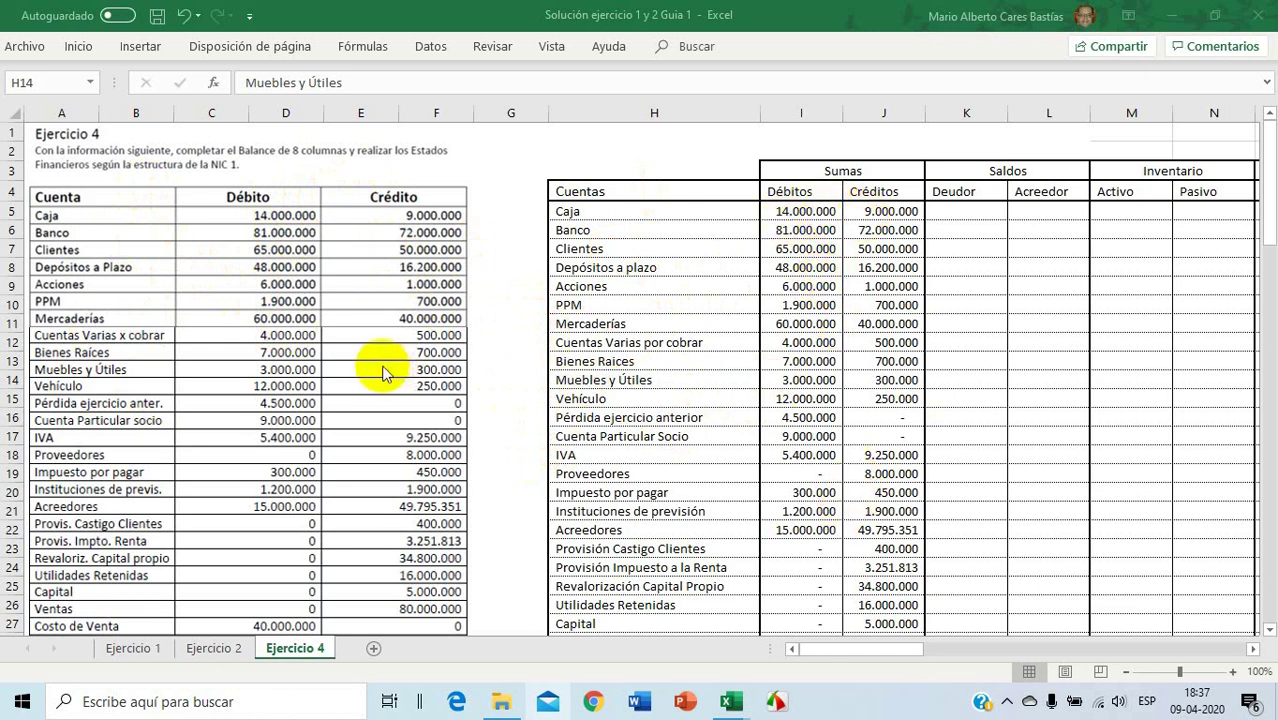
Enter the formula =SI(I5>J5;I5-J5;0) in K5 to calculate the Deudor balance for Caja
scroll(383, 372, "down", 6)
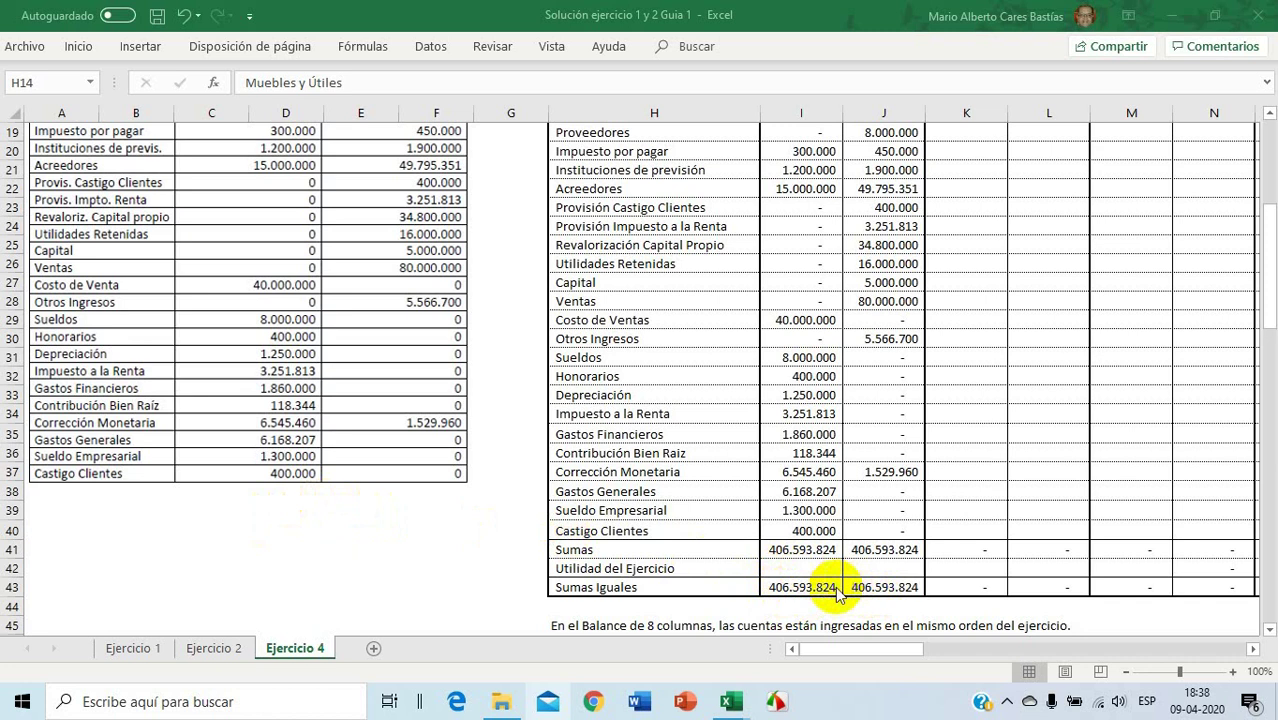
scroll(970, 600, "up", 6)
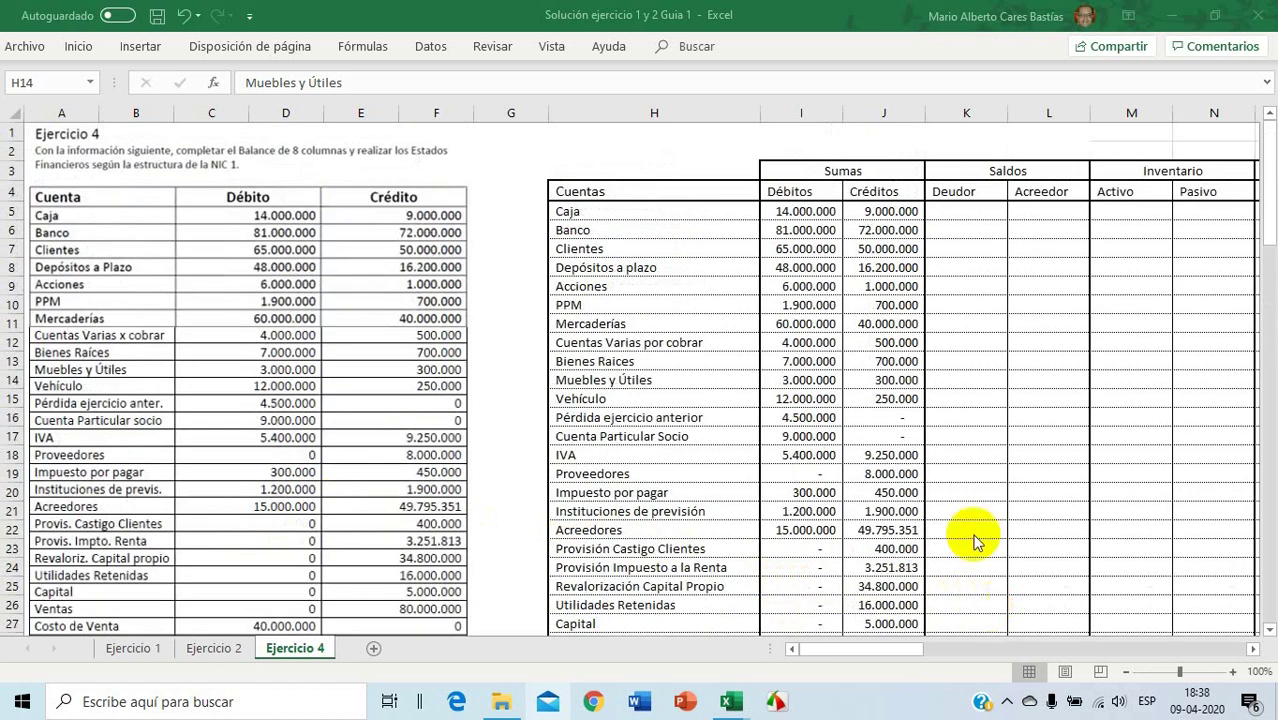
left_click(958, 212)
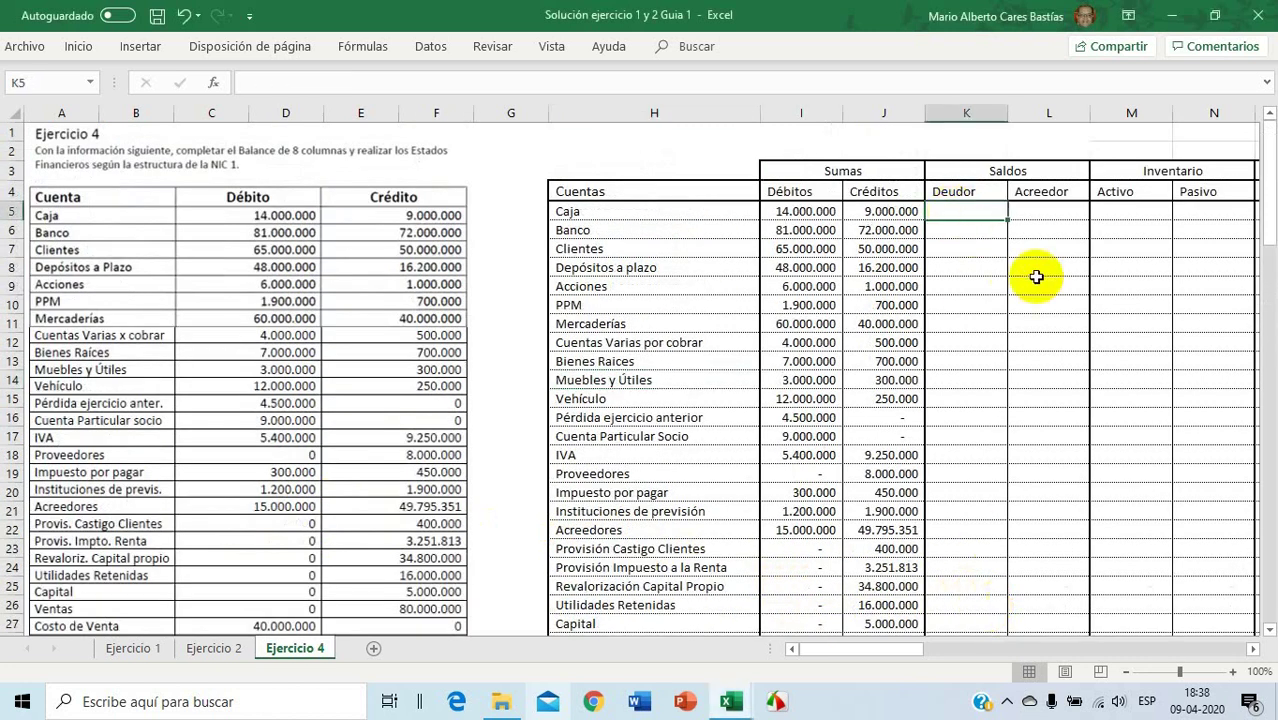
type("=")
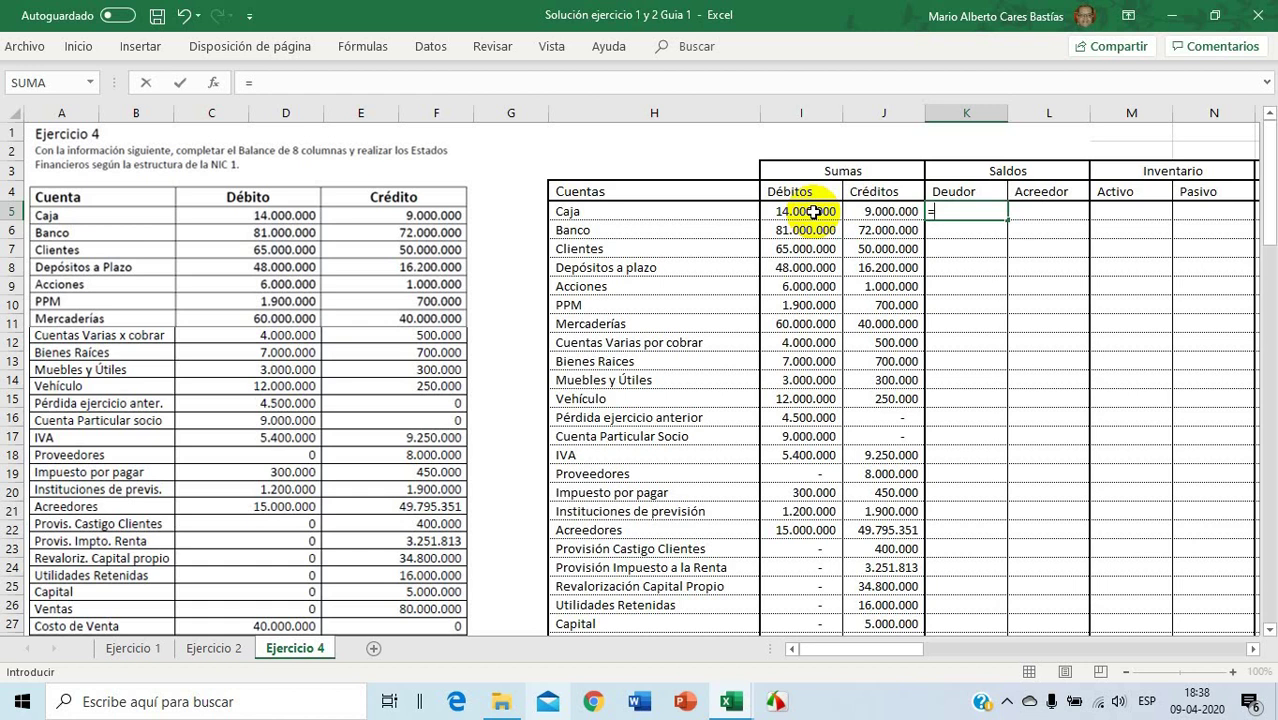
type("si")
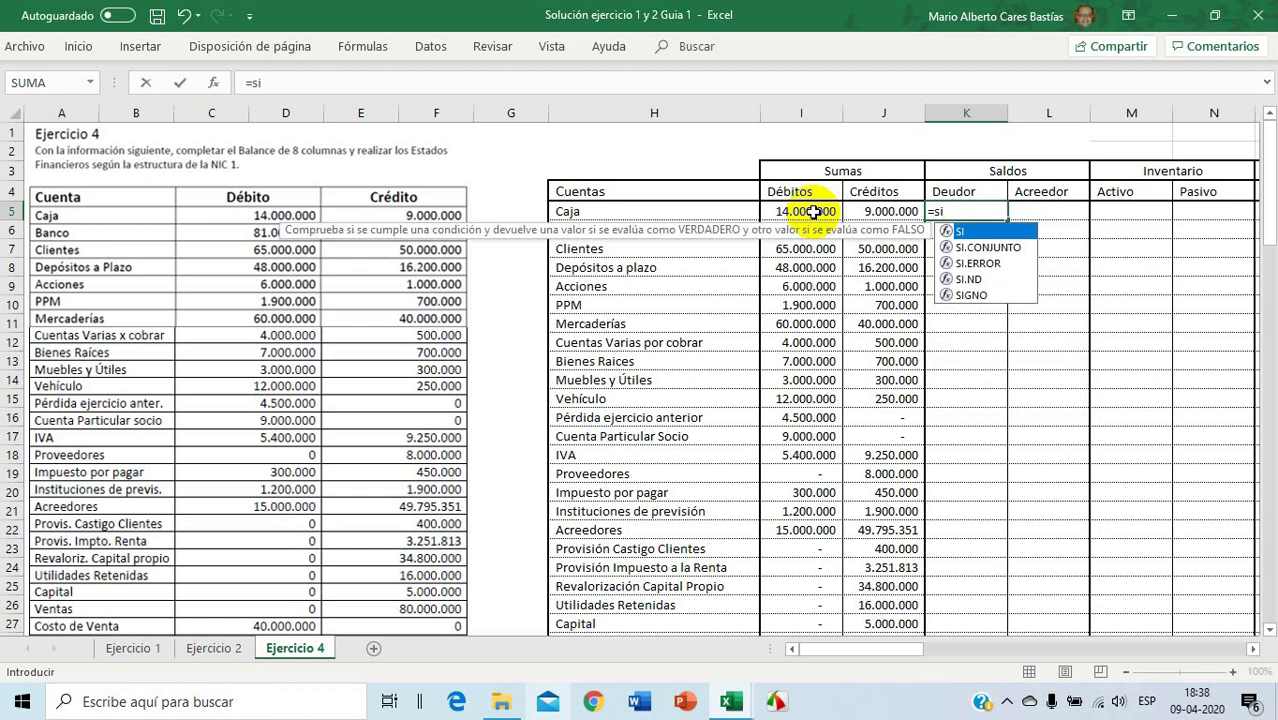
type("(")
left_click(813, 211)
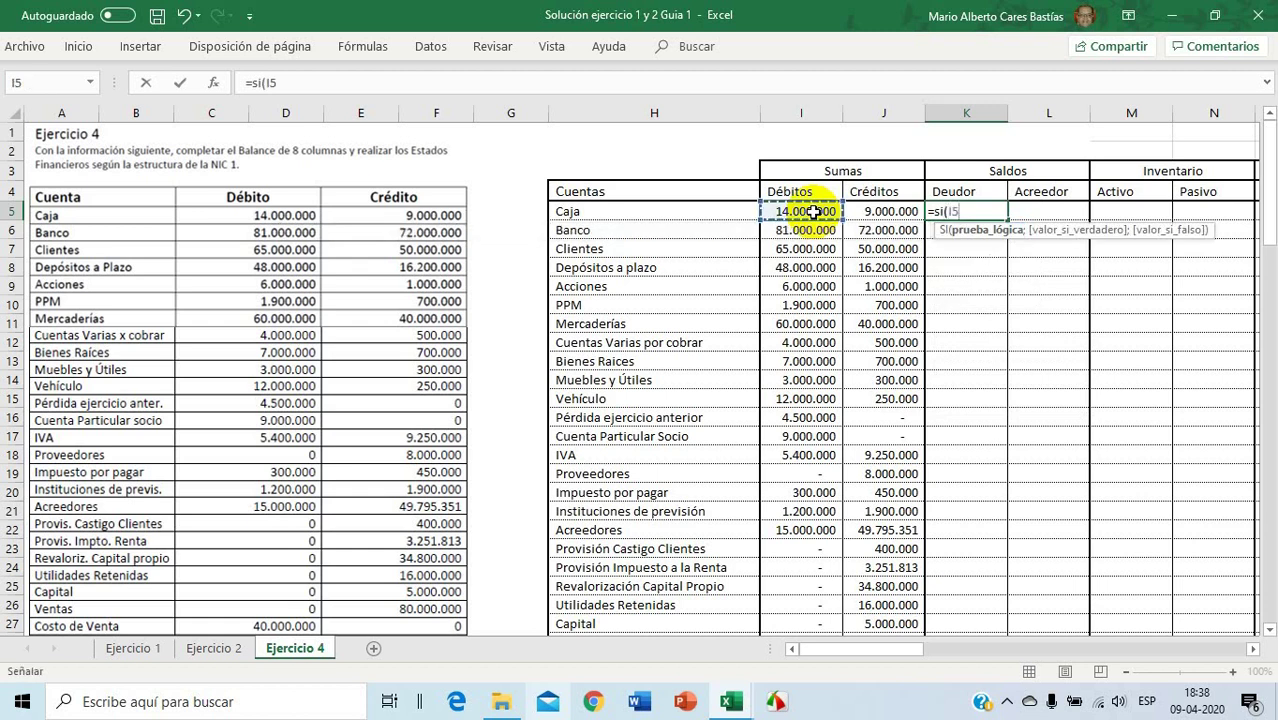
type("<")
left_click(886, 213)
type(";")
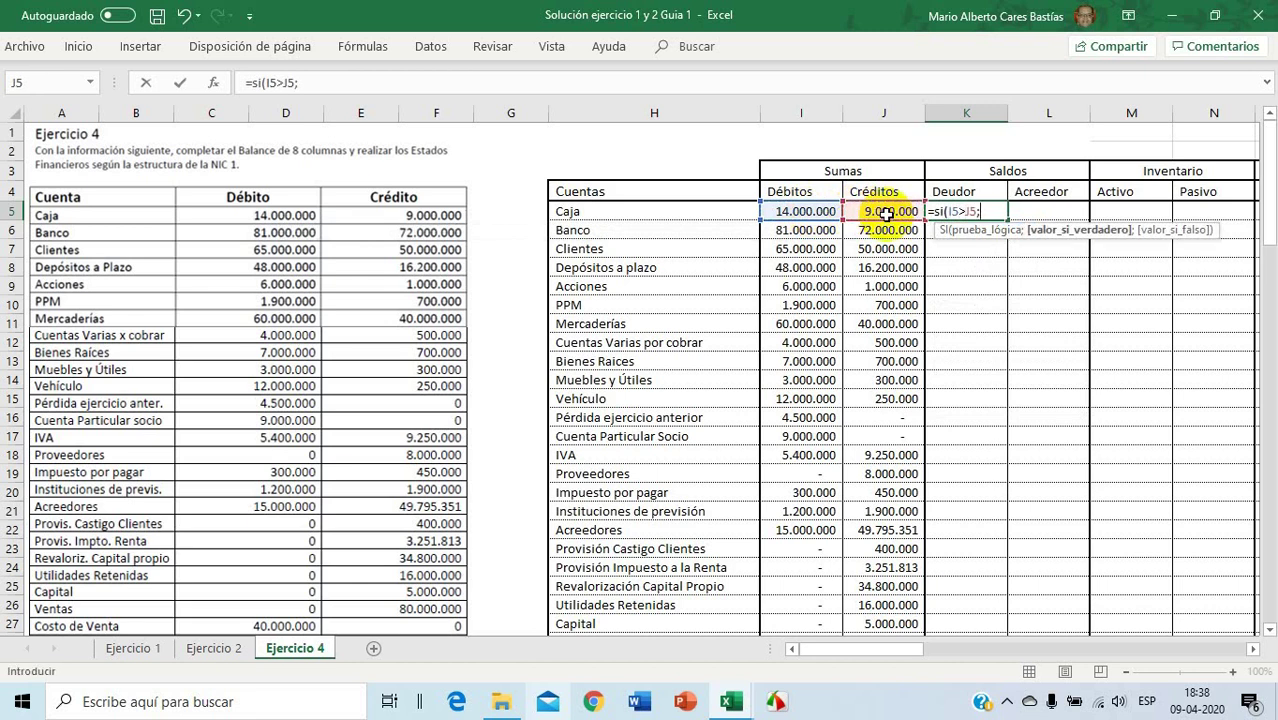
left_click(815, 210)
type("-")
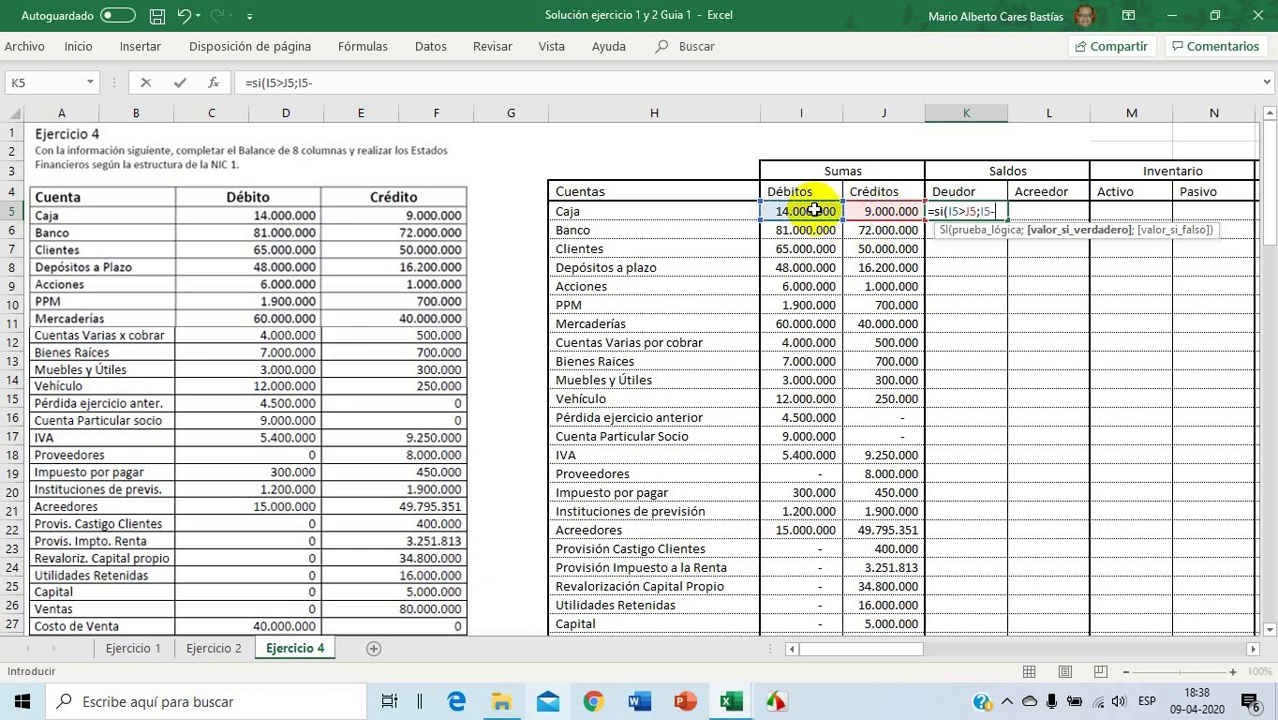
left_click(865, 211)
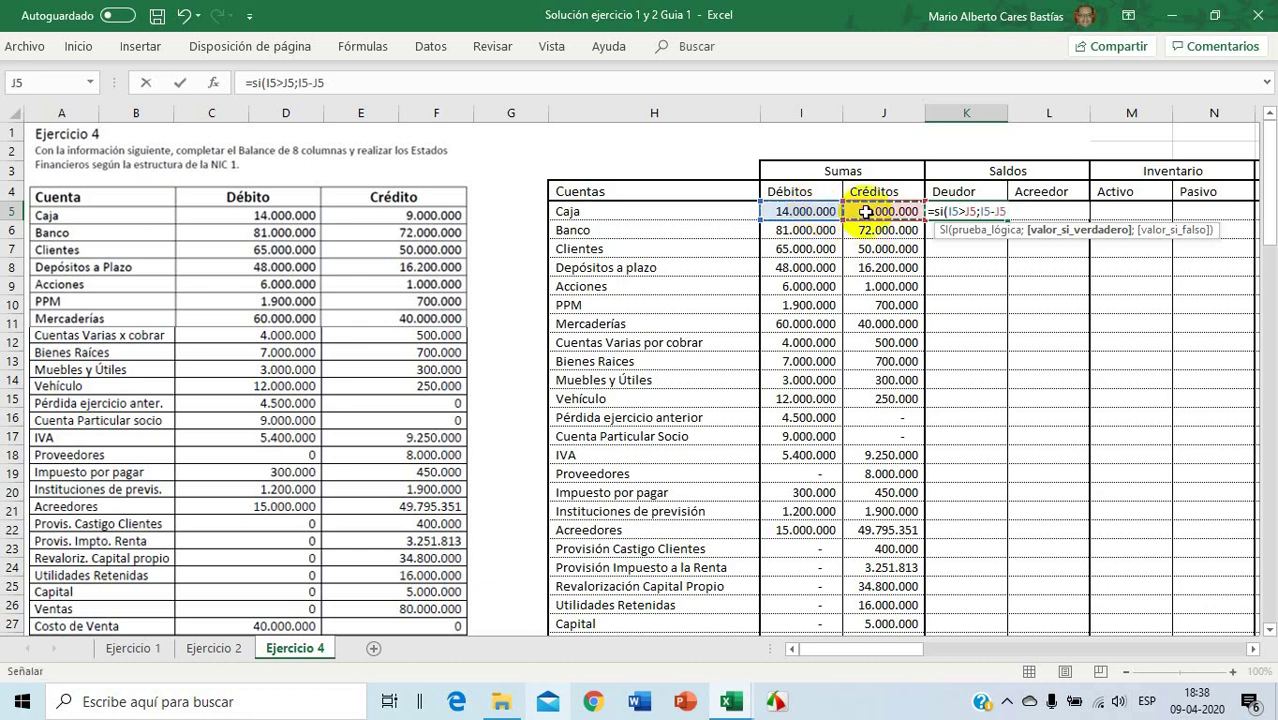
type(";0")
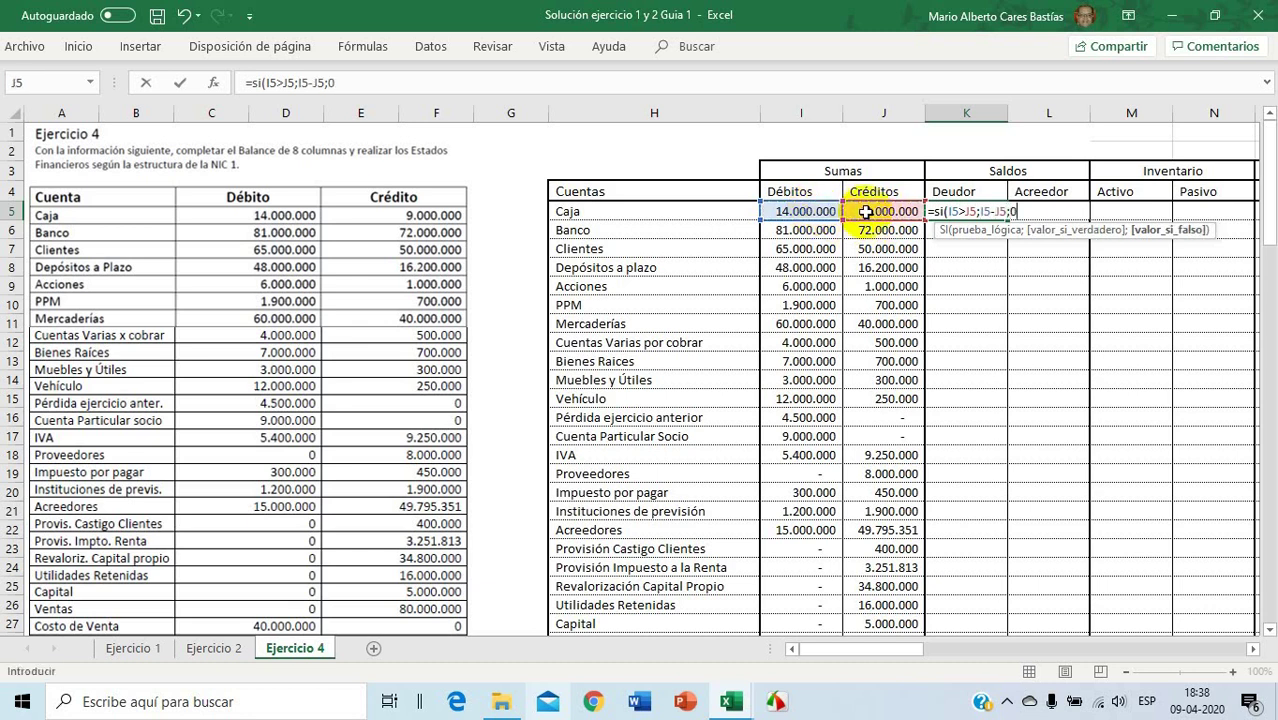
type(")")
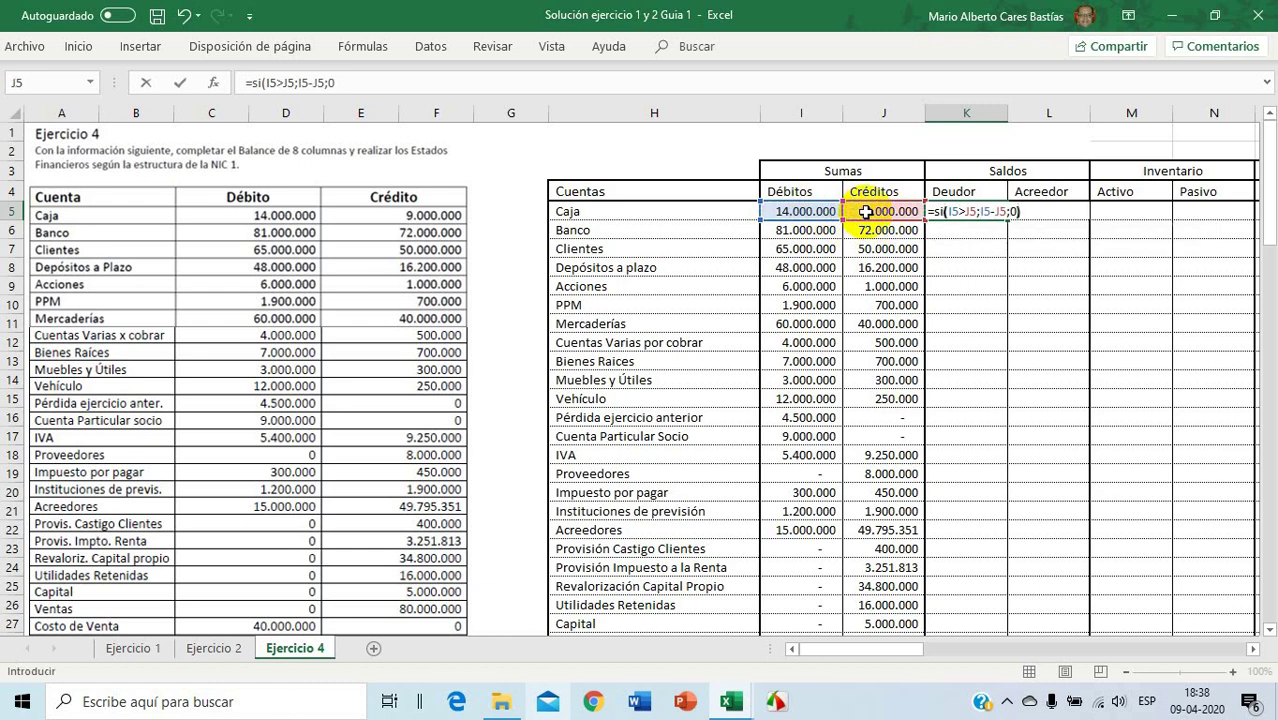
key("Return")
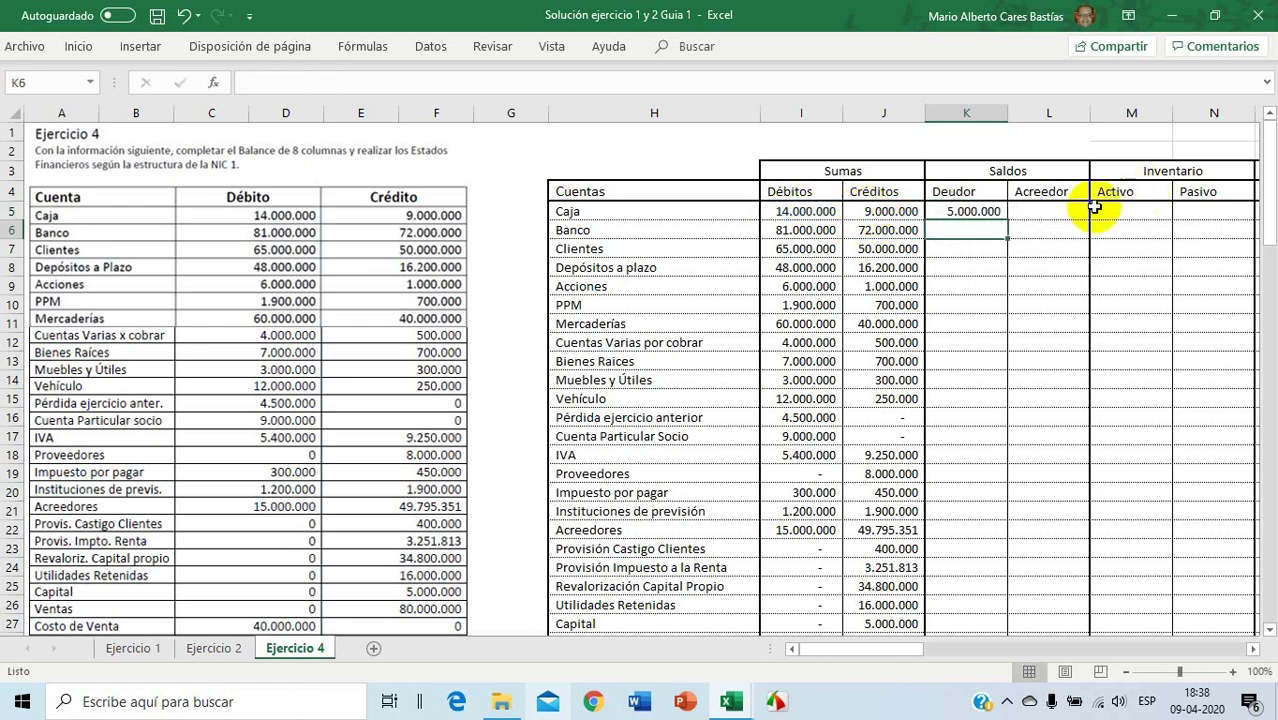
Enter the formula =SI(I5<J5;J5-I5;0) in L5 to calculate the Acreedor balance for Caja
left_click(1050, 210)
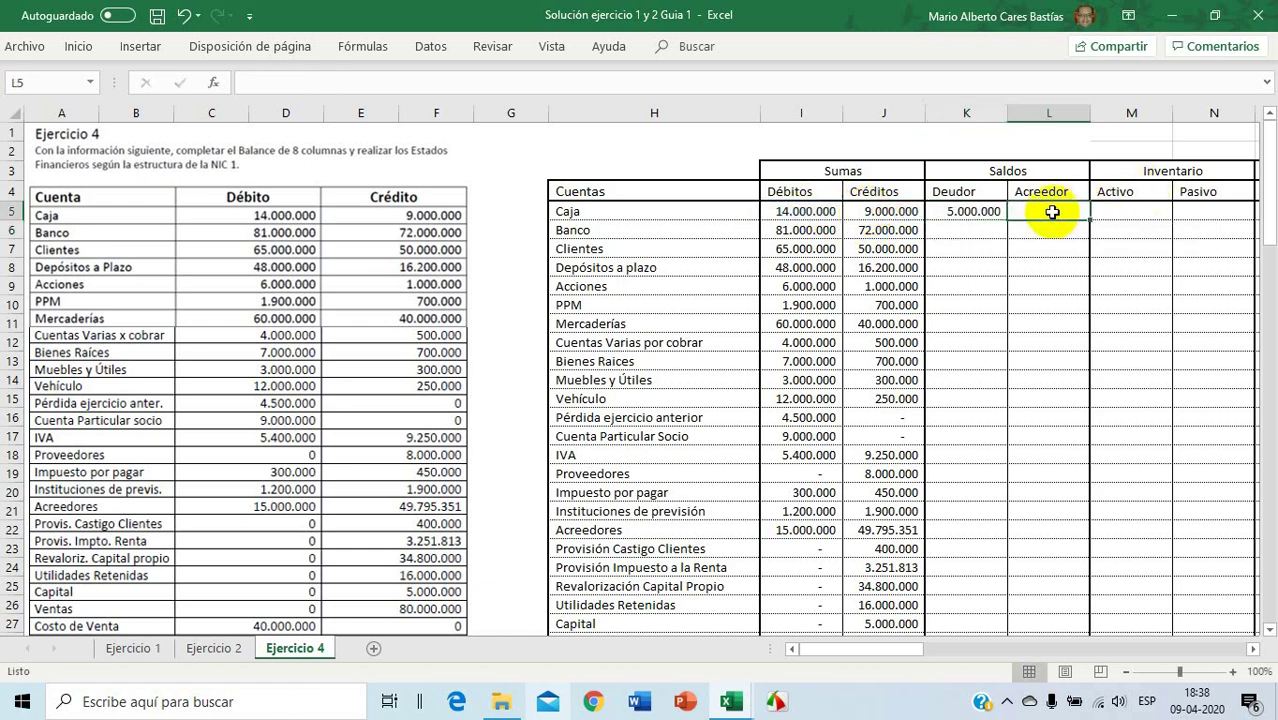
type("=si(")
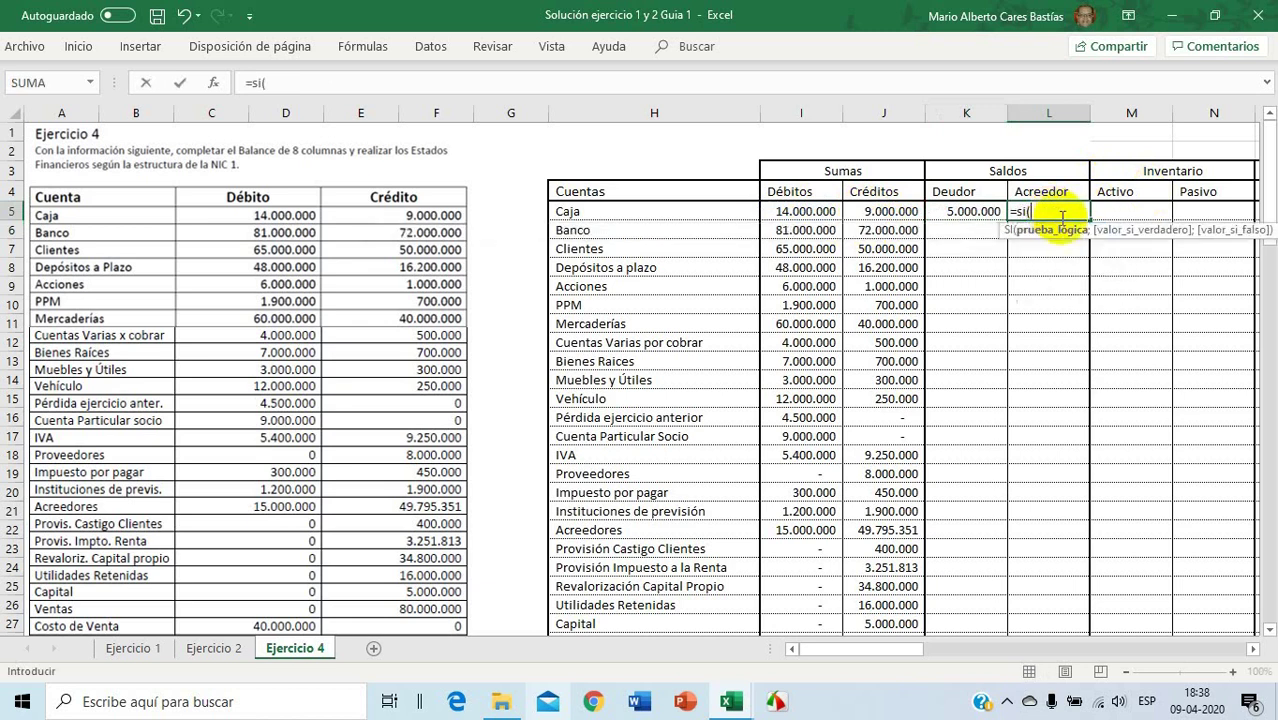
left_click(805, 212)
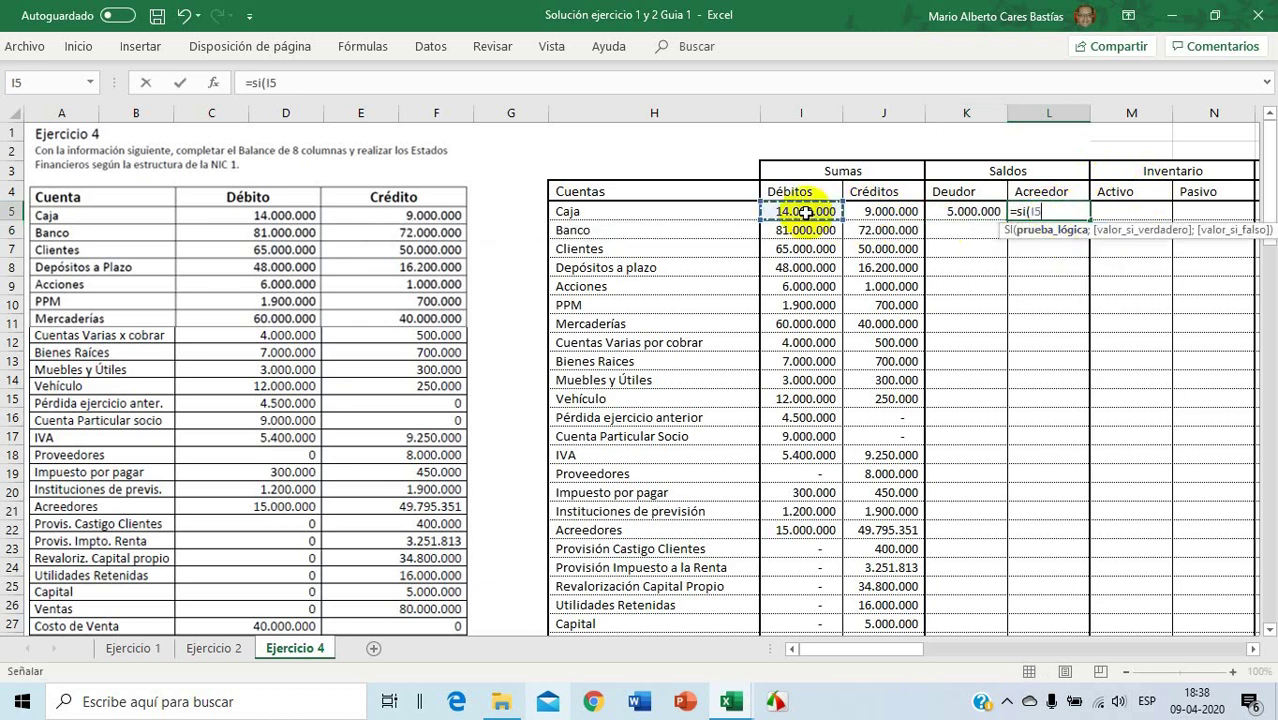
type("<")
left_click(868, 218)
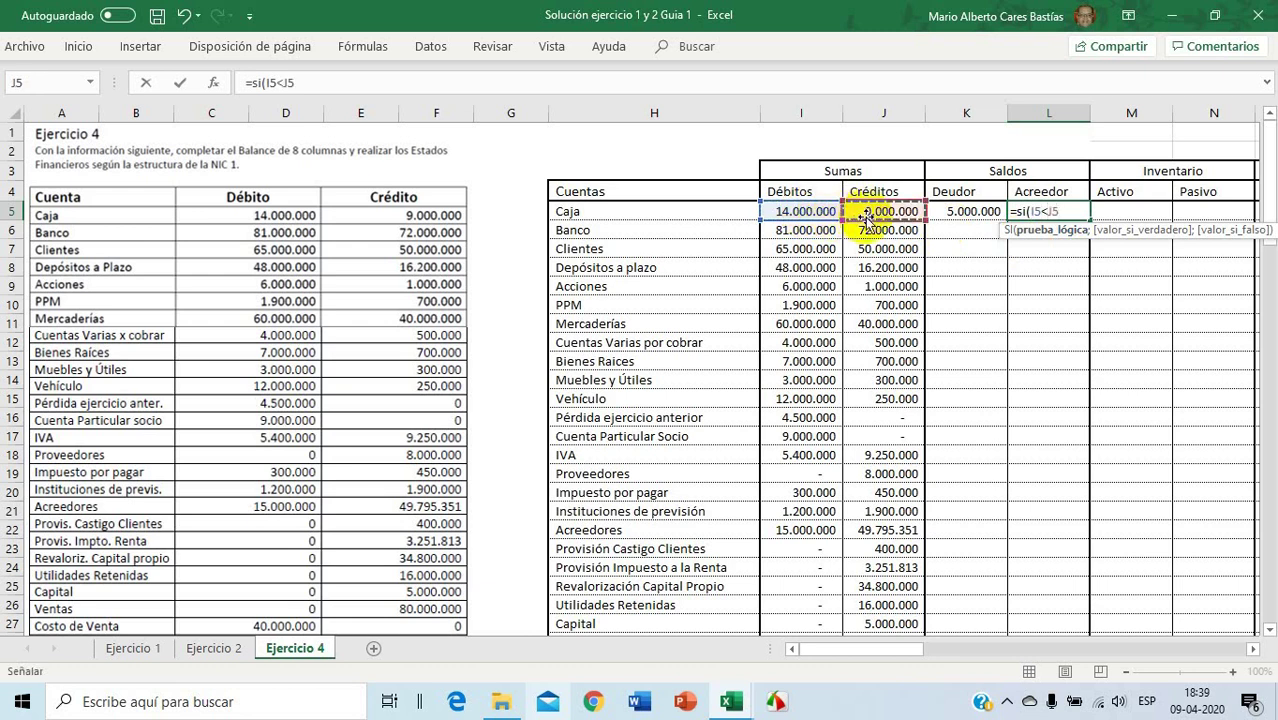
type(";")
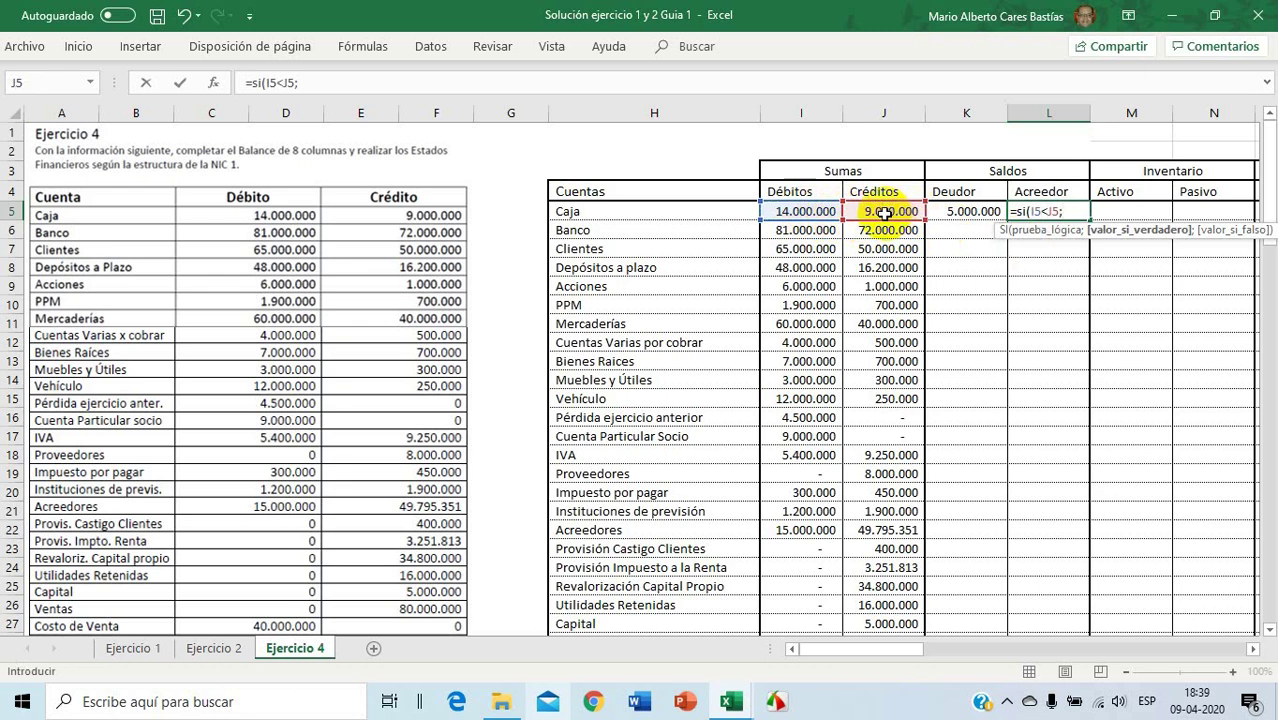
left_click(884, 213)
type("-")
left_click(812, 211)
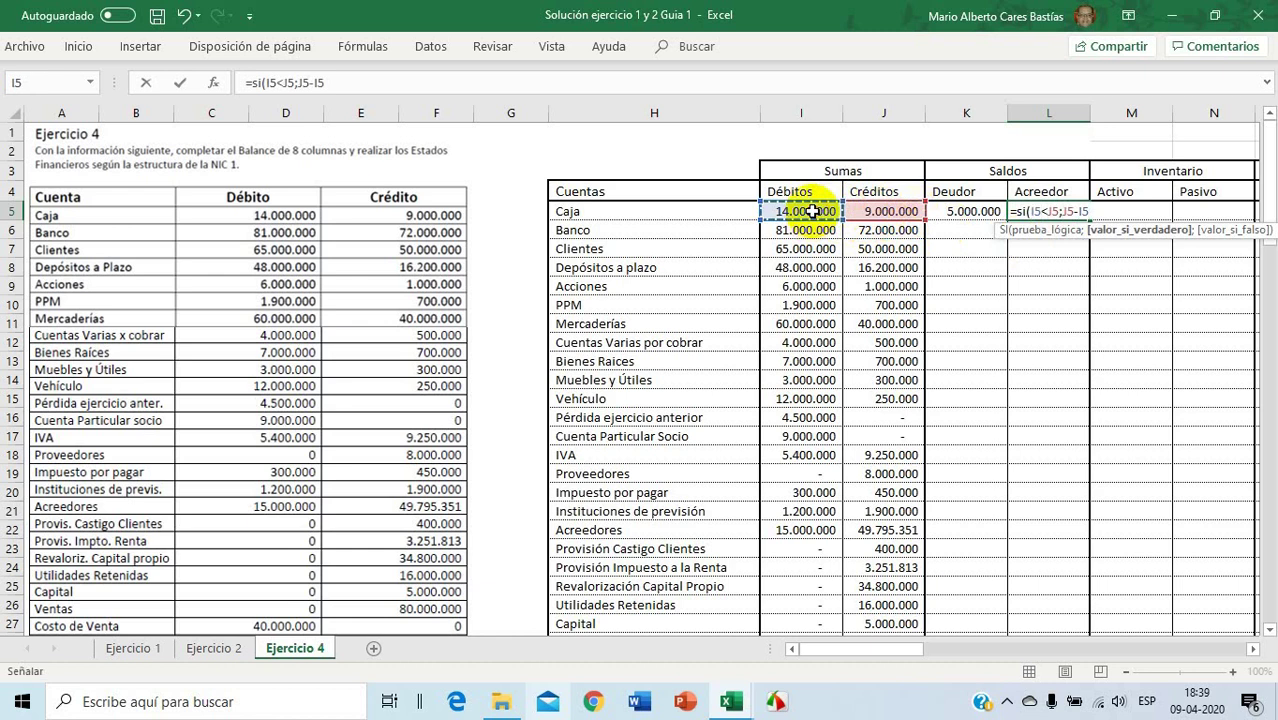
type(";0)")
key("Return")
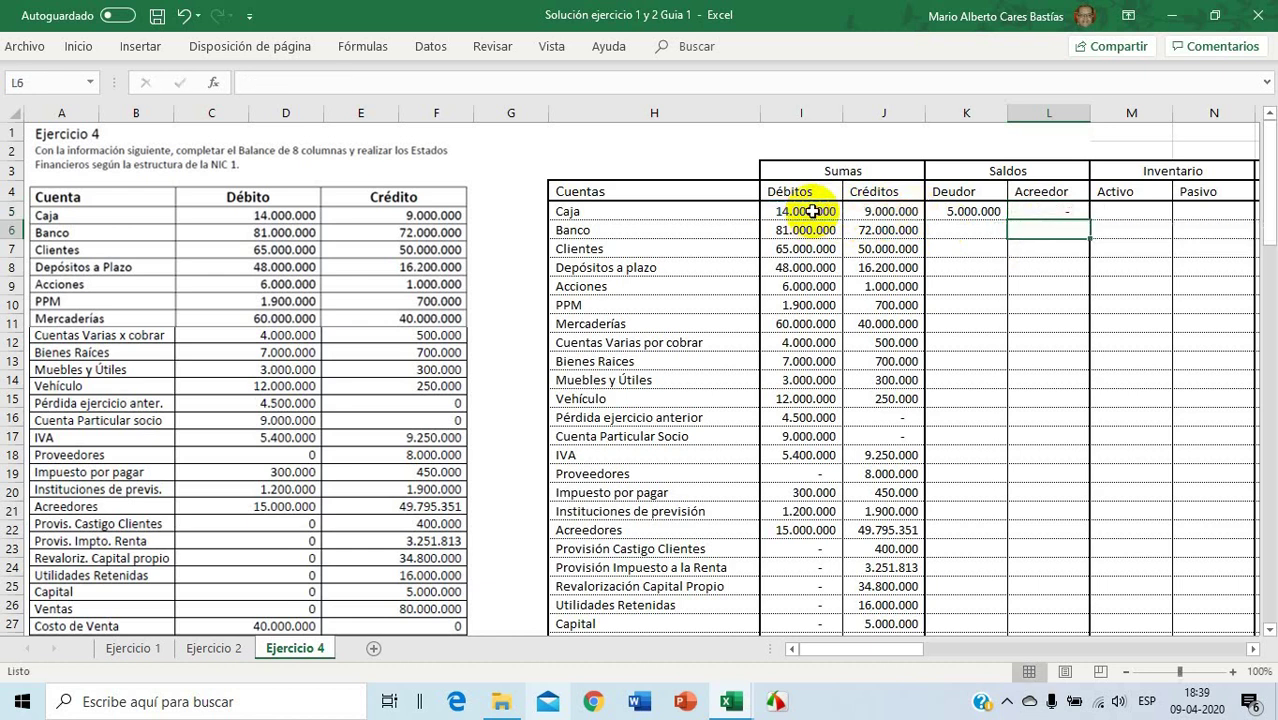
Fill the Deudor and Acreedor formulas from K5:L5 down through the Castigo Clientes row, row 40
left_click_drag(981, 215, 1066, 569)
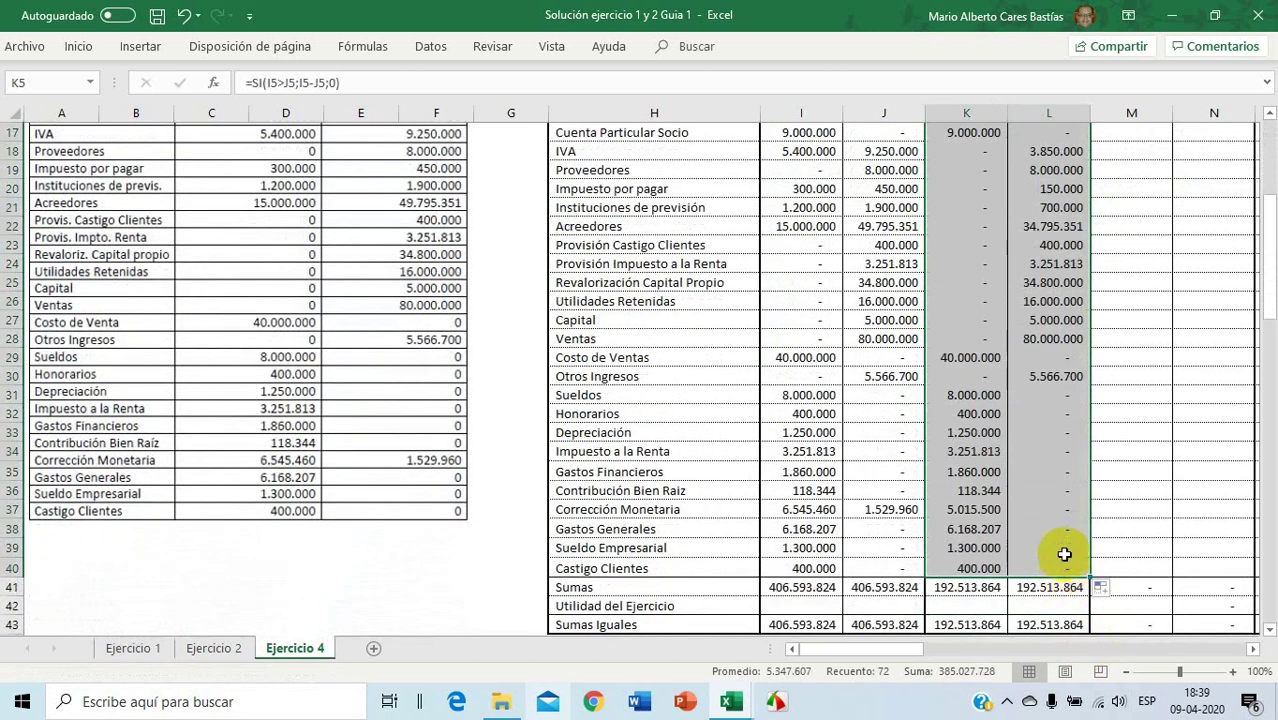
left_click(981, 607)
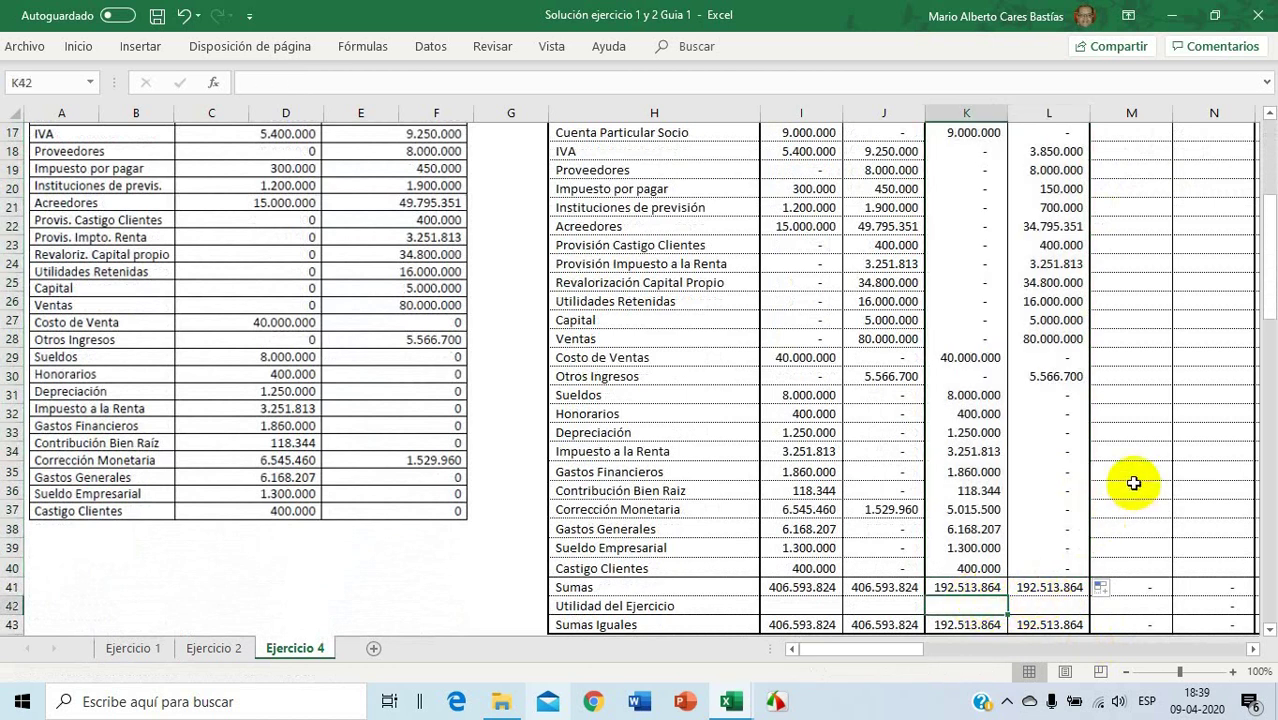
Apply fine dotted top, inner horizontal and bottom borders to the Saldos range K6:L39
scroll(1075, 510, "up", 5)
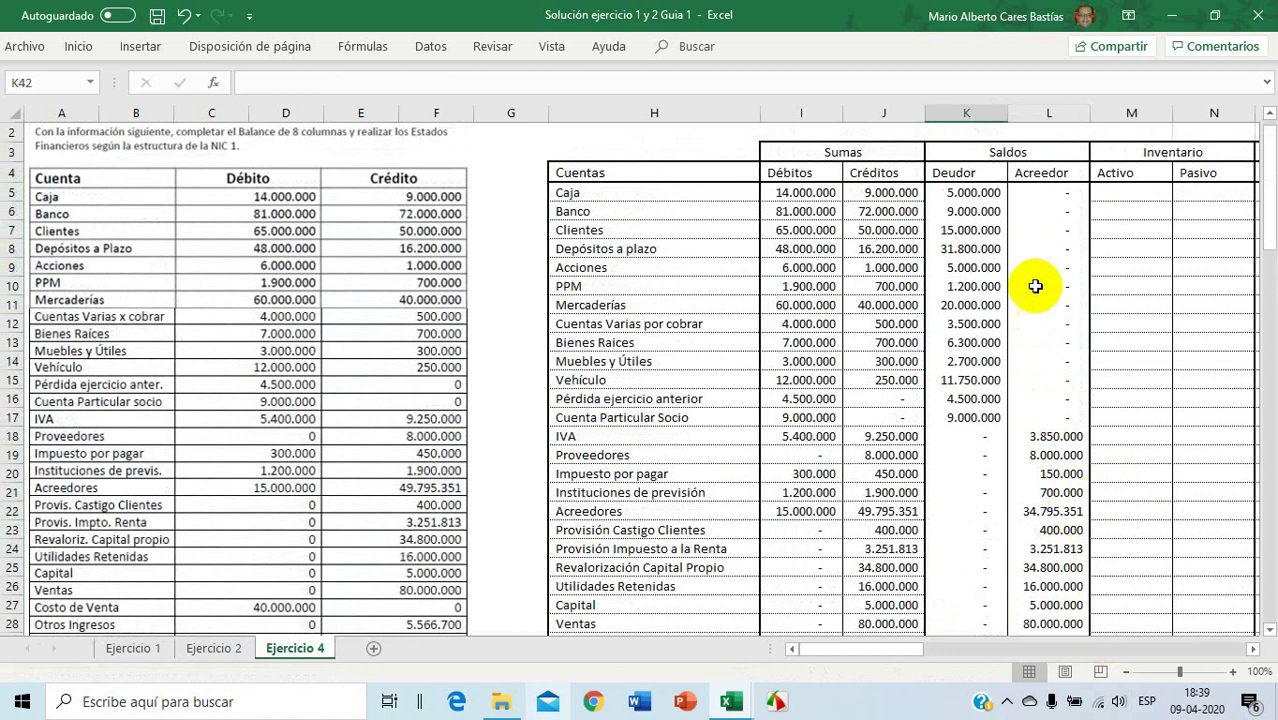
left_click_drag(960, 205, 1027, 528)
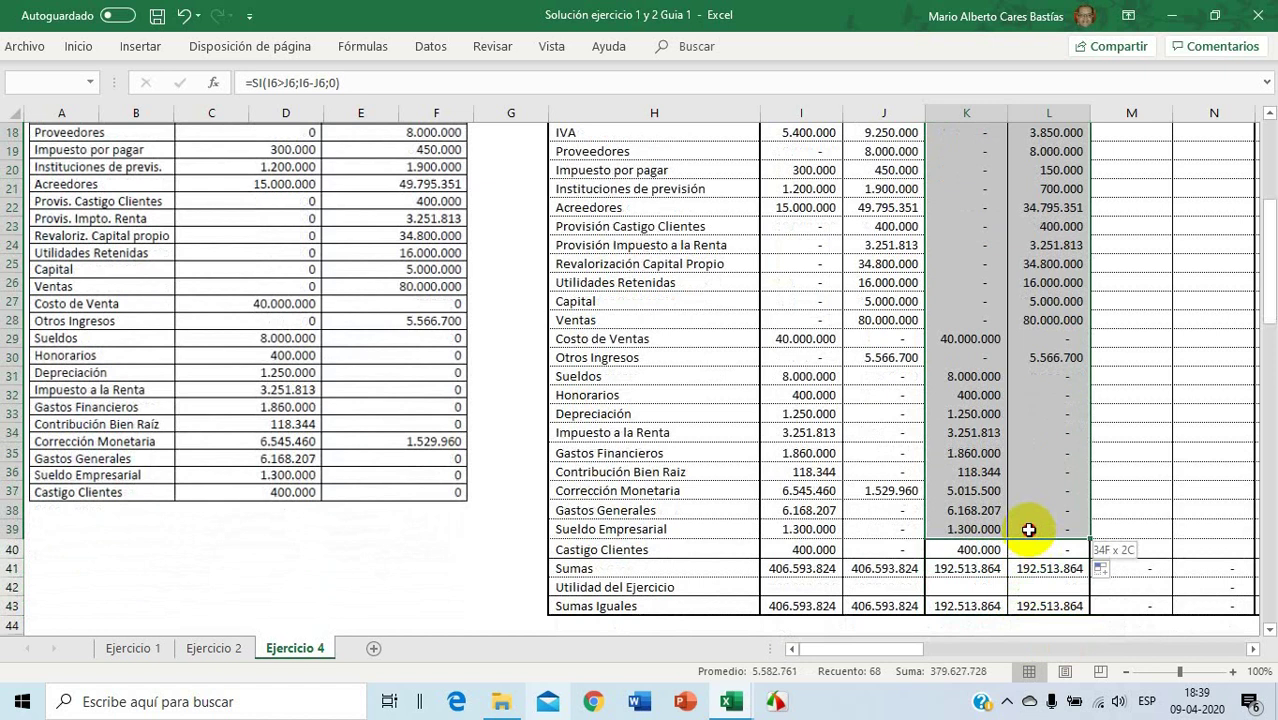
right_click(988, 430)
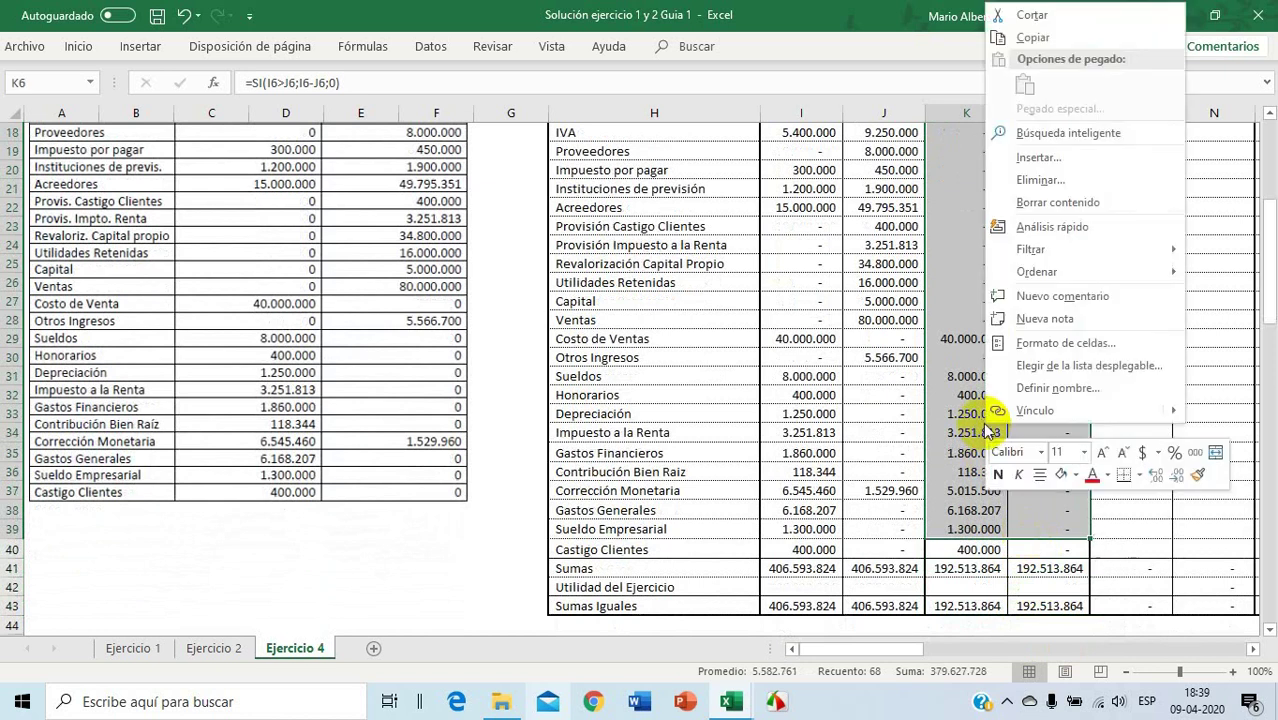
left_click(1068, 342)
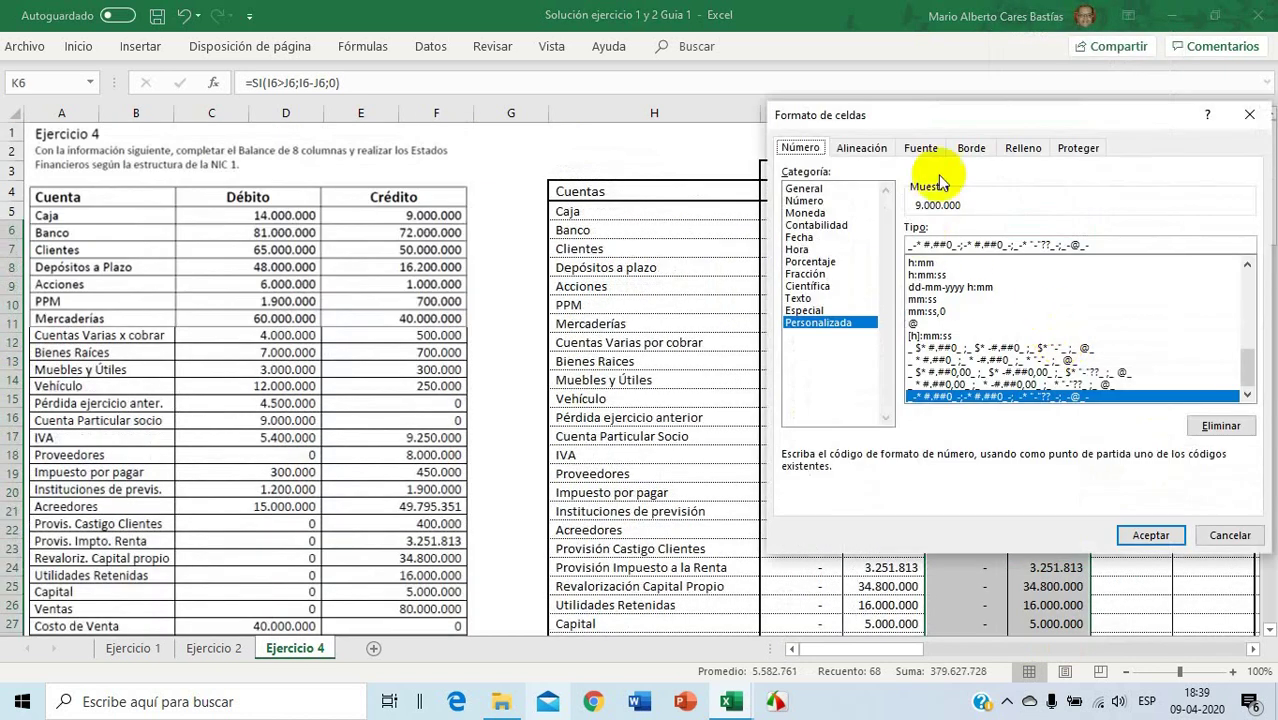
left_click(971, 147)
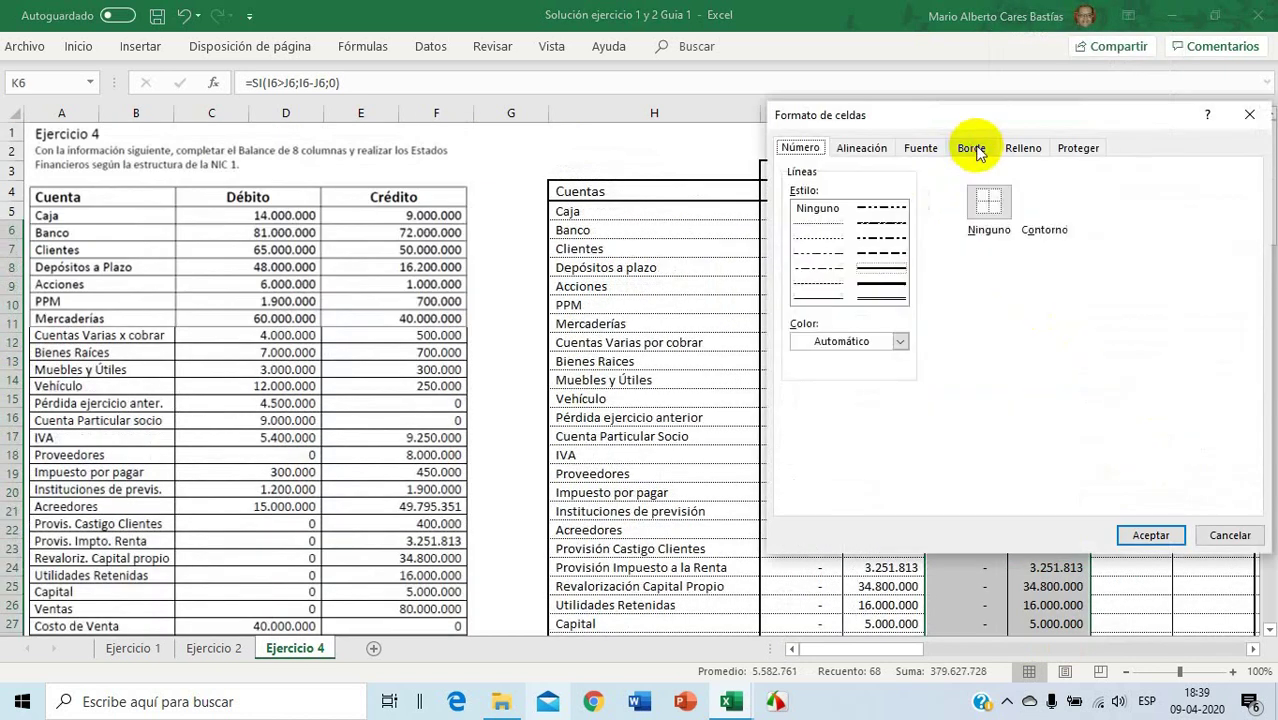
left_click(820, 224)
left_click(1010, 297)
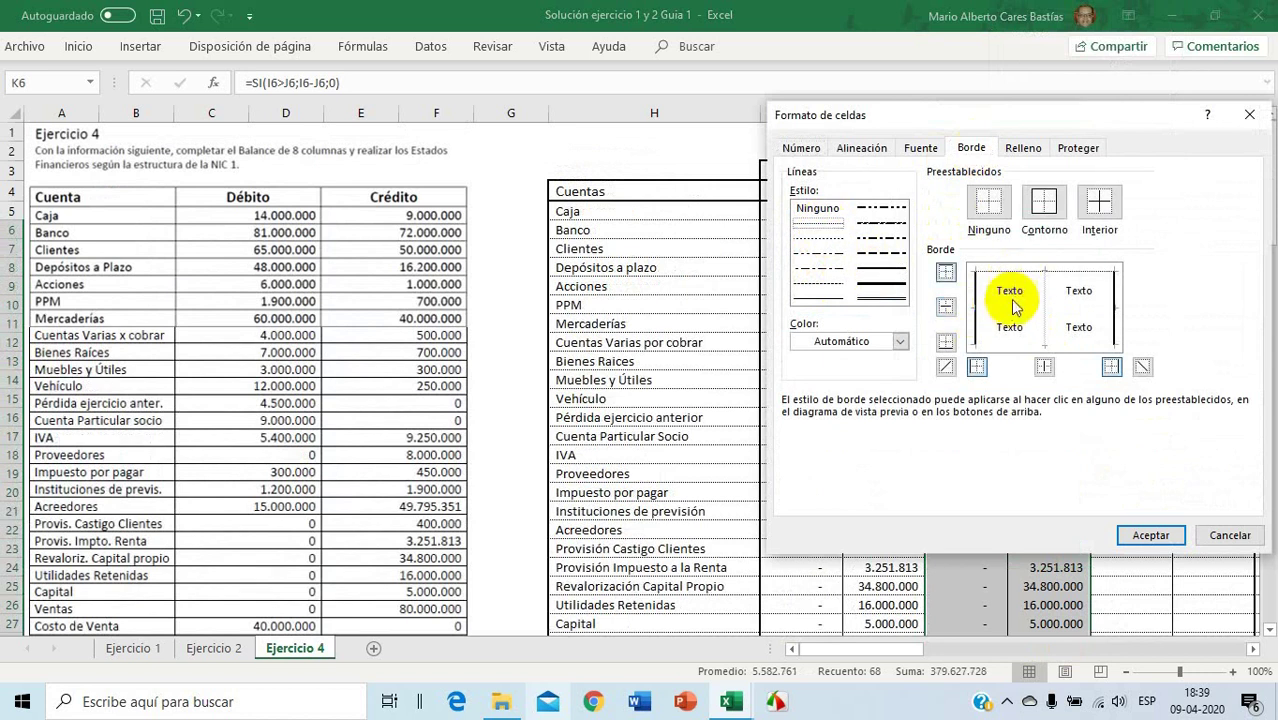
left_click(1004, 308)
left_click(1022, 348)
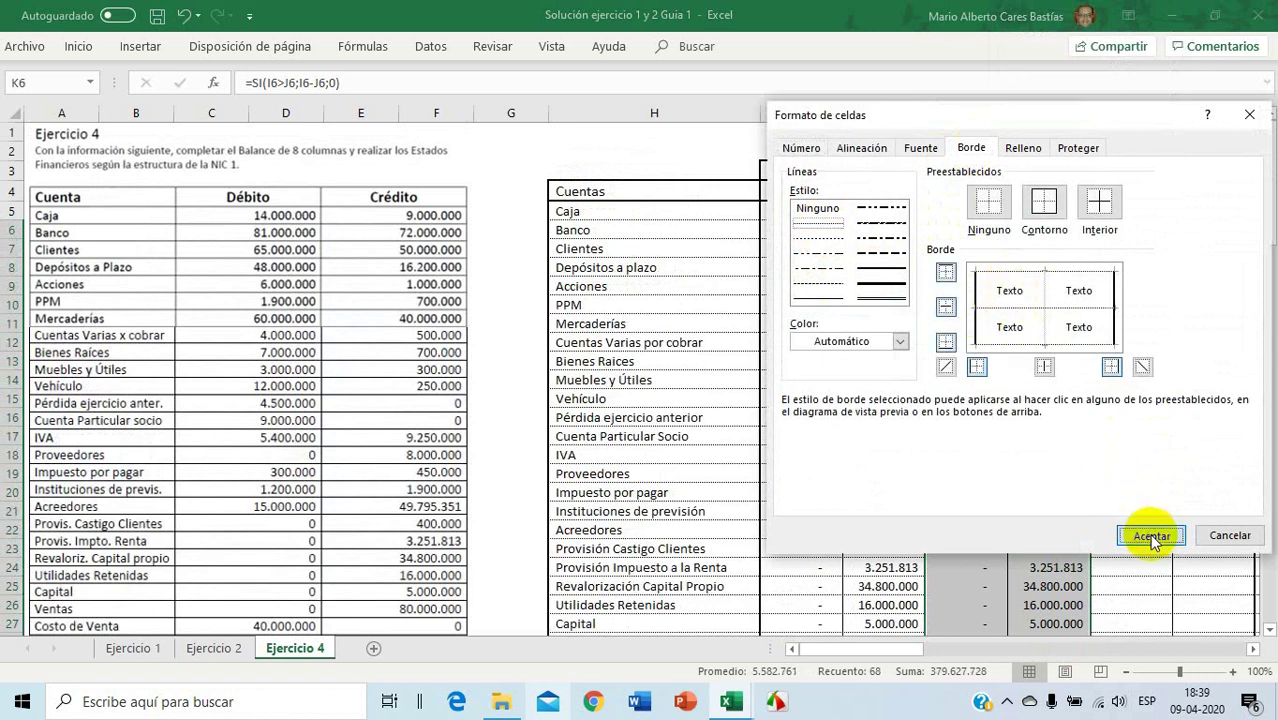
left_click(1148, 535)
left_click(1151, 400)
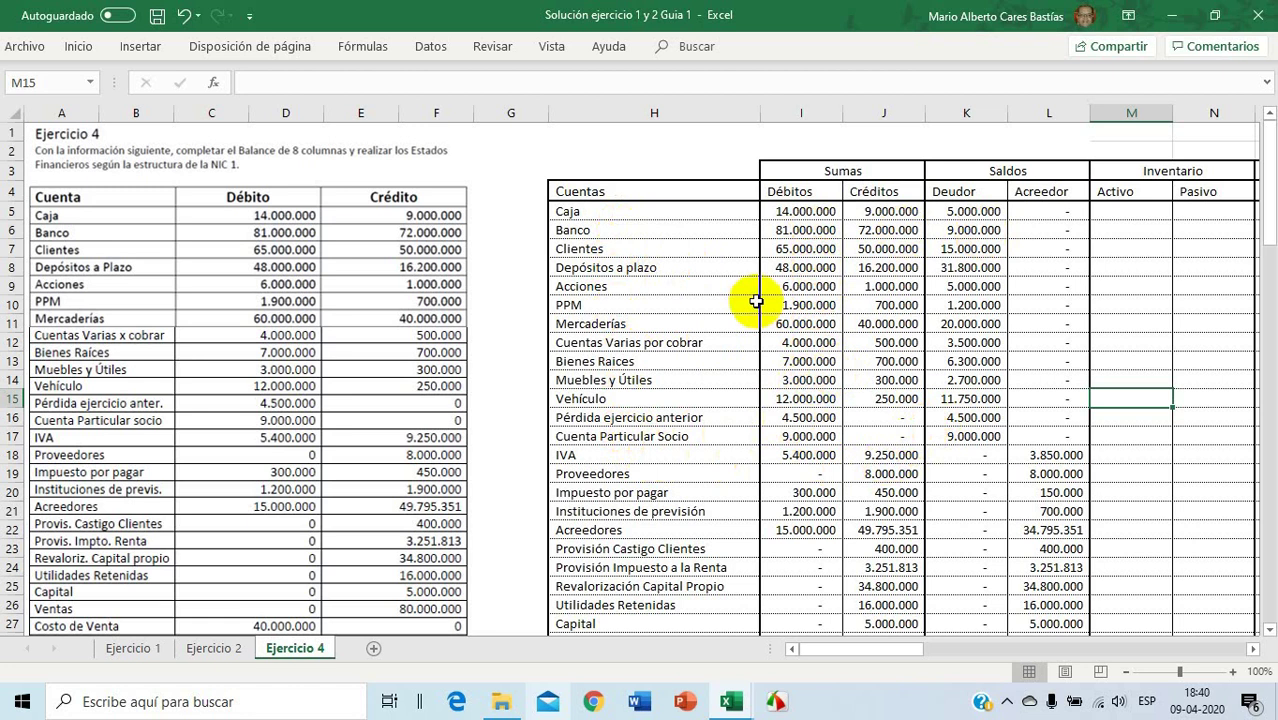
Review the Deudor and Acreedor balances for Cuenta Particular Socio, IVA, Ventas, Otros Ingresos and the expense accounts through Castigo Clientes
left_click(648, 437)
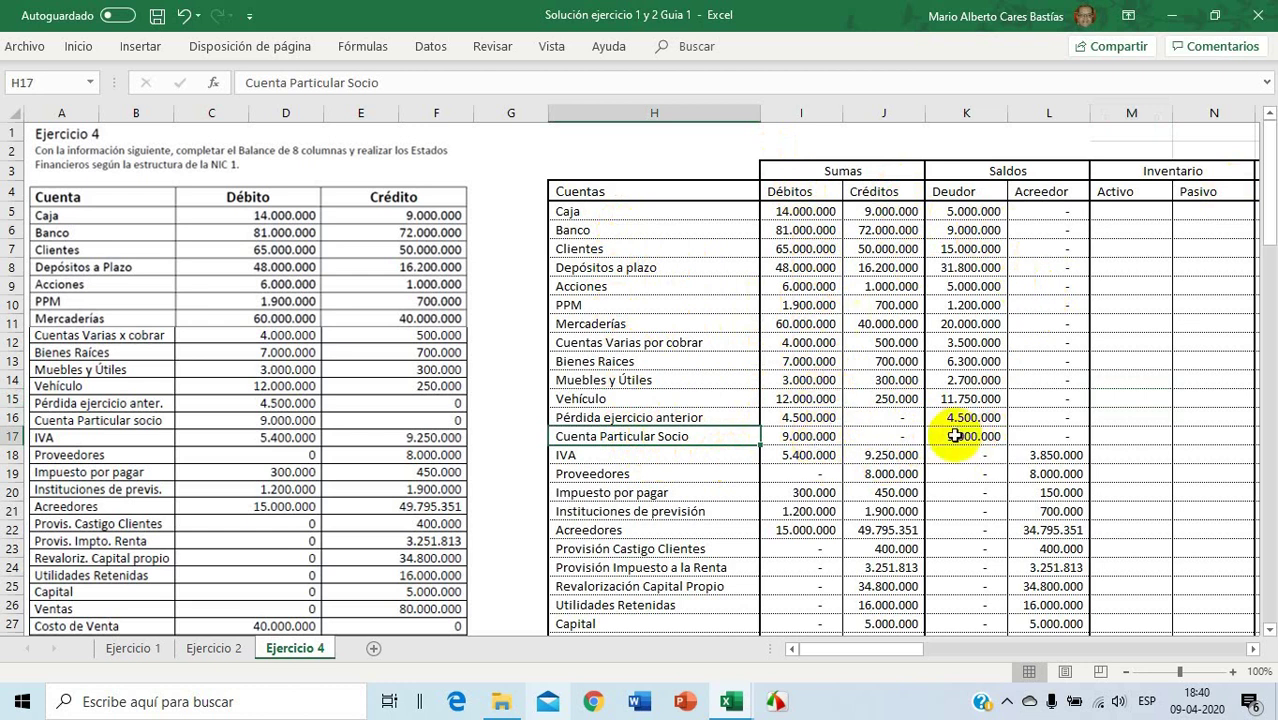
scroll(960, 435, "down", 4)
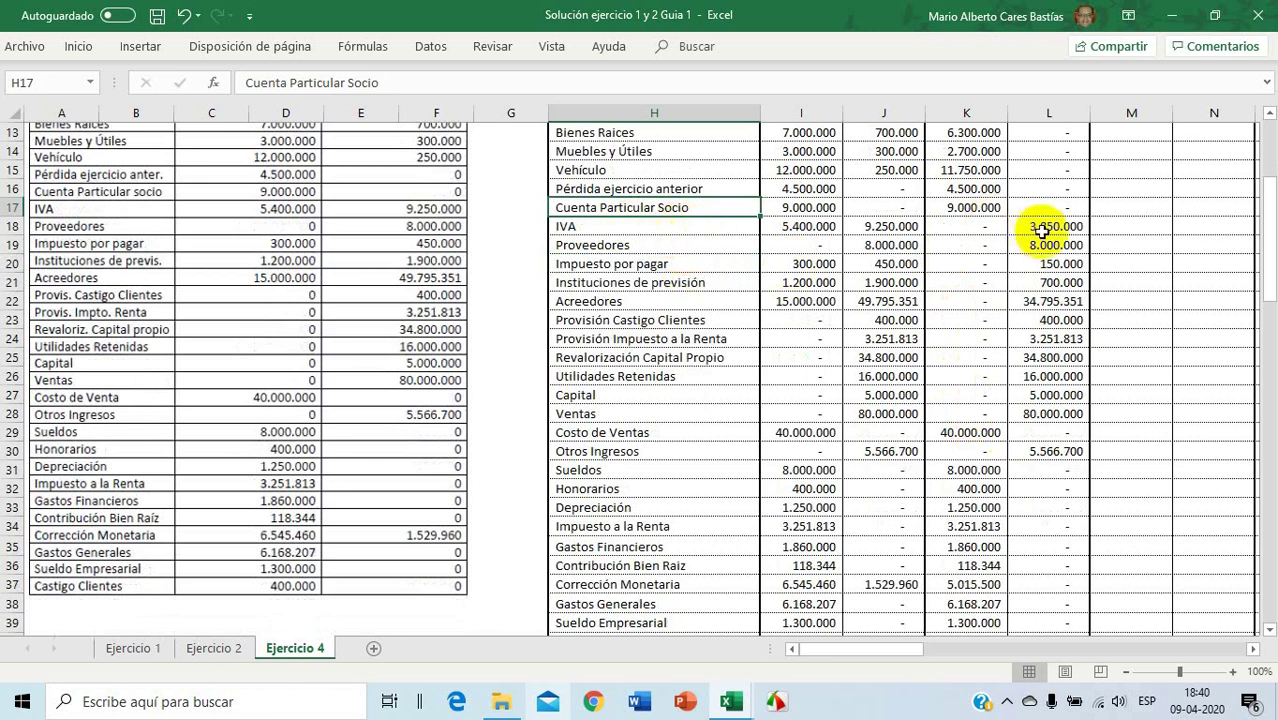
left_click(660, 227)
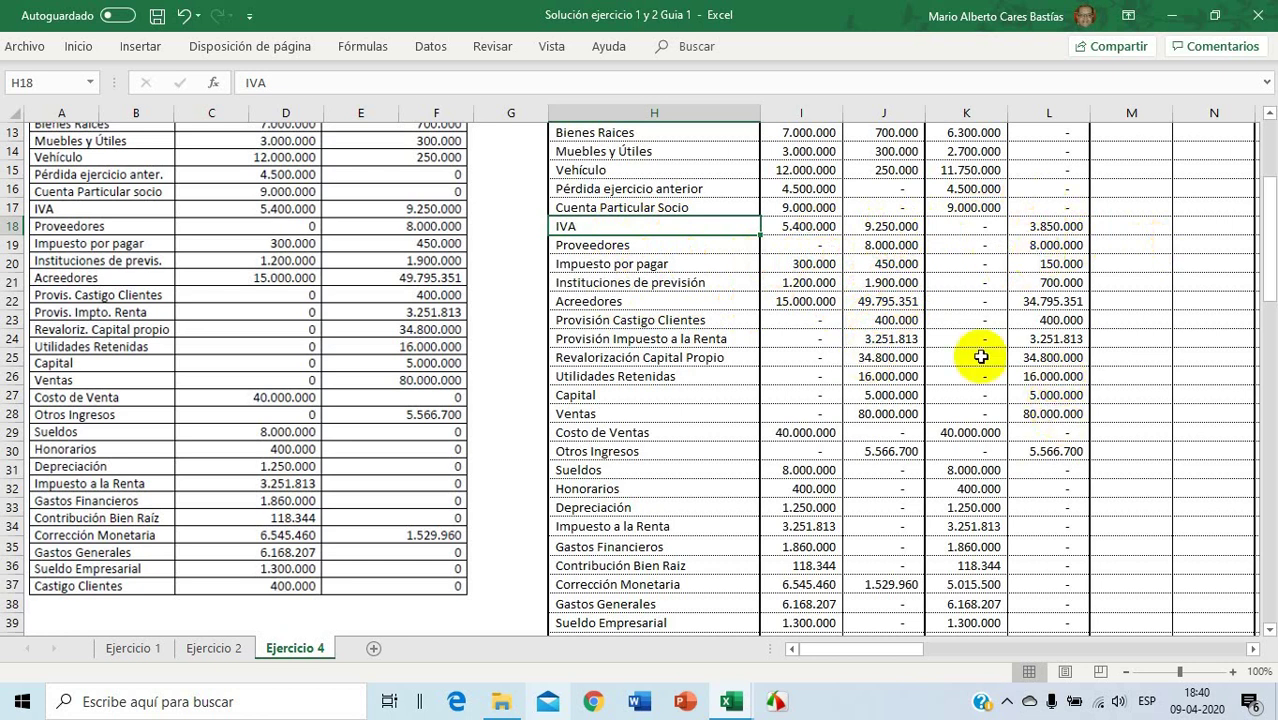
scroll(955, 352, "down", 2)
scroll(955, 352, "down", 2)
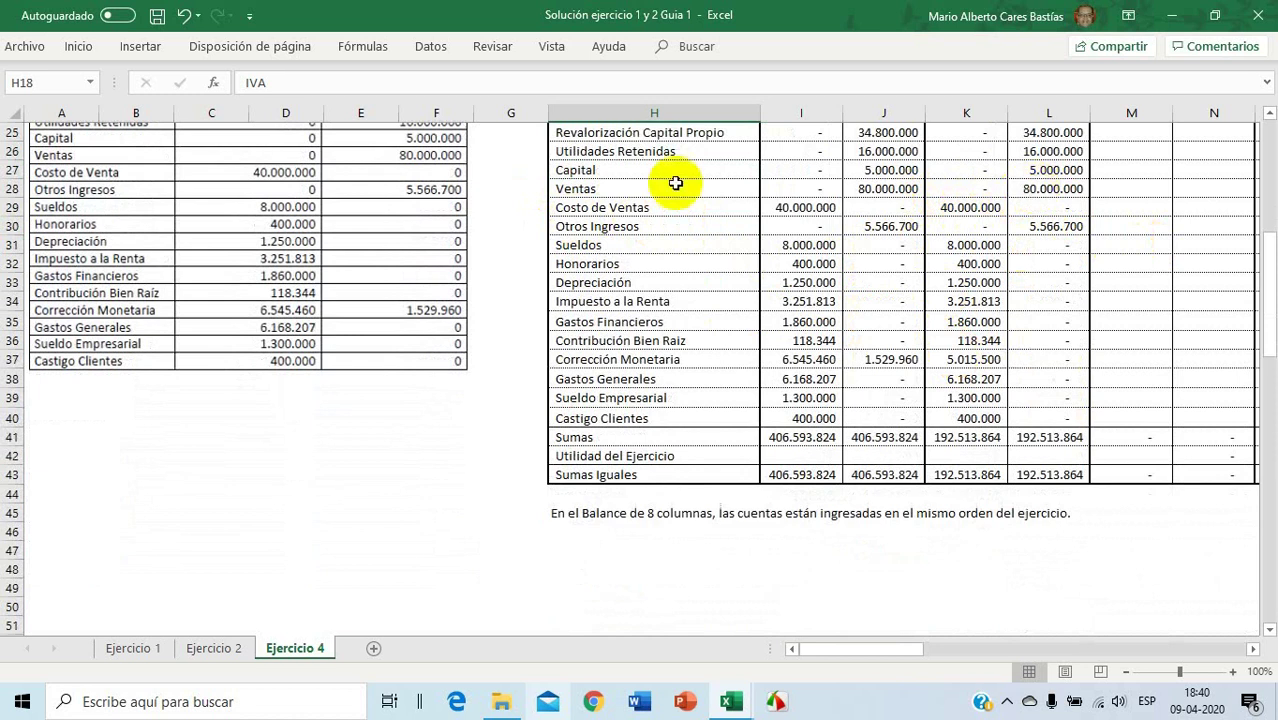
left_click(612, 186)
left_click(645, 228)
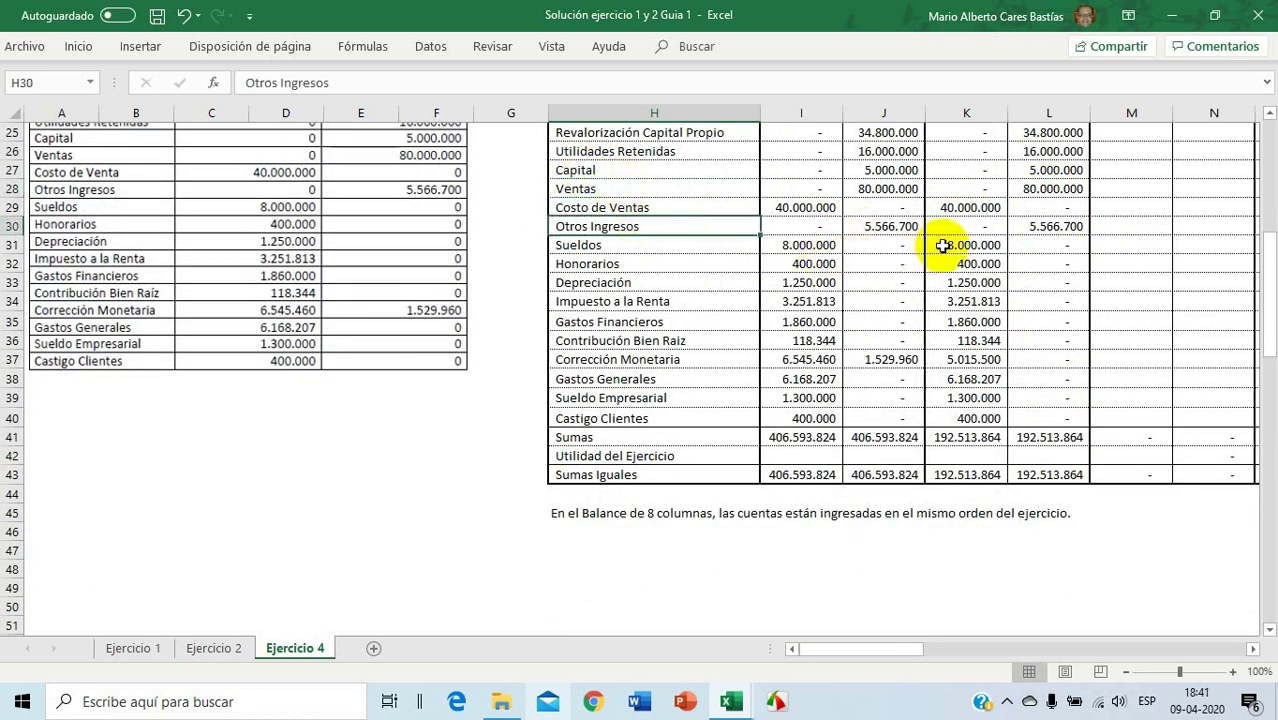
left_click_drag(943, 246, 950, 415)
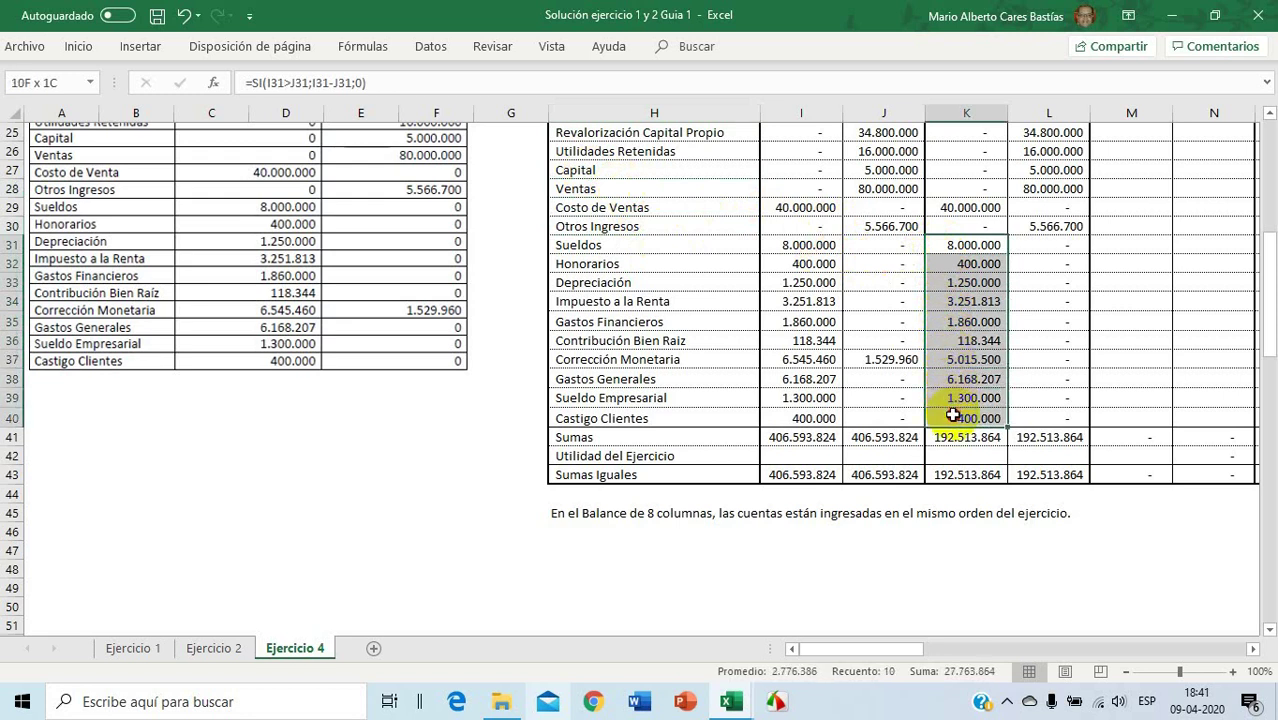
Examine the Corrección Monetaria debit, credit and resulting balances, along with the Sumas totals of the Deudor and Acreedor columns
left_click(801, 357)
left_click(876, 359)
left_click(818, 358)
left_click(872, 358)
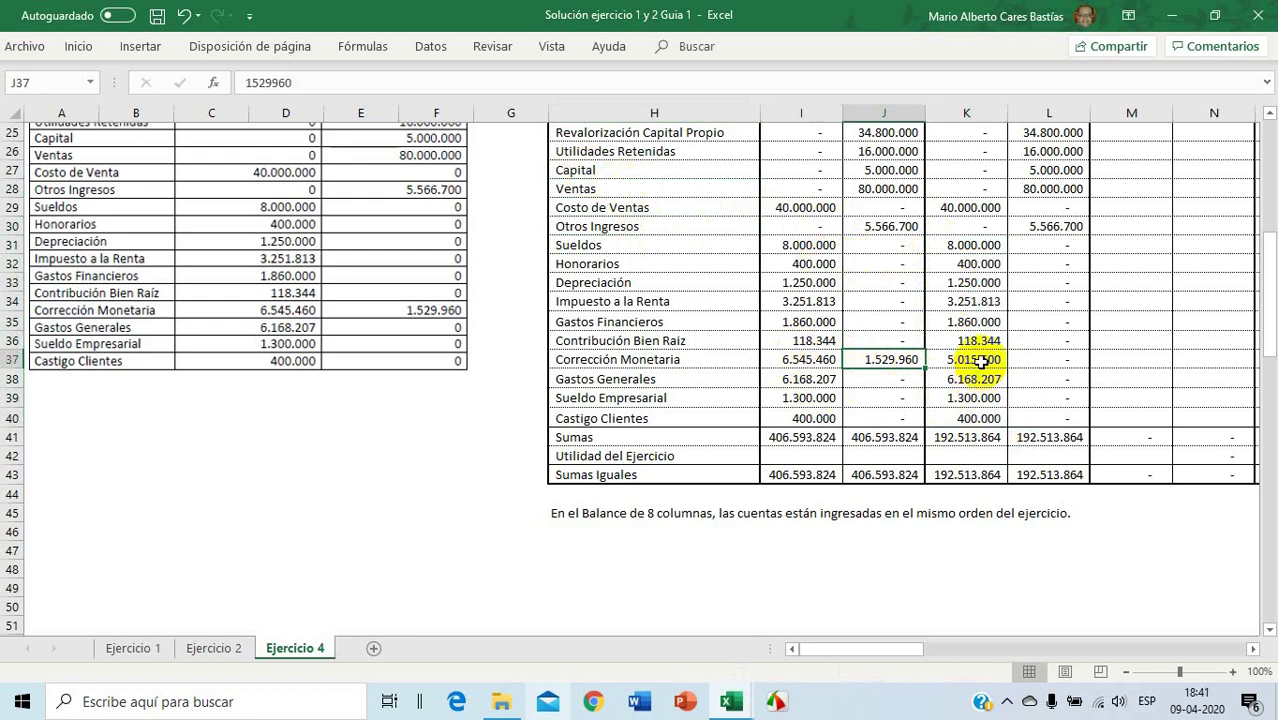
left_click(807, 357)
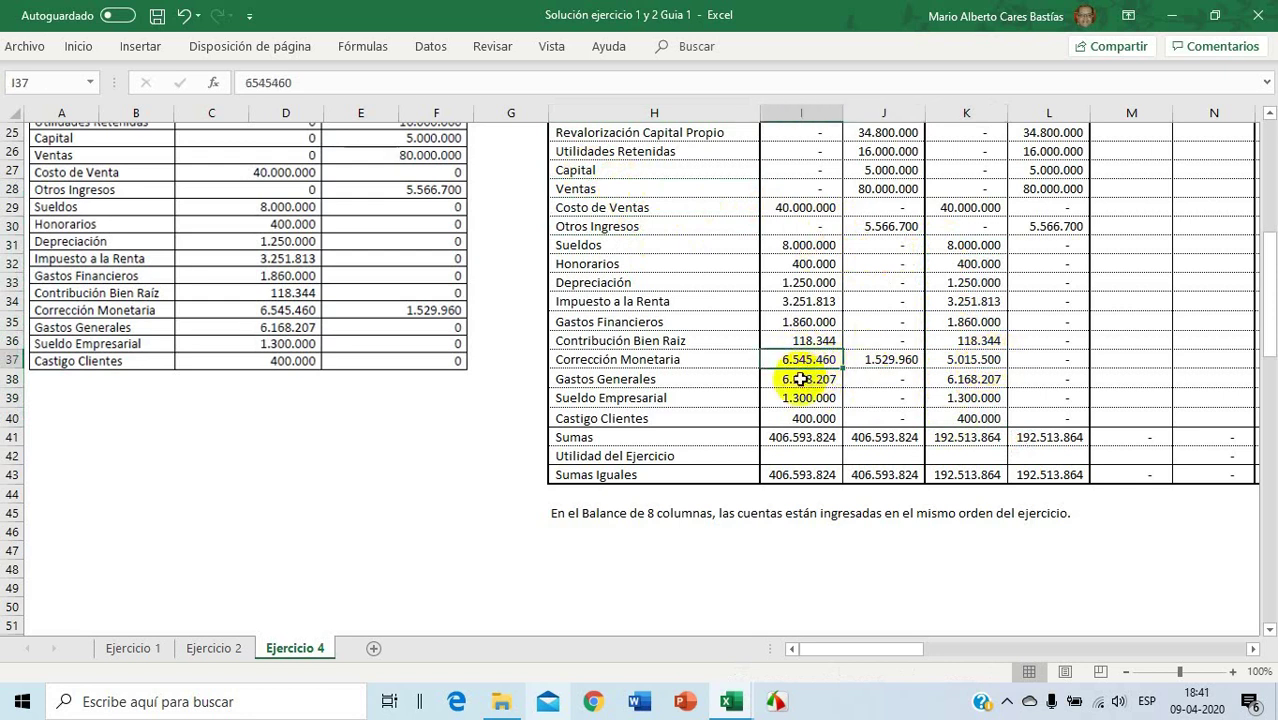
scroll(807, 377, "up", 8)
scroll(801, 380, "down", 7)
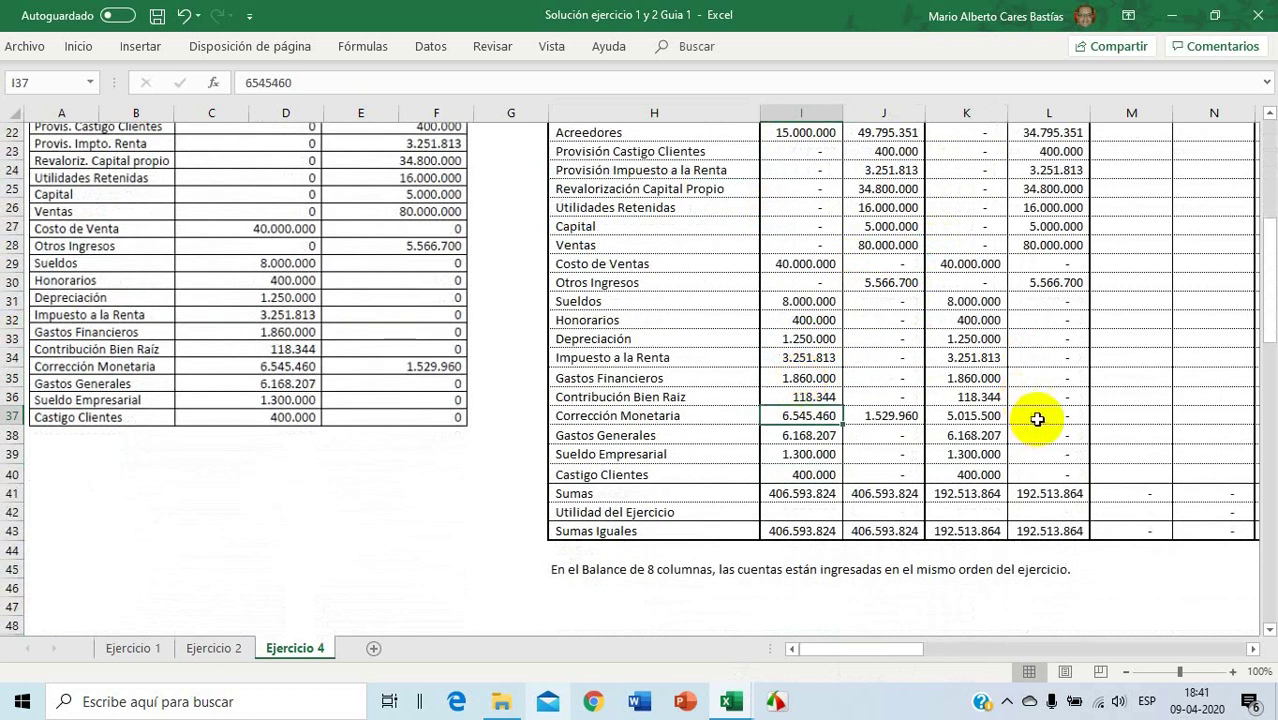
left_click(1035, 418)
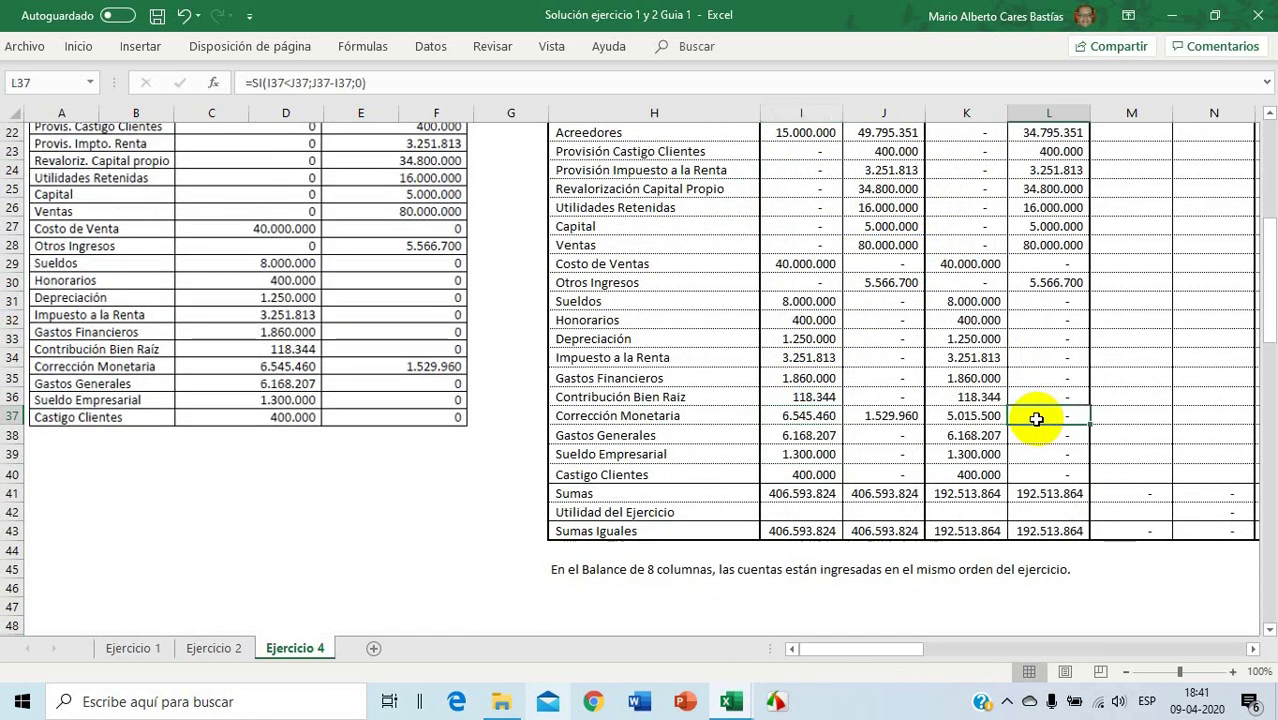
left_click(972, 494)
left_click(1035, 494)
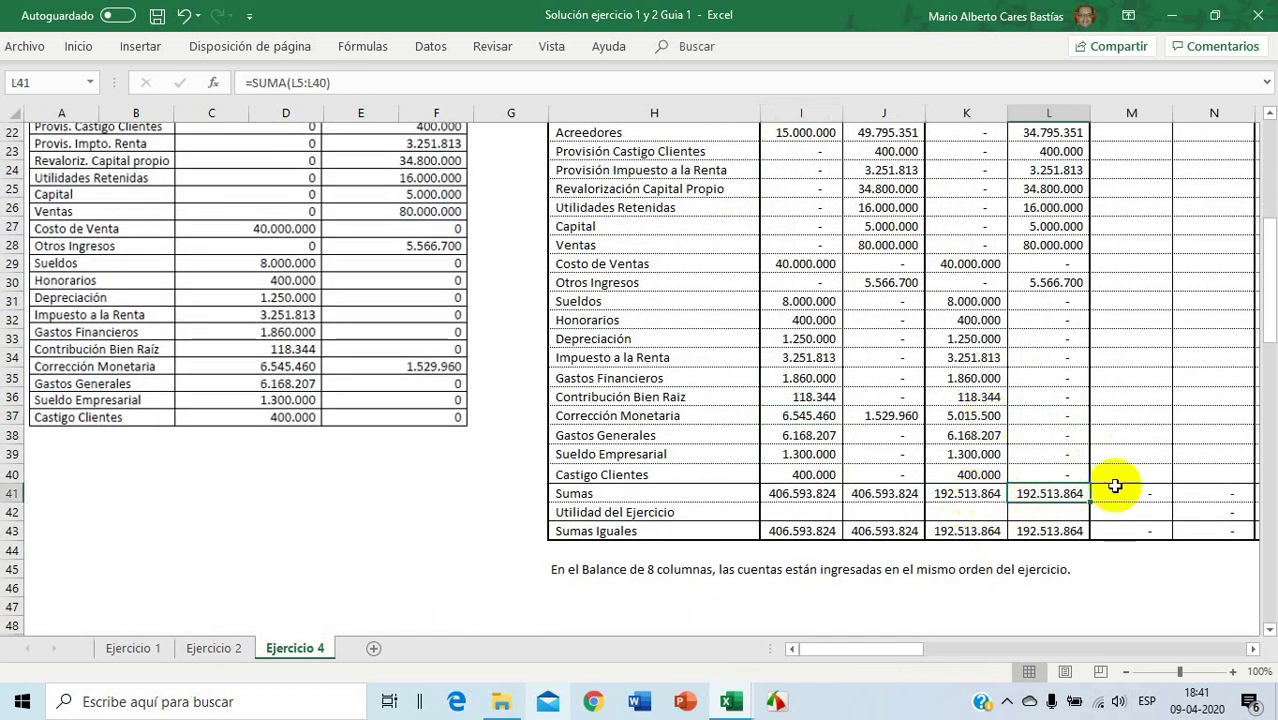
Center the column headings from Débitos to Ganancia in I4:P4
left_click(1255, 649)
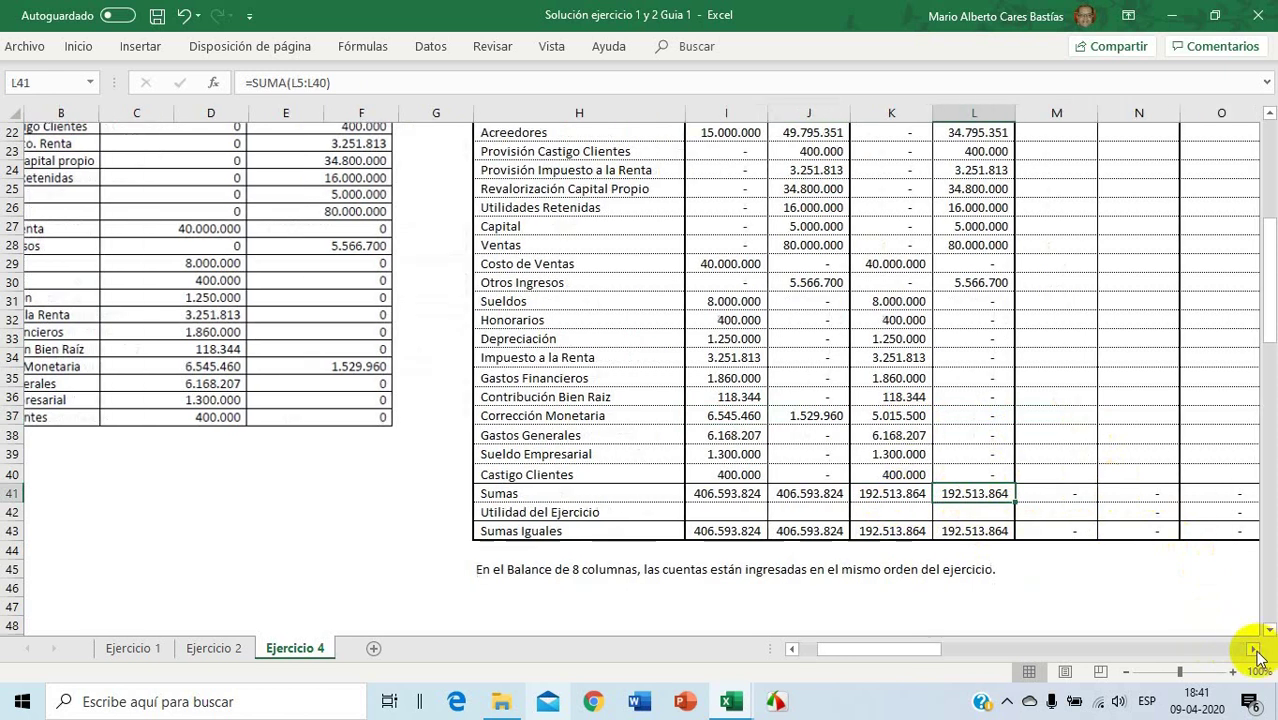
left_click(1255, 649)
left_click(1255, 649)
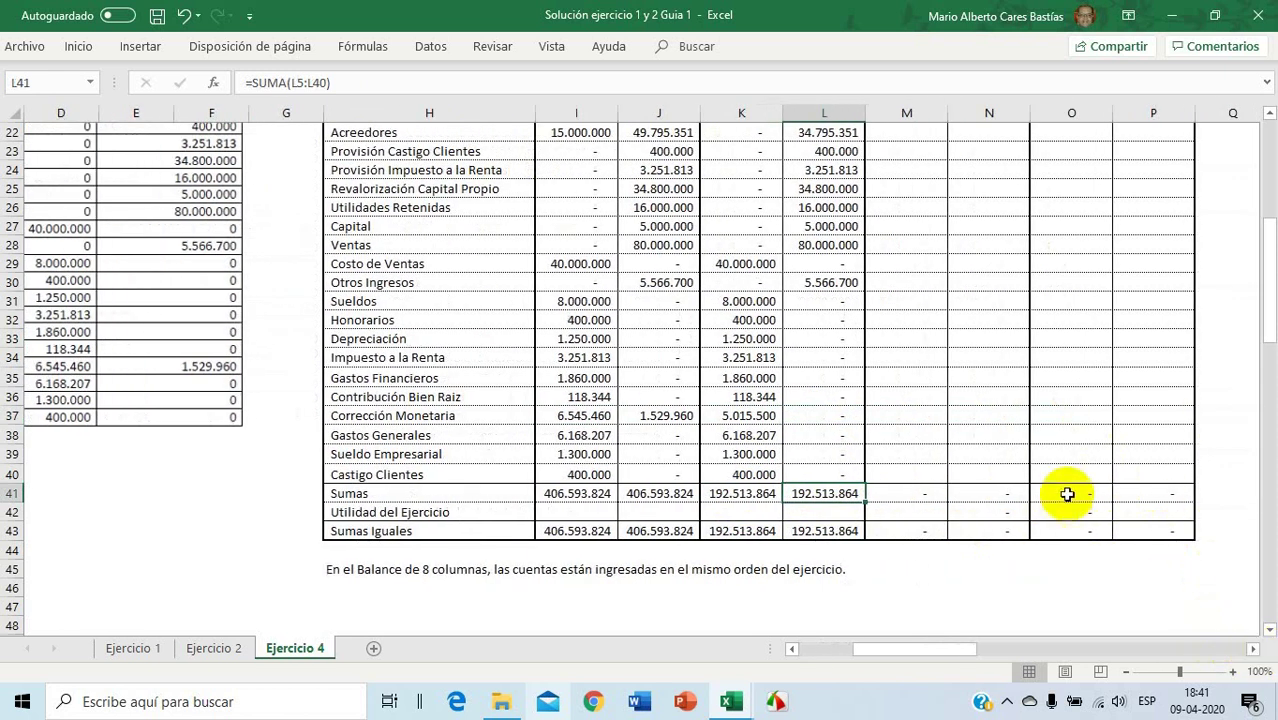
scroll(1064, 491, "up", 7)
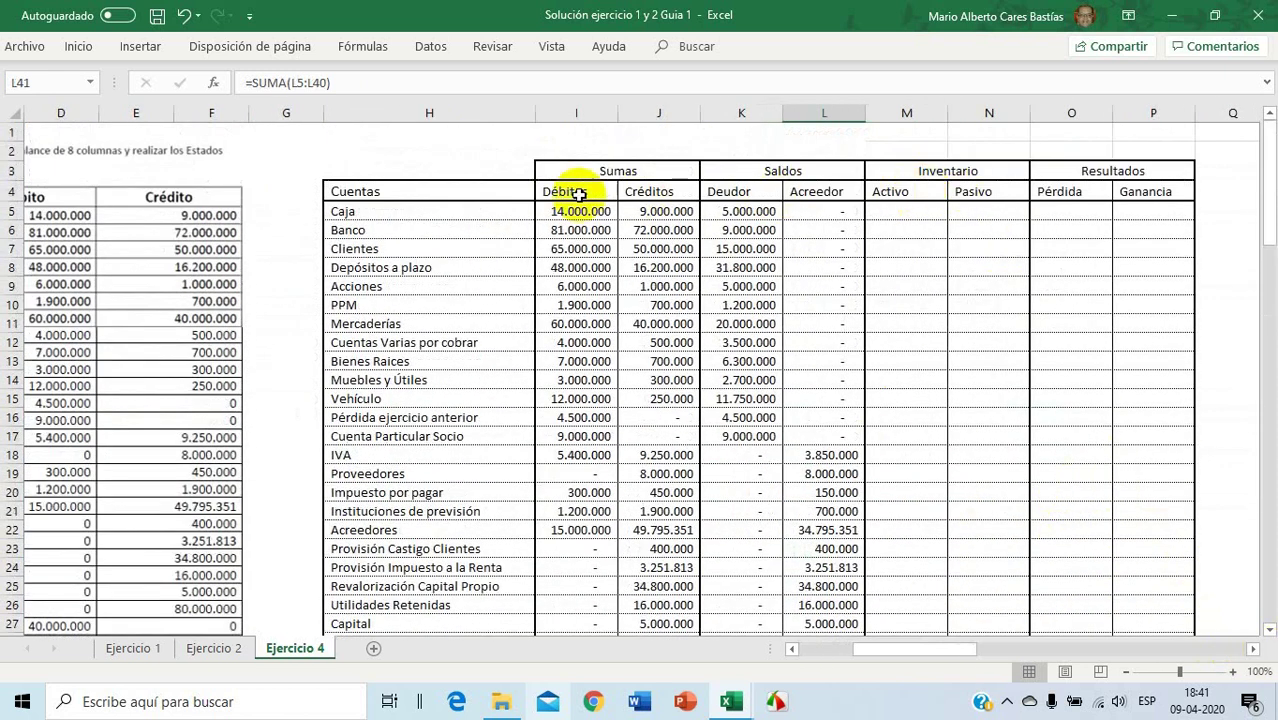
left_click_drag(583, 190, 1138, 191)
right_click(1138, 196)
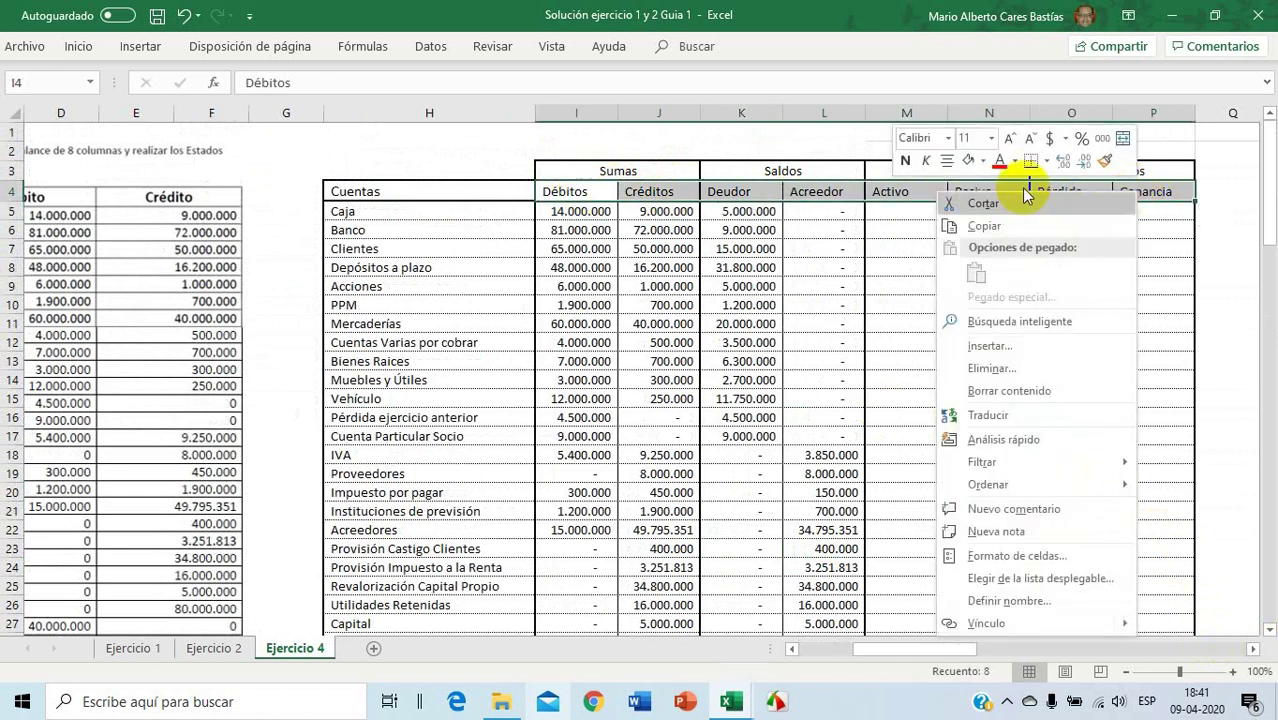
key("Escape")
Enter =K5 in M5 to carry the Deudor balance of Caja into Activo
left_click(919, 210)
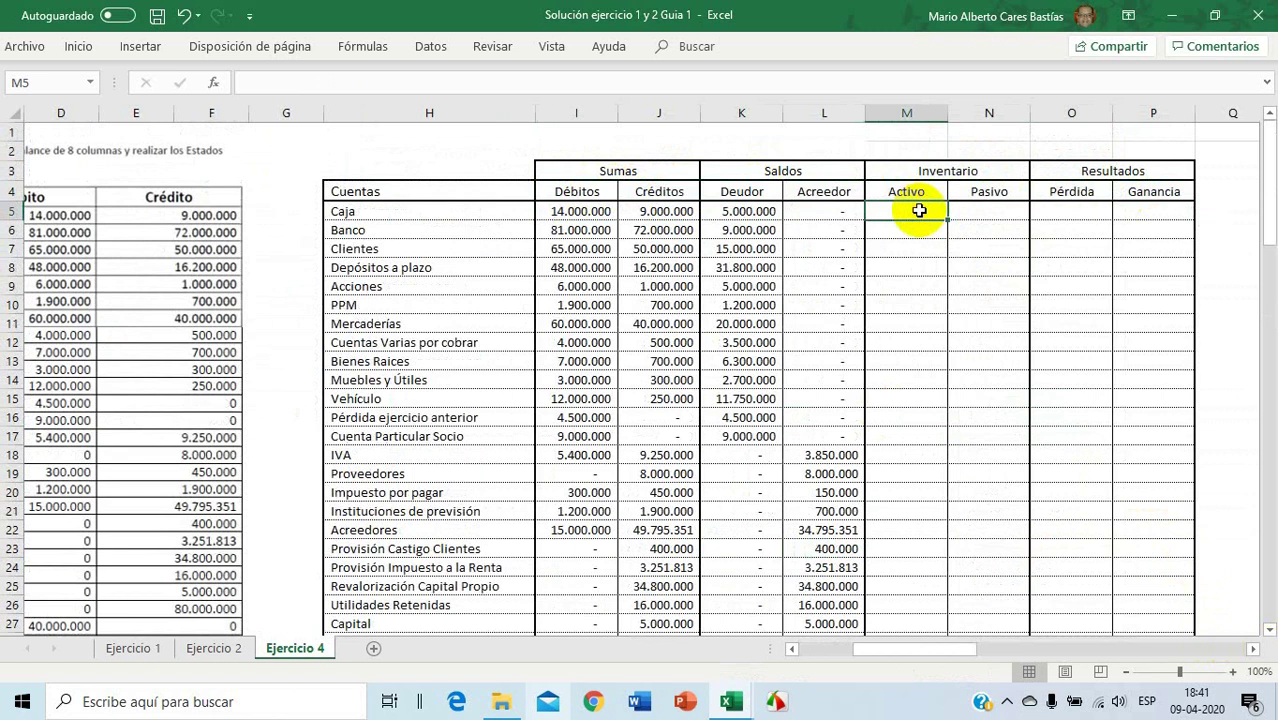
type("=")
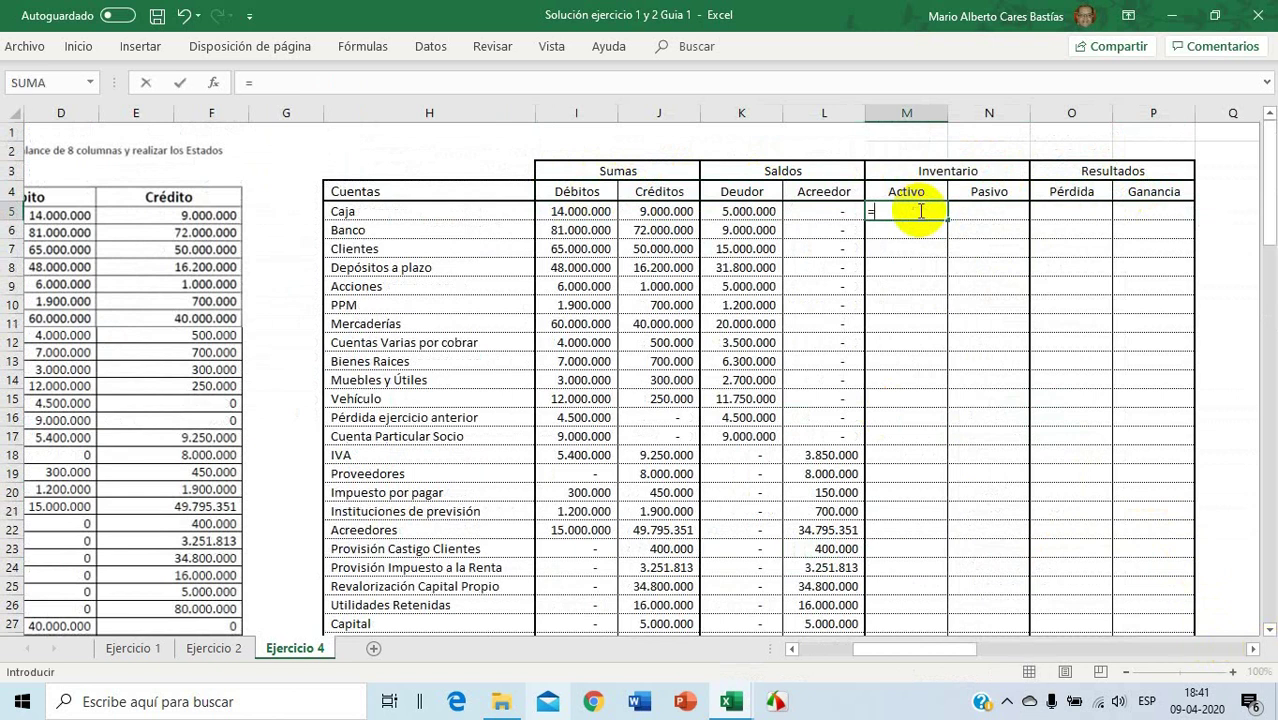
left_click(762, 215)
key("Return")
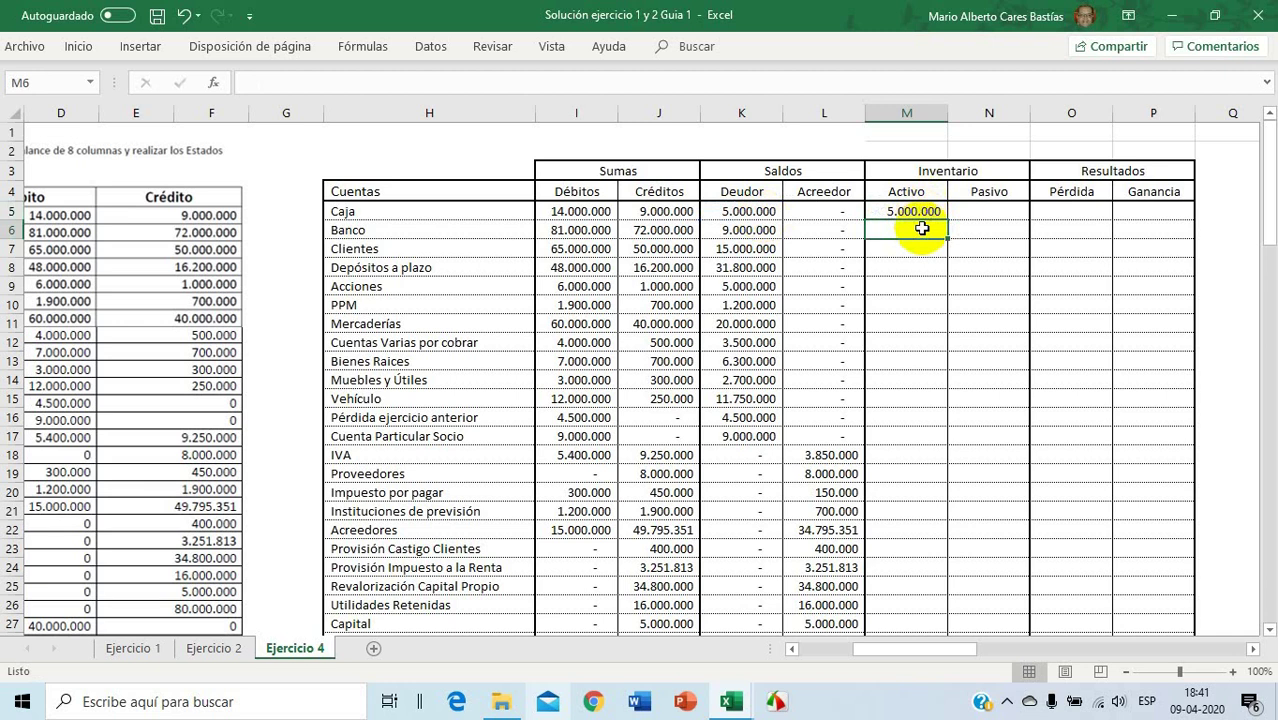
Enter =K6 in M6 for Banco's Activo and fill it down through the Cuenta Particular Socio row, row 17
type("=")
left_click(762, 229)
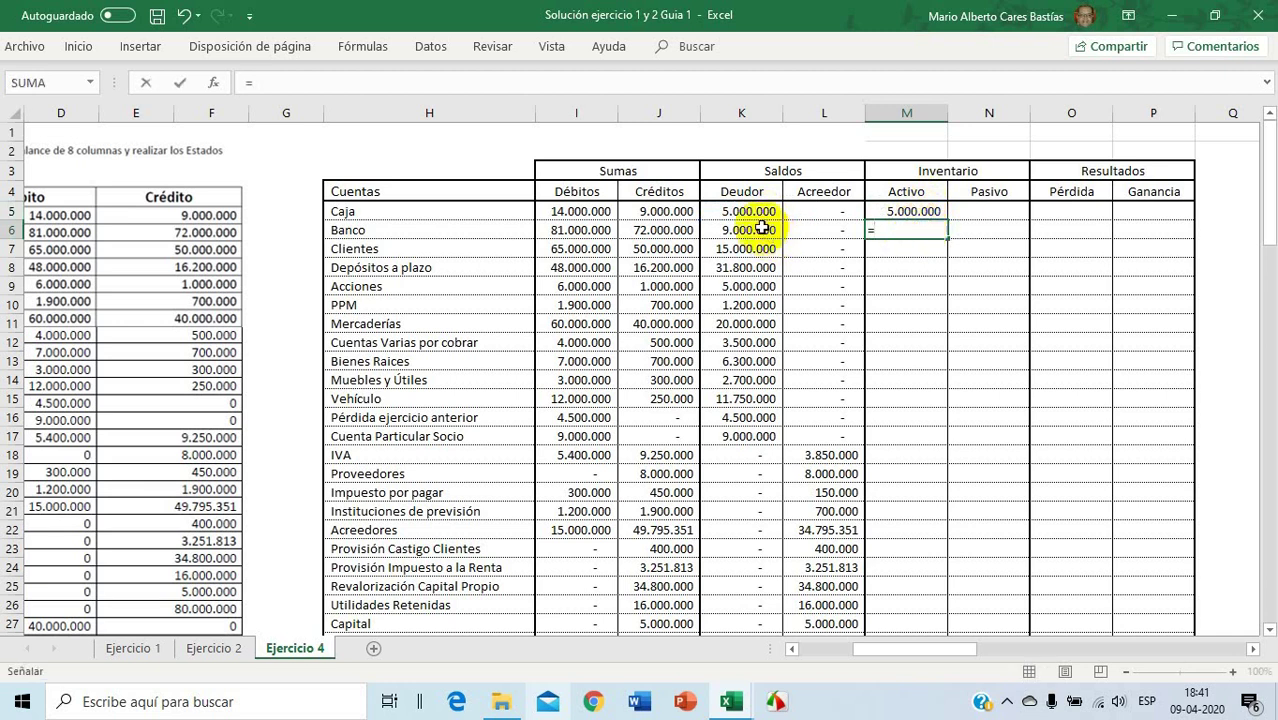
key("Return")
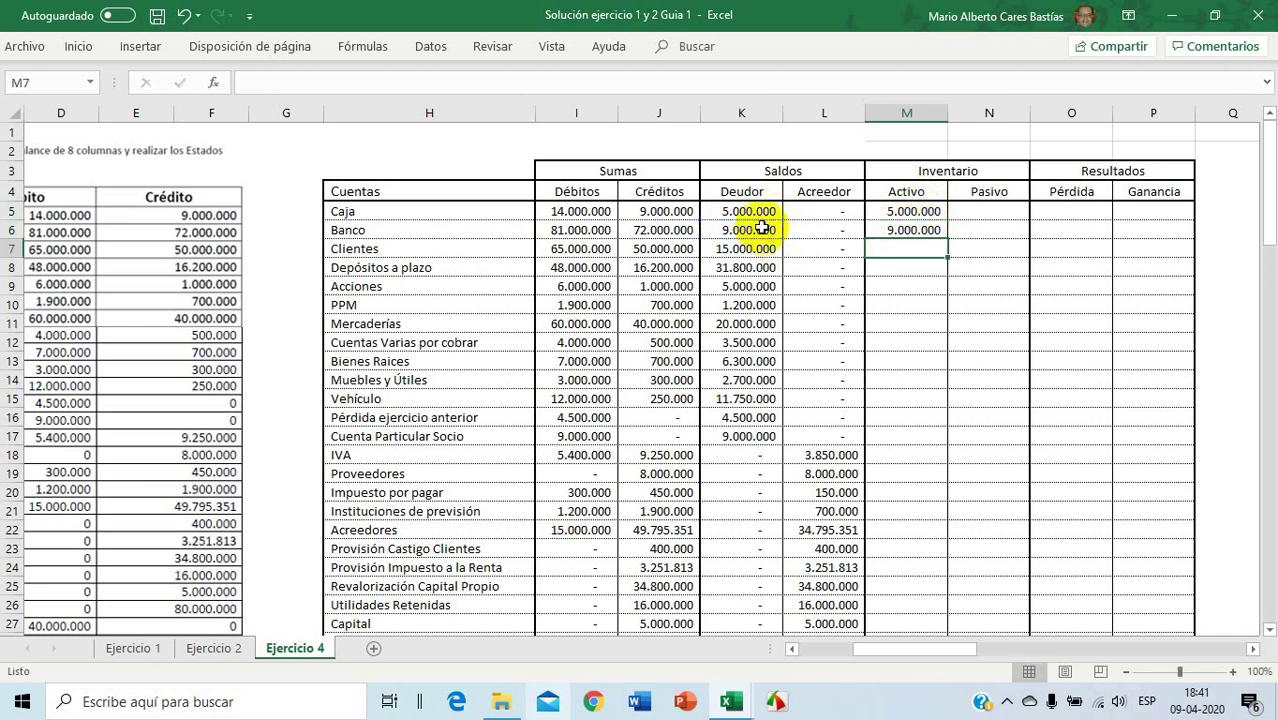
left_click(921, 230)
left_click_drag(949, 242, 933, 437)
Review the Inventario placement of Pérdida ejercicio anterior and Cuenta Particular Socio, and the Inventario totals at the foot of the balance
left_click(922, 420)
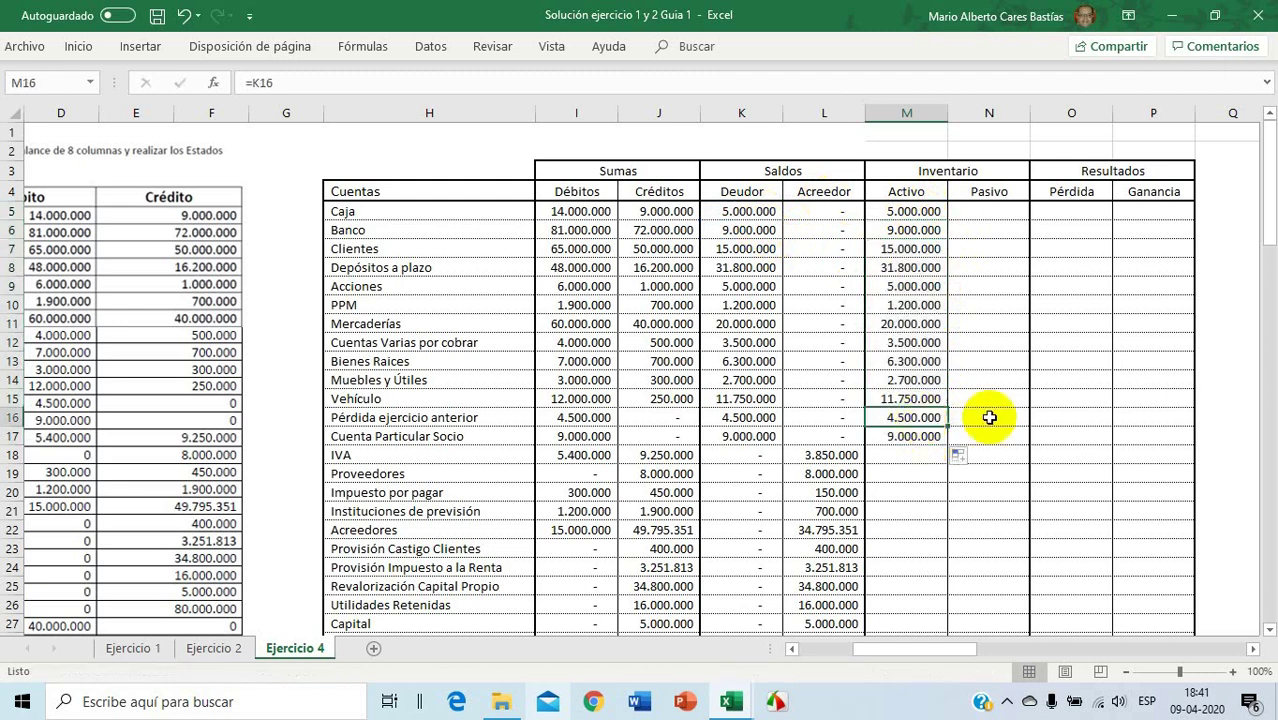
left_click_drag(419, 418, 425, 432)
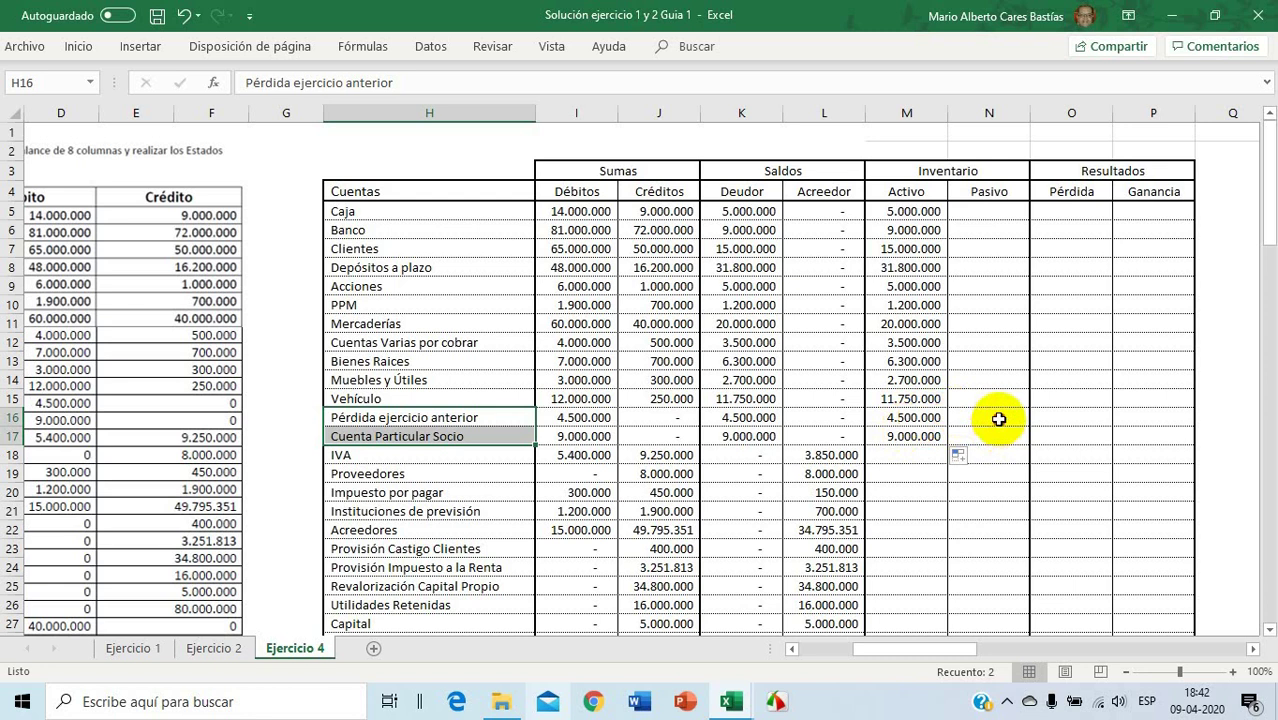
left_click_drag(998, 419, 998, 434)
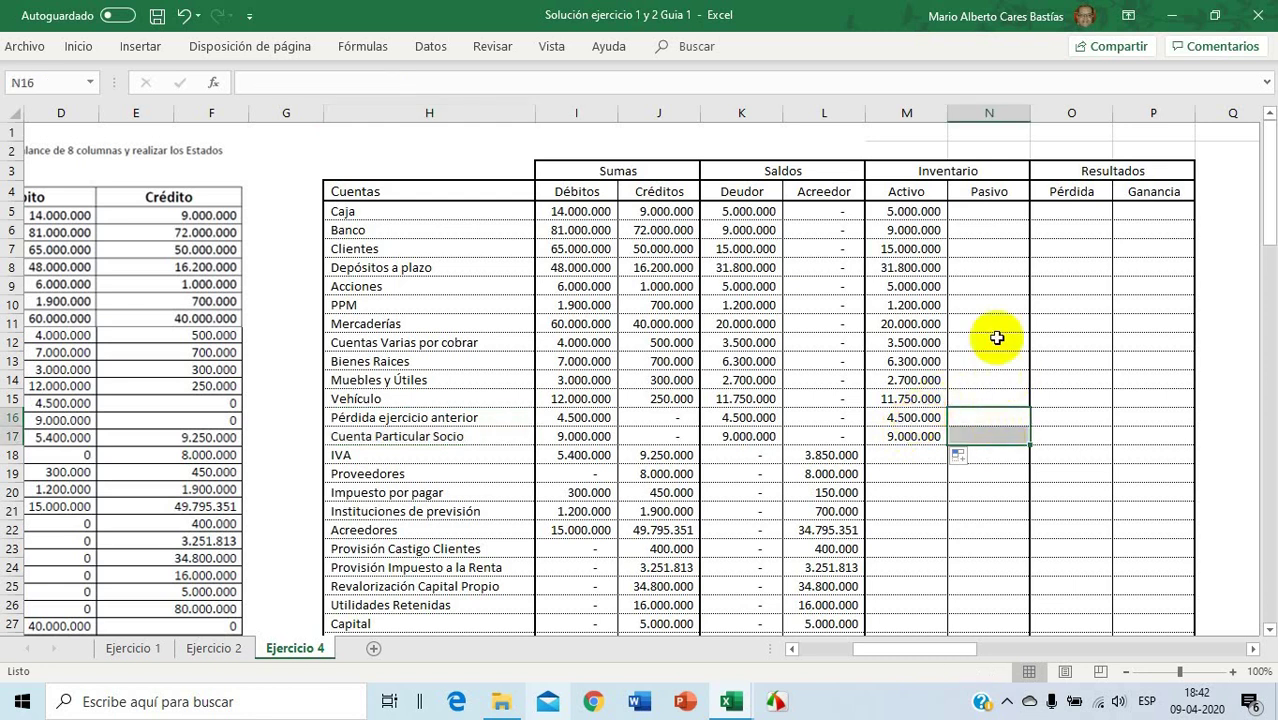
scroll(997, 338, "down", 6)
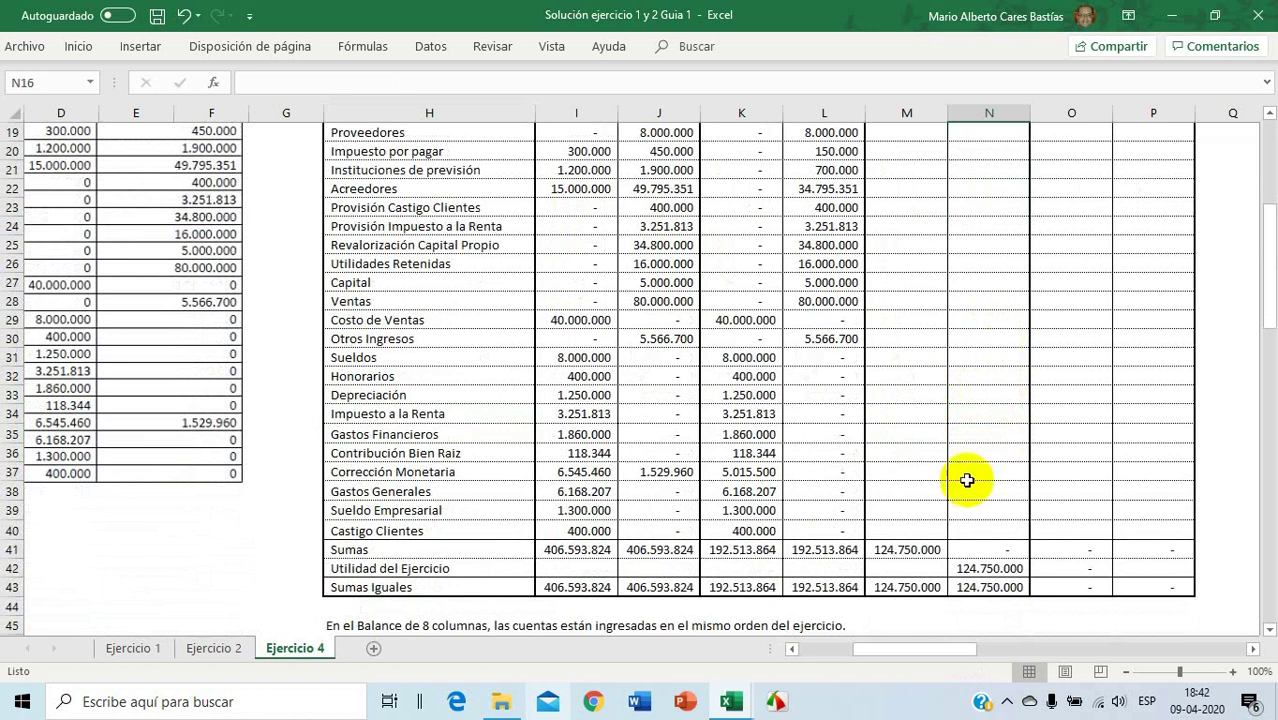
scroll(978, 402, "up", 3)
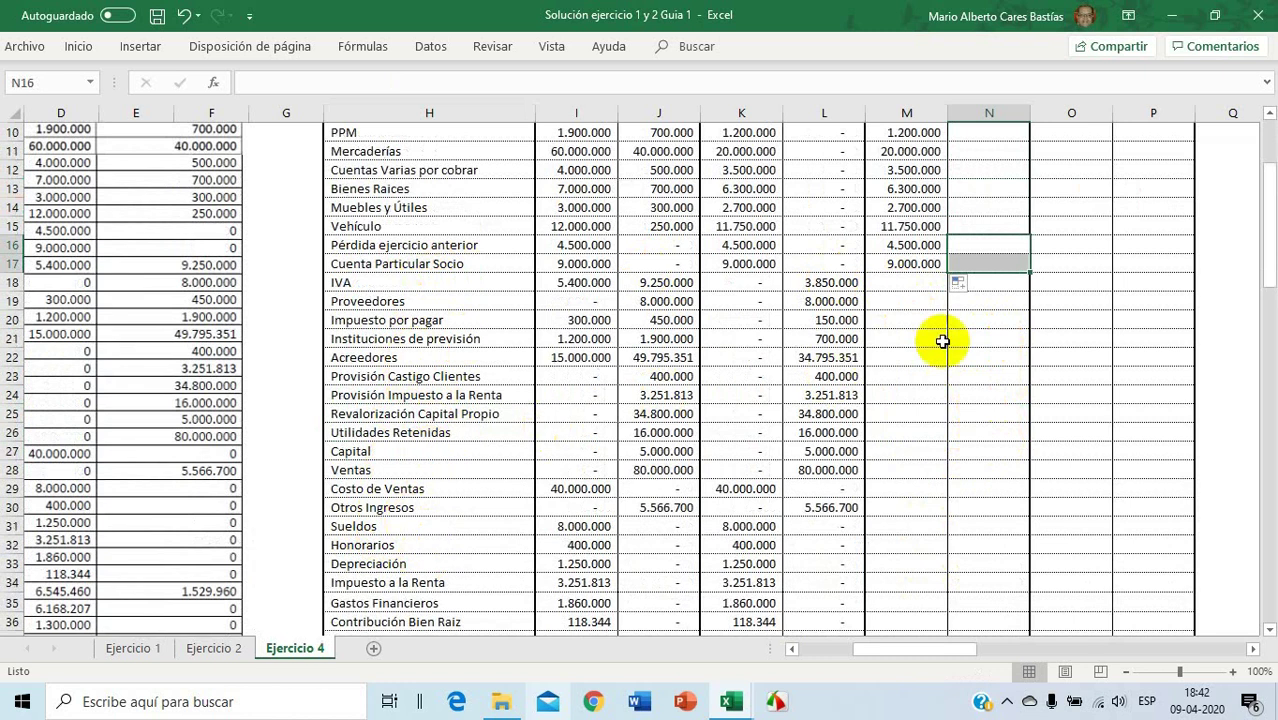
Enter =L18 in N18 to carry the IVA balance into Pasivo and fill it down through the Capital row, row 27
left_click(1007, 282)
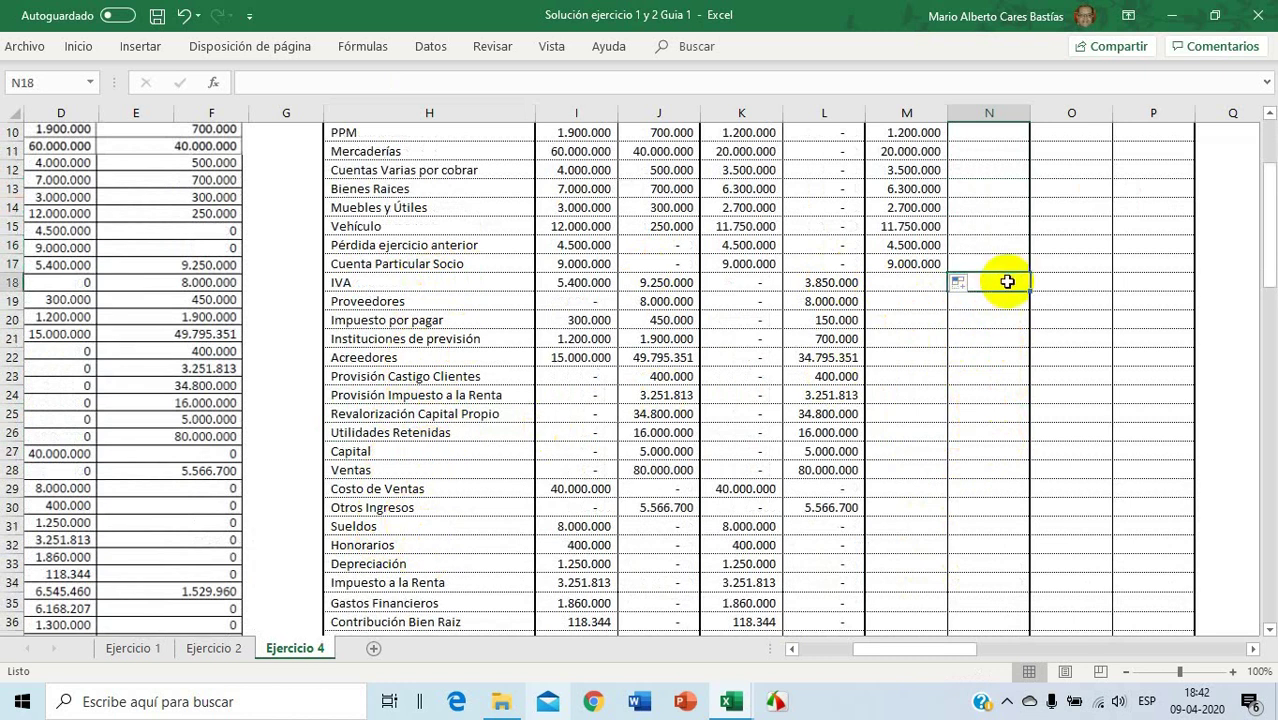
type("=")
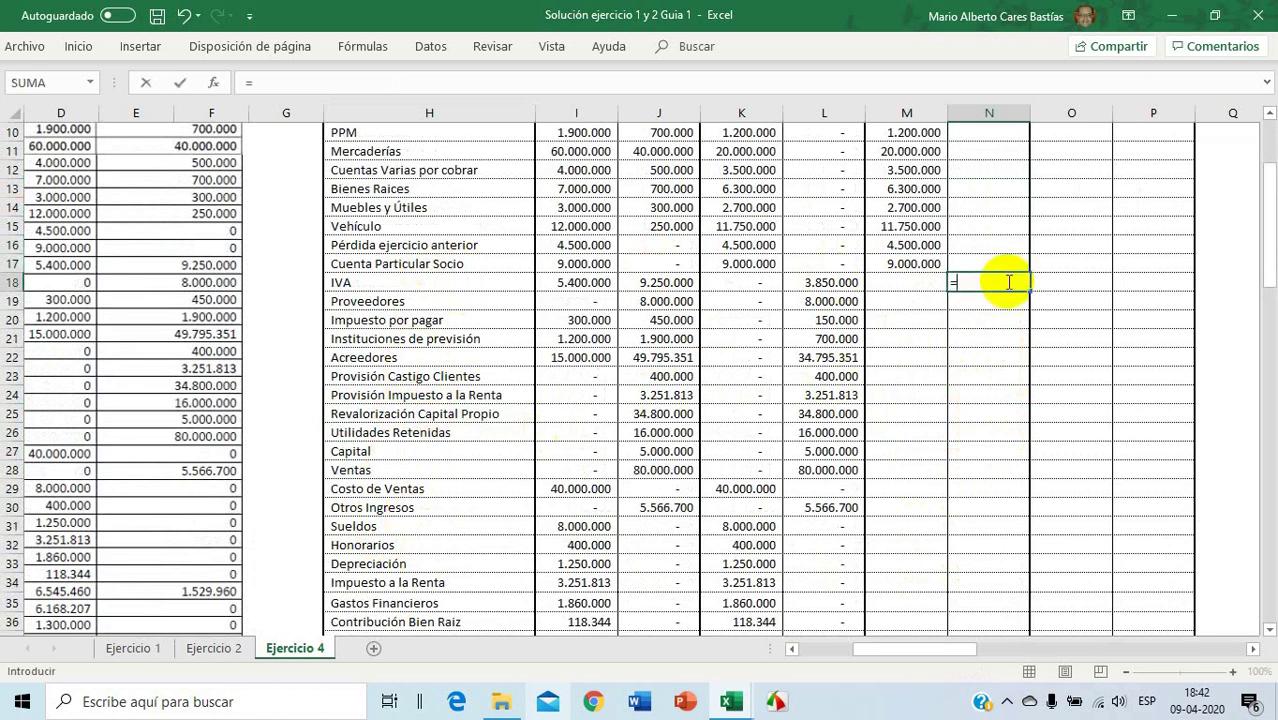
left_click(845, 285)
key("ctrl+Return")
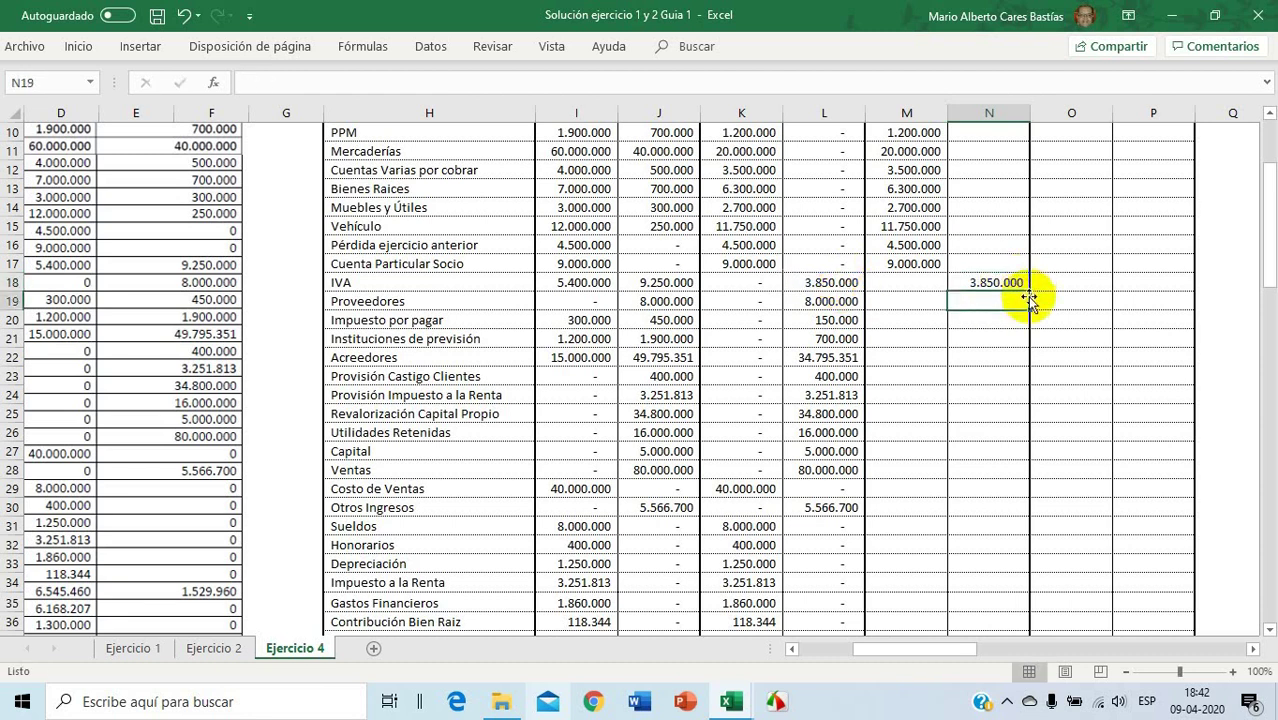
left_click_drag(1027, 291, 990, 455)
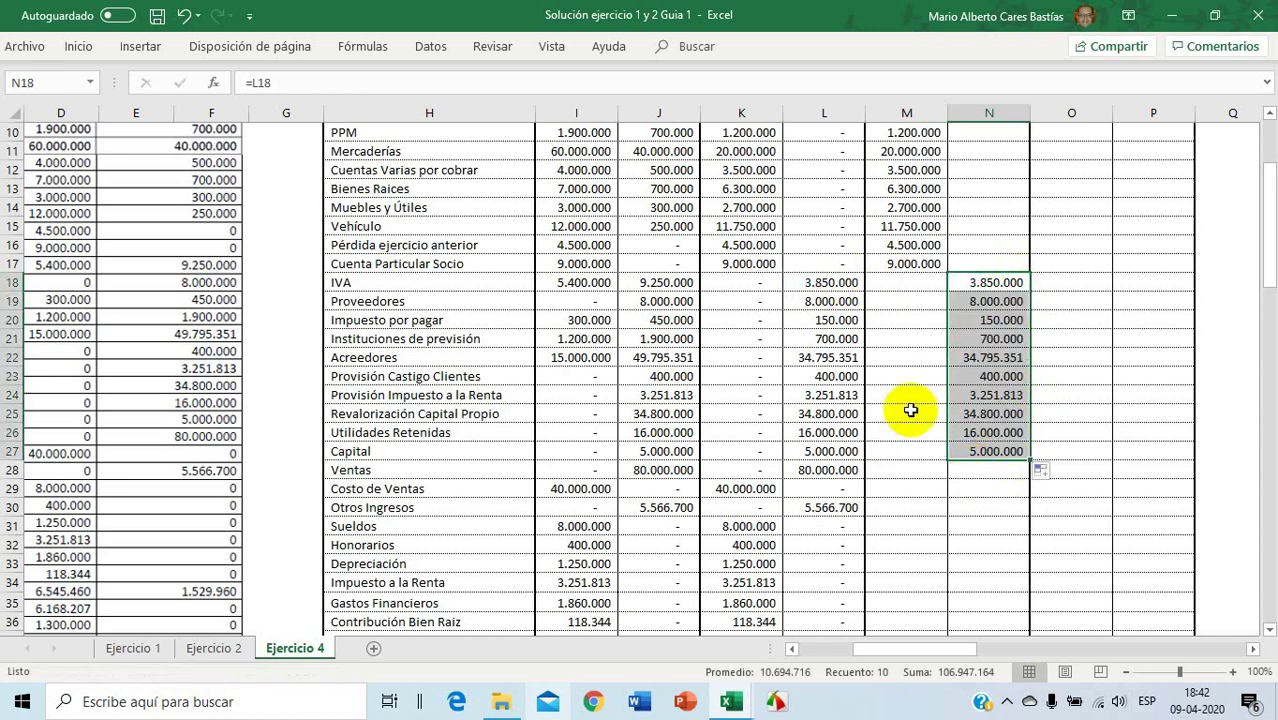
Enter =L28 in P28 to carry the Acreedor balance of Ventas into Ganancia
scroll(910, 410, "down", 3)
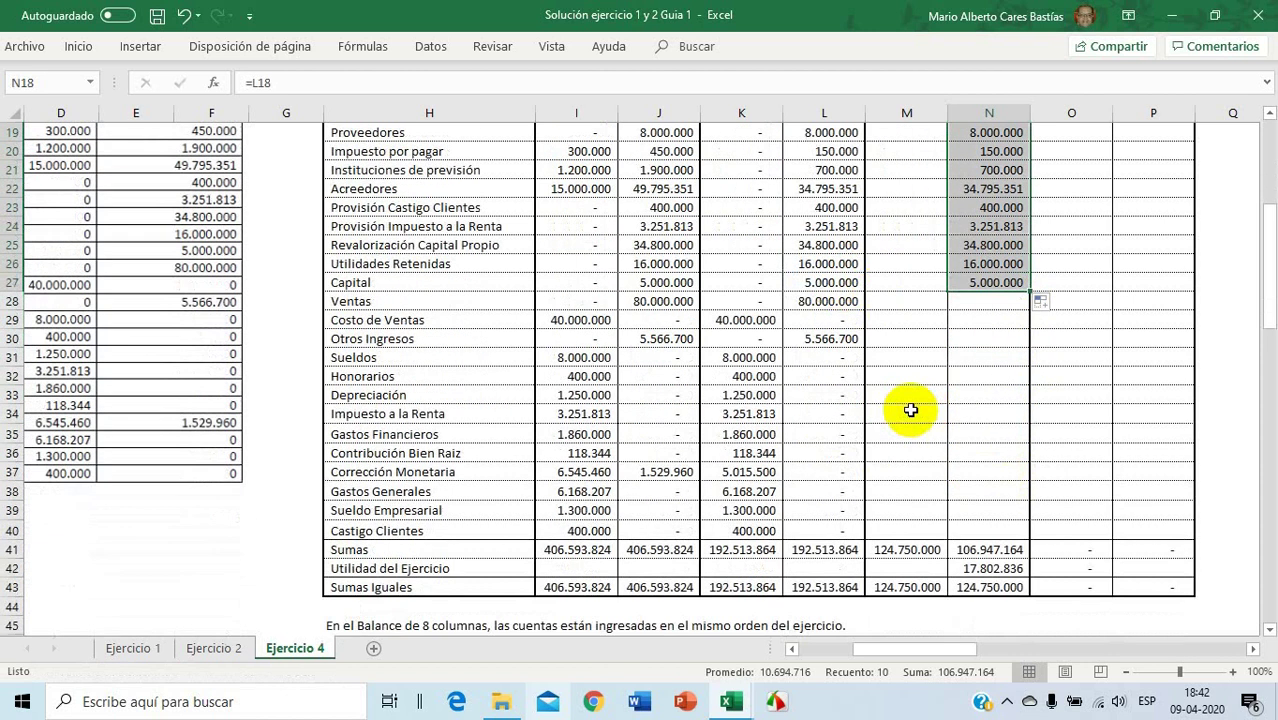
scroll(910, 410, "up", 1)
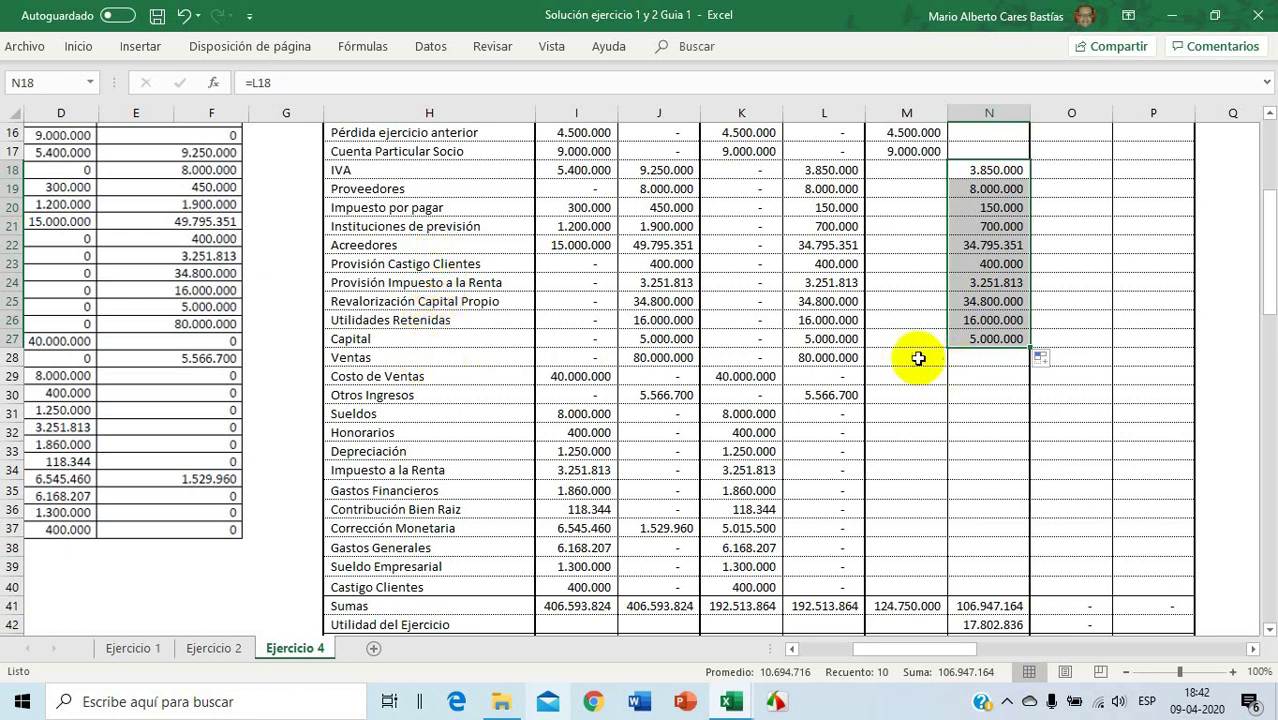
left_click(836, 358)
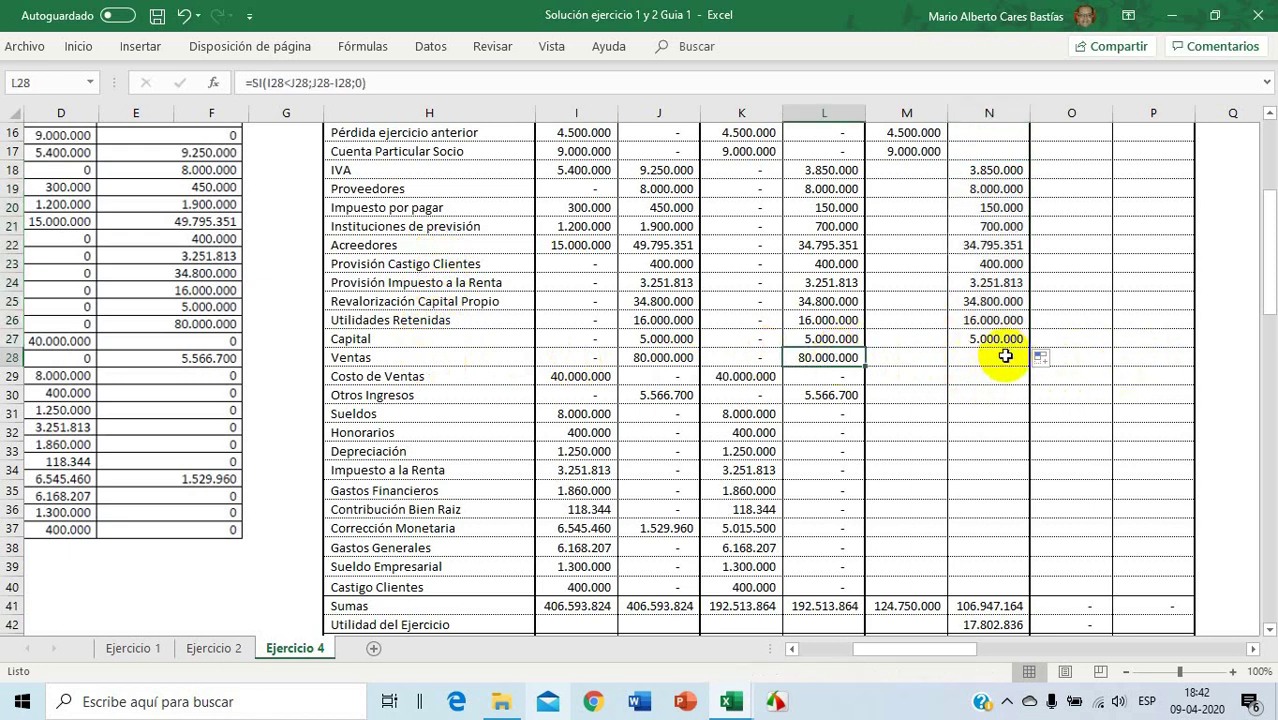
left_click(1167, 358)
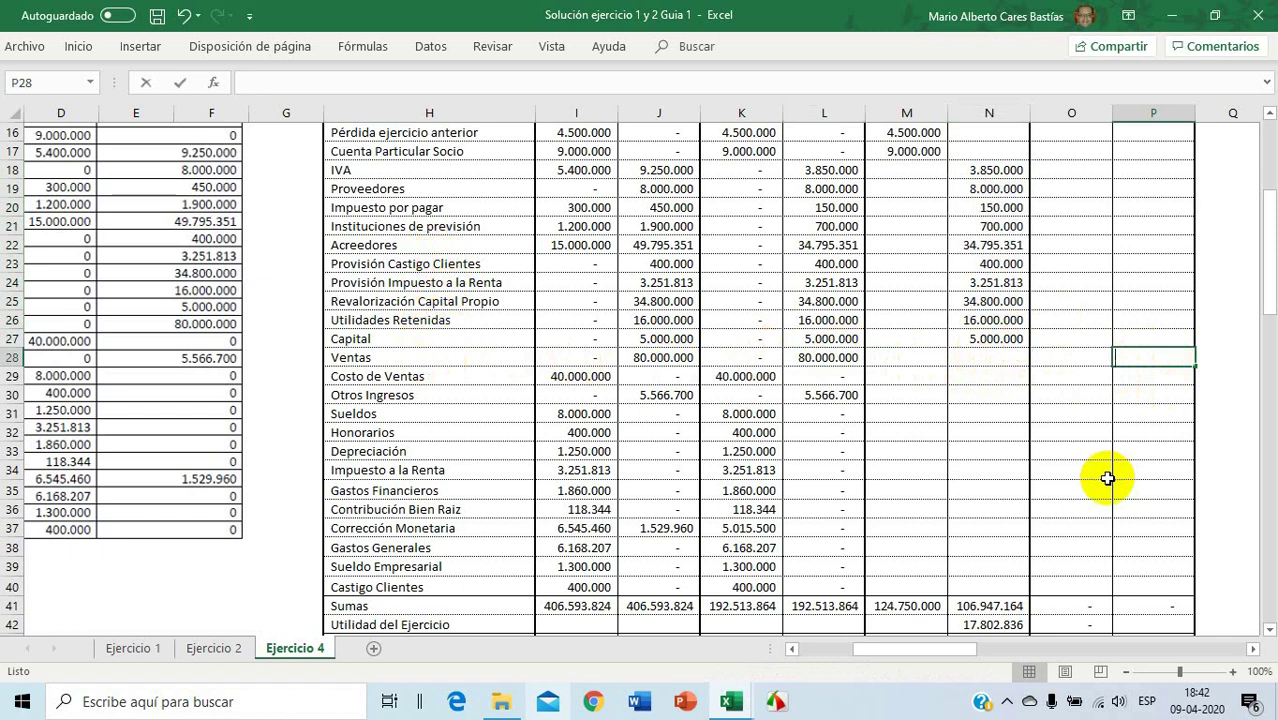
type("=")
left_click(836, 358)
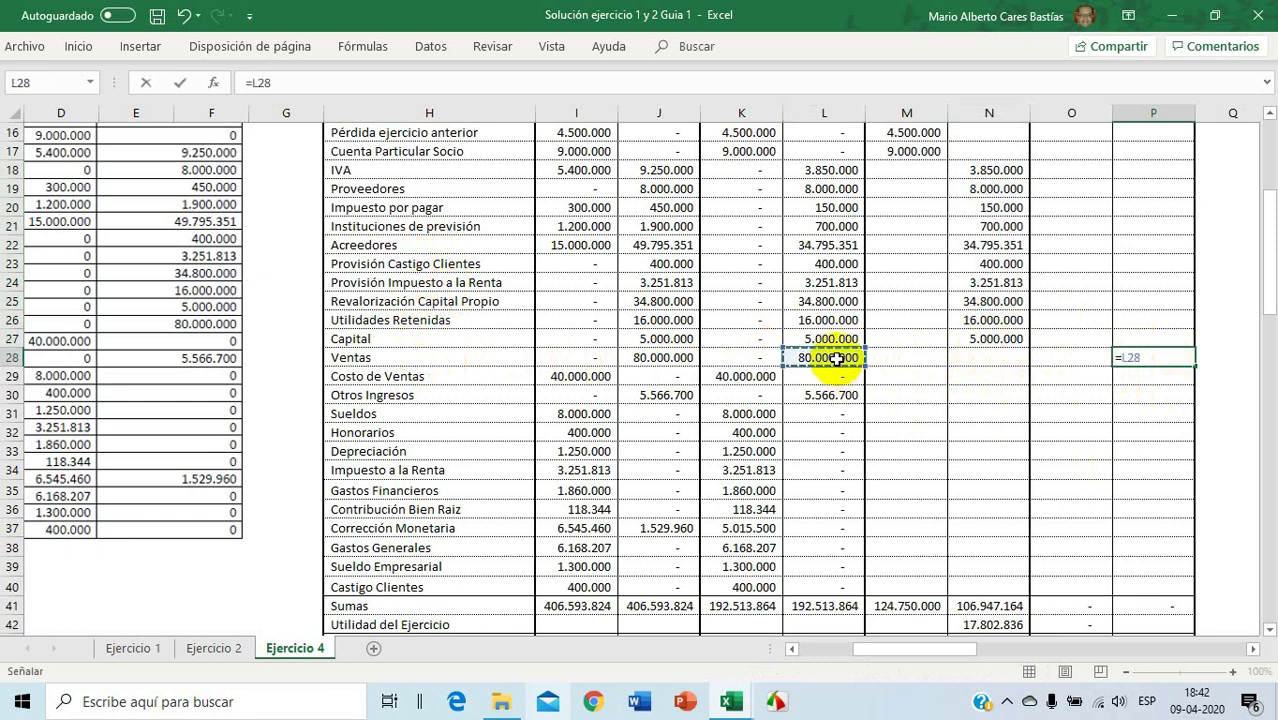
key("Return")
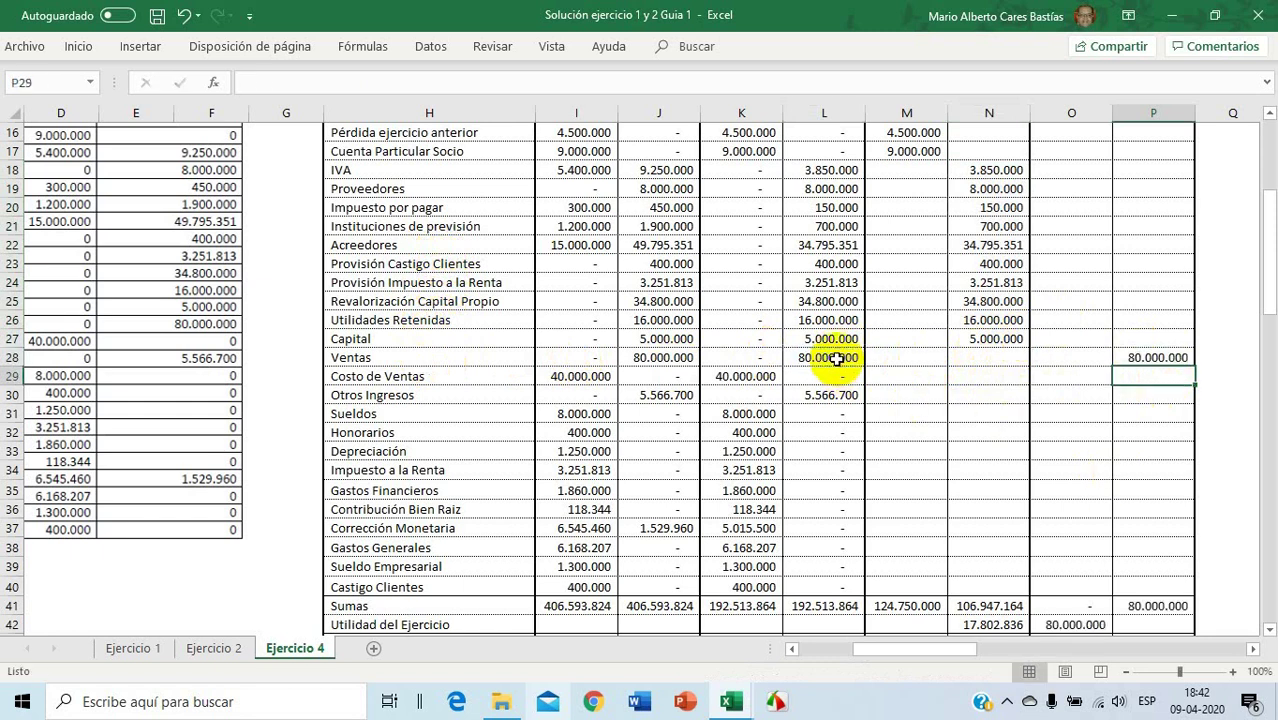
Enter =L30 in P30 to carry the Acreedor balance of Otros Ingresos into Ganancia
key("Down")
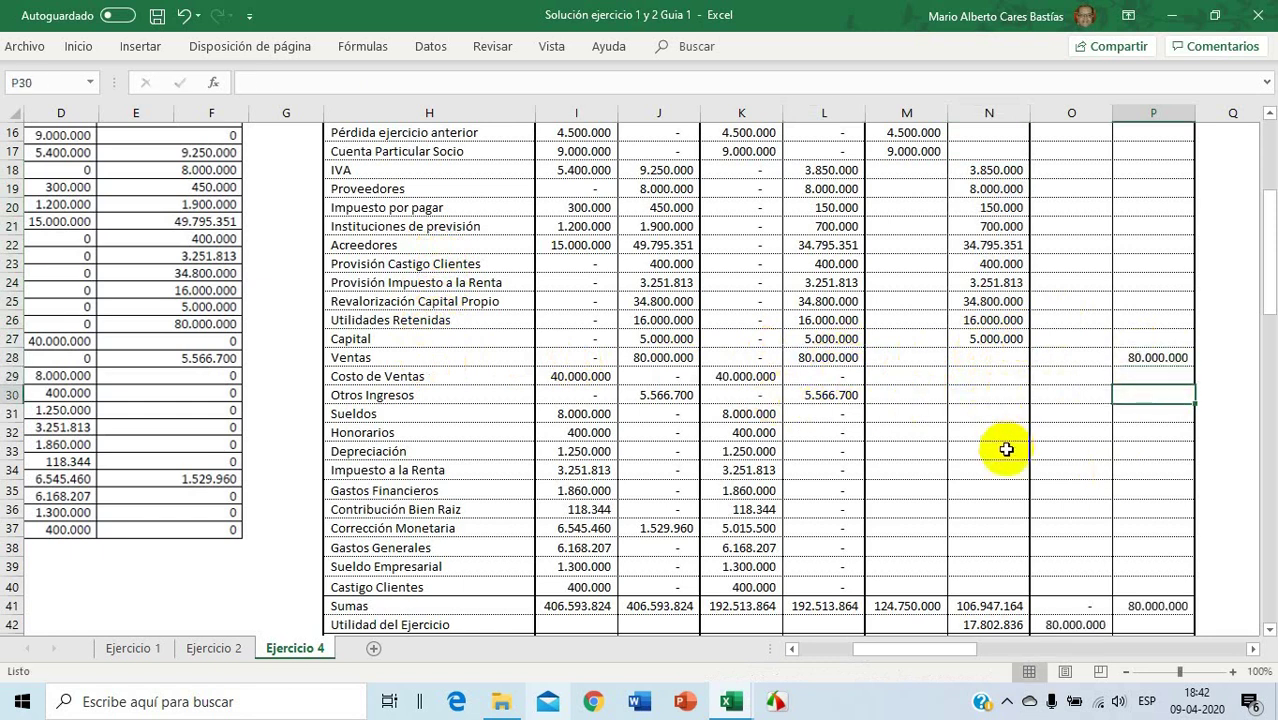
type("=")
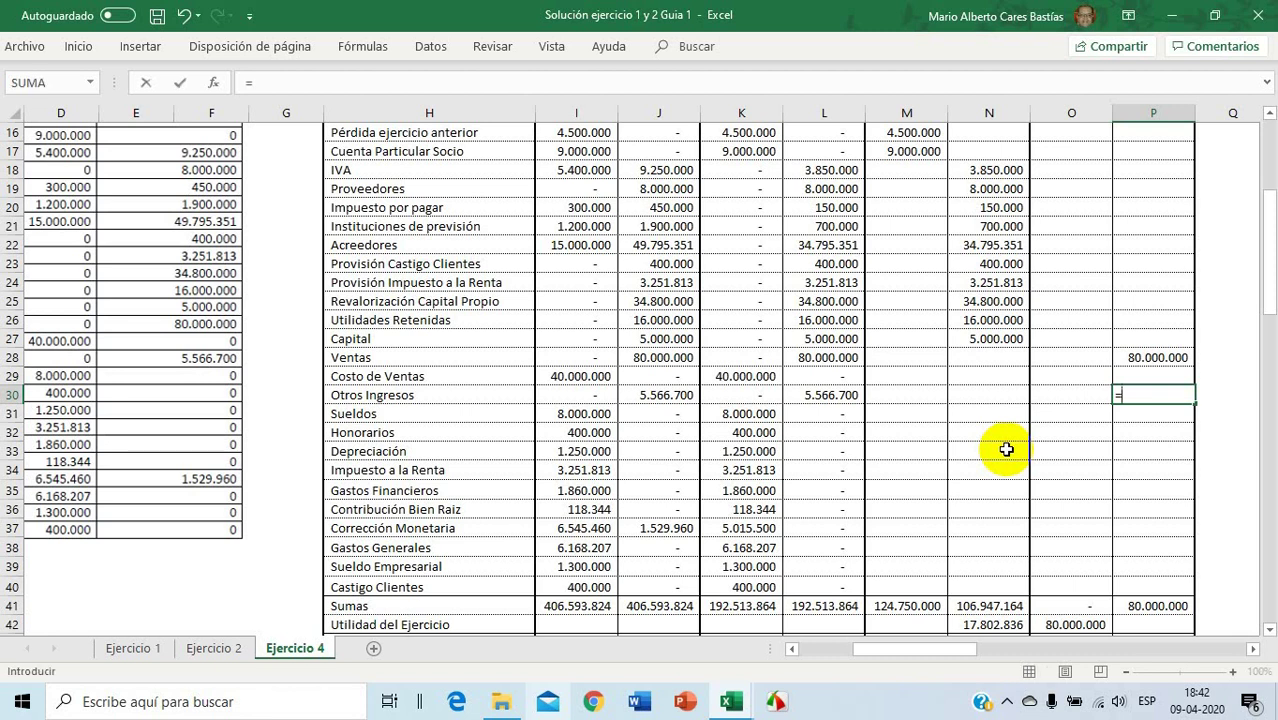
left_click(845, 397)
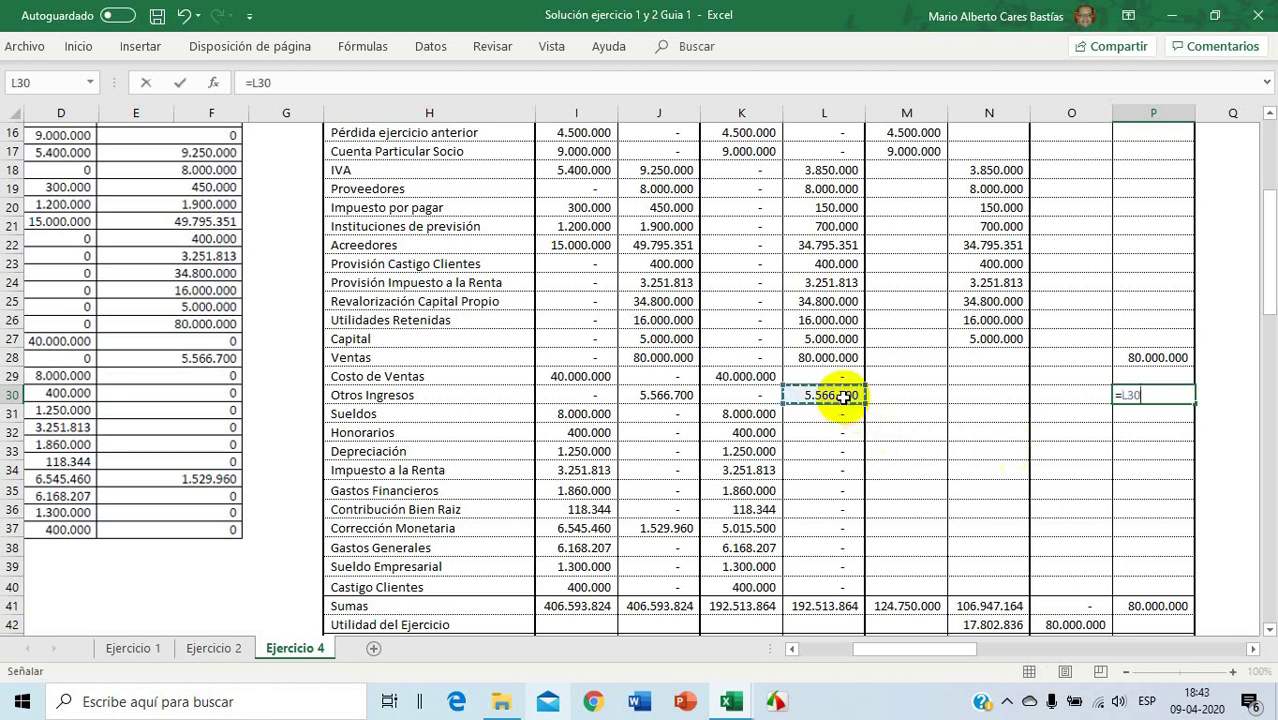
key("Return")
Enter =K29 in O29 to carry the Costo de Ventas balance into Pérdida and fill it down through the Castigo Clientes row, row 40
left_click(1061, 375)
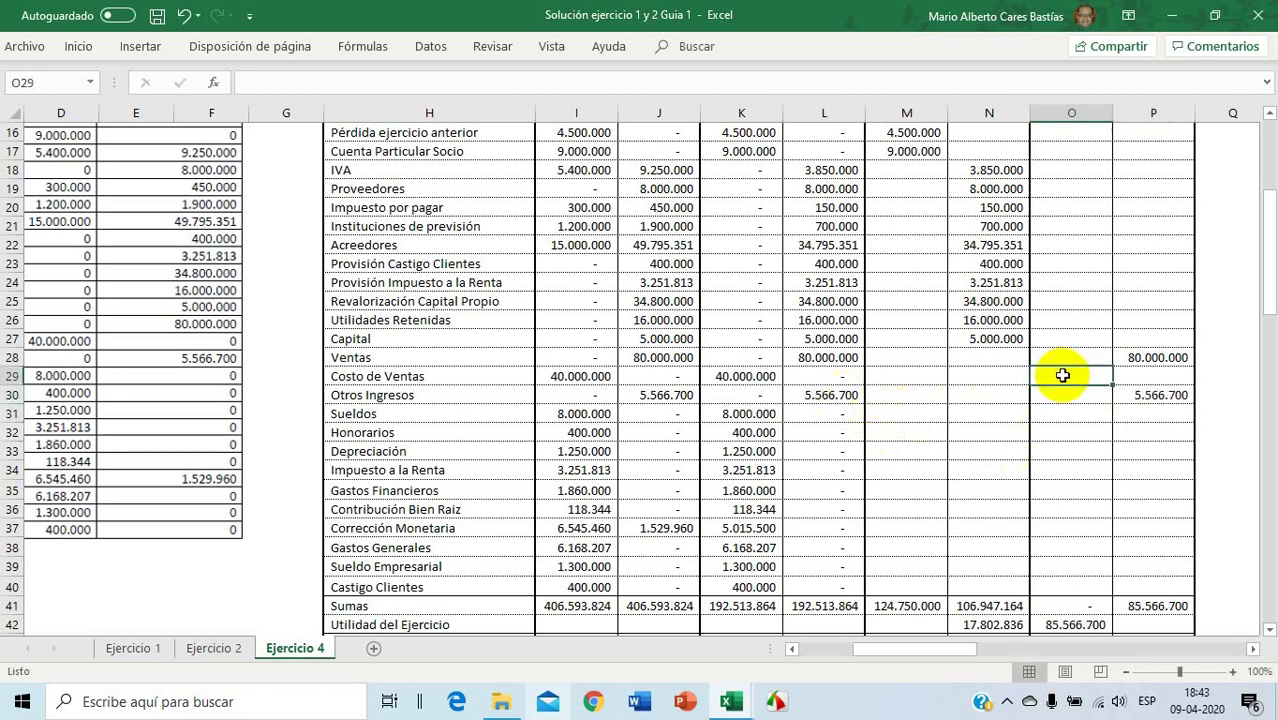
type("=")
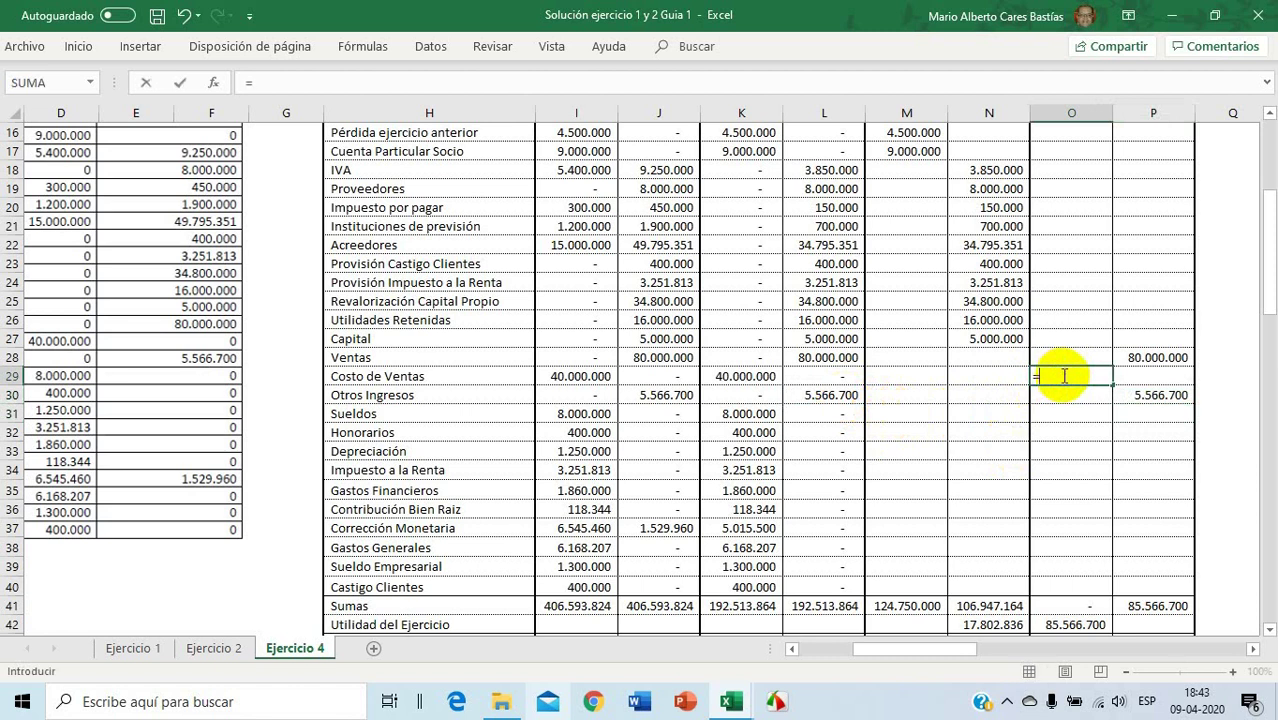
left_click(749, 380)
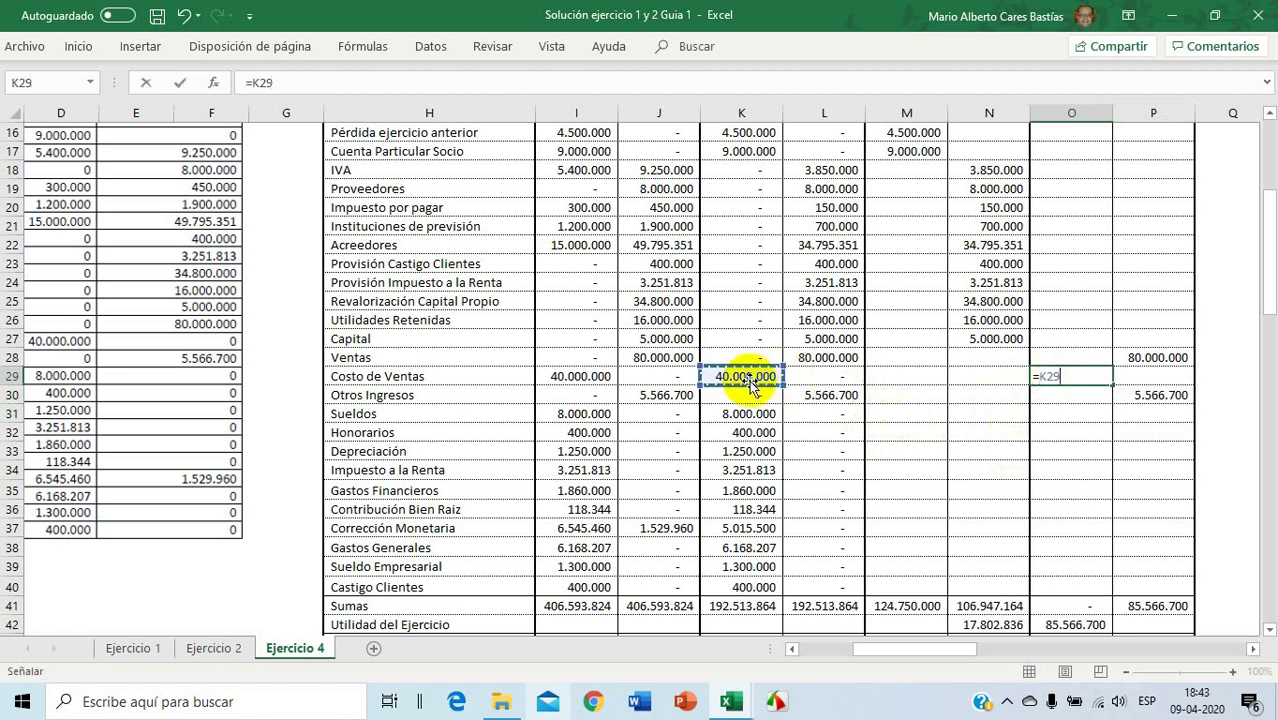
key("Return")
left_click(1070, 378)
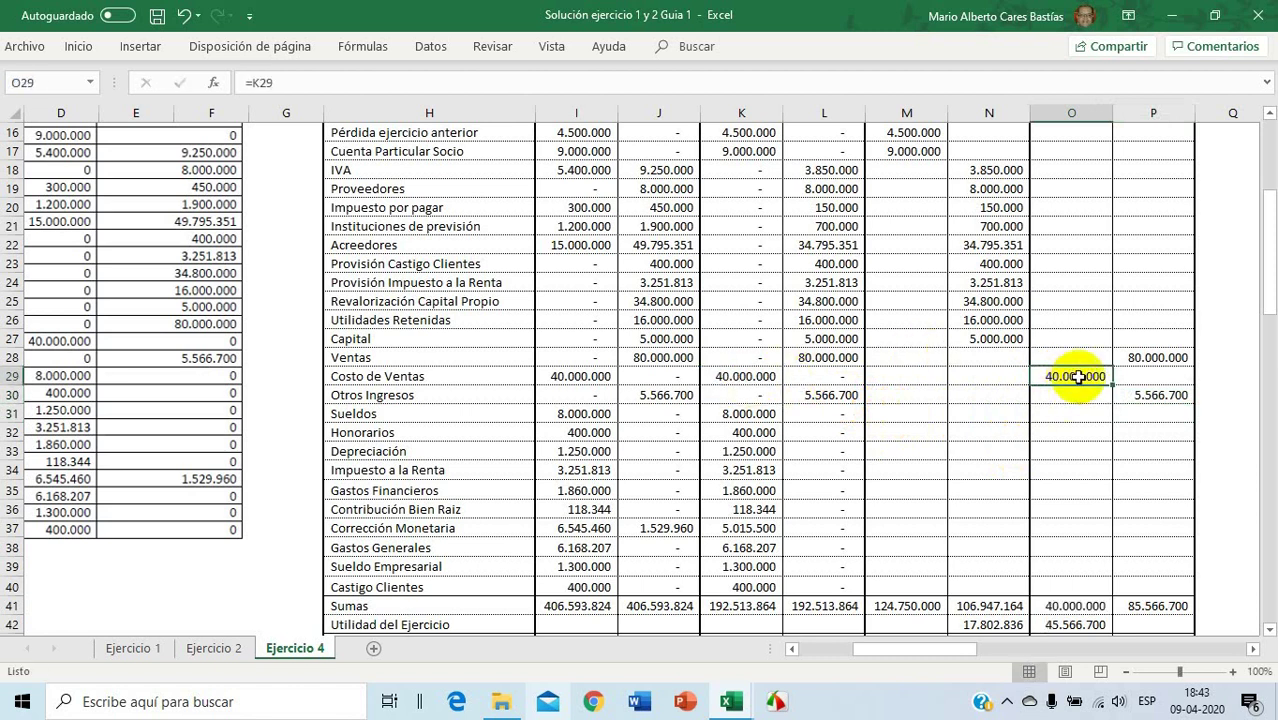
left_click_drag(1111, 389, 1096, 593)
left_click(1153, 495)
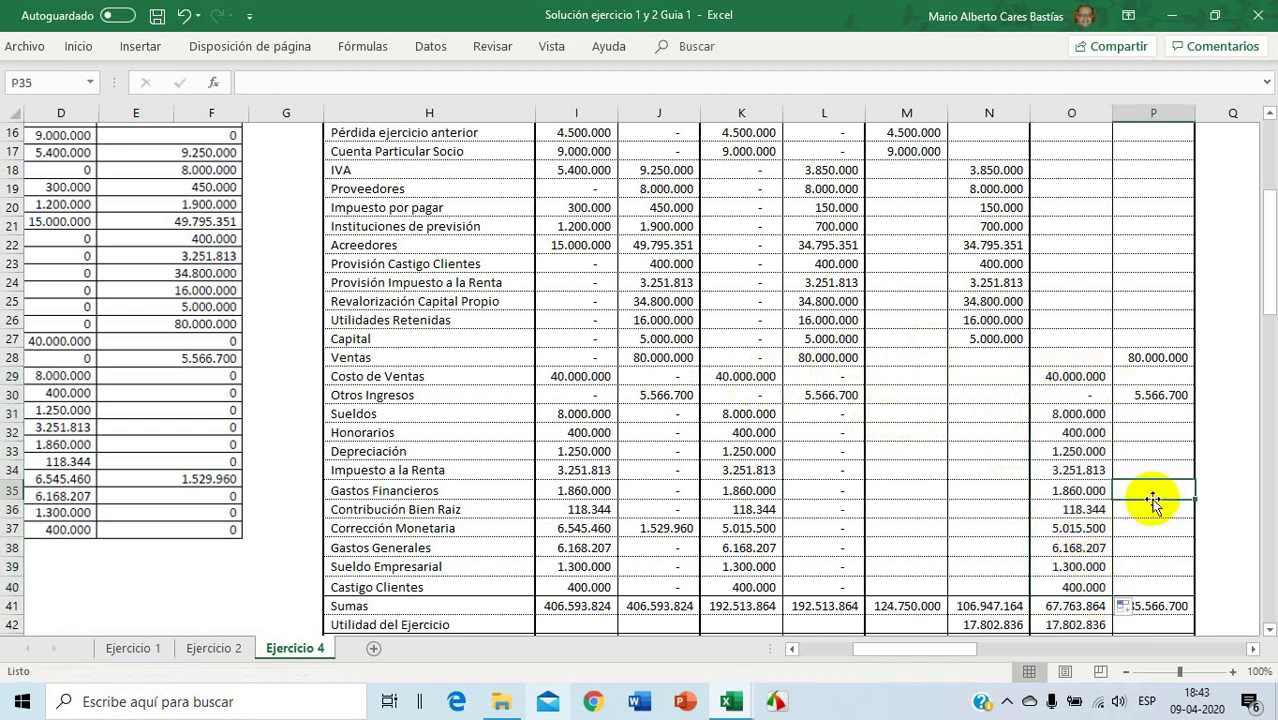
Review the completed Inventario and Resultados columns, checking the Sumas, Utilidad del Ejercicio and Sumas Iguales rows of the balance
scroll(1153, 497, "down", 3)
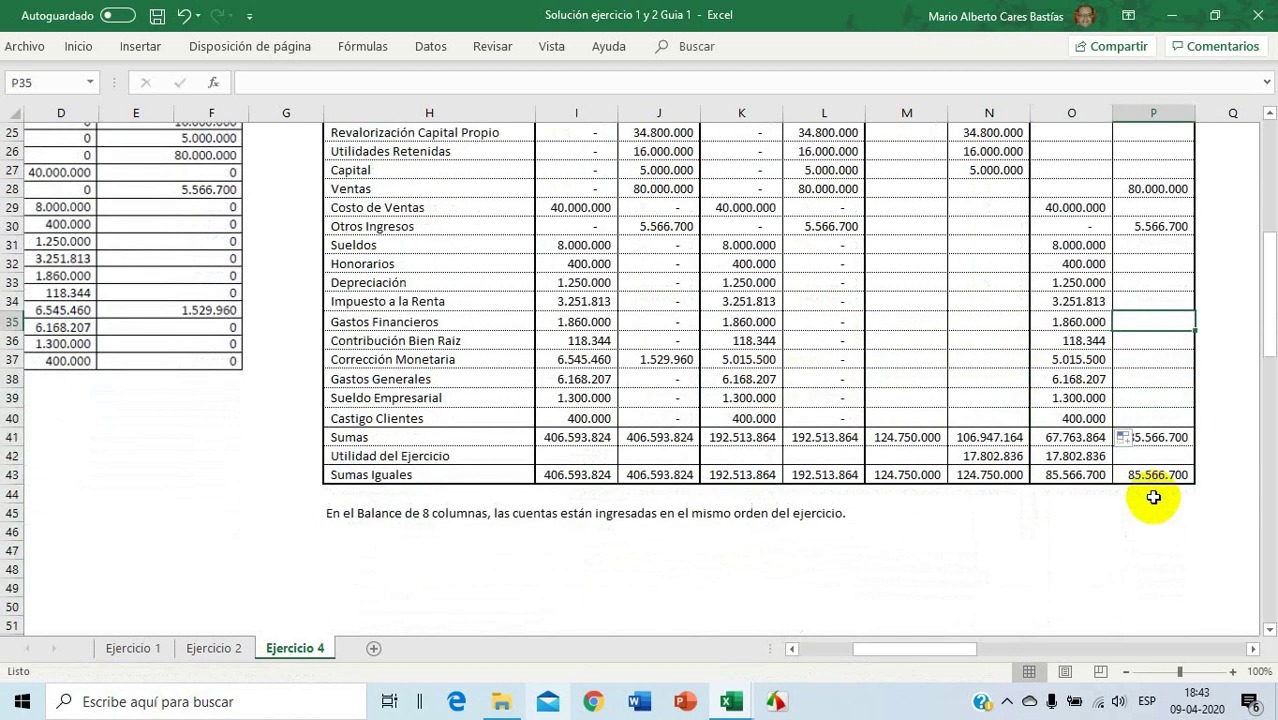
left_click(1090, 512)
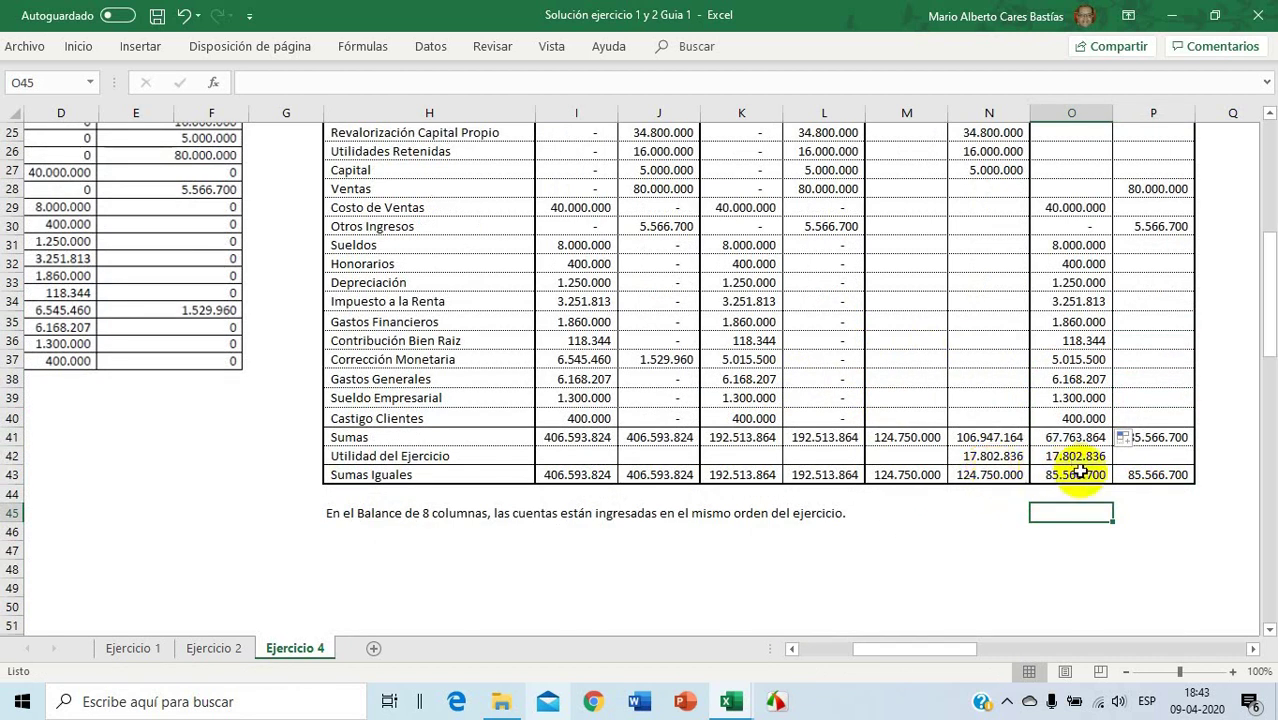
scroll(960, 565, "up", 2)
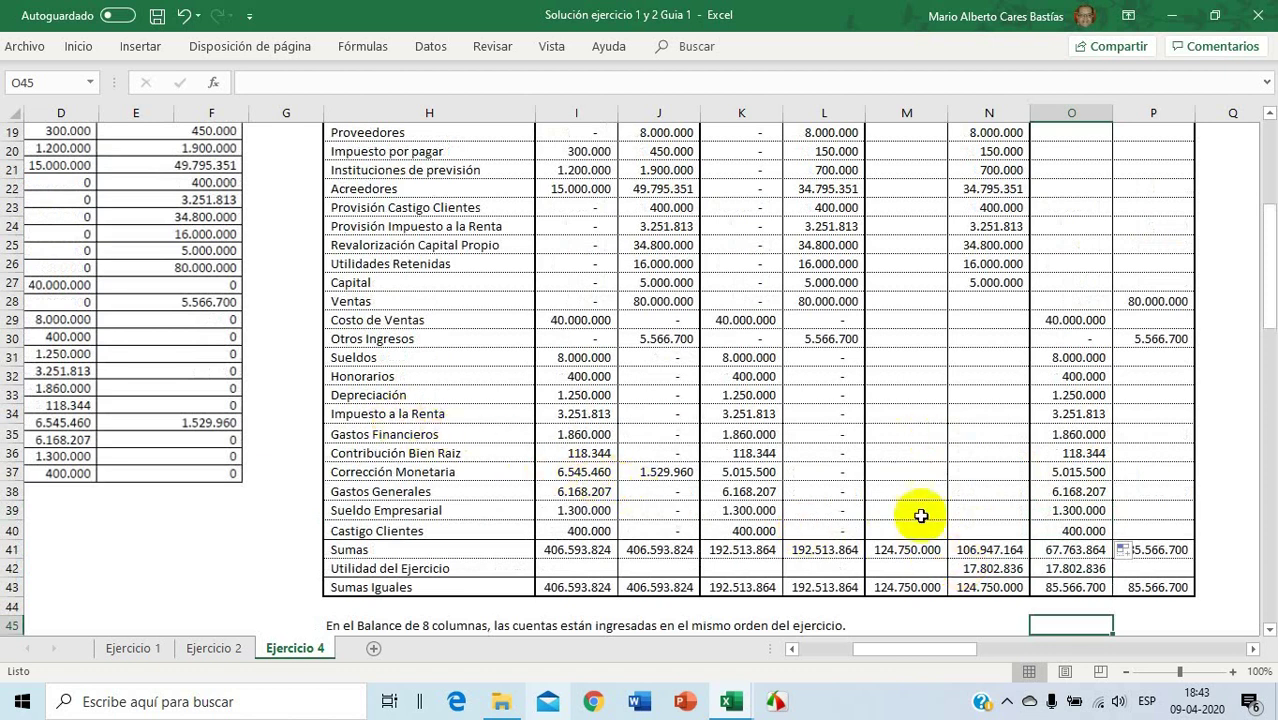
scroll(920, 516, "up", 6)
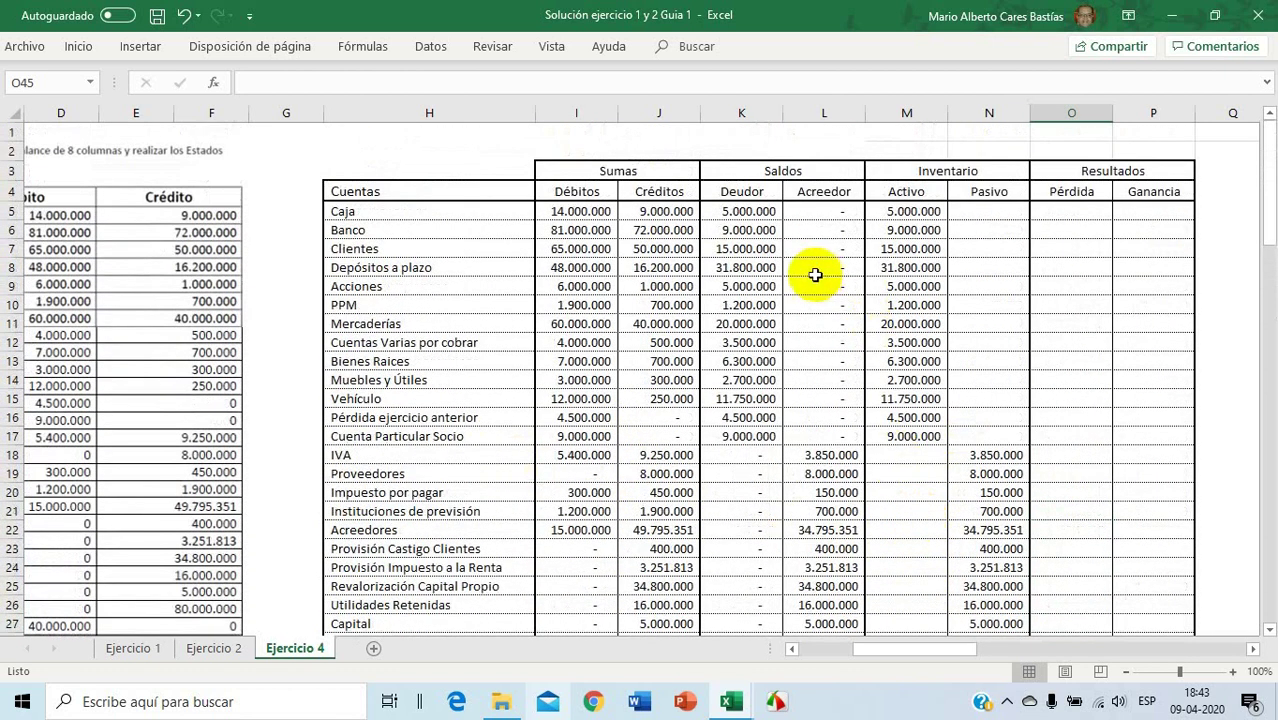
left_click(979, 248)
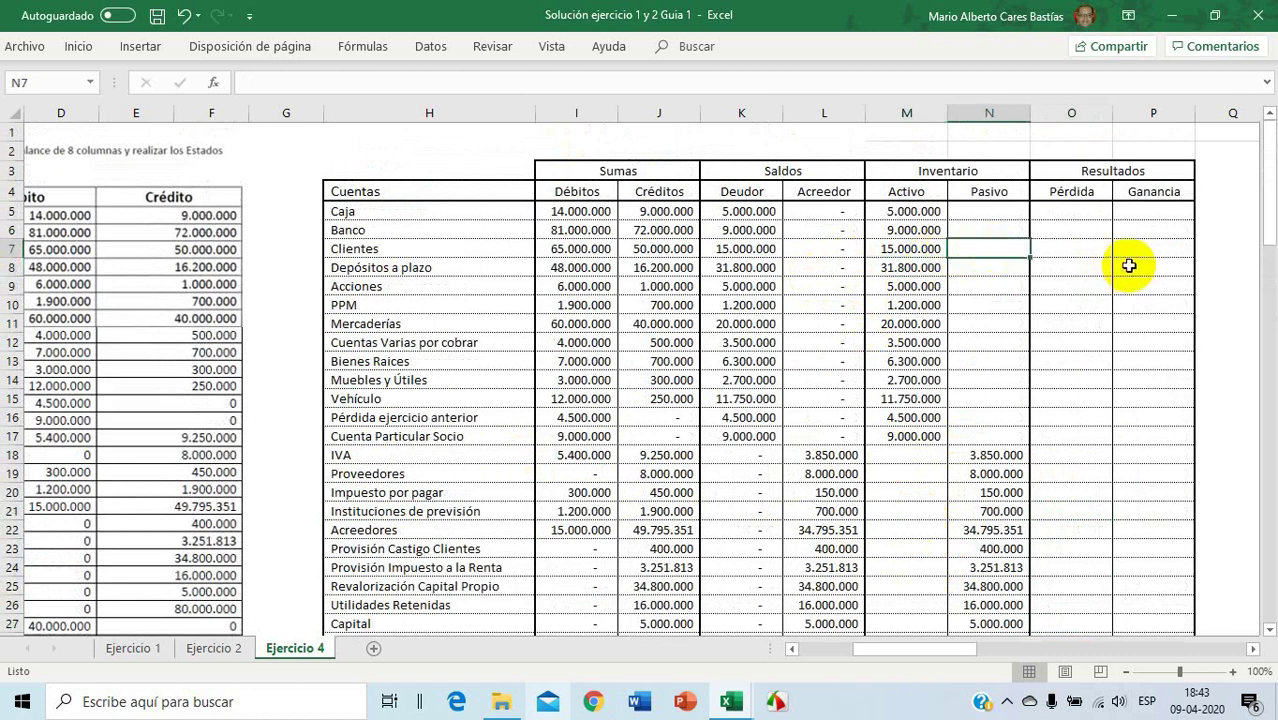
scroll(1013, 392, "down", 3)
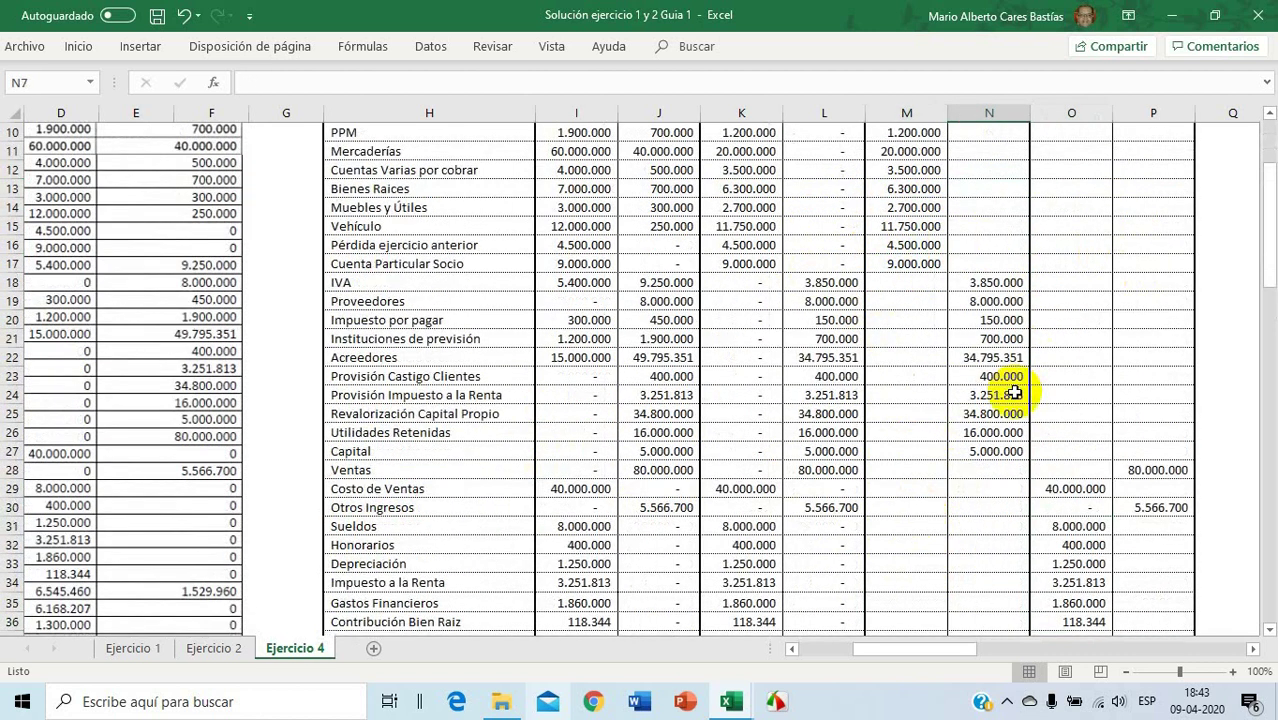
scroll(1013, 392, "down", 4)
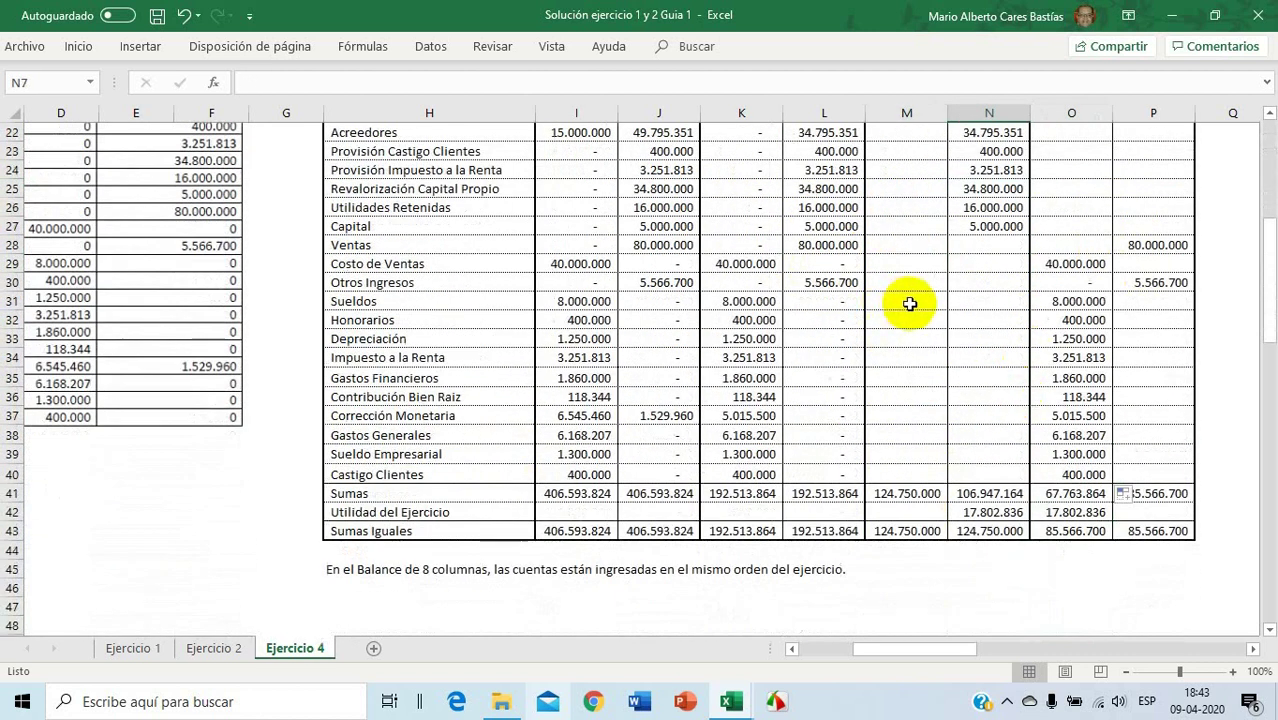
left_click(917, 301)
left_click(984, 299)
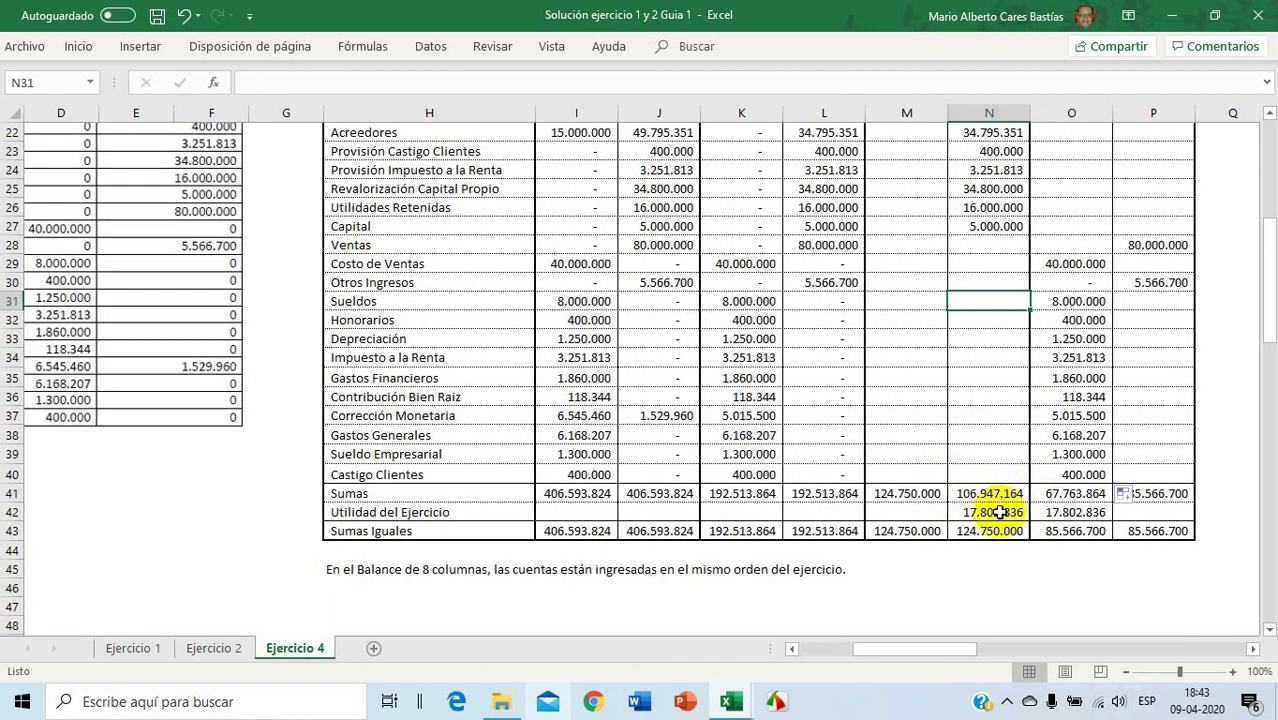
Clear the amounts for Efectivo y efectivo equivalente, Deudores por ventas, Existencias and Propiedad, planta y equipos in the ACTIVOS statement
left_click_drag(922, 651, 1046, 655)
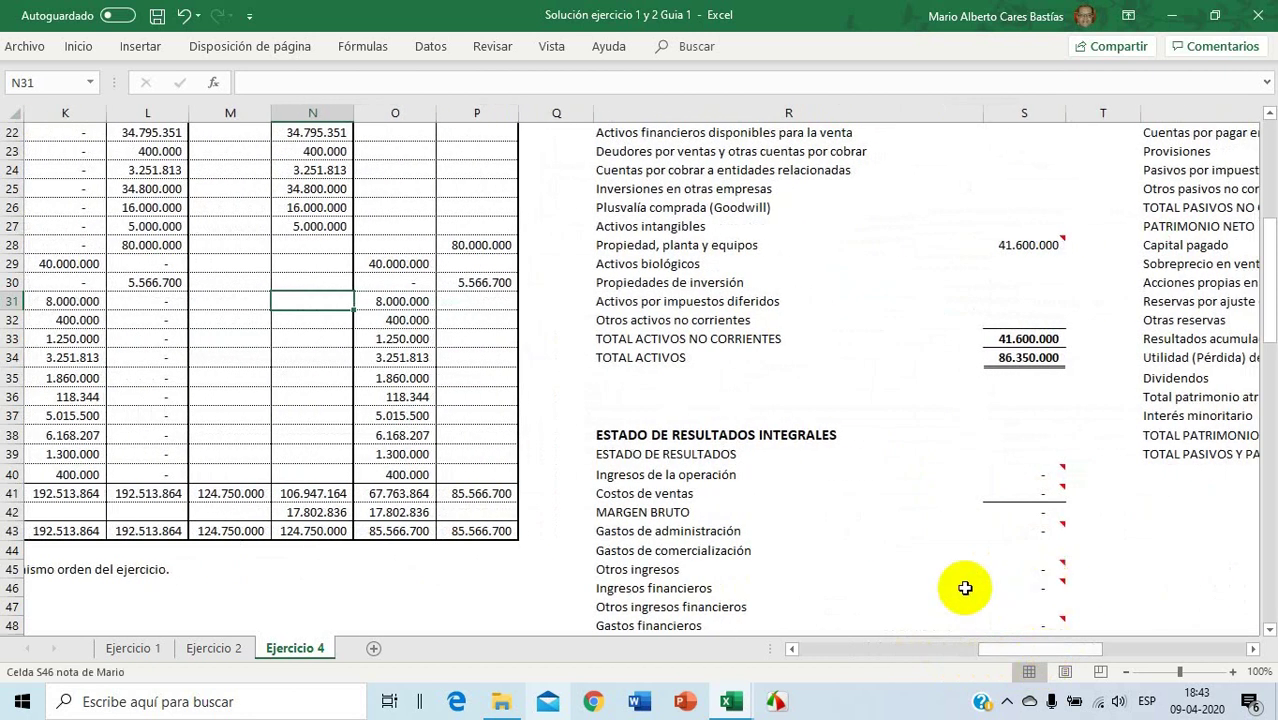
scroll(965, 588, "up", 6)
scroll(965, 588, "up", 1)
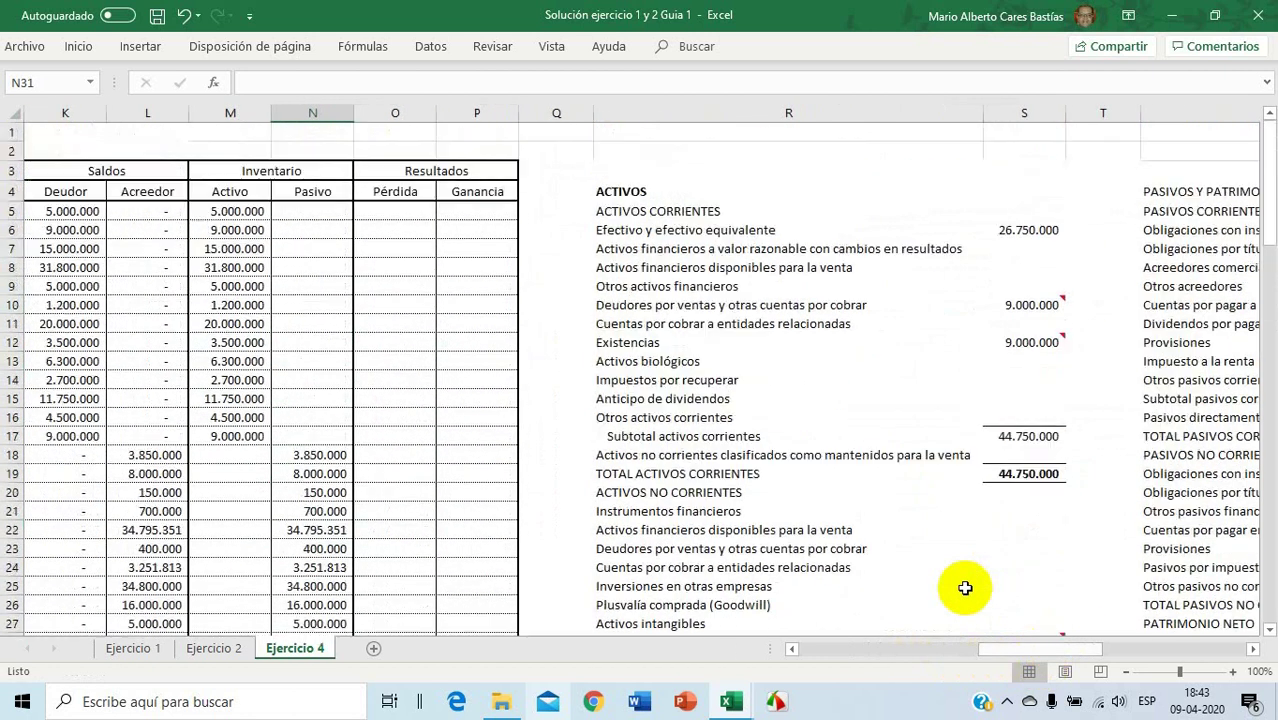
left_click(1032, 230)
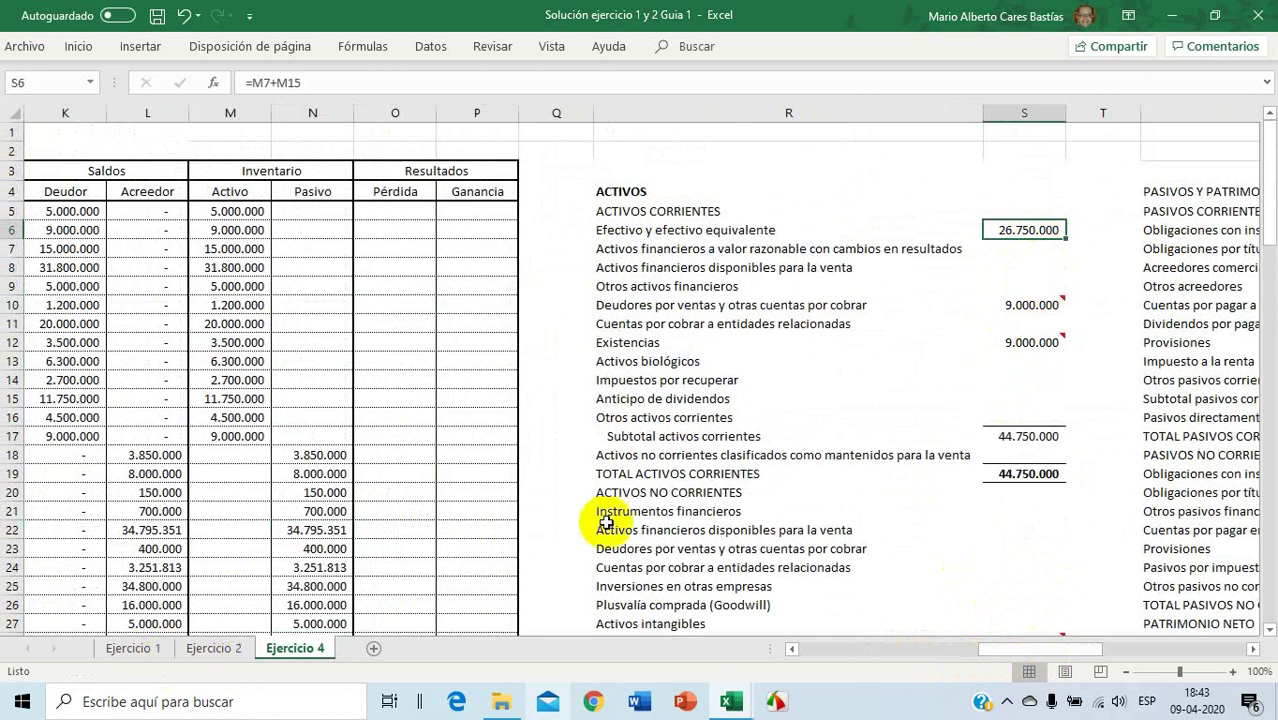
key("Delete")
left_click(1030, 312)
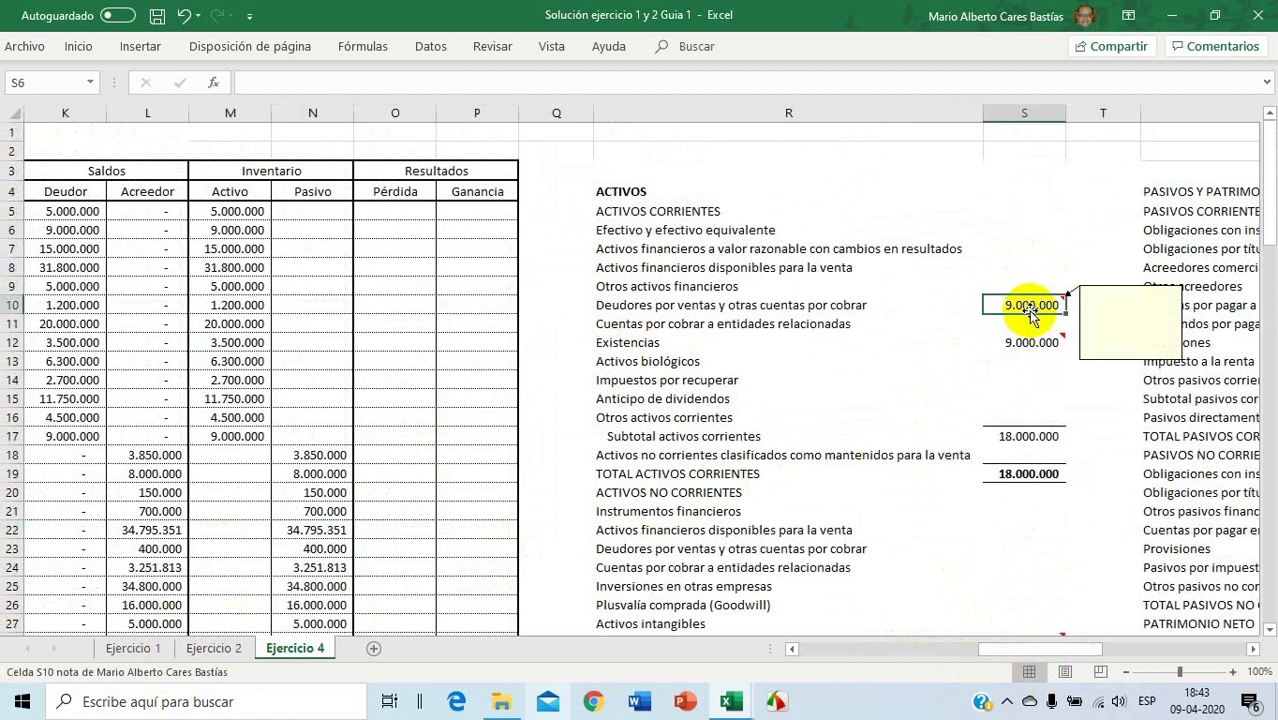
key("Delete")
left_click(1031, 342)
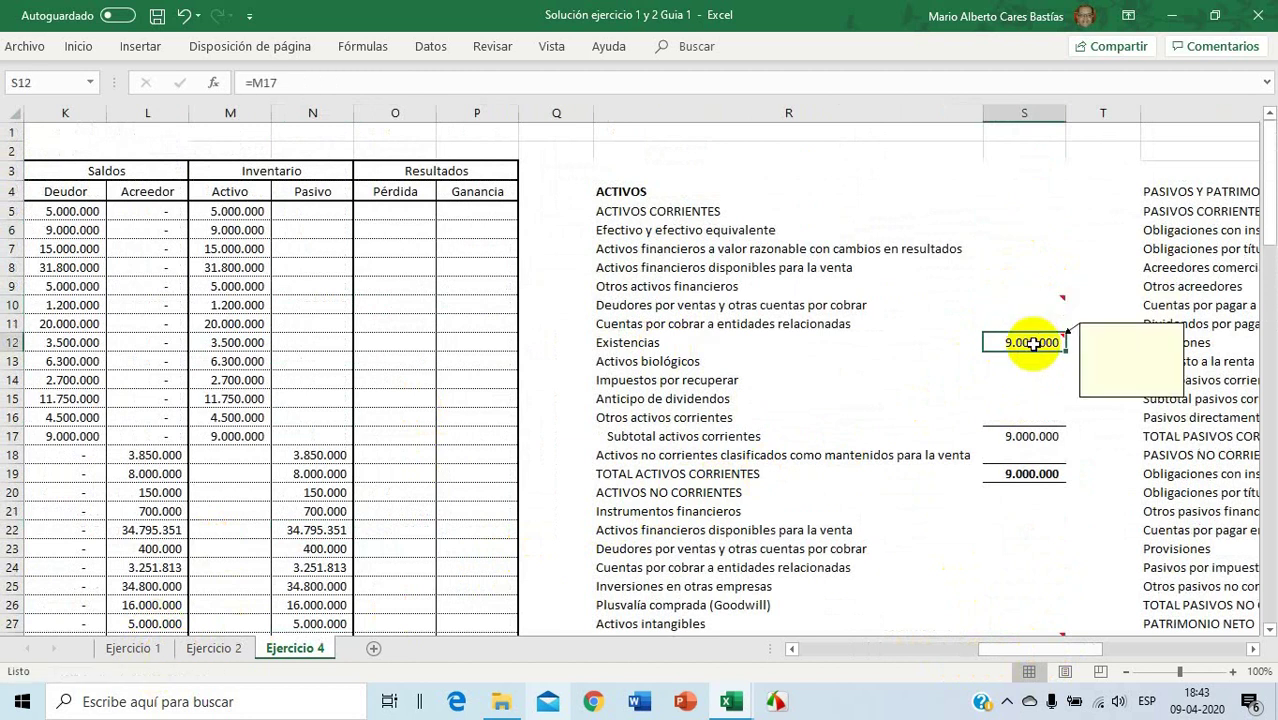
key("Delete")
scroll(970, 507, "down", 4)
left_click(1018, 413)
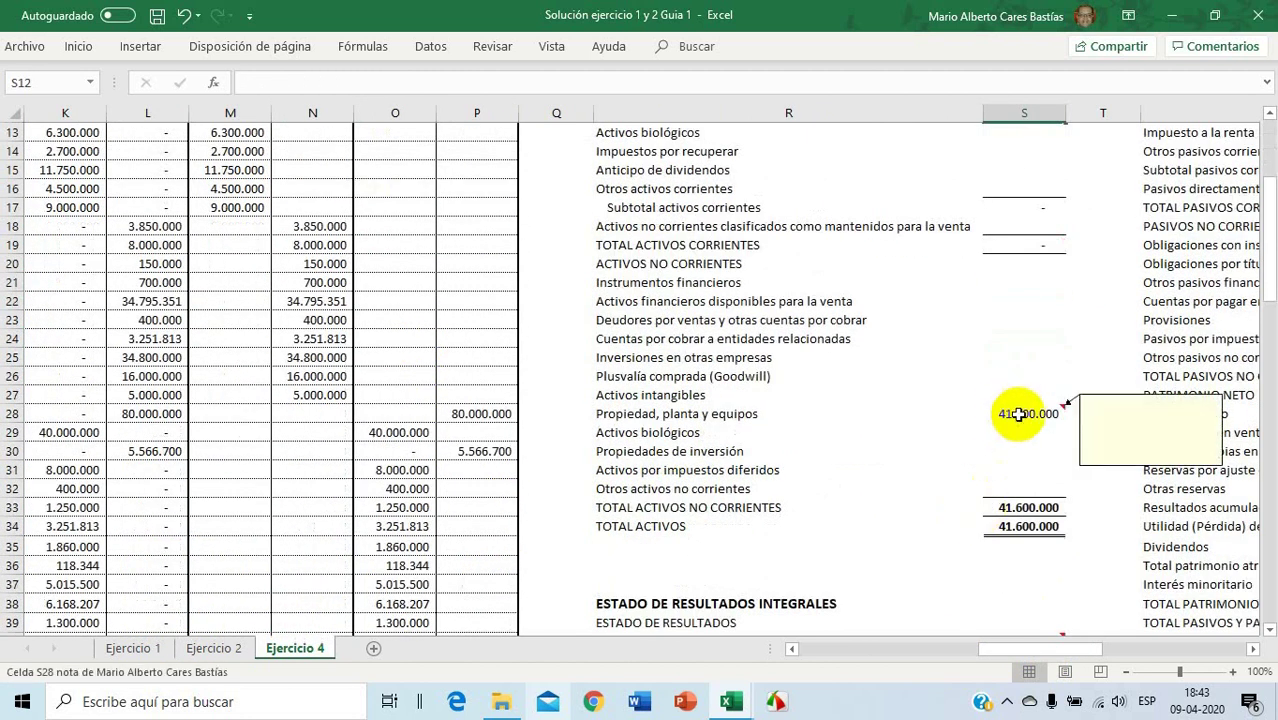
key("Delete")
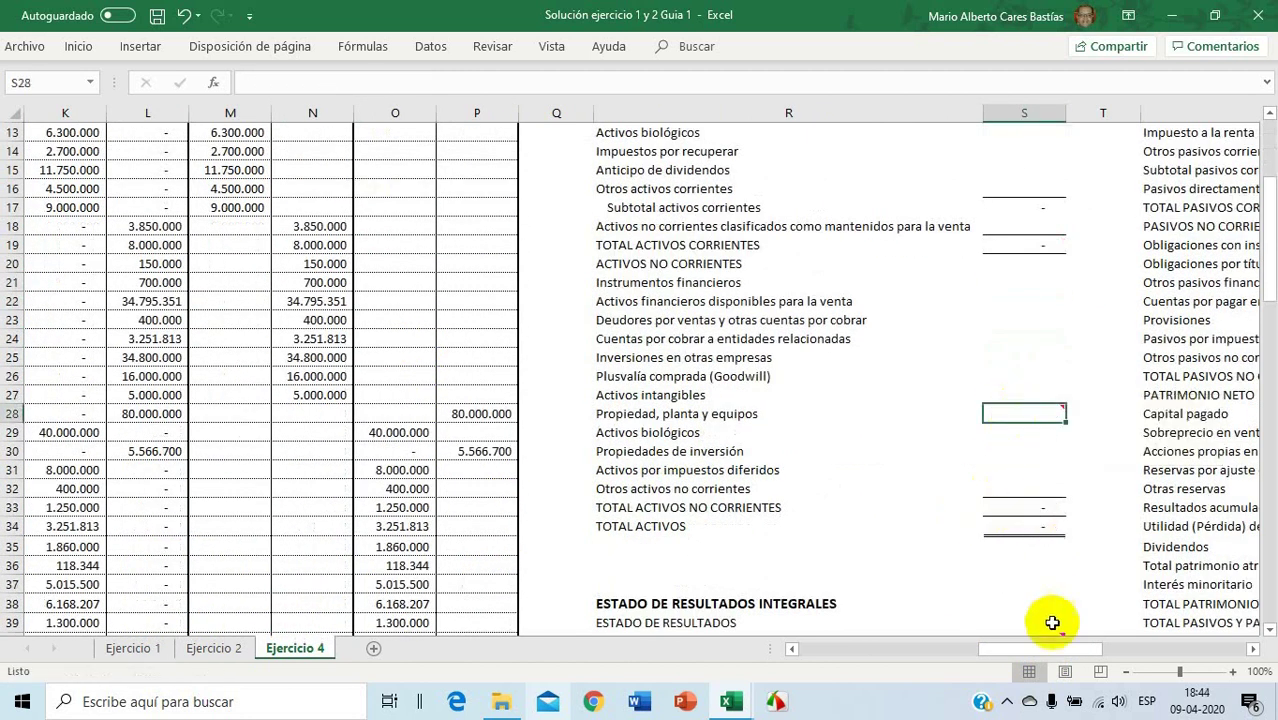
Clear the amounts for Acreedores comerciales and Utilidad (Pérdida) del ejercicio in the PASIVOS Y PATRIMONIO NETO statement
left_click_drag(1070, 649, 1225, 643)
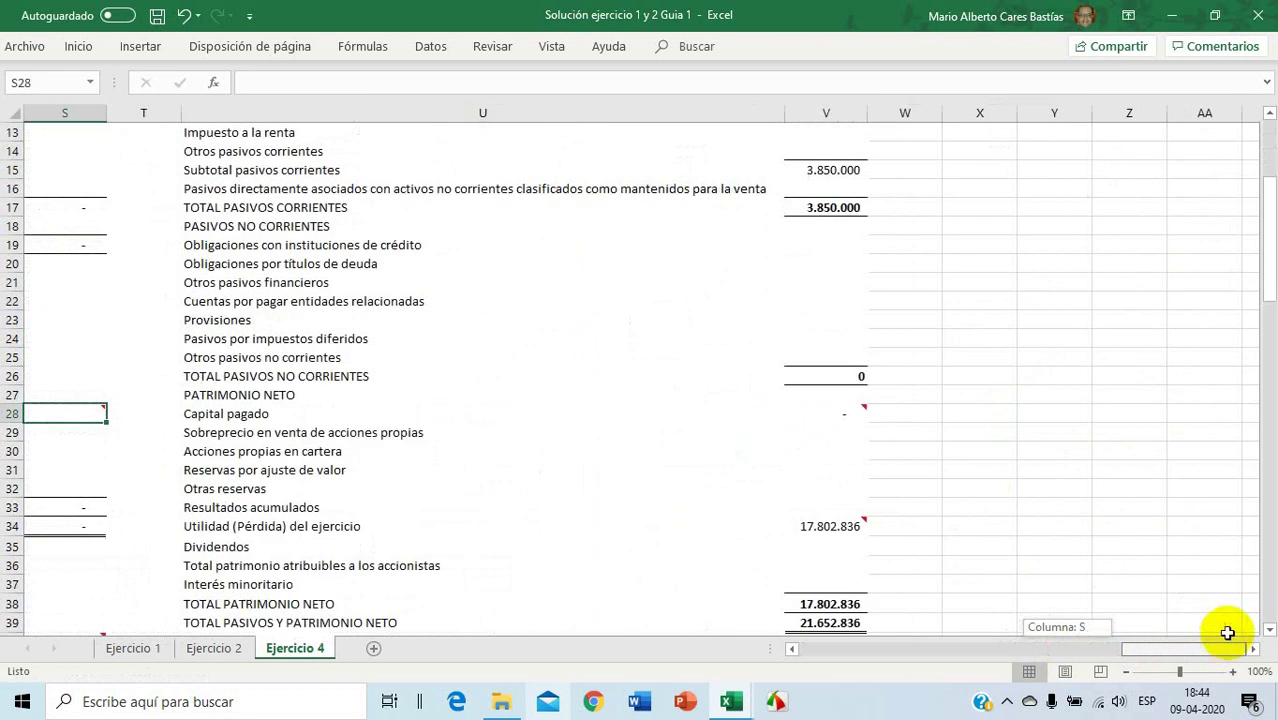
scroll(857, 478, "up", 4)
left_click(828, 268)
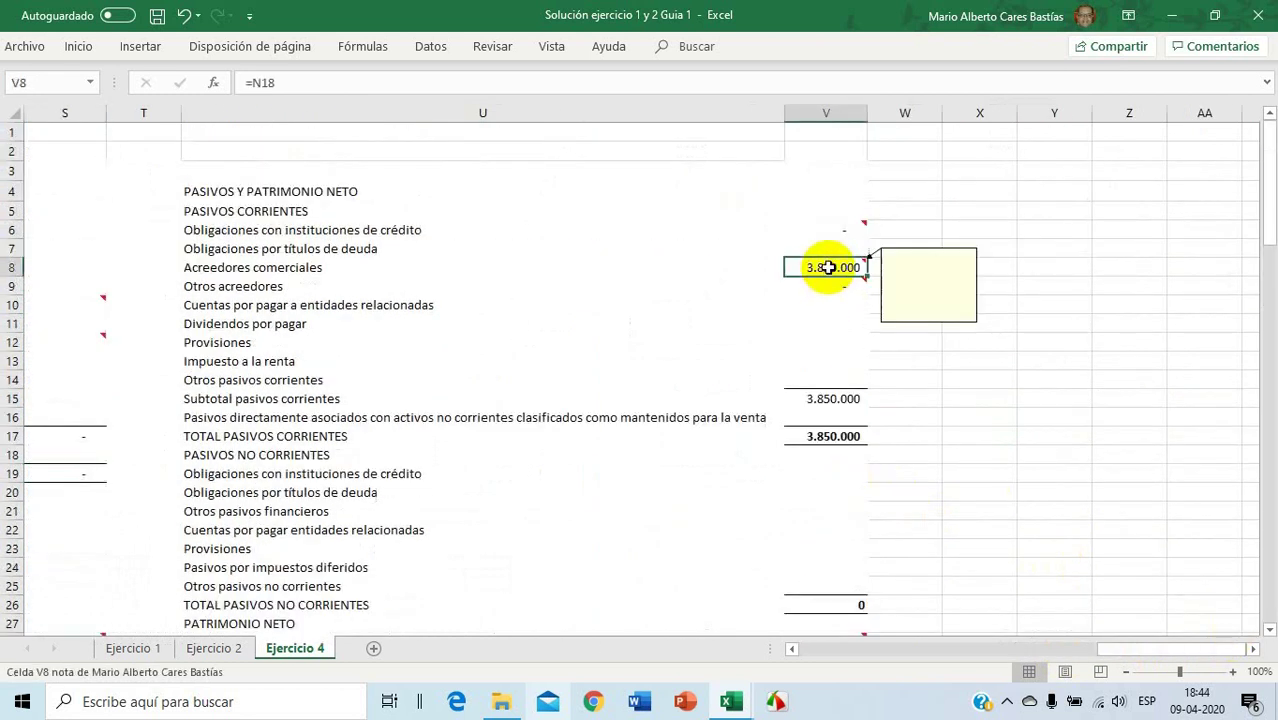
scroll(866, 443, "down", 6)
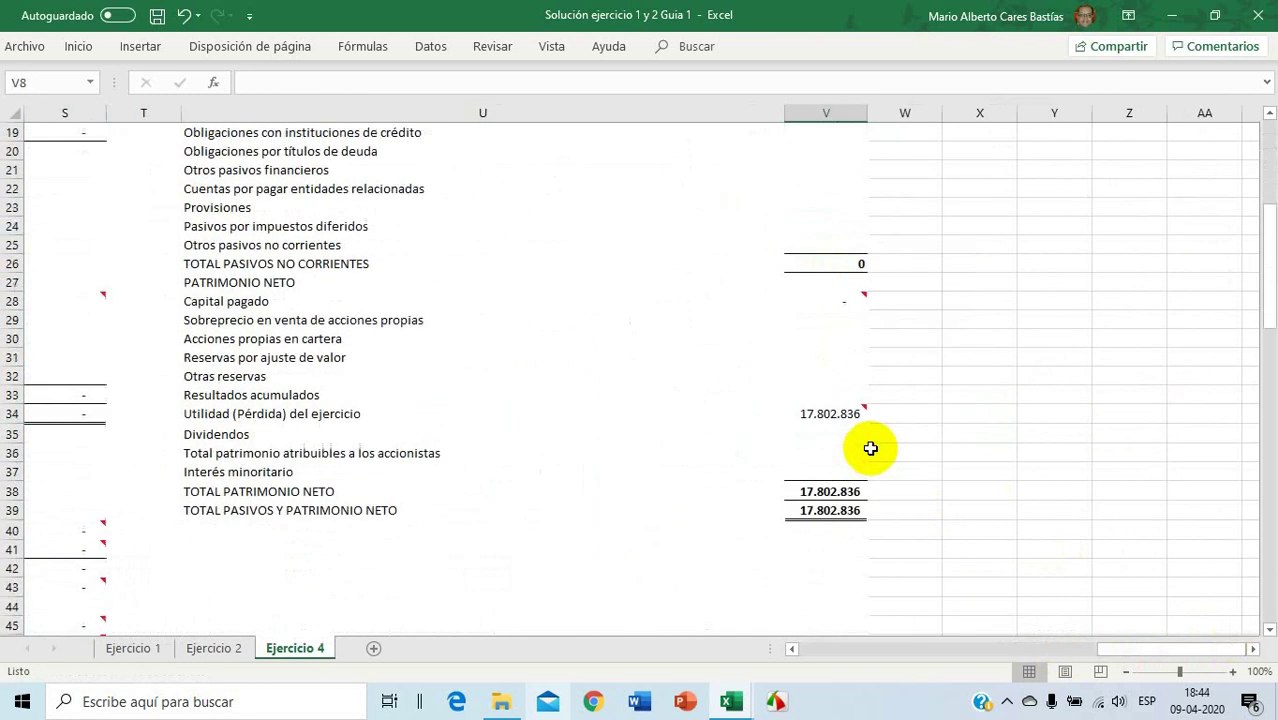
left_click(843, 413)
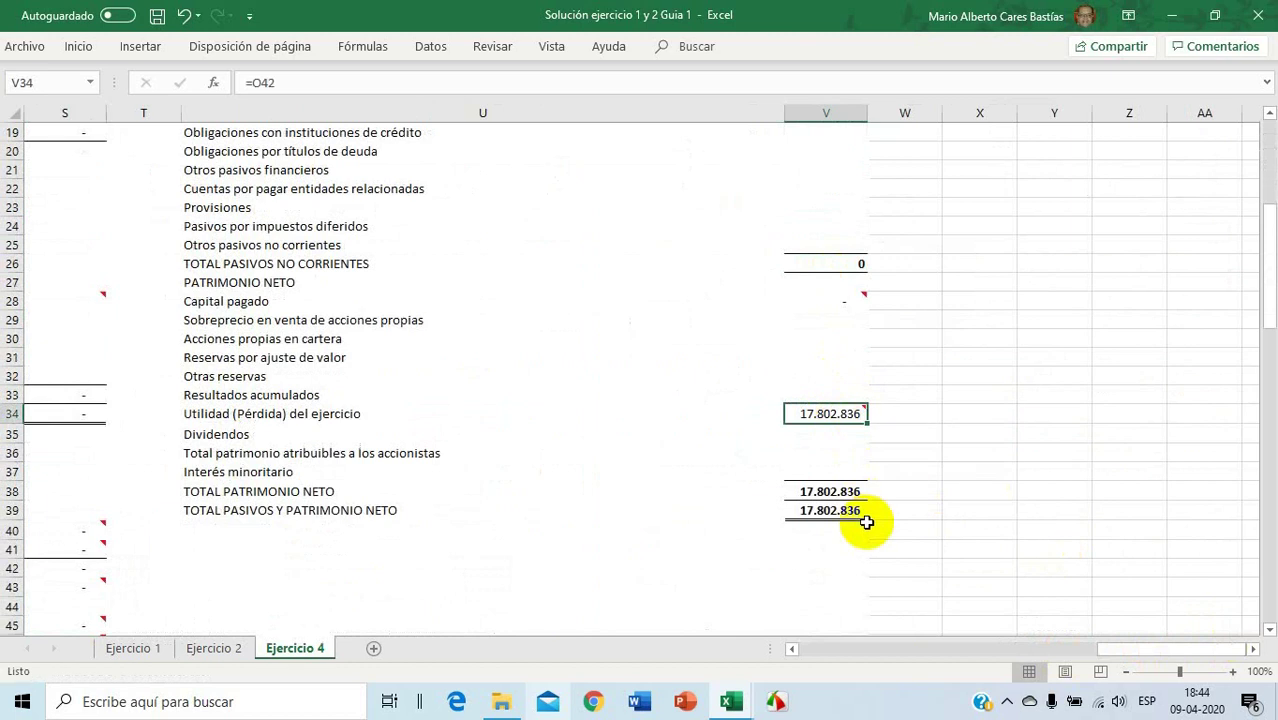
scroll(645, 496, "down", 7)
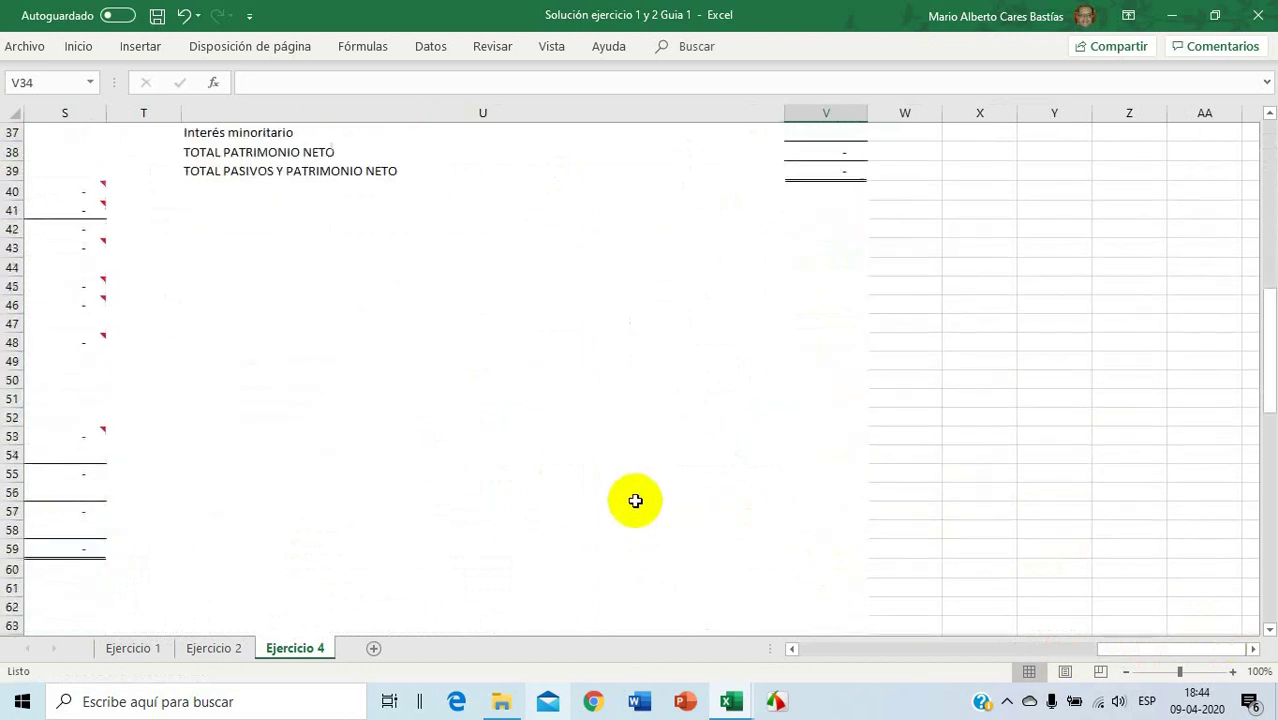
Enter =M5+M6 in S6 to add the Caja and Banco balances as Efectivo y efectivo equivalente
scroll(635, 500, "up", 13)
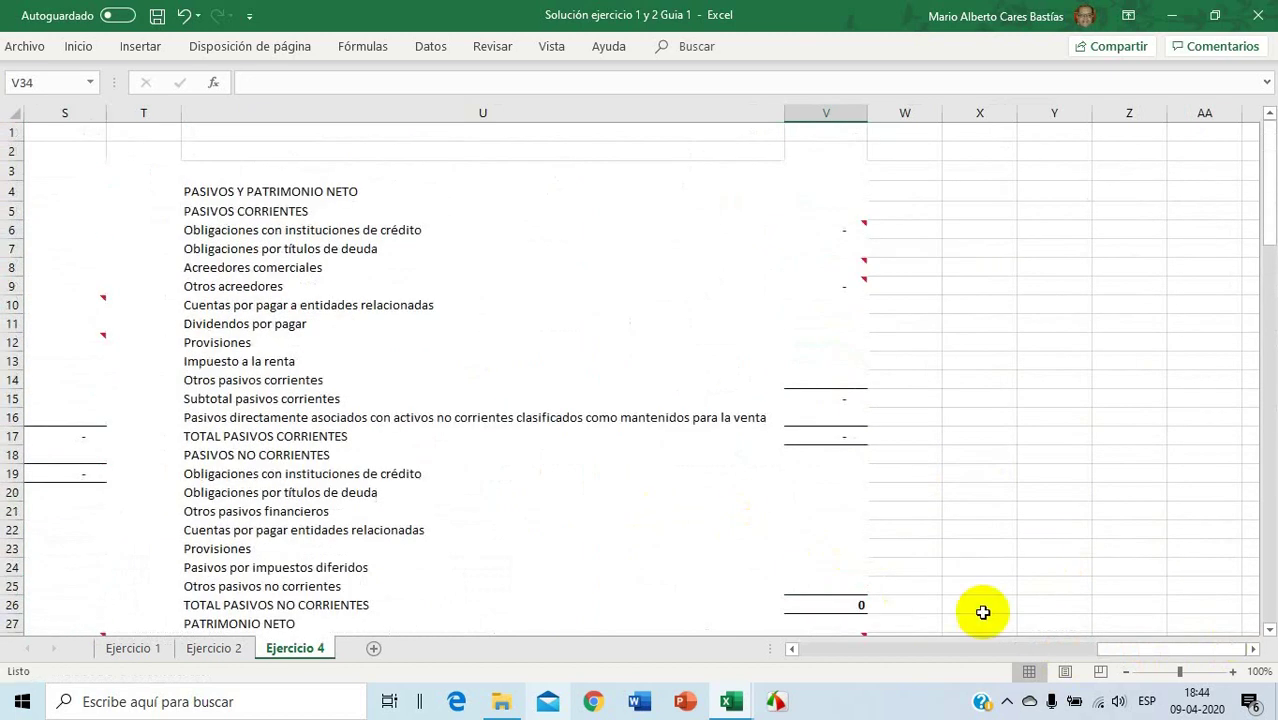
left_click_drag(1128, 652, 948, 647)
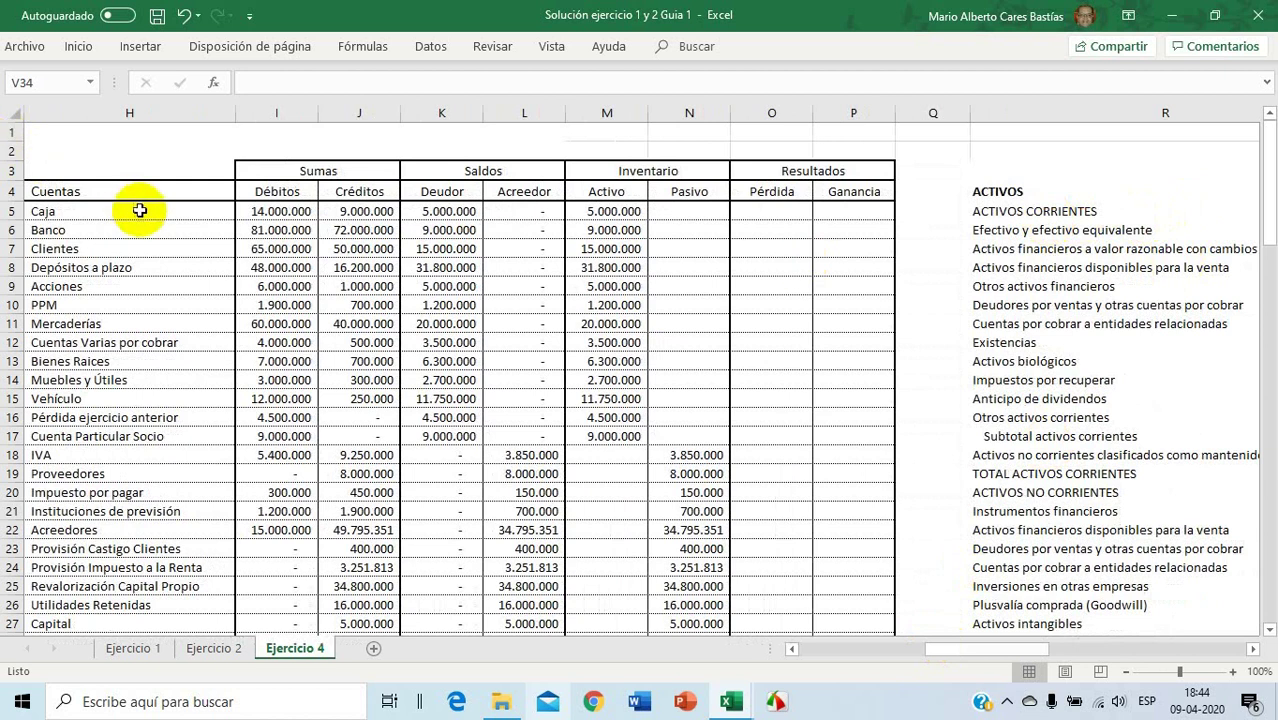
left_click_drag(140, 210, 135, 230)
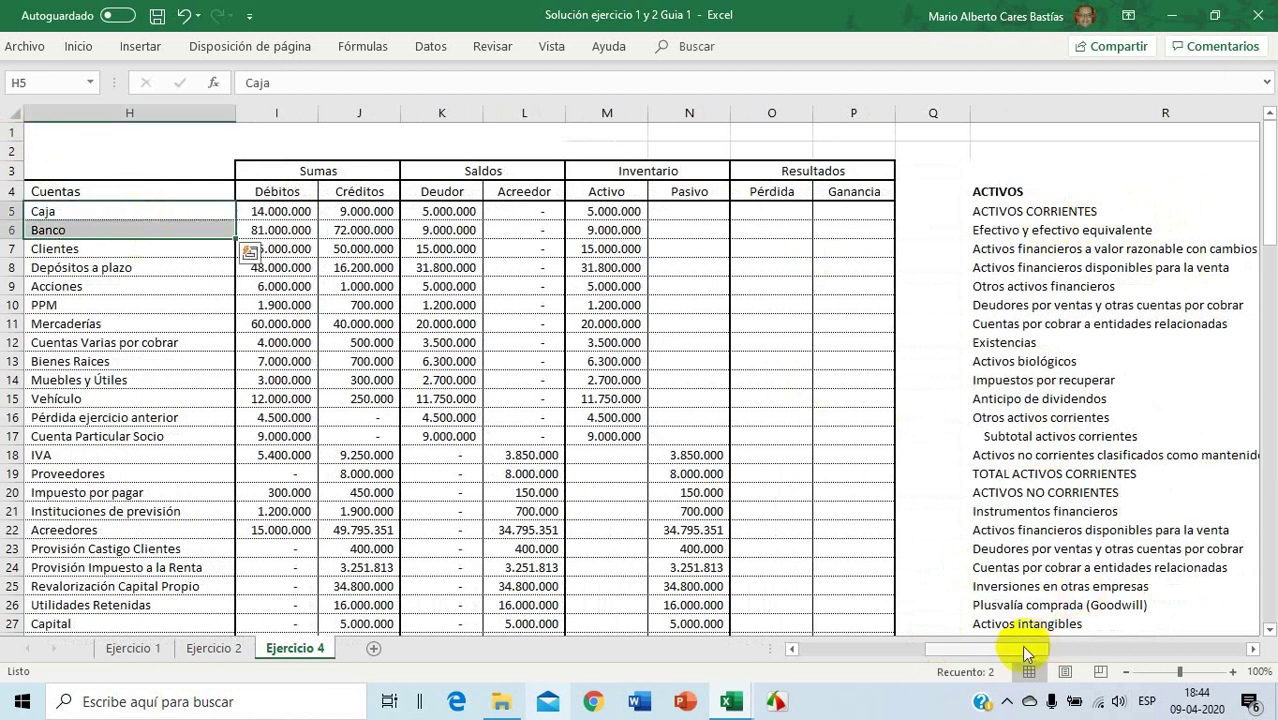
left_click_drag(1025, 652, 1110, 649)
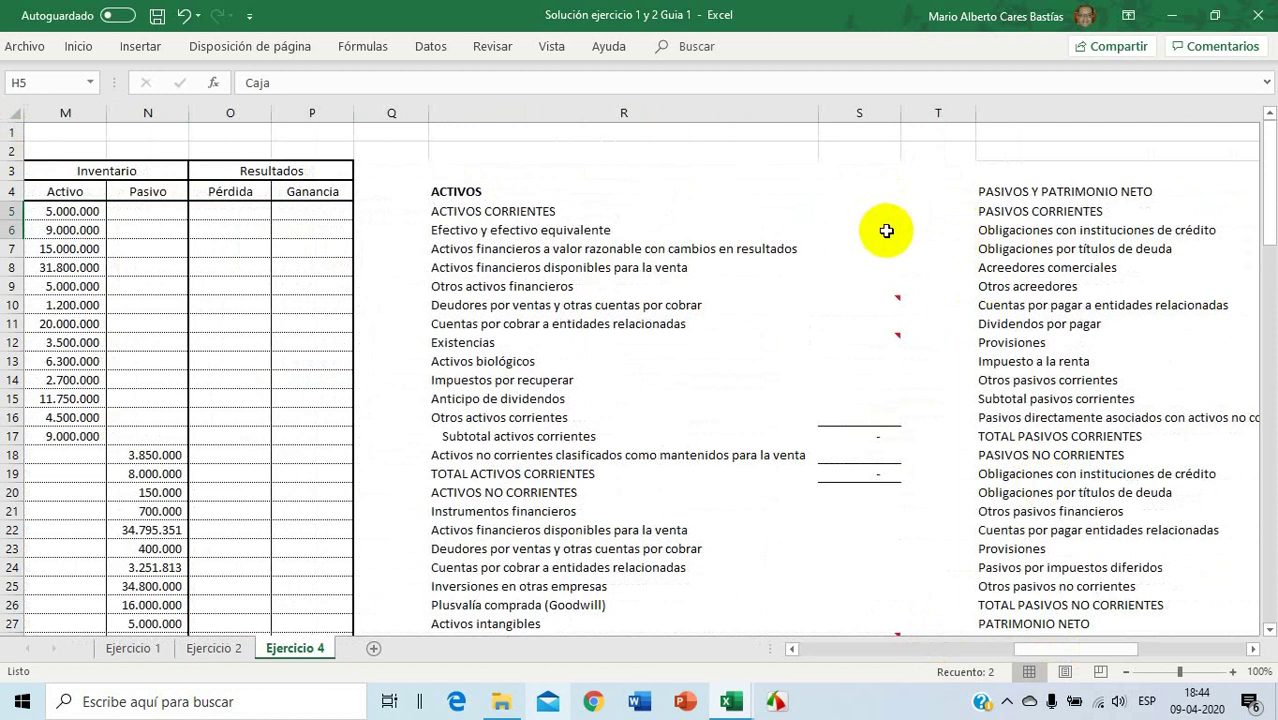
left_click(886, 232)
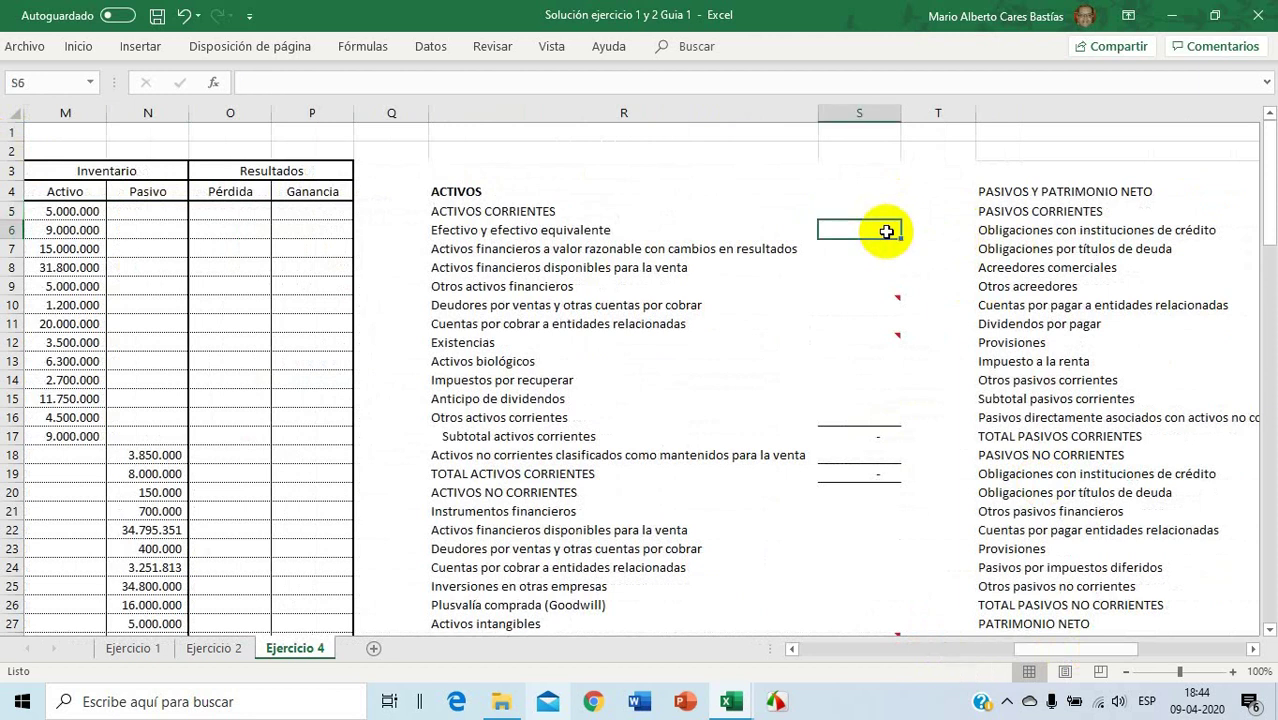
type("=")
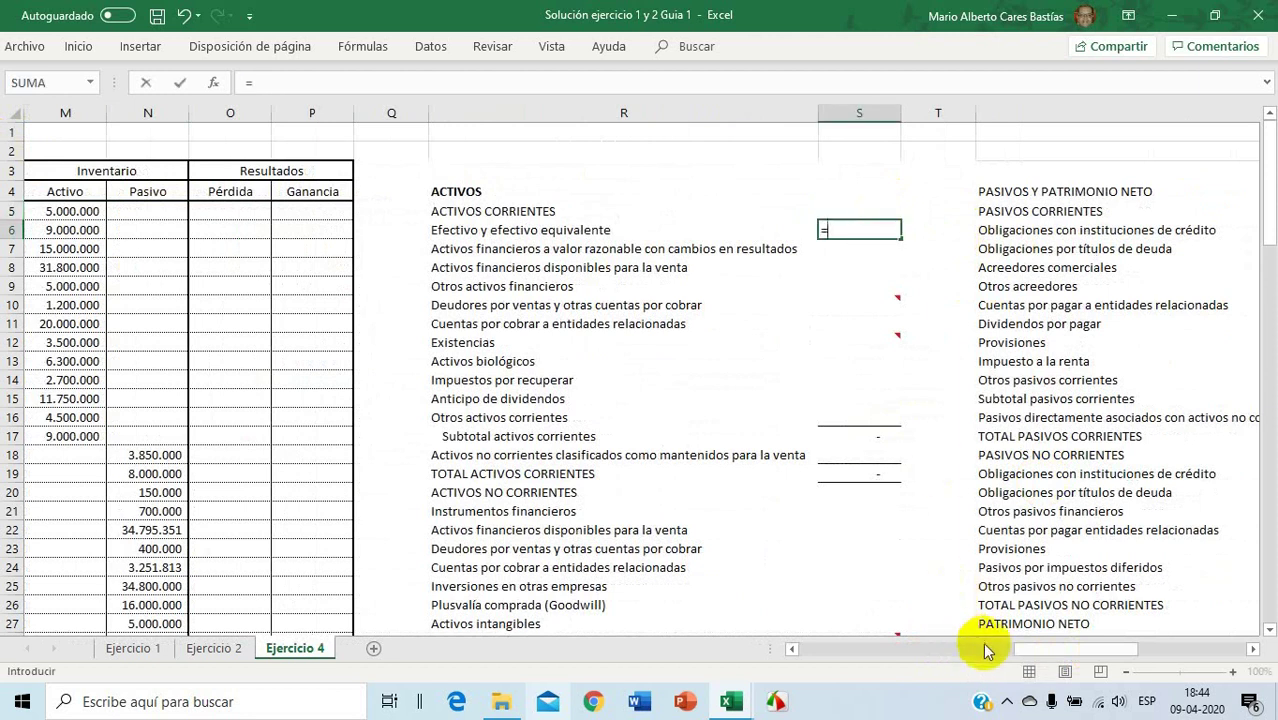
left_click_drag(1027, 652, 919, 671)
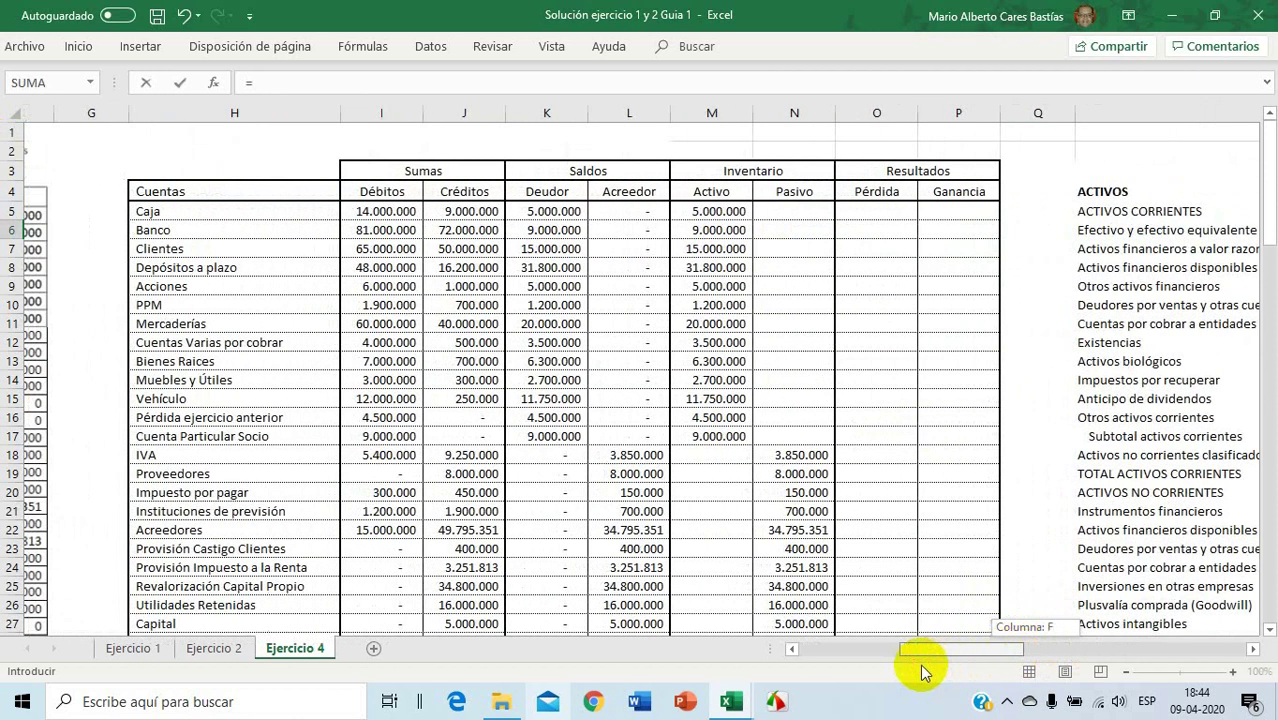
left_click(706, 213)
type("+")
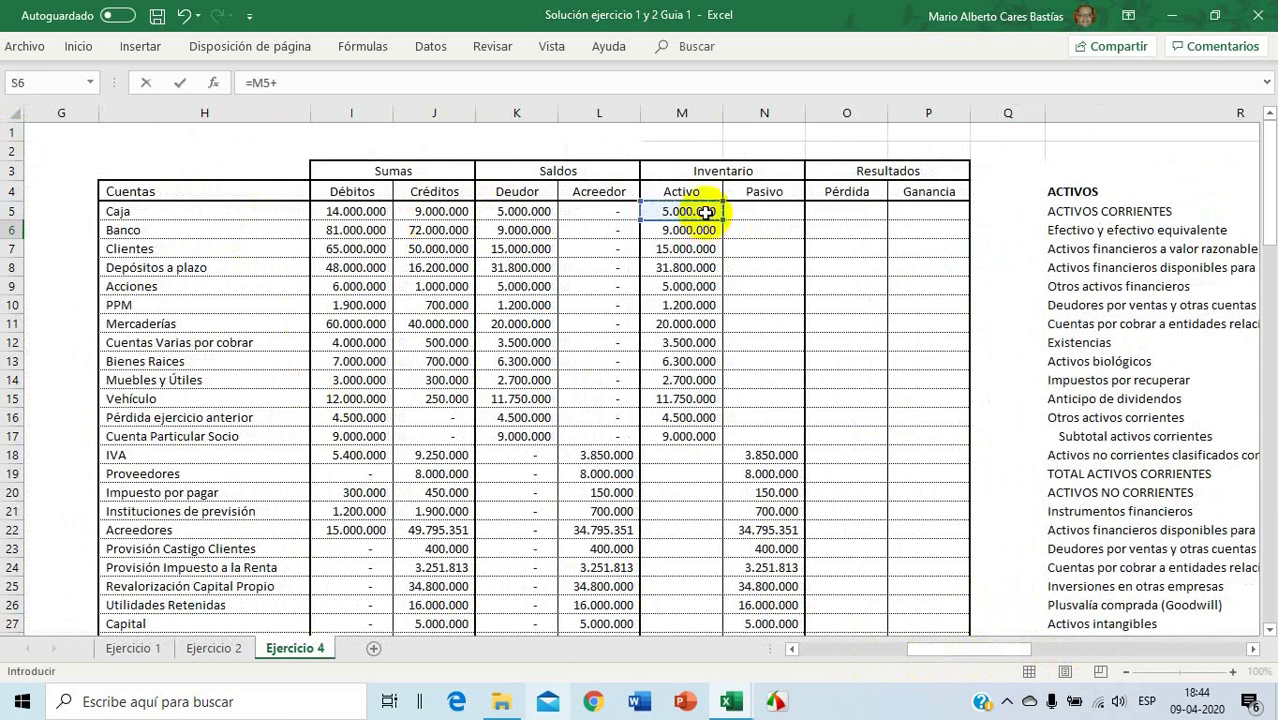
left_click(706, 230)
key("Return")
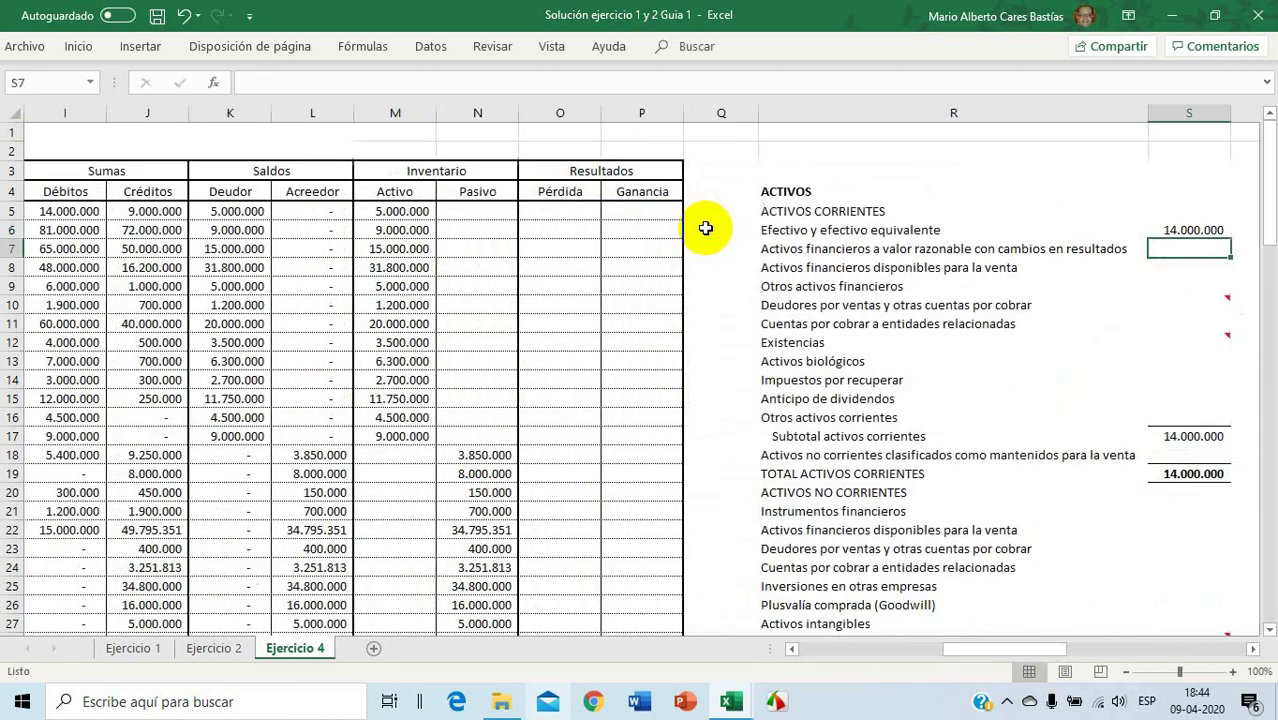
Add a note reading "Caja y Banco" to the Efectivo y efectivo equivalente amount in S6
right_click(1198, 228)
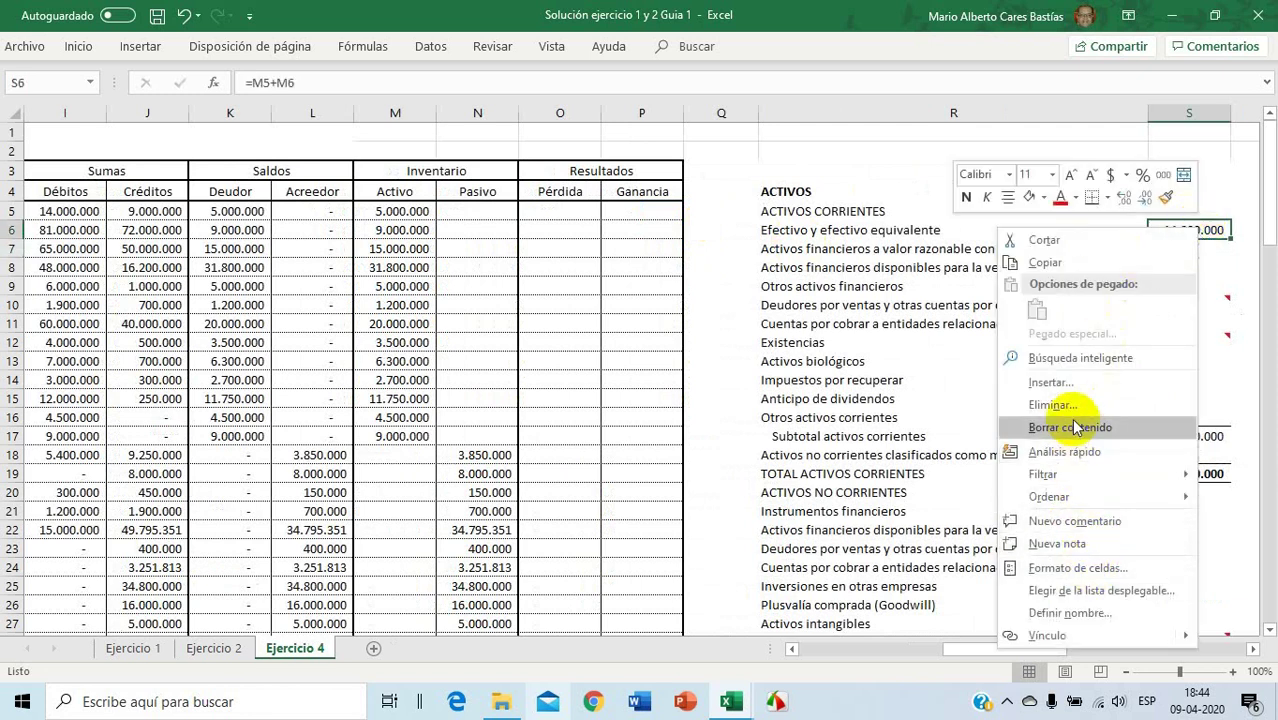
left_click(1085, 544)
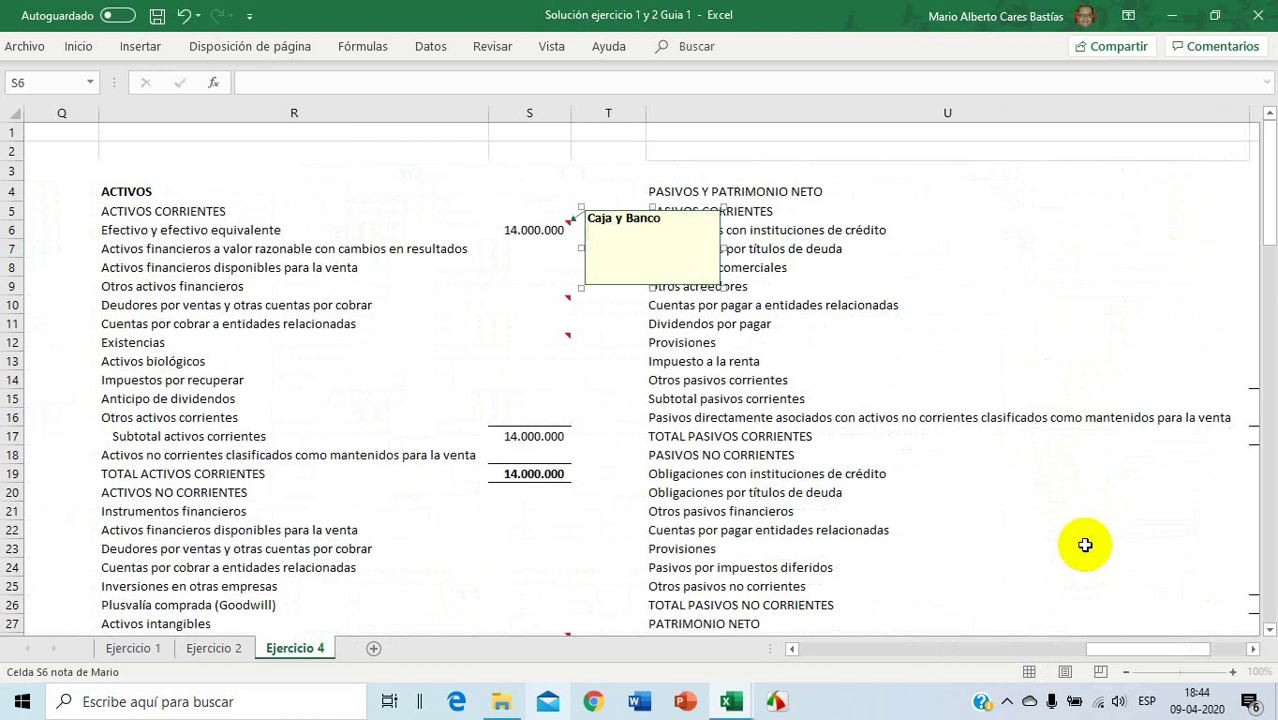
left_click(528, 343)
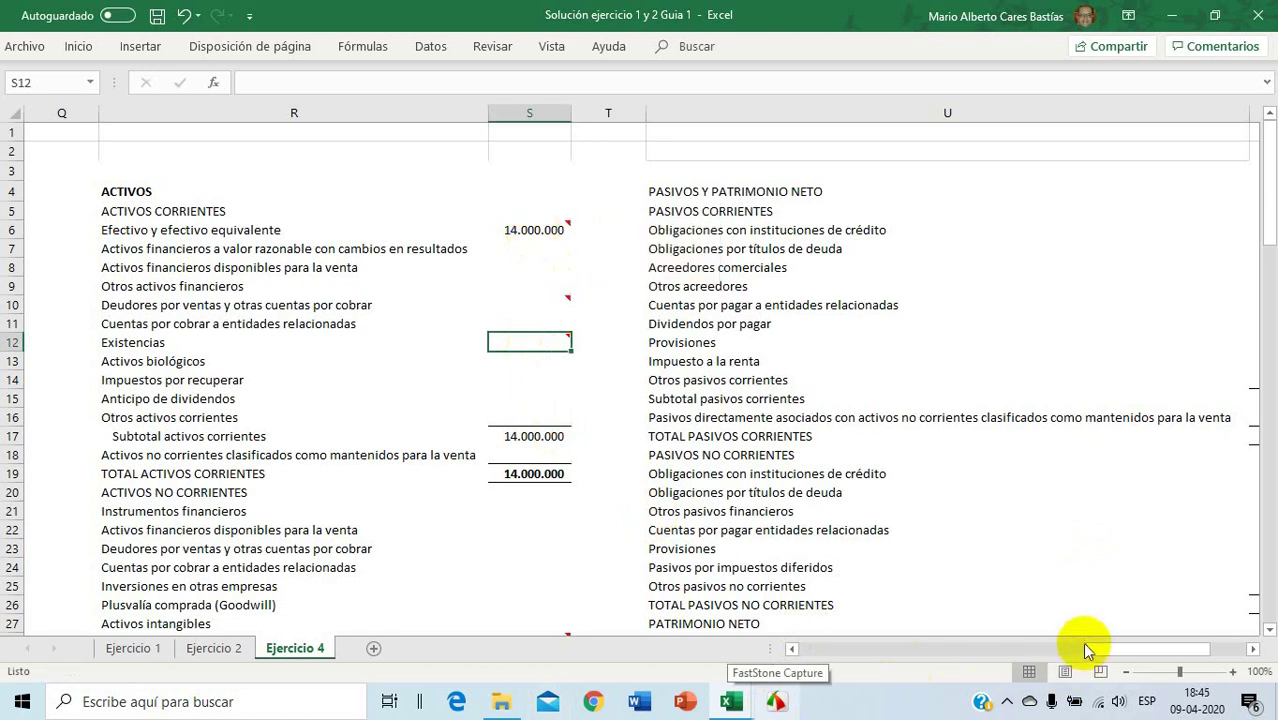
Enter =M7+M12 in S10 to add the Clientes and Cuentas Varias por cobrar balances as Deudores por ventas y otras cuentas por cobrar
left_click_drag(1084, 651, 919, 665)
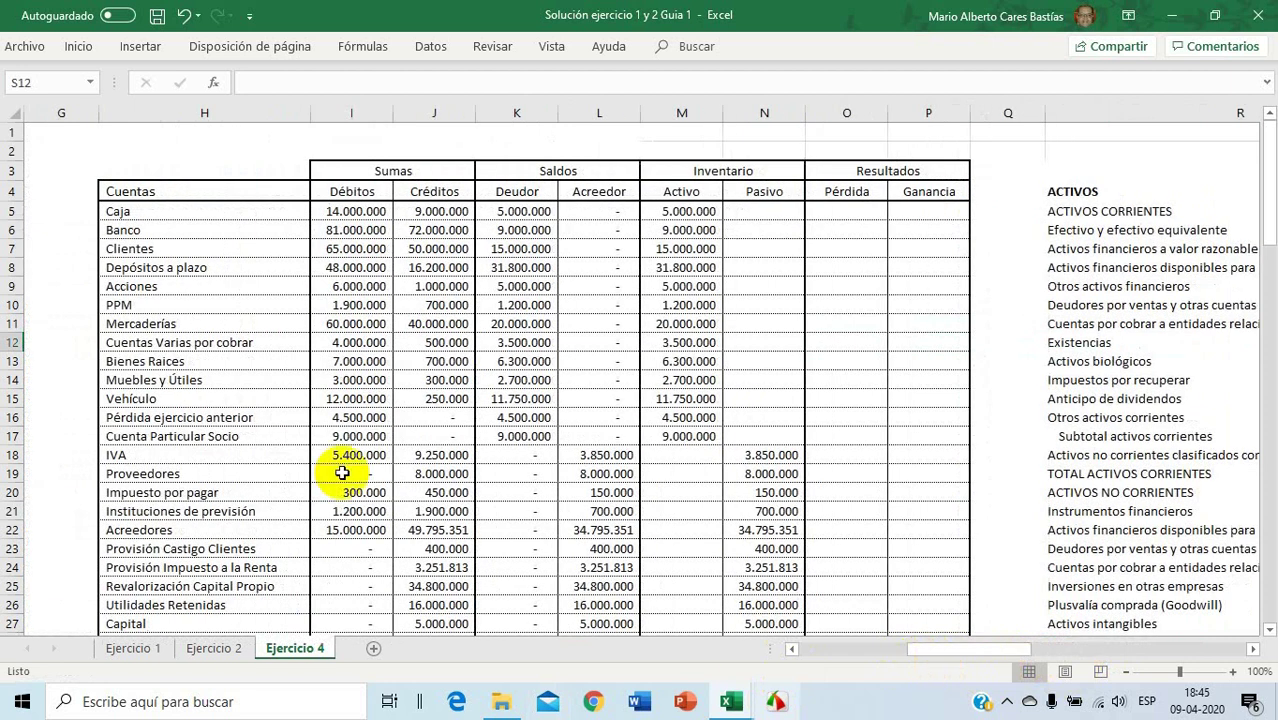
left_click(211, 248)
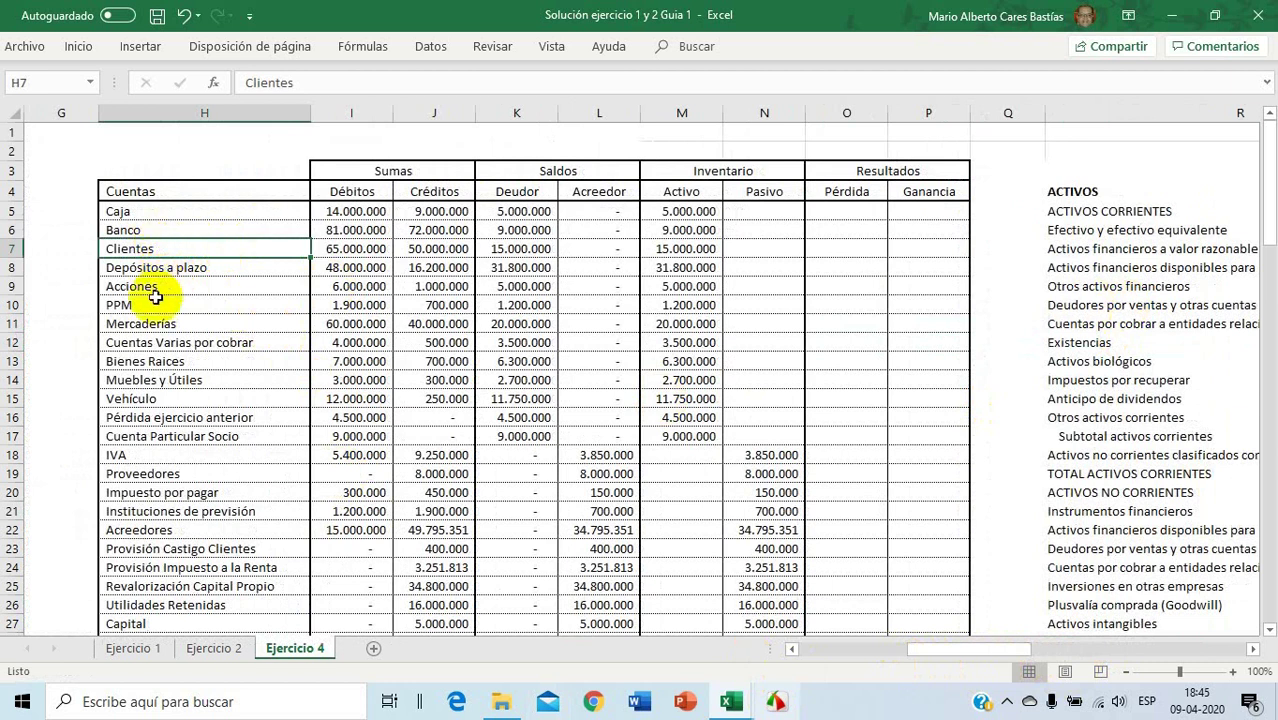
left_click(138, 345)
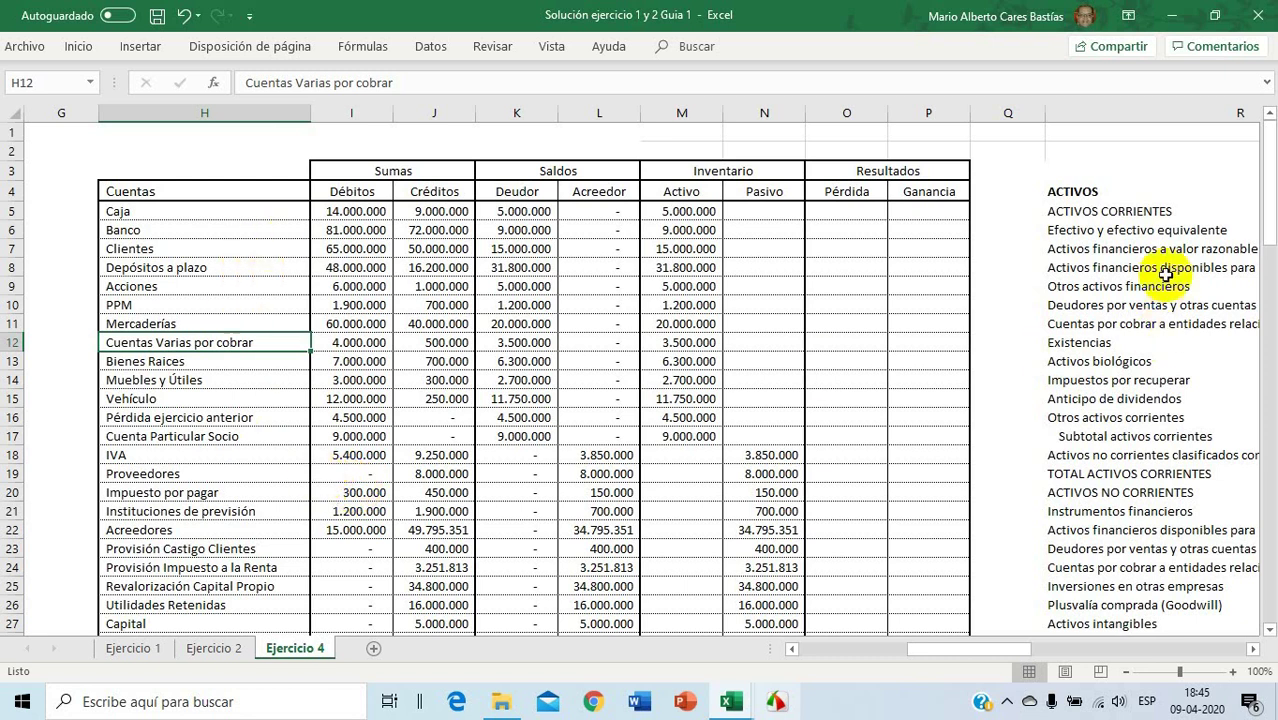
left_click(1097, 306)
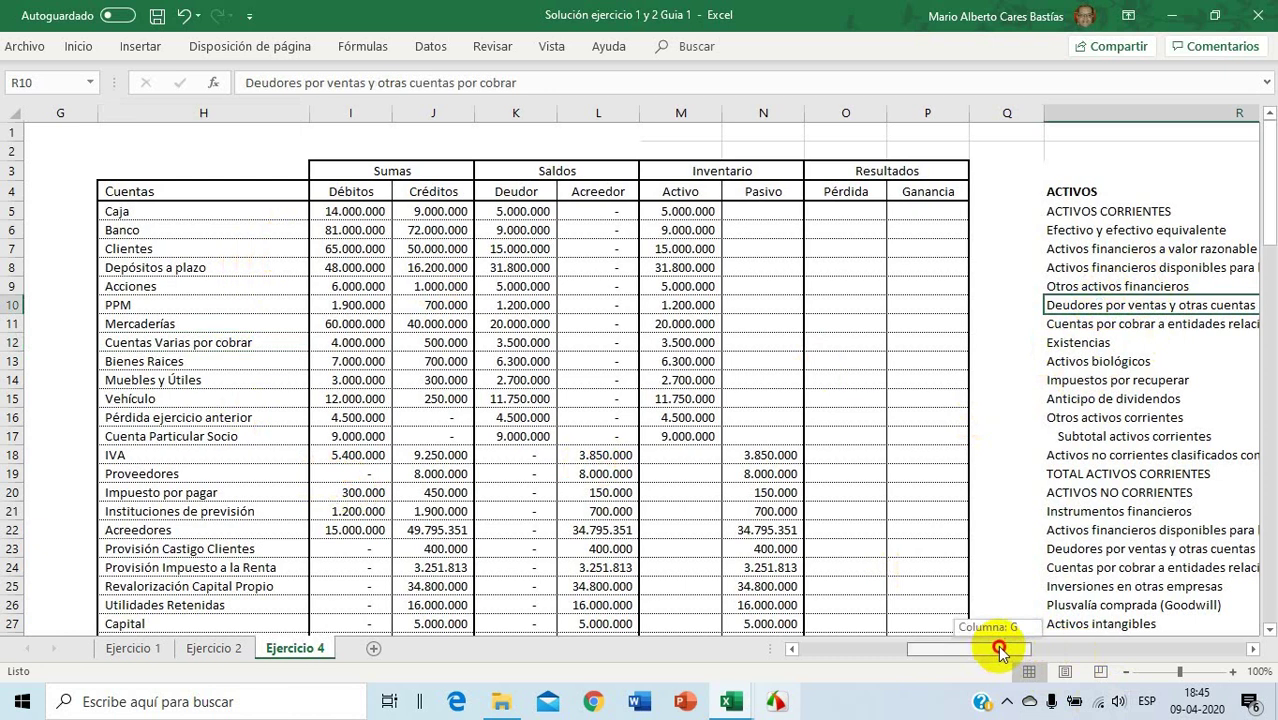
left_click_drag(998, 650, 1070, 645)
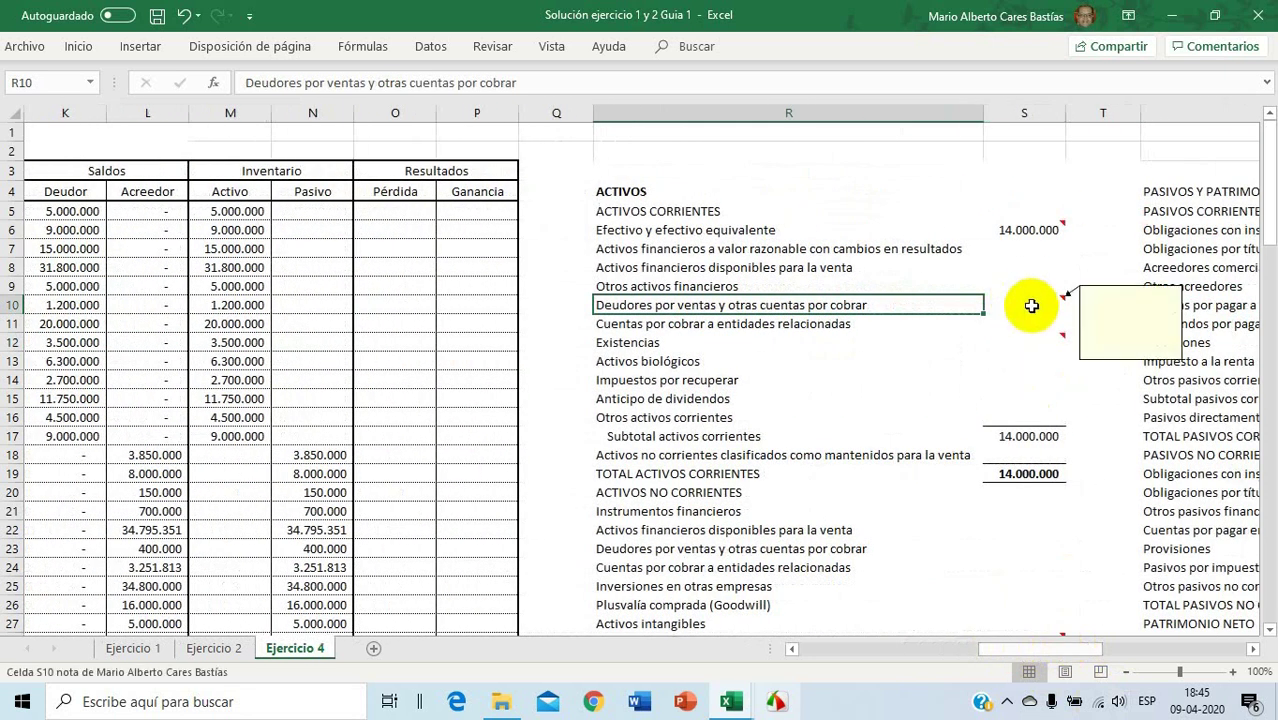
left_click(1030, 305)
type("=")
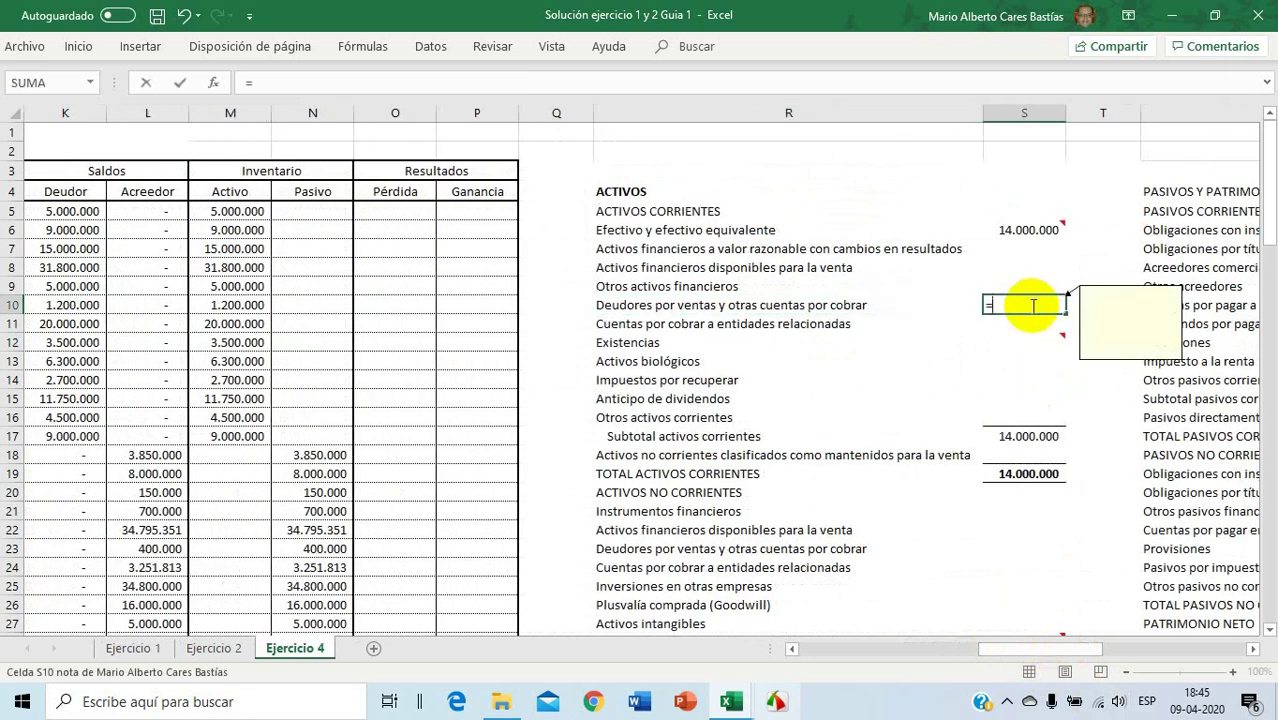
left_click_drag(1024, 651, 932, 660)
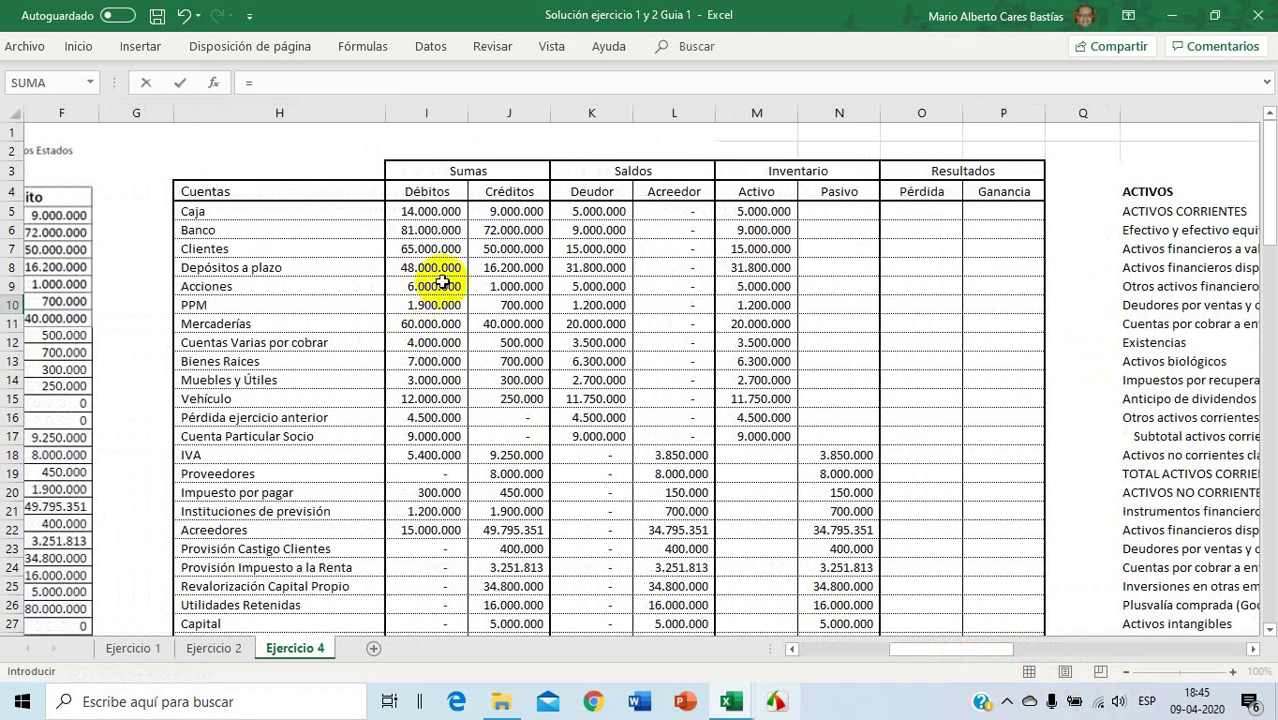
left_click(765, 249)
type("+")
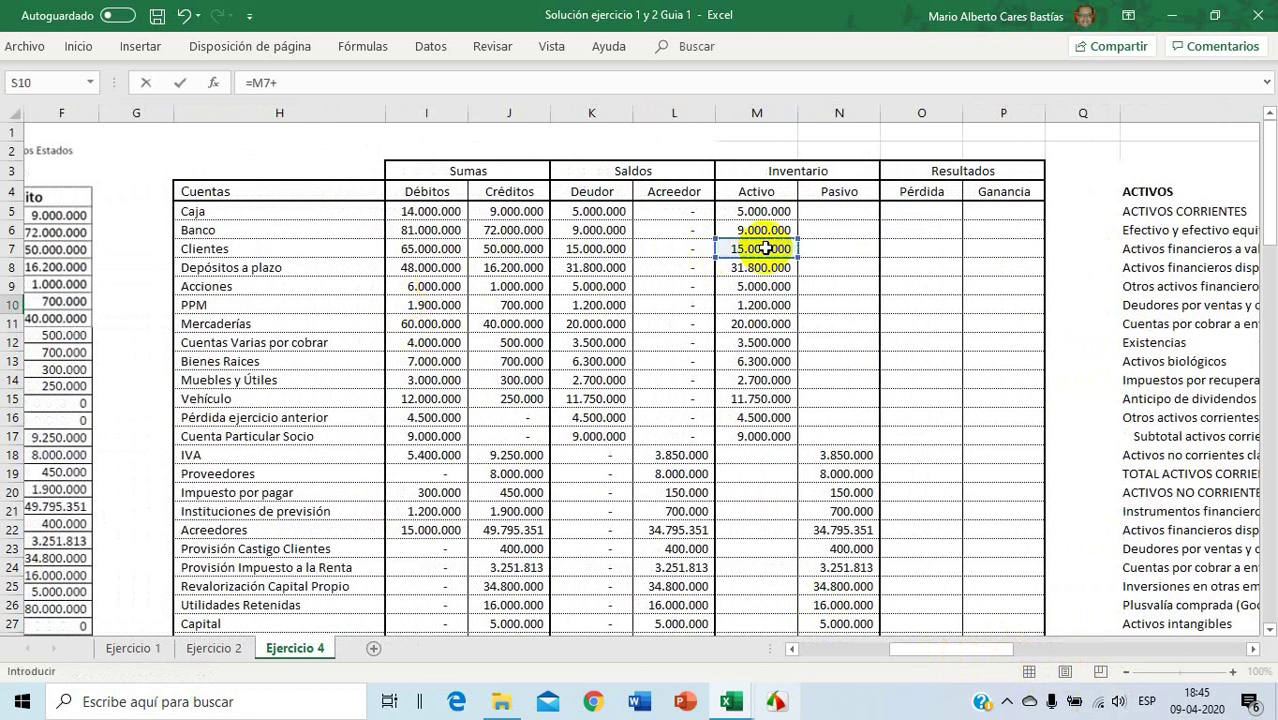
left_click(772, 343)
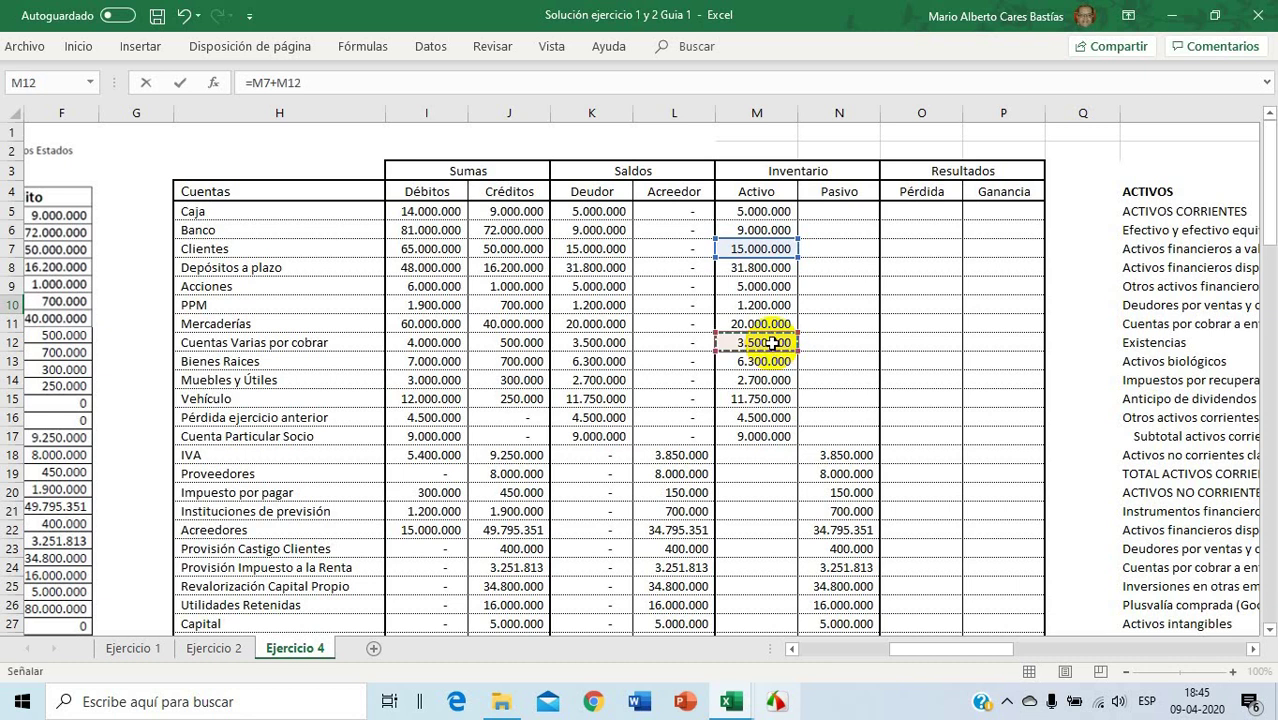
key("Return")
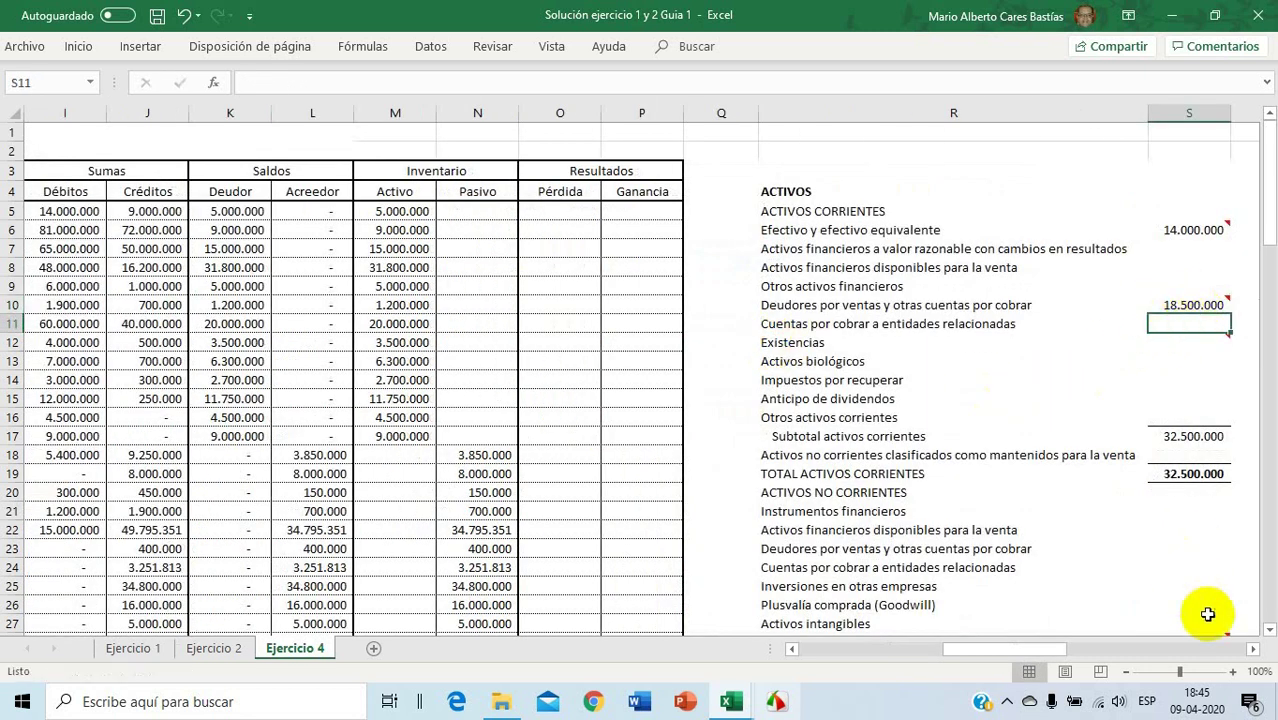
Edit the note on the Deudores por ventas amount in S10 to read "Clientes y Varias cuentas por Cobrar"
left_click(1253, 649)
left_click(1253, 649)
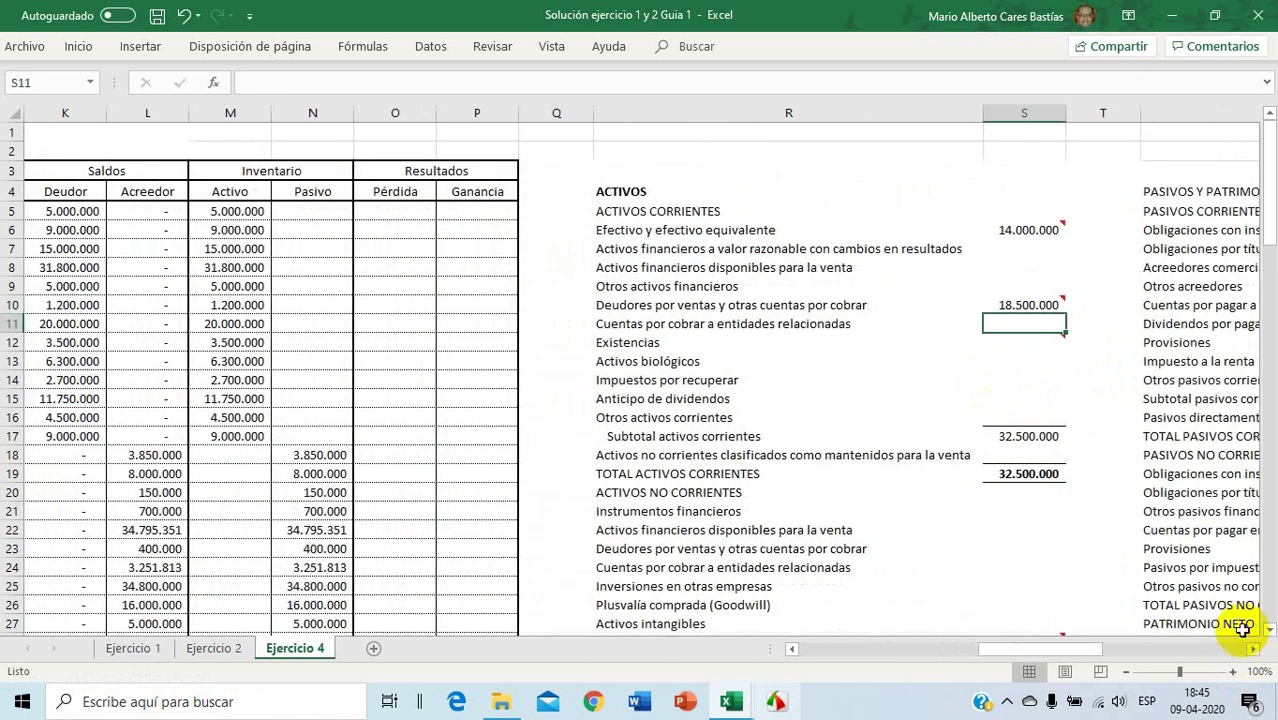
mouse_move(1049, 303)
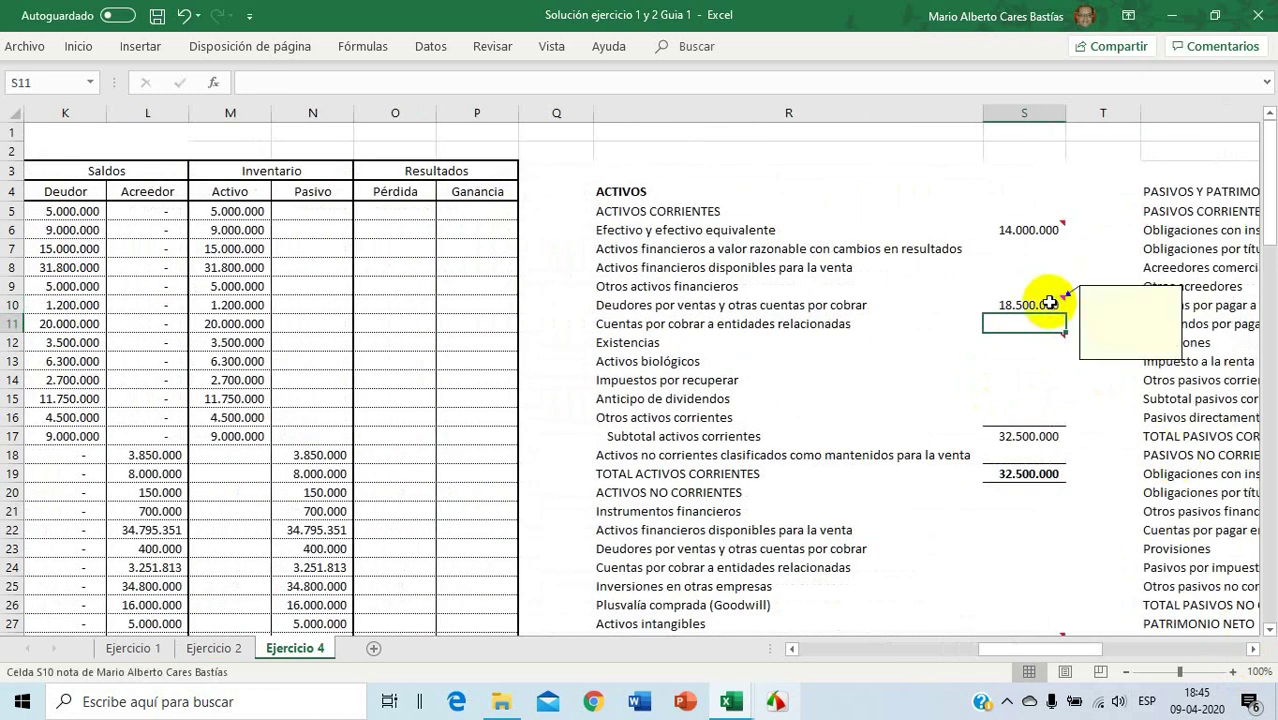
right_click(1049, 303)
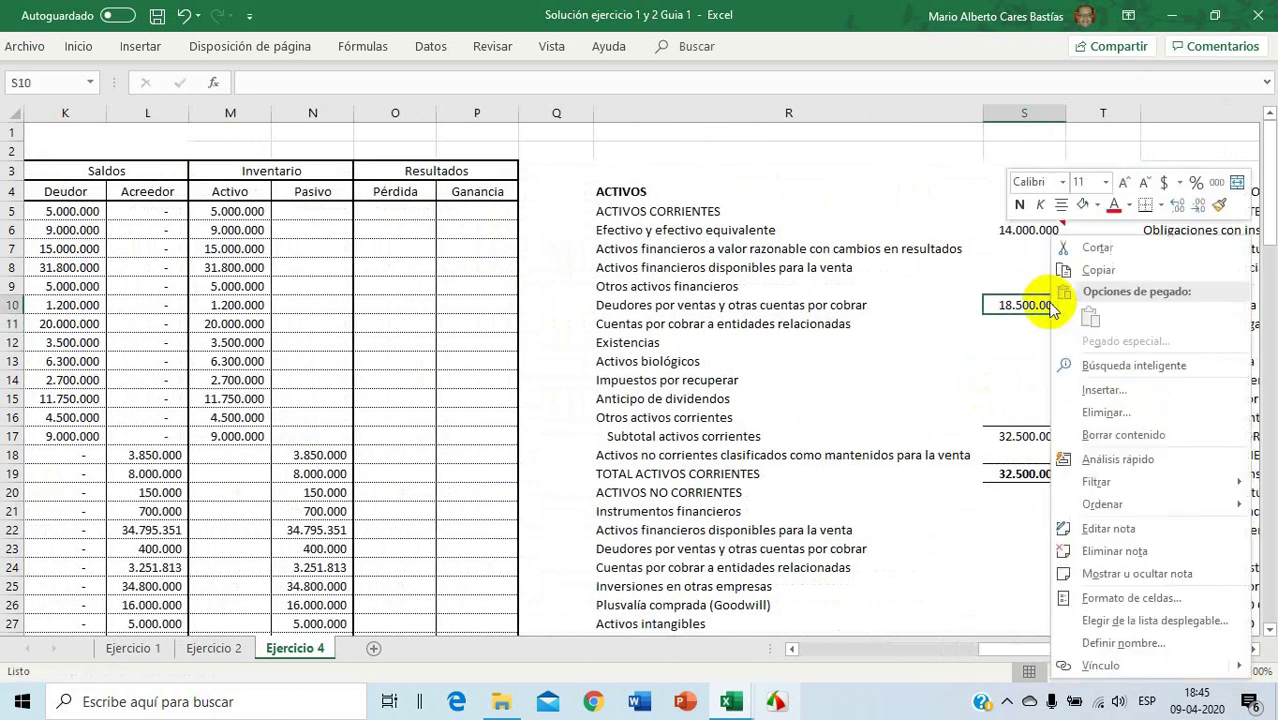
left_click(1116, 531)
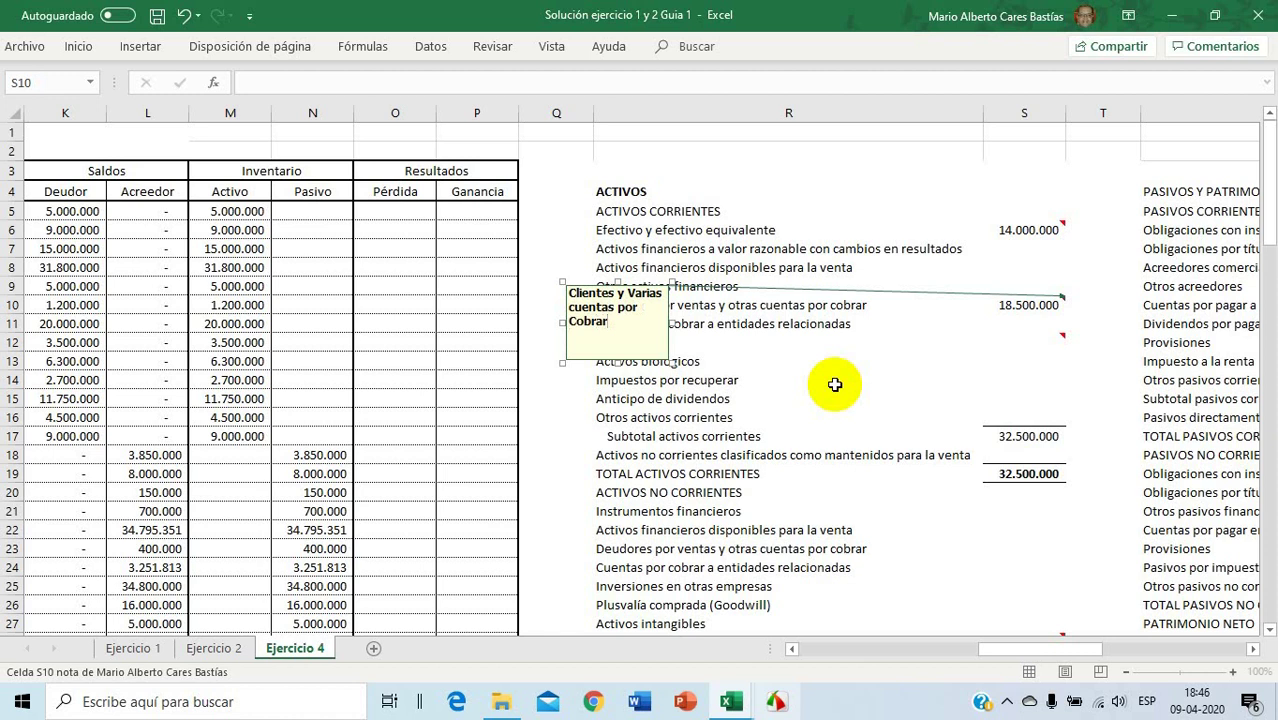
left_click(1090, 378)
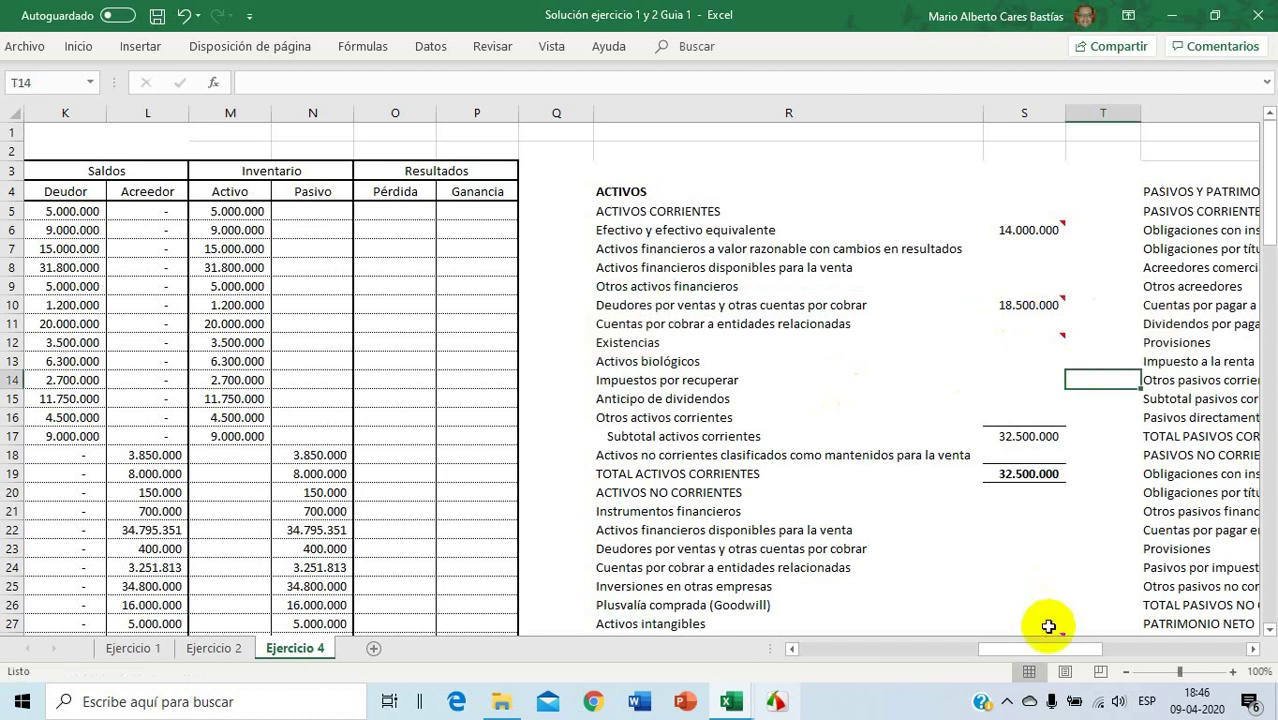
Fill the Inventario Activo amounts of Caja, Banco and Clientes (M5:M7) with yellow
left_click_drag(1013, 663, 955, 668)
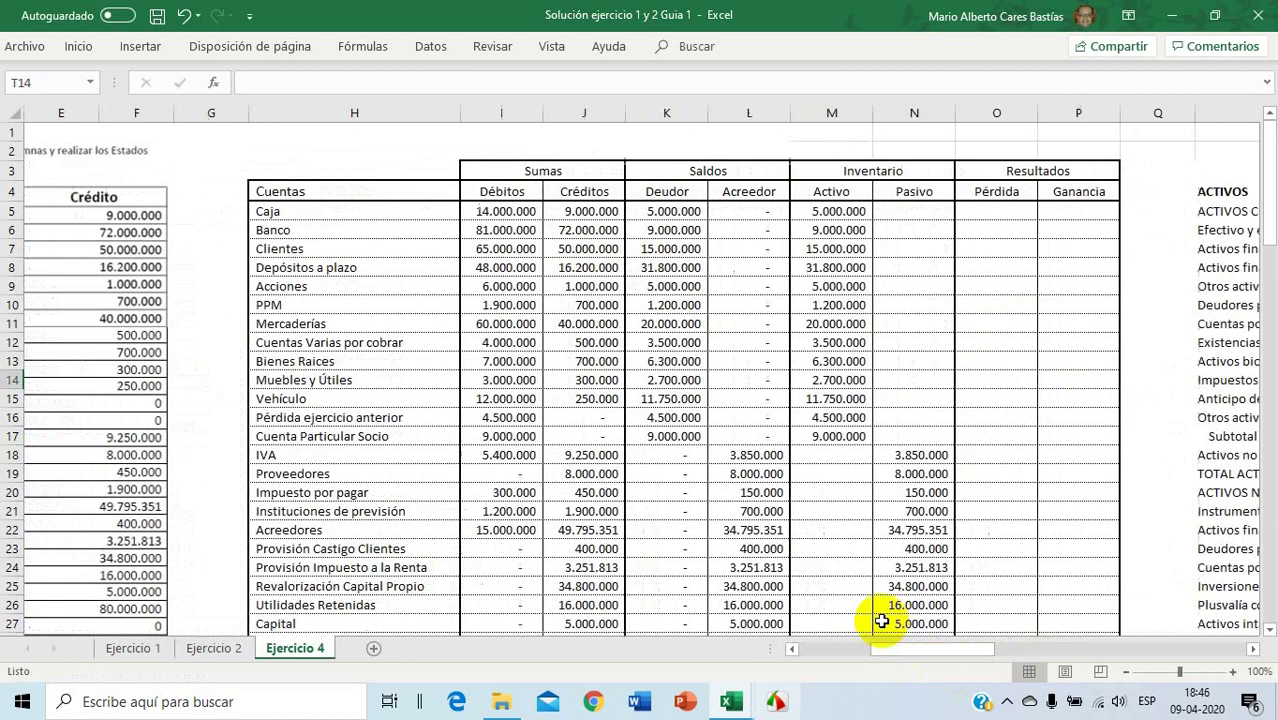
left_click(829, 211)
left_click_drag(829, 211, 836, 246)
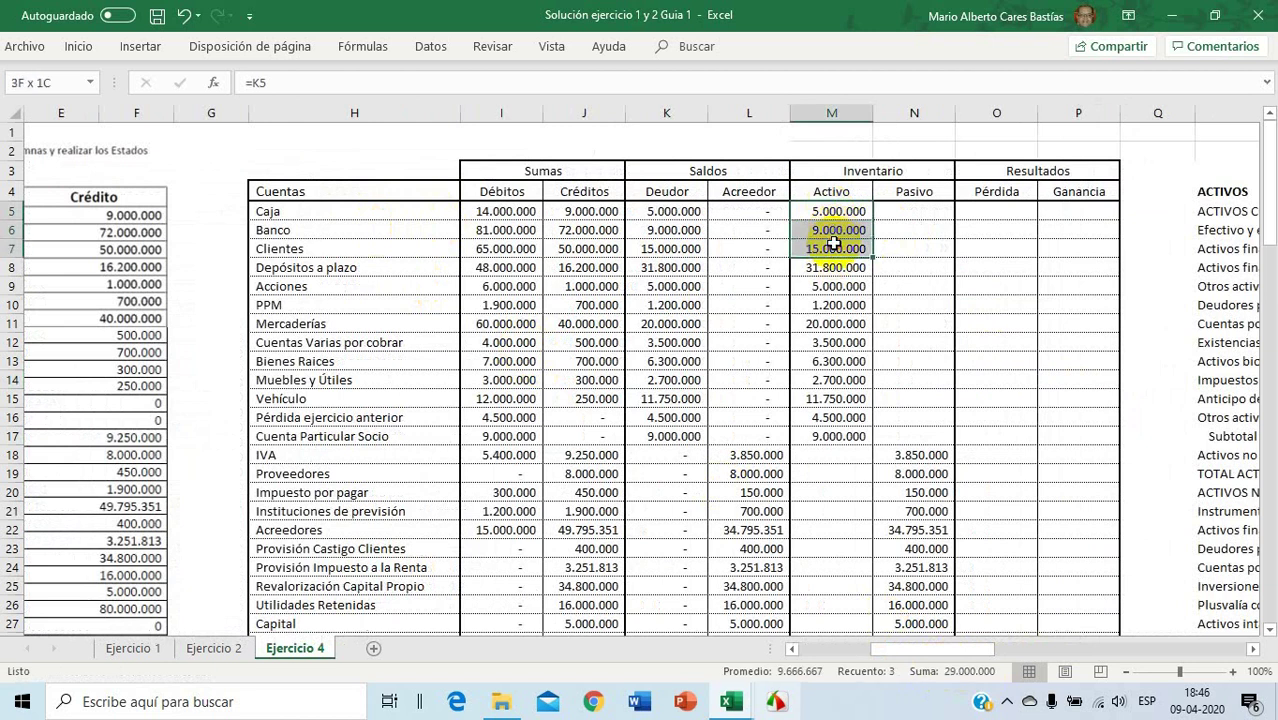
right_click(836, 246)
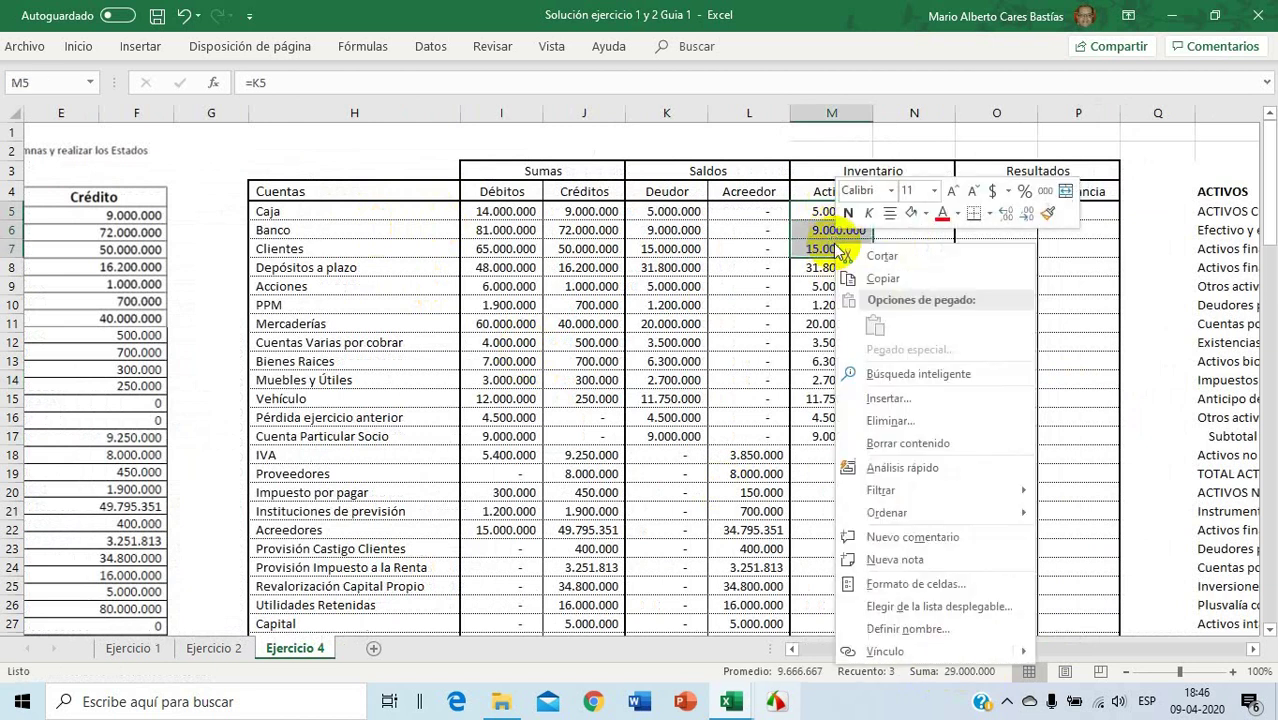
left_click(926, 215)
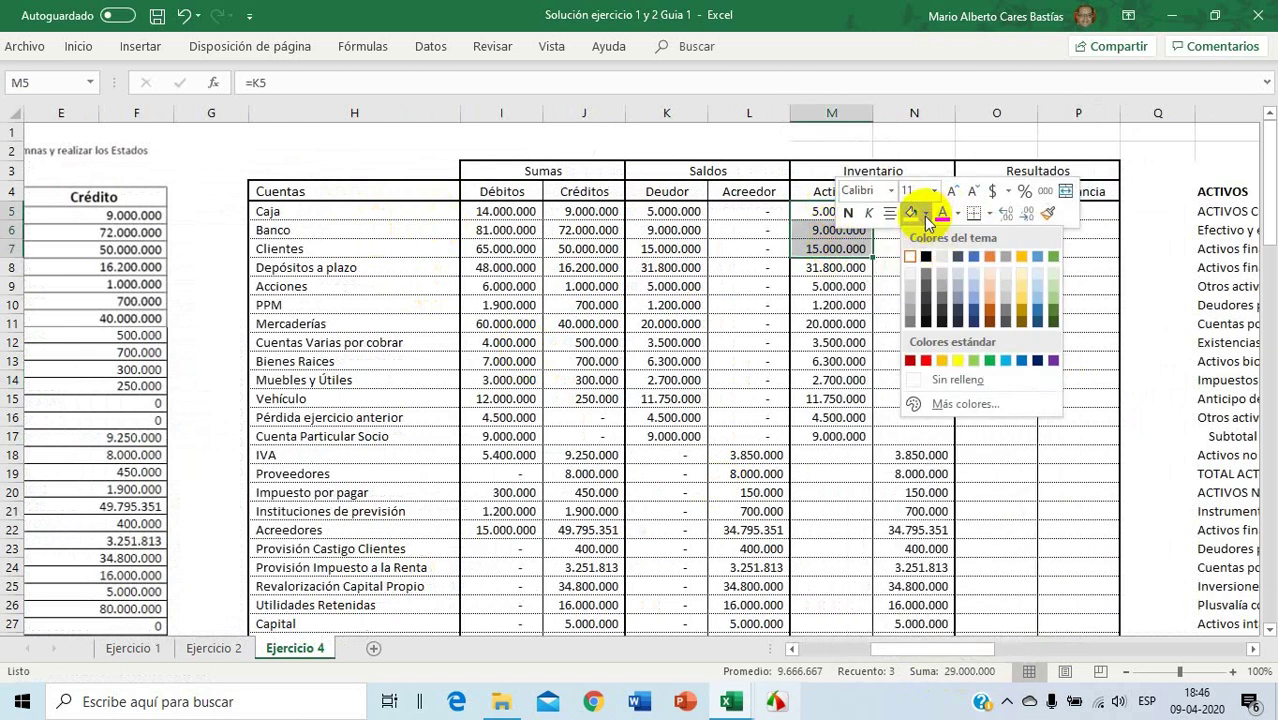
left_click(958, 361)
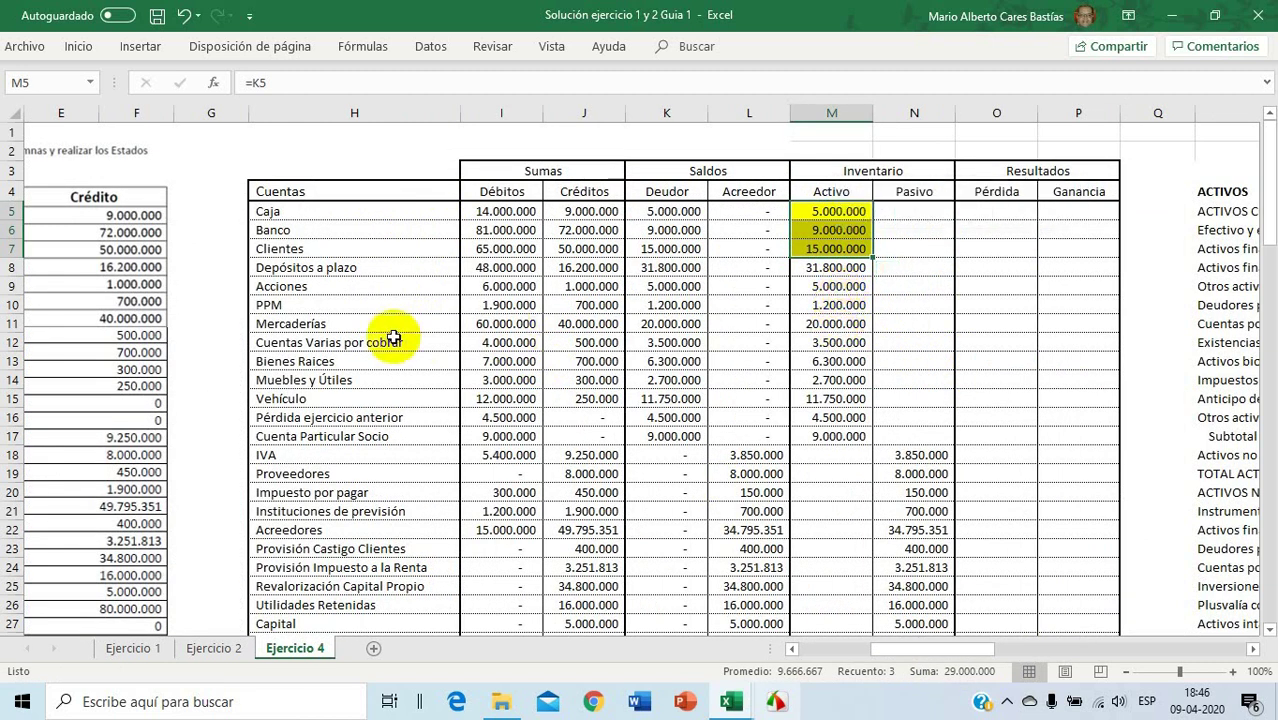
Apply the same yellow fill to the Activo amount of Cuentas Varias por cobrar in M12
left_click(822, 342)
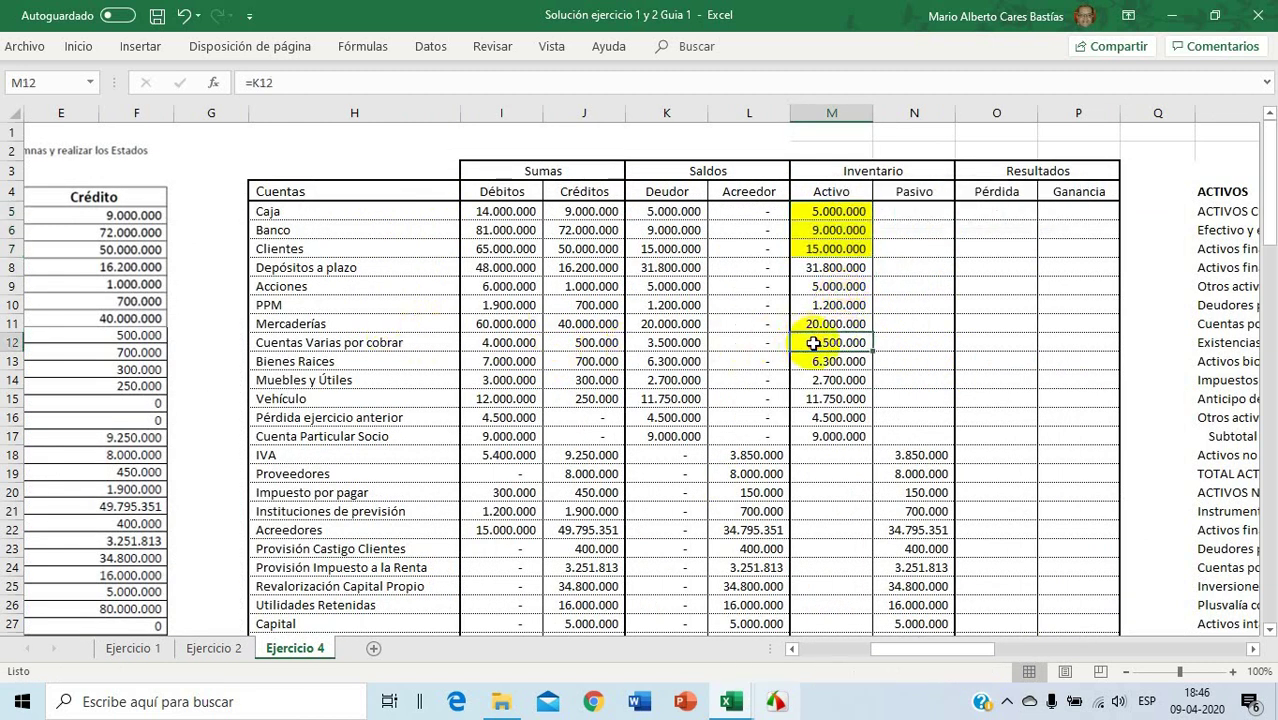
right_click(832, 337)
left_click(889, 227)
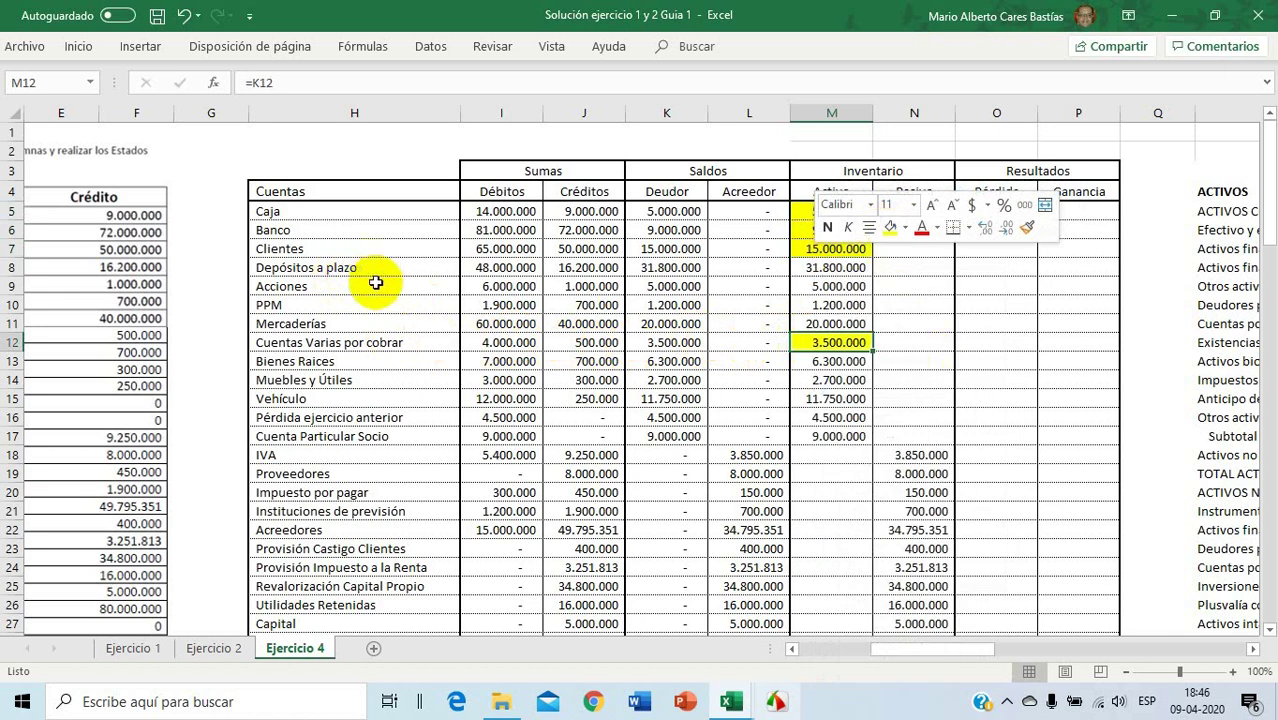
Enter =M8+M9 in S7 to add Depósitos a plazo and Acciones as Activos financieros a valor razonable con cambios en resultados
left_click_drag(935, 649, 1040, 650)
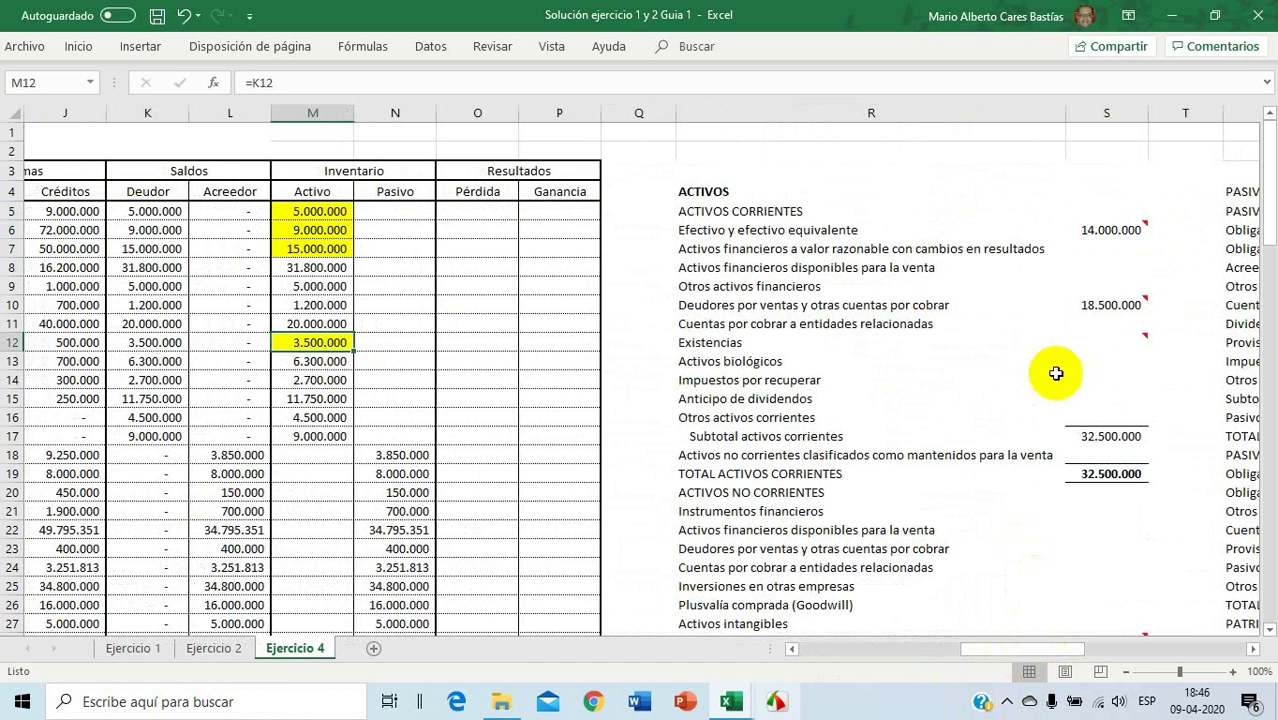
left_click(1107, 249)
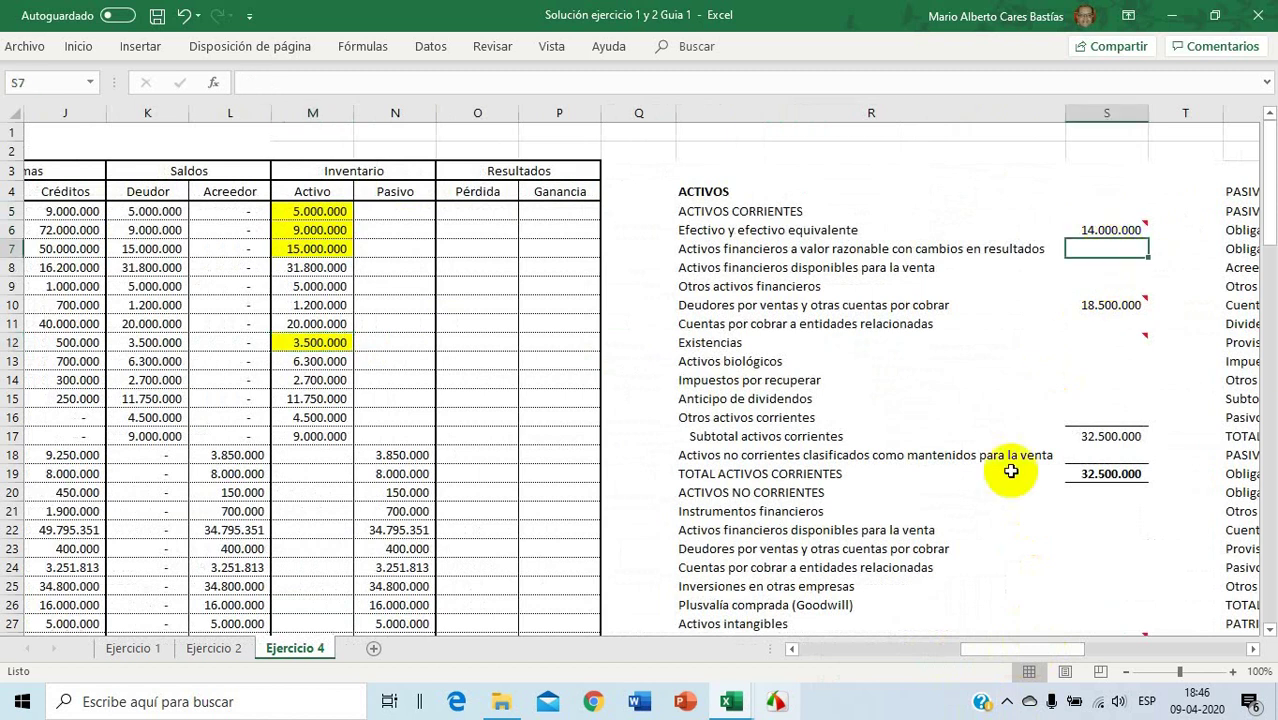
left_click(771, 268)
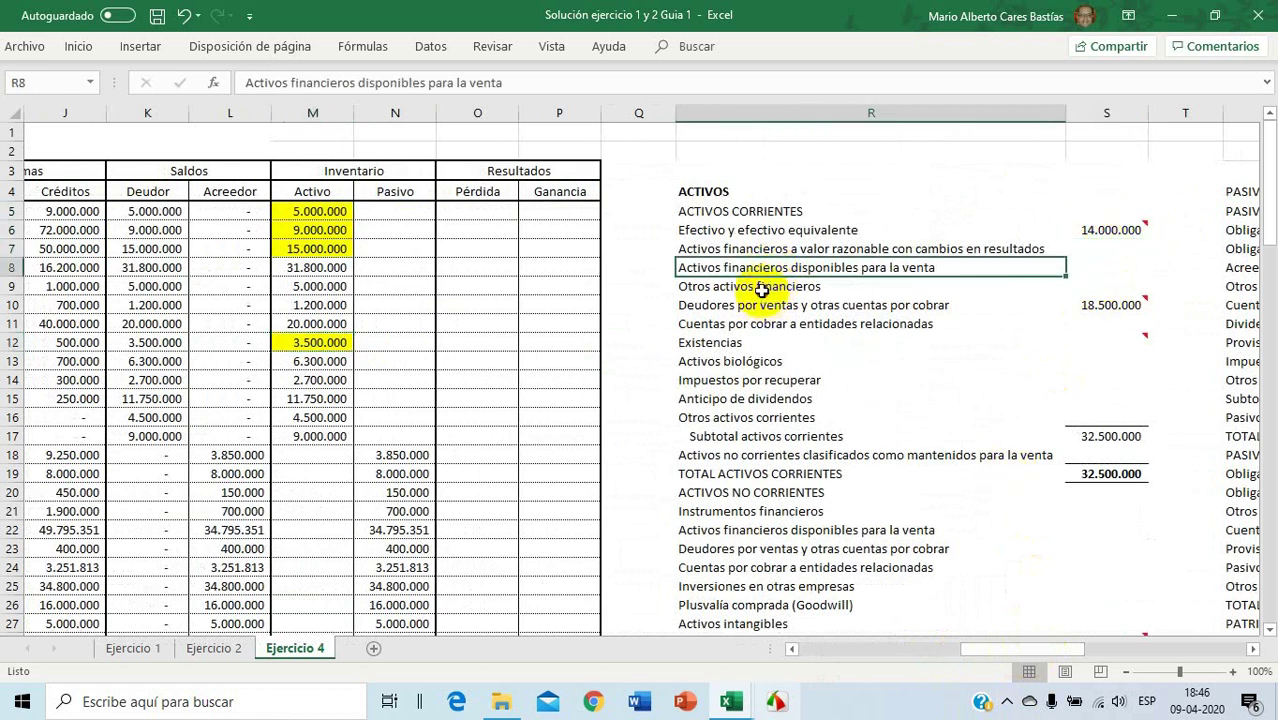
left_click(762, 289)
left_click(753, 267)
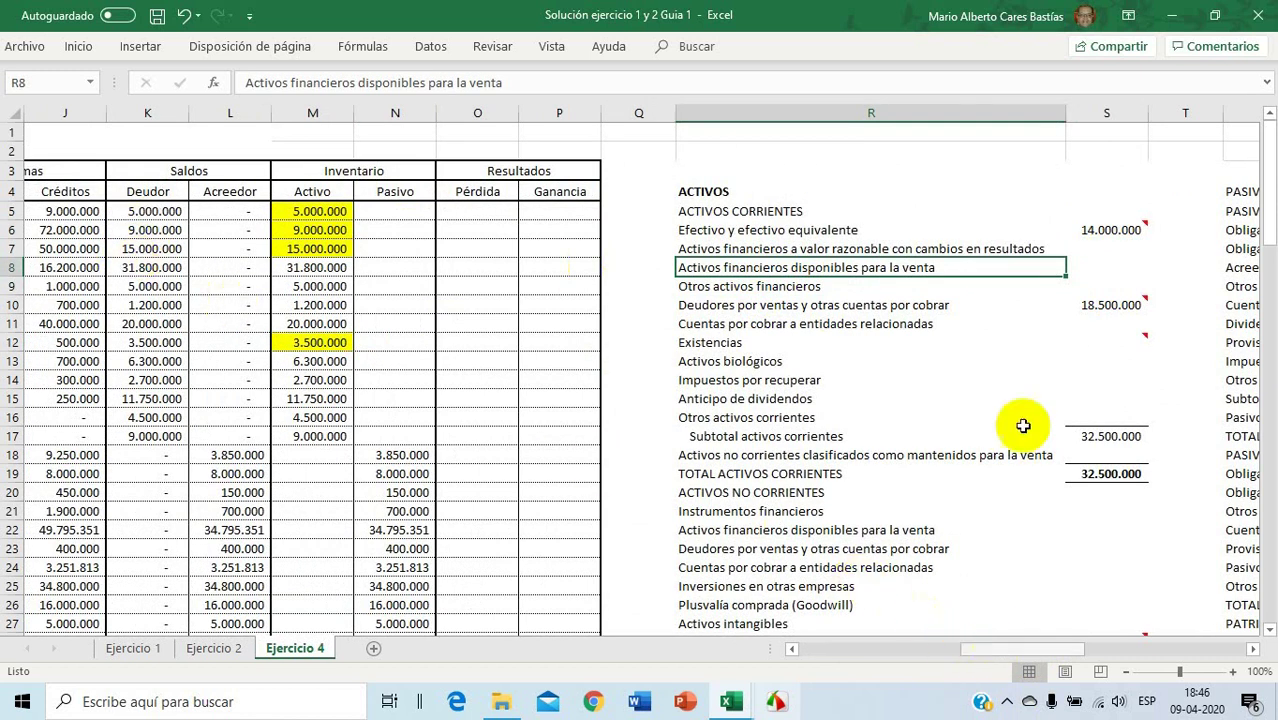
left_click(1099, 250)
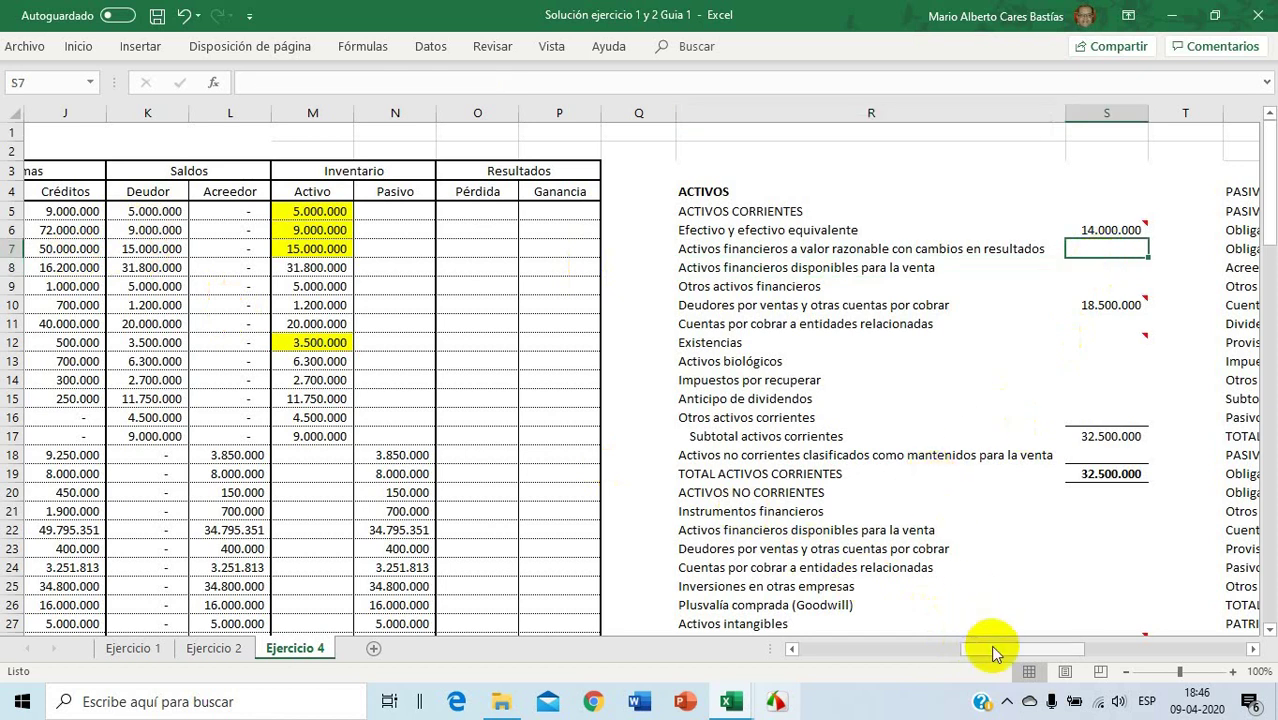
left_click_drag(995, 652, 965, 651)
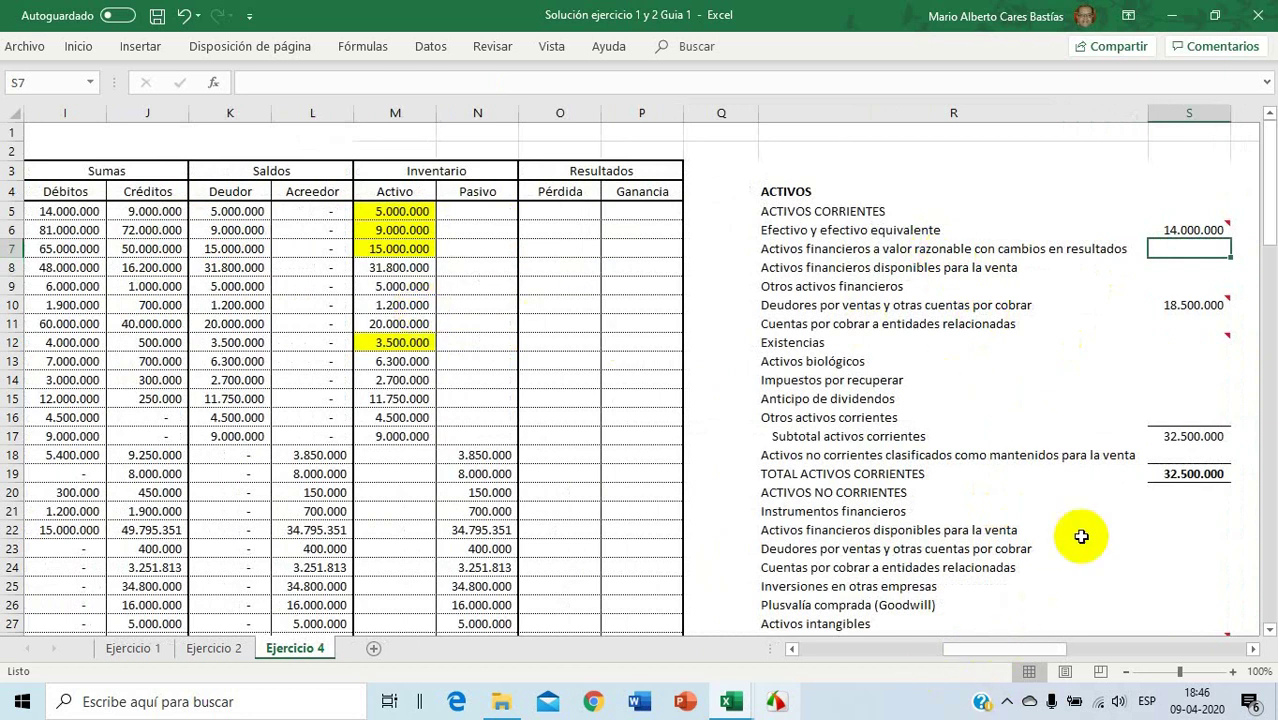
type("=")
left_click_drag(1055, 651, 1016, 654)
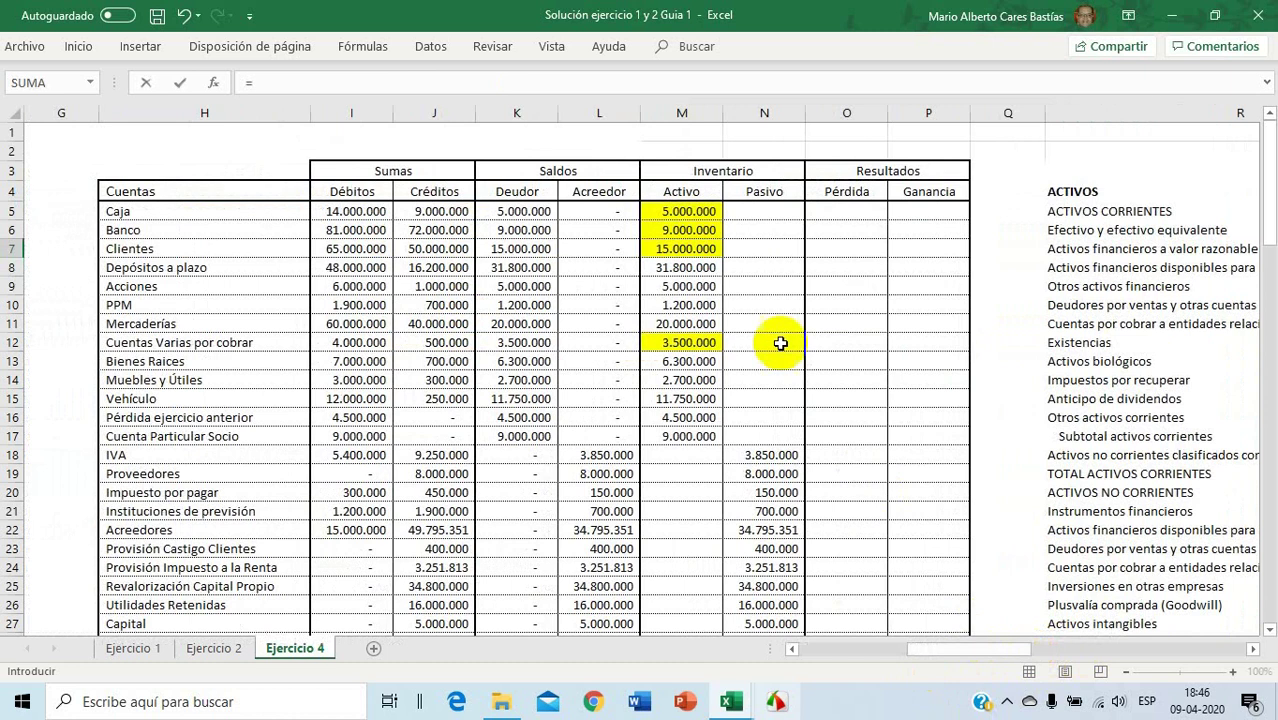
left_click(681, 267)
type("+")
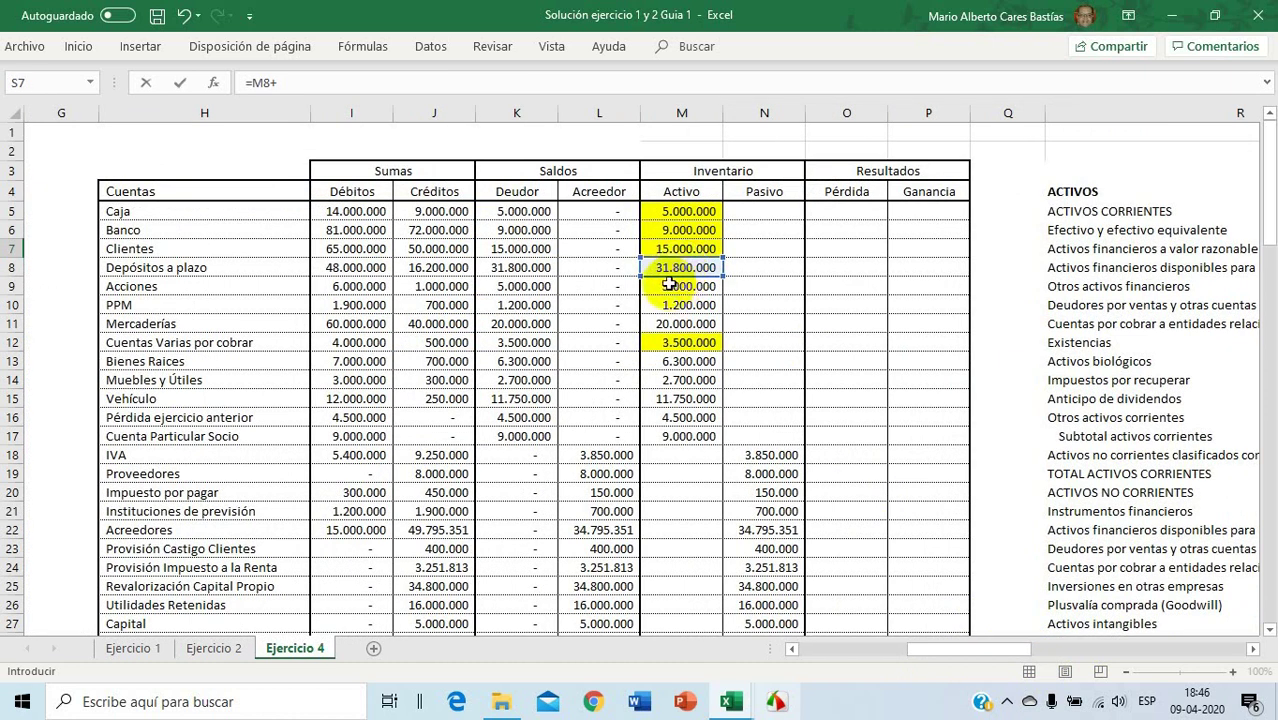
left_click(669, 285)
key("Return")
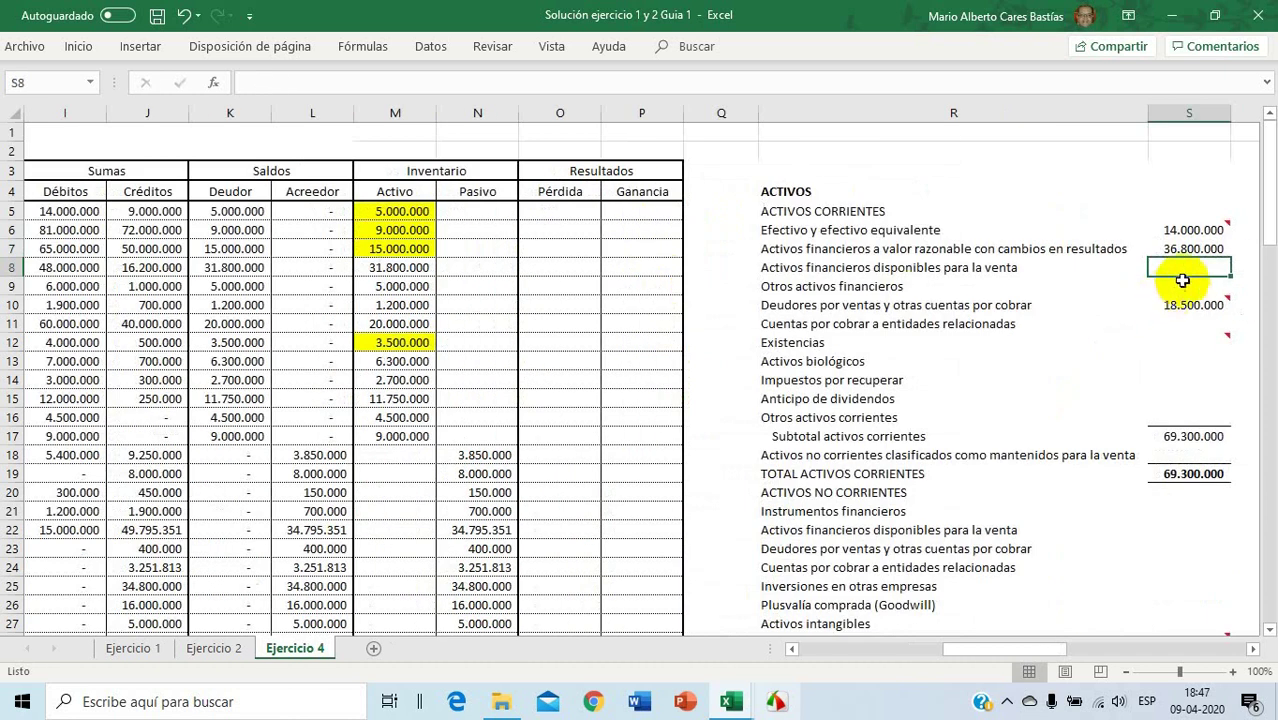
left_click(1209, 249)
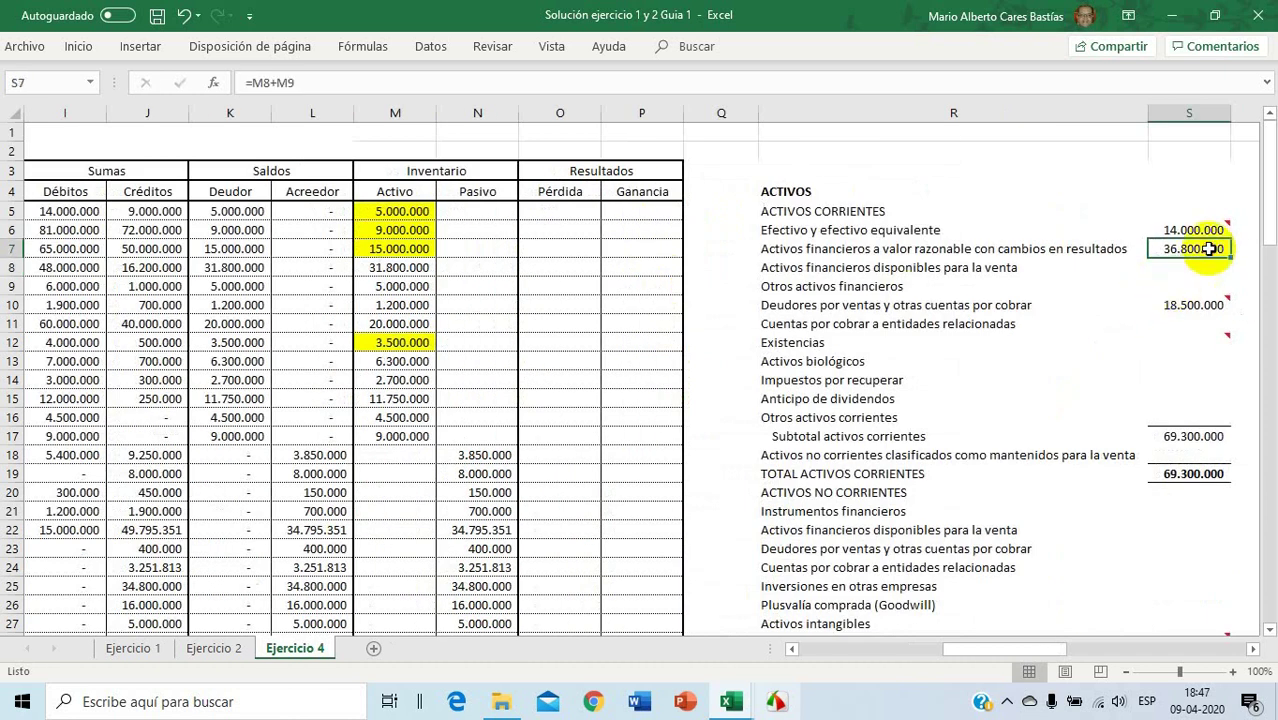
Add a note to the Activos financieros a valor razonable amount in S7 reading "Depósito a Plazo y Acciones"
right_click(1209, 249)
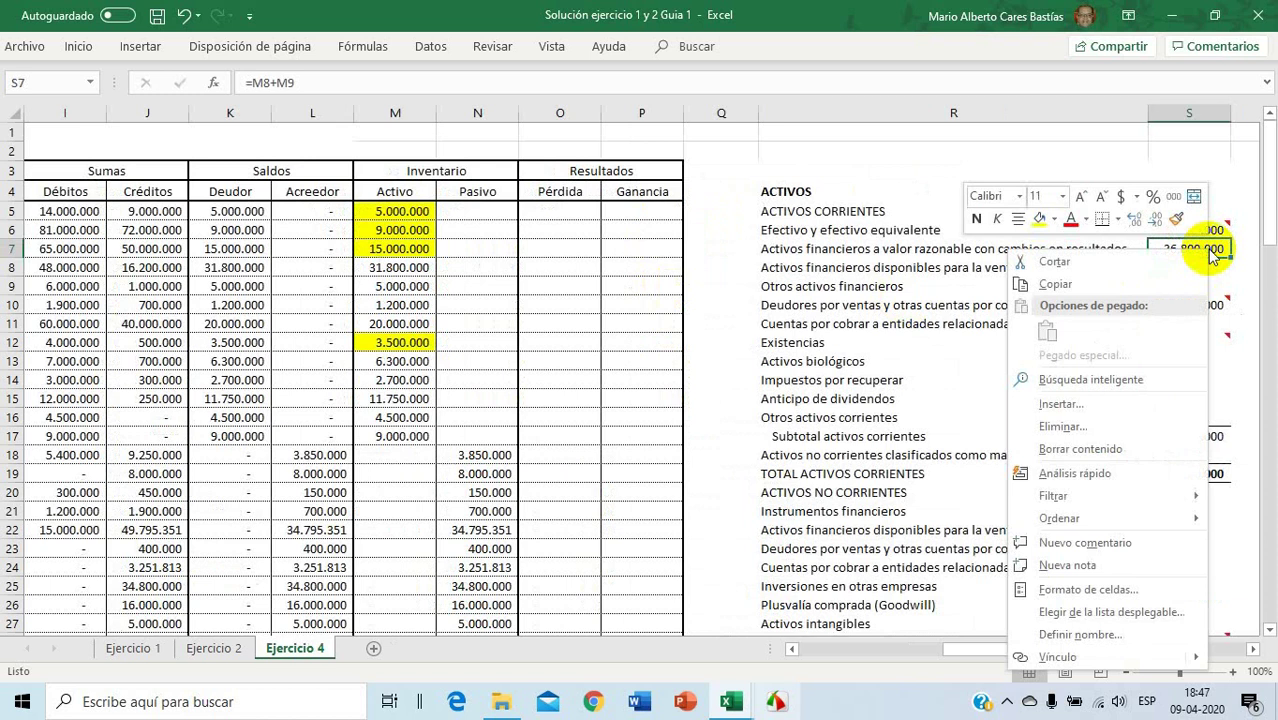
left_click(1086, 565)
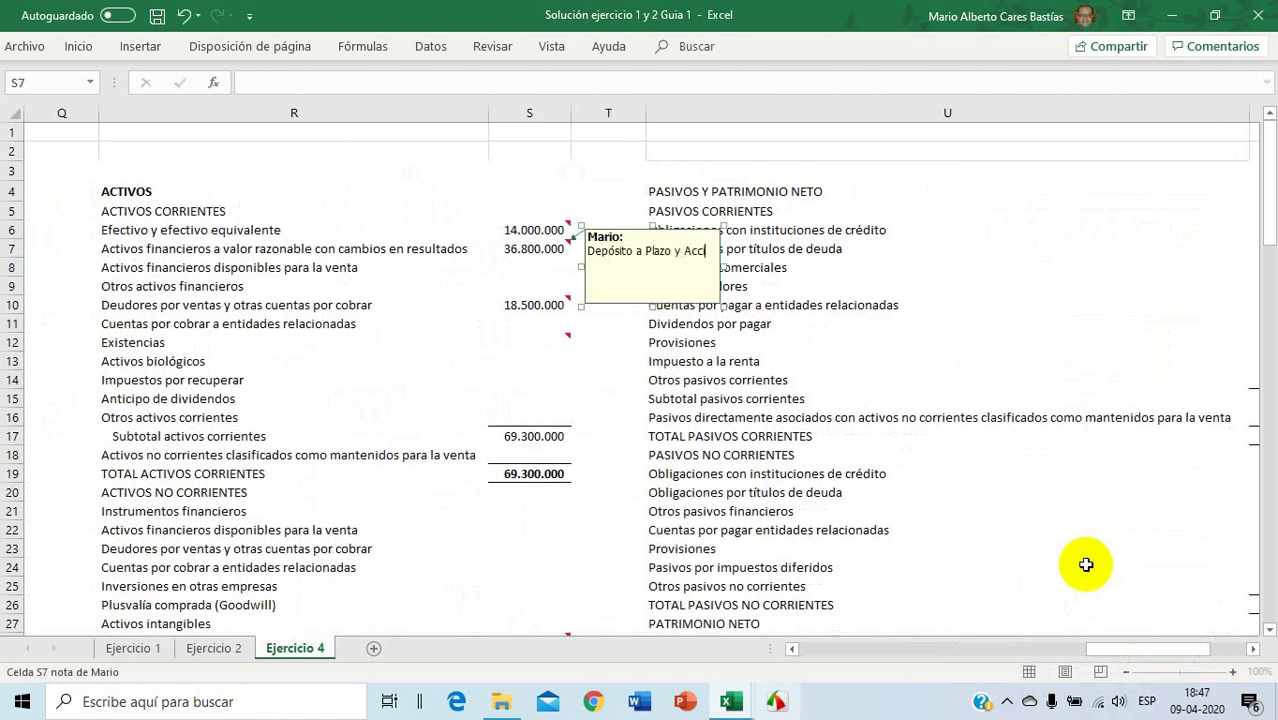
type("iones")
left_click(1025, 292)
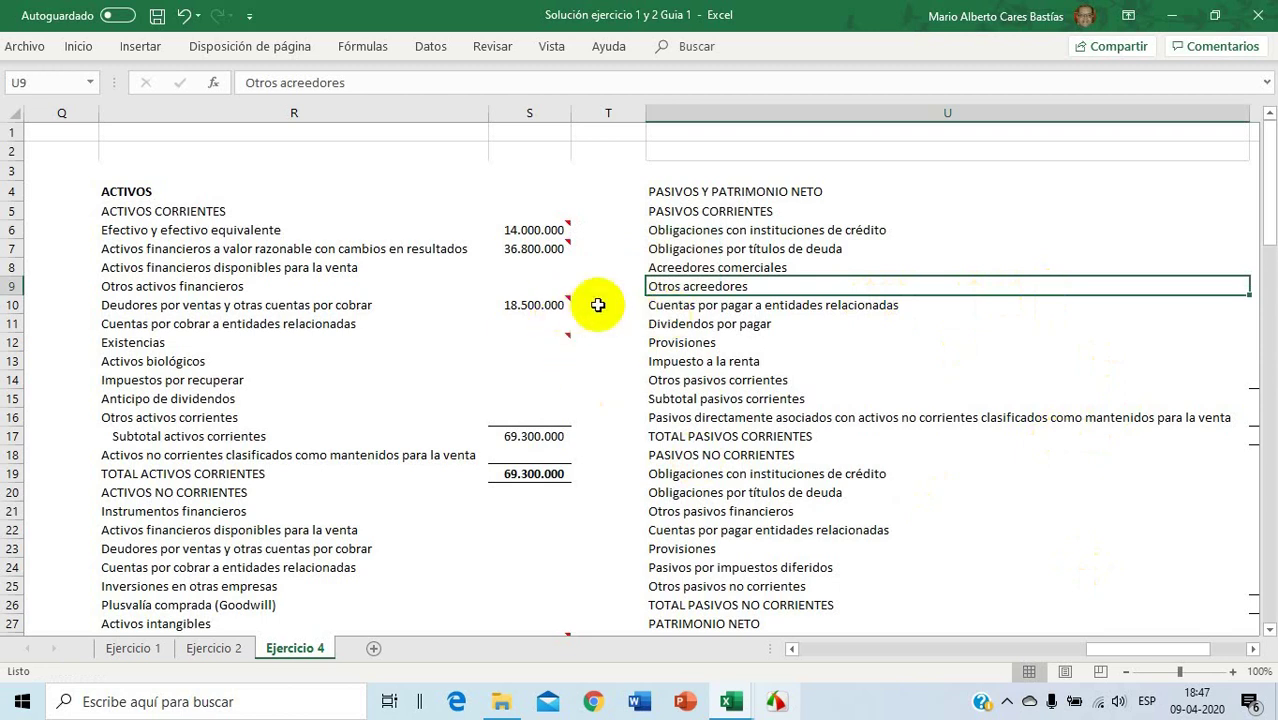
mouse_move(547, 304)
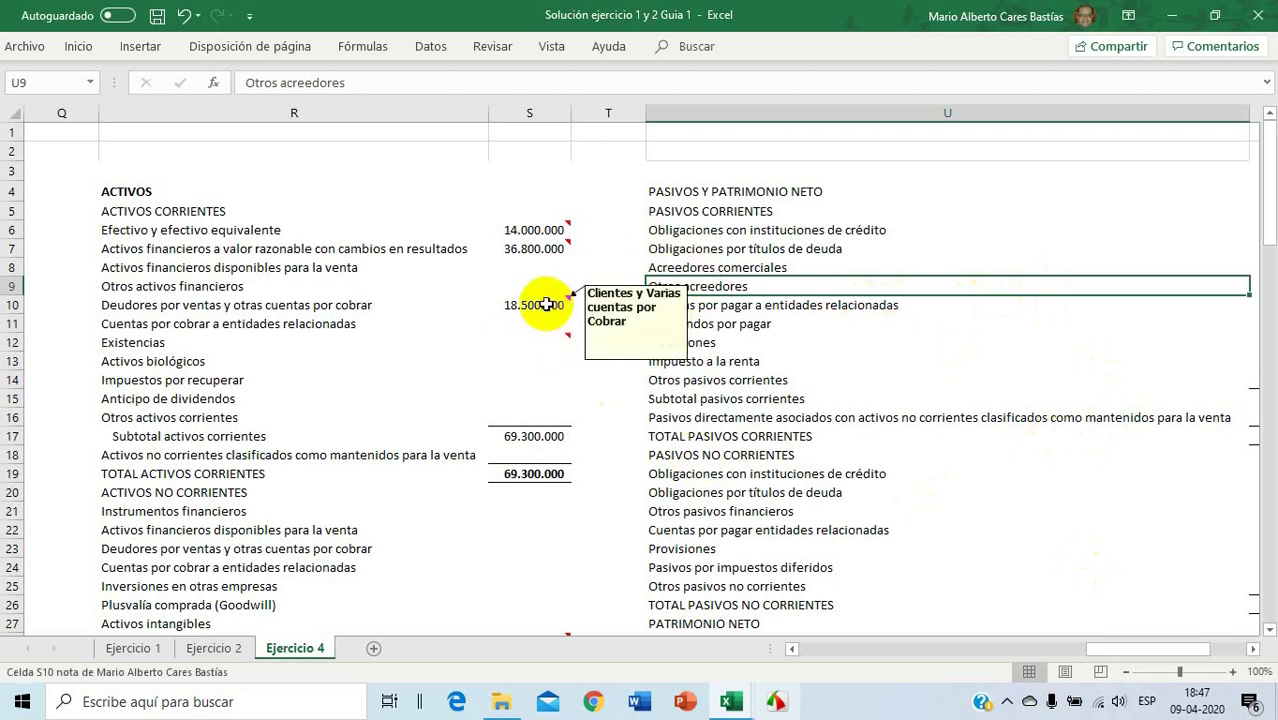
mouse_move(540, 249)
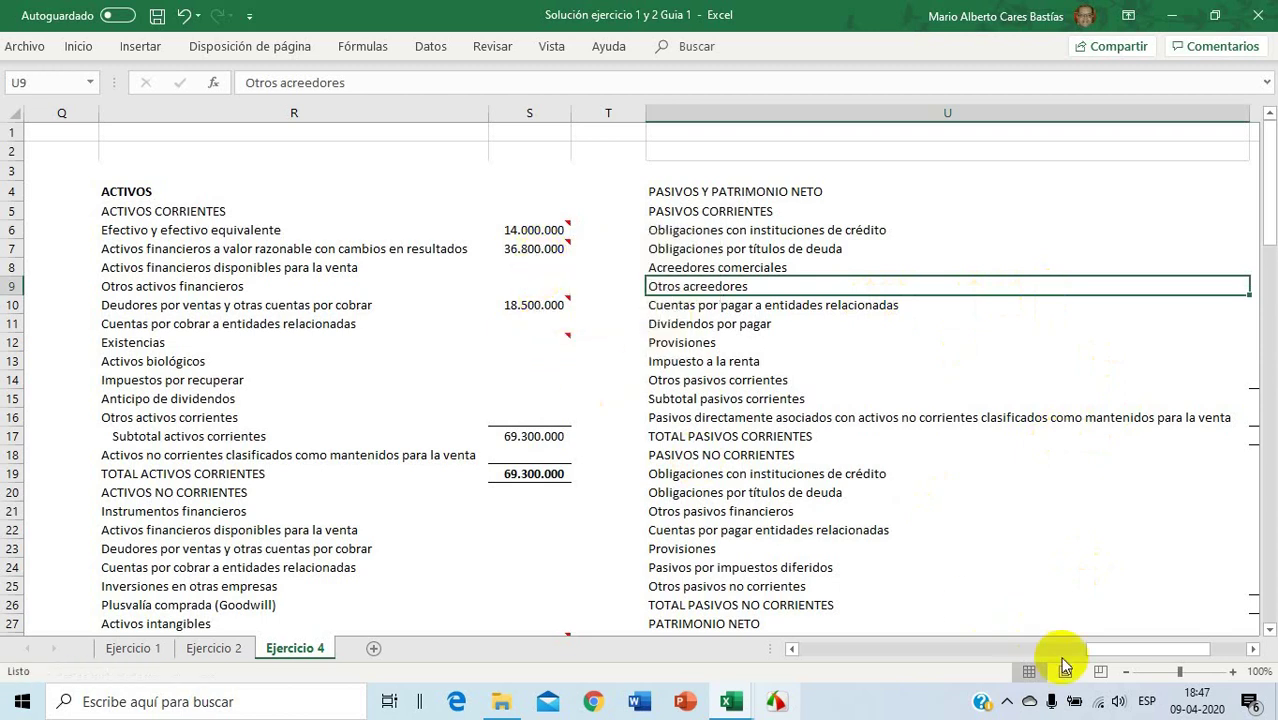
Fill the Inventario Activo amounts of Depósitos a plazo and Acciones (M8:M9) with yellow
left_click_drag(1107, 655, 872, 680)
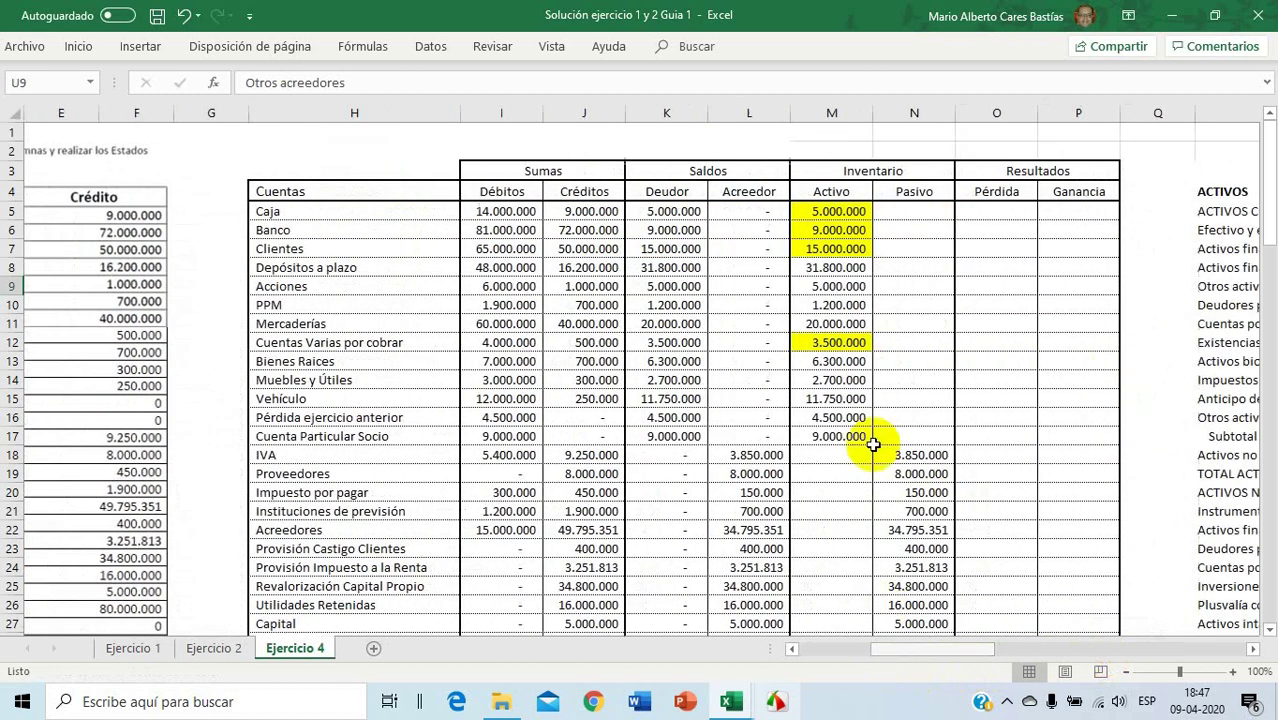
left_click(838, 267)
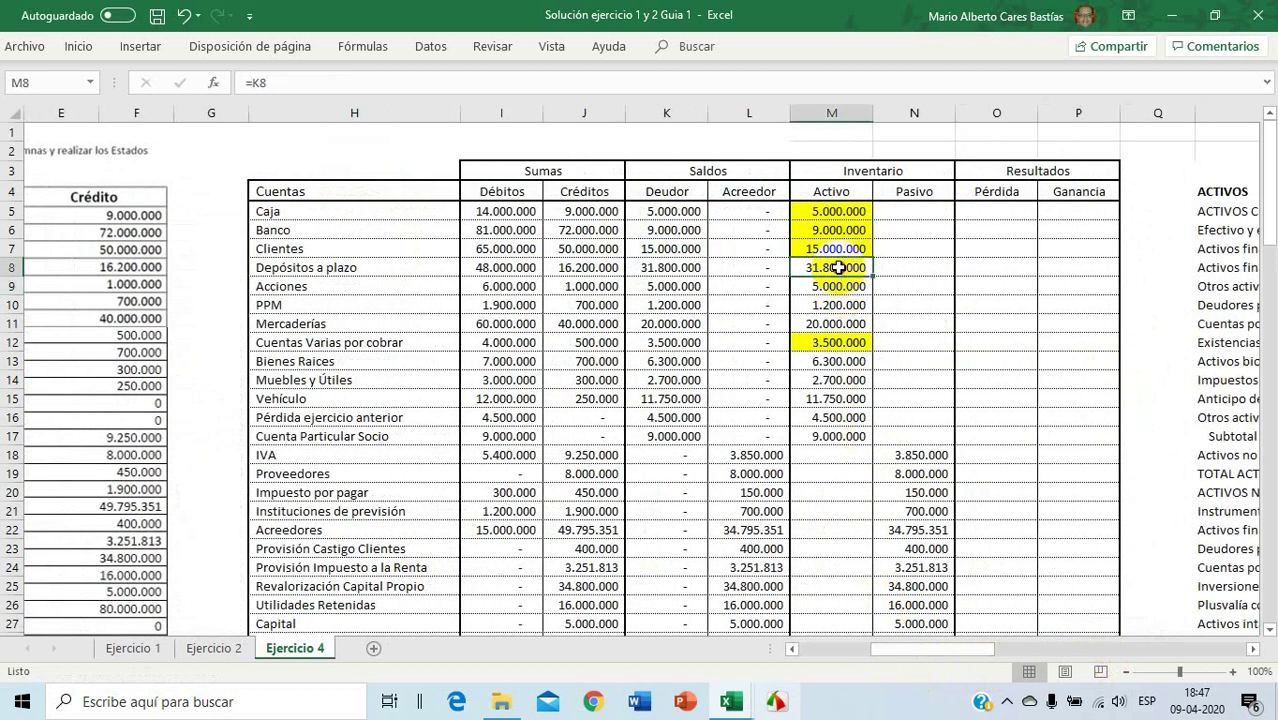
left_click_drag(838, 267, 840, 286)
right_click(843, 285)
left_click(915, 227)
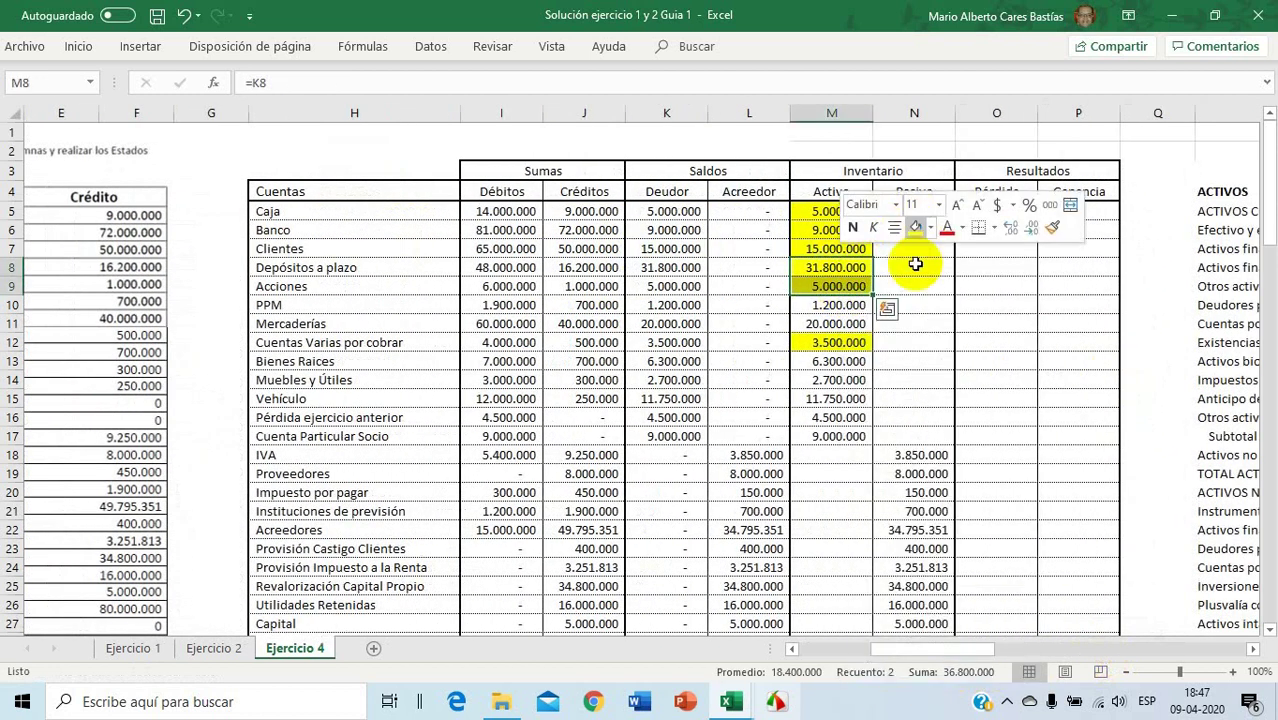
Enter =M10 in S14 to bring the PPM balance into Impuestos por recuperar
left_click(838, 307)
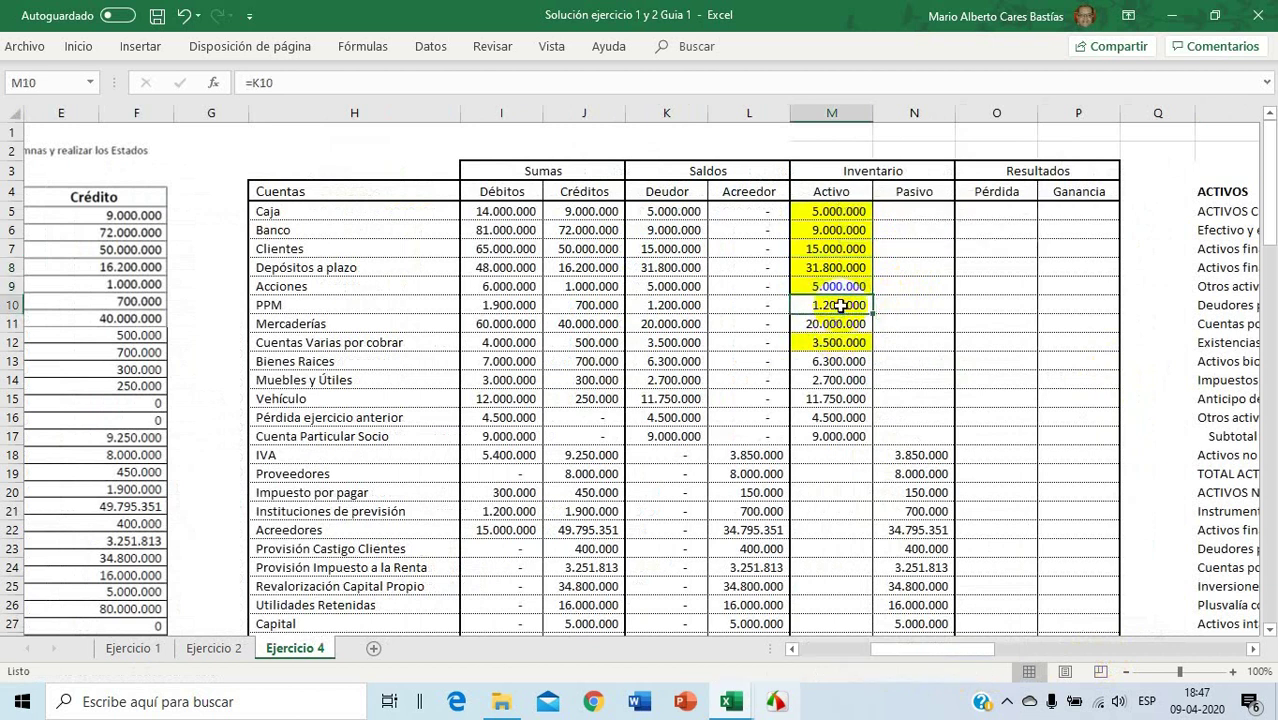
left_click_drag(950, 650, 1023, 655)
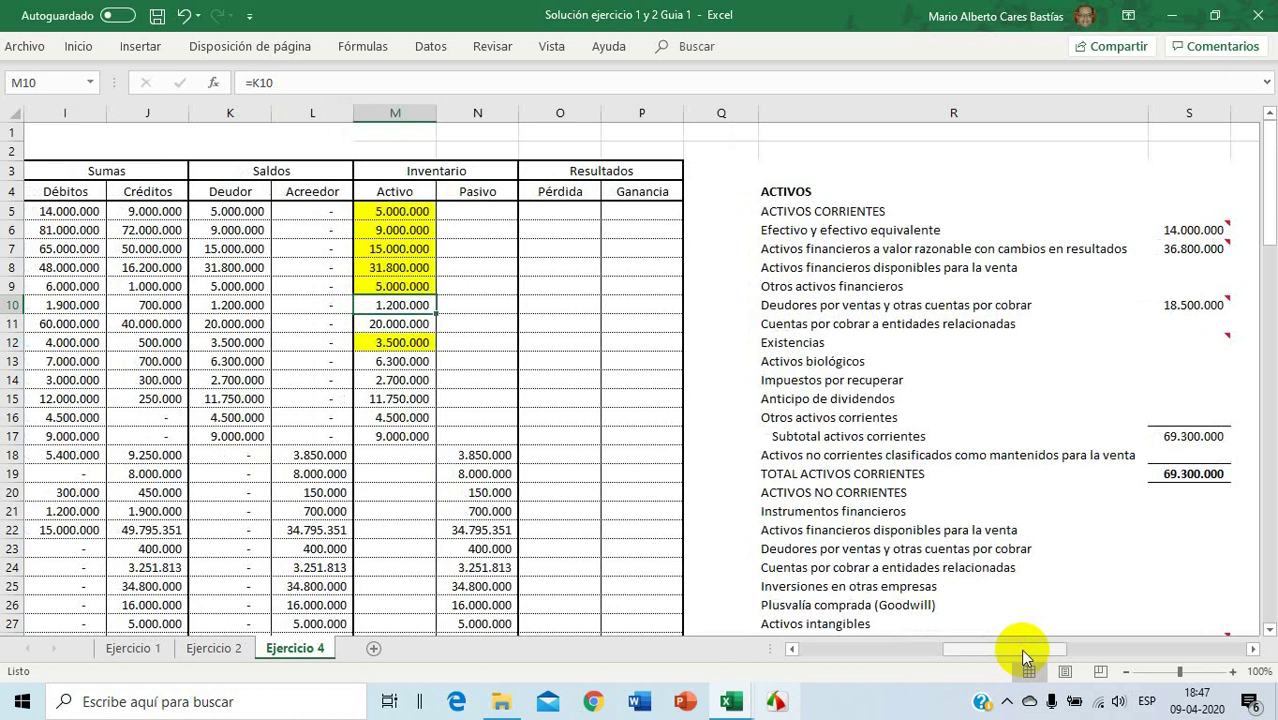
left_click(886, 380)
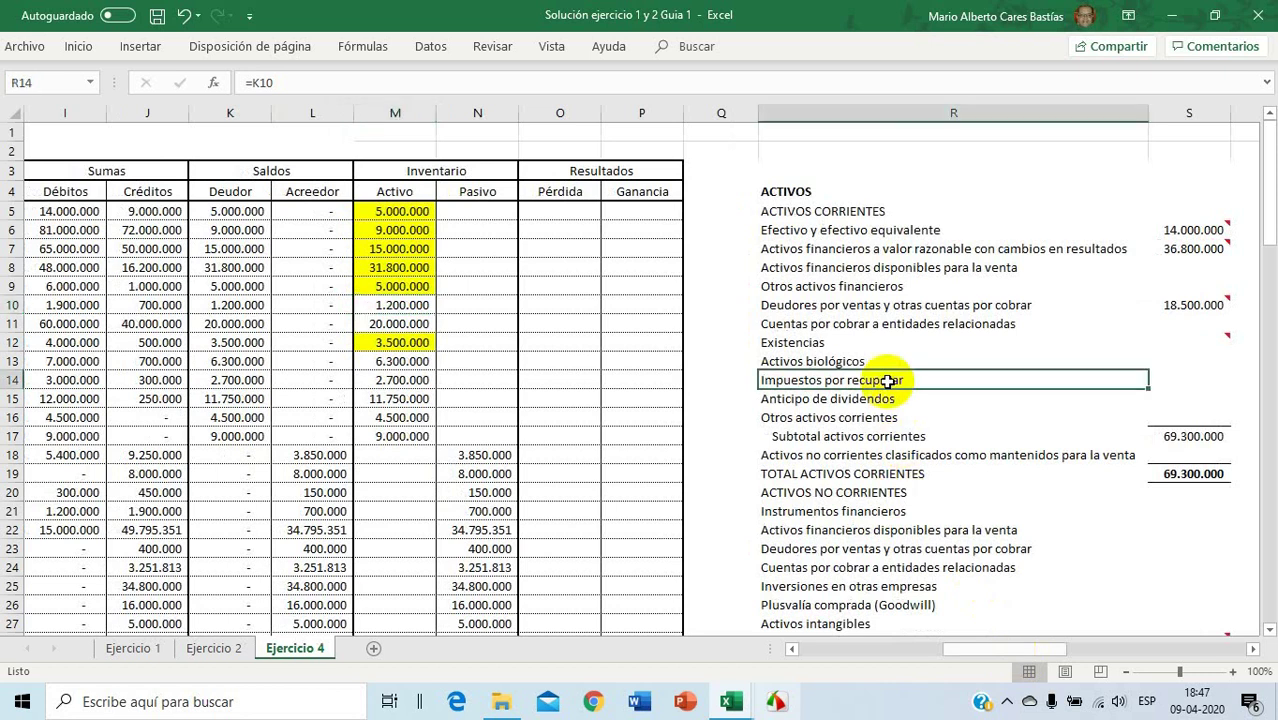
left_click(1184, 376)
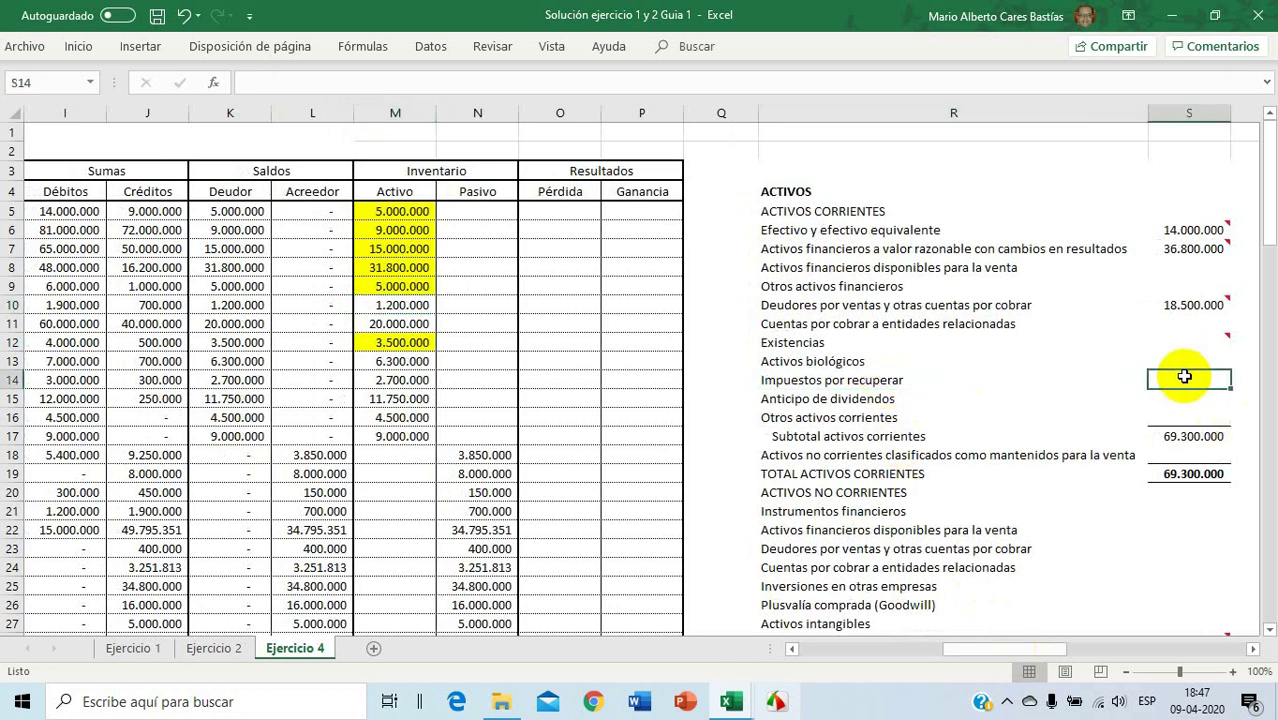
type("=")
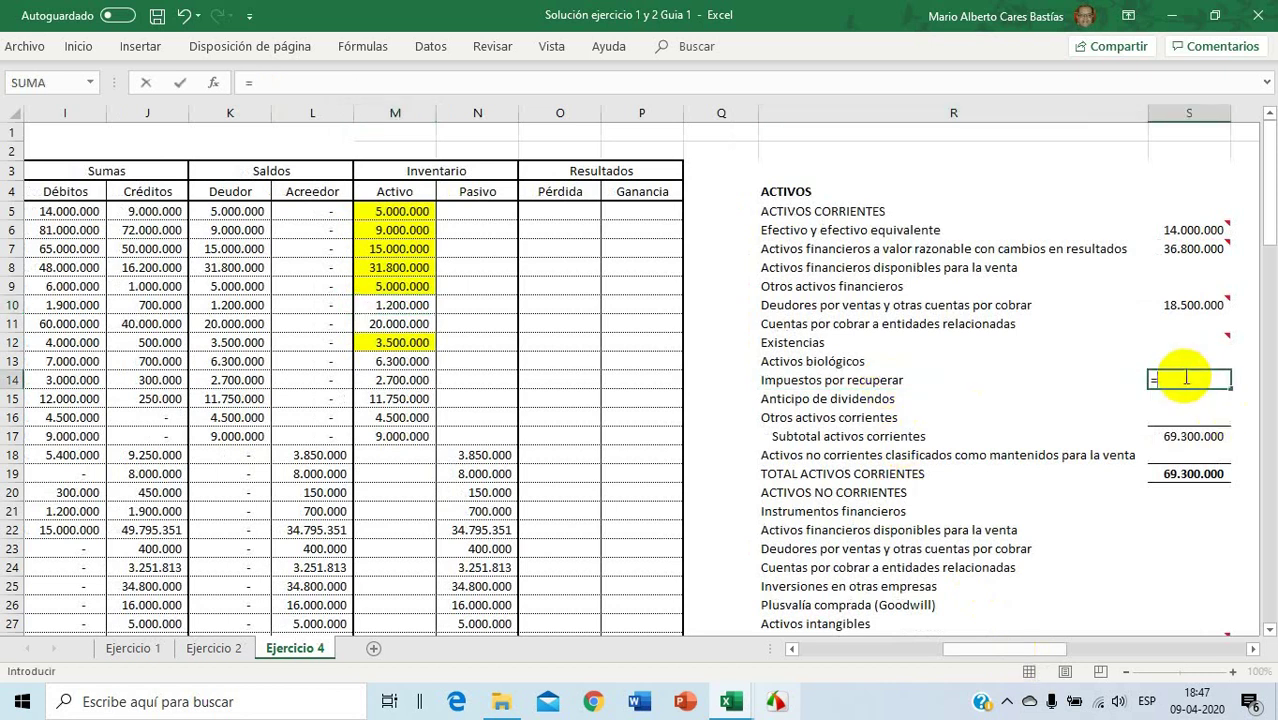
left_click(416, 307)
key("Return")
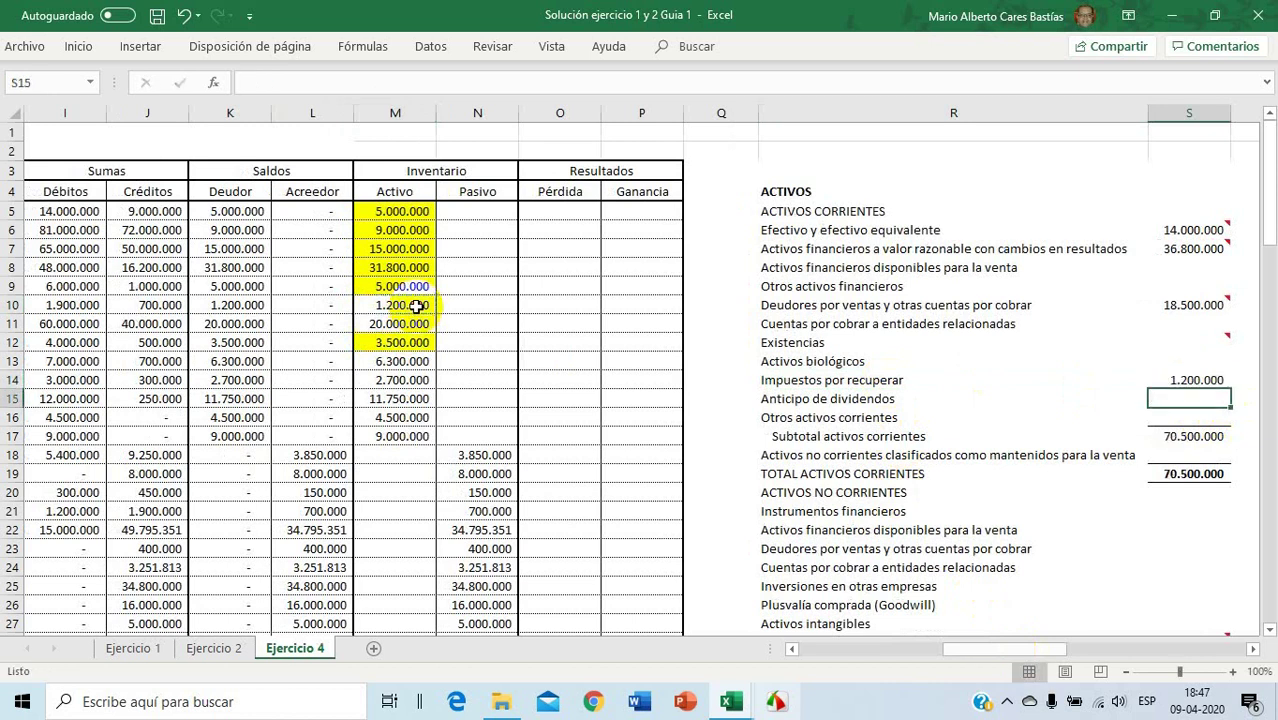
Add a note reading "PPM" to the Impuestos por recuperar amount in S14
left_click(416, 306)
mouse_move(964, 655)
left_mouse_down()
mouse_move(898, 662)
mouse_move(984, 655)
left_mouse_up()
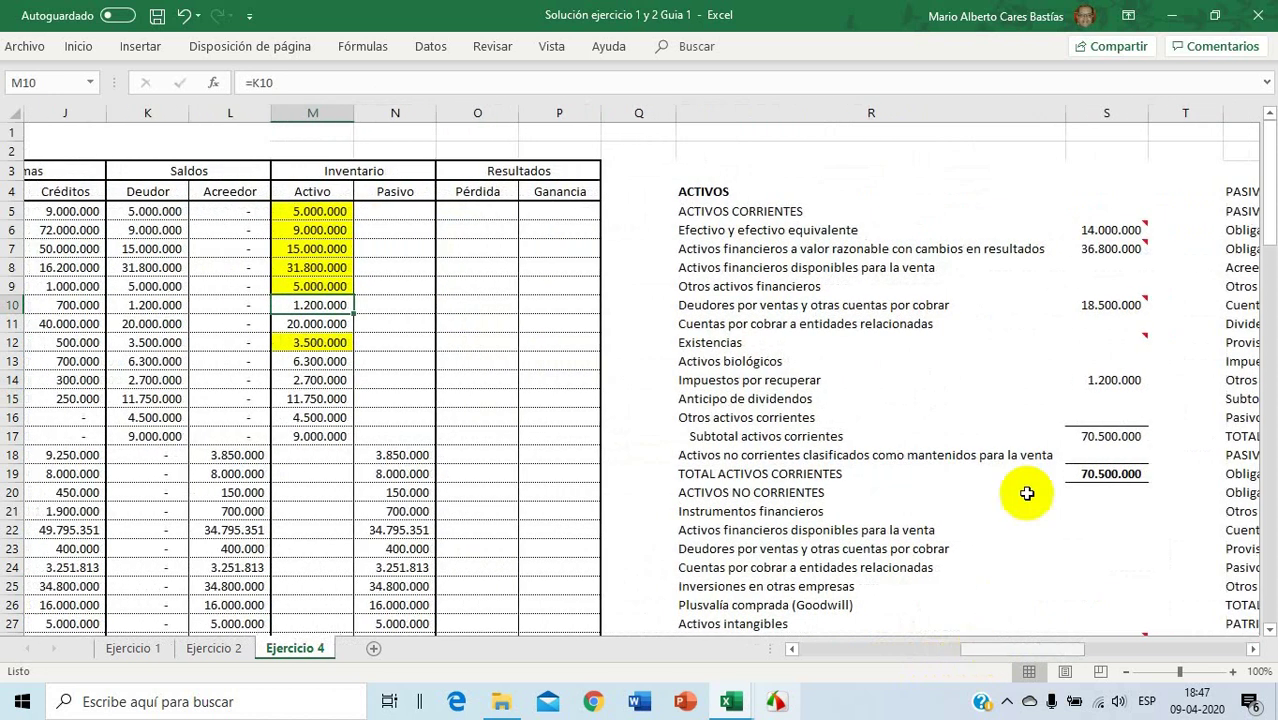
right_click(1108, 379)
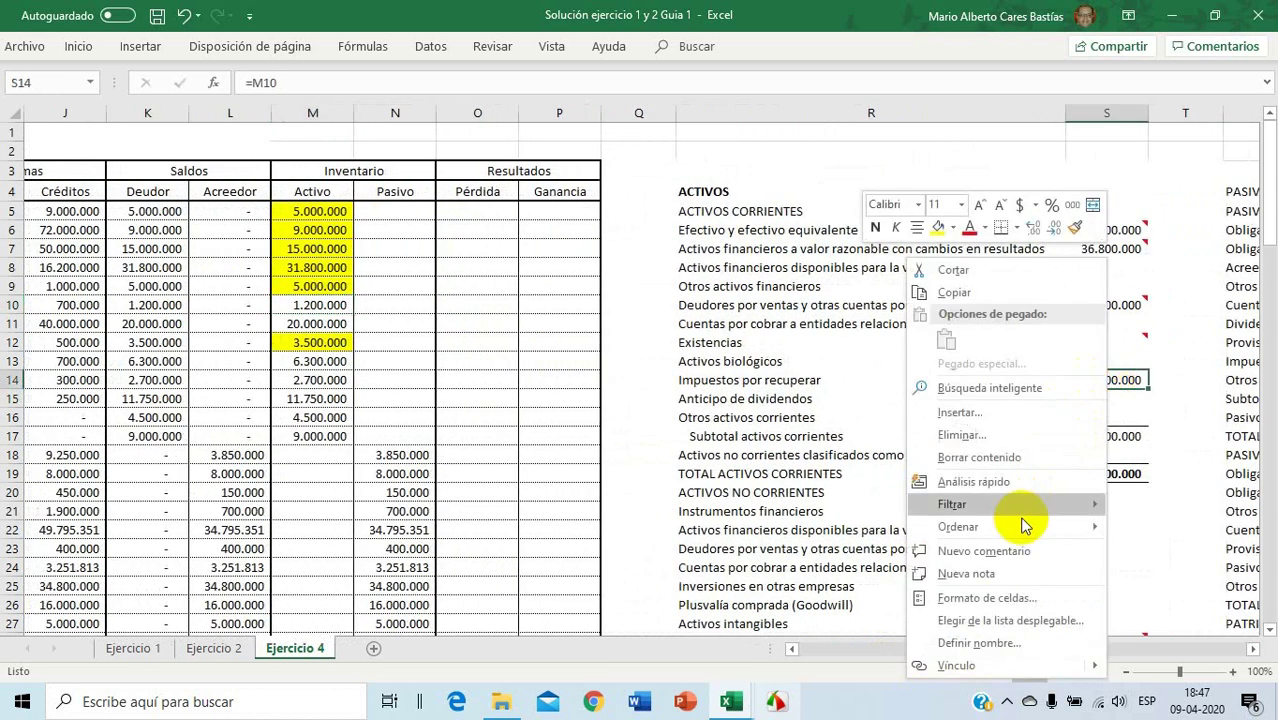
left_click(1000, 575)
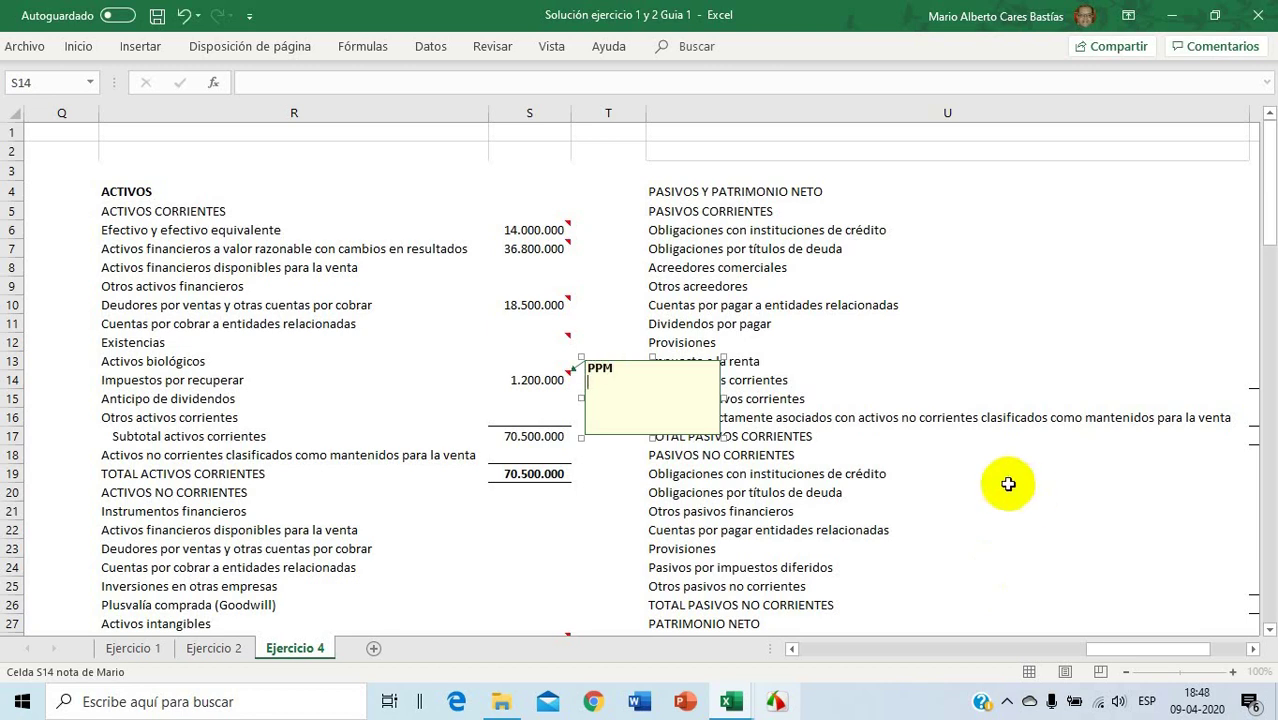
left_click(990, 360)
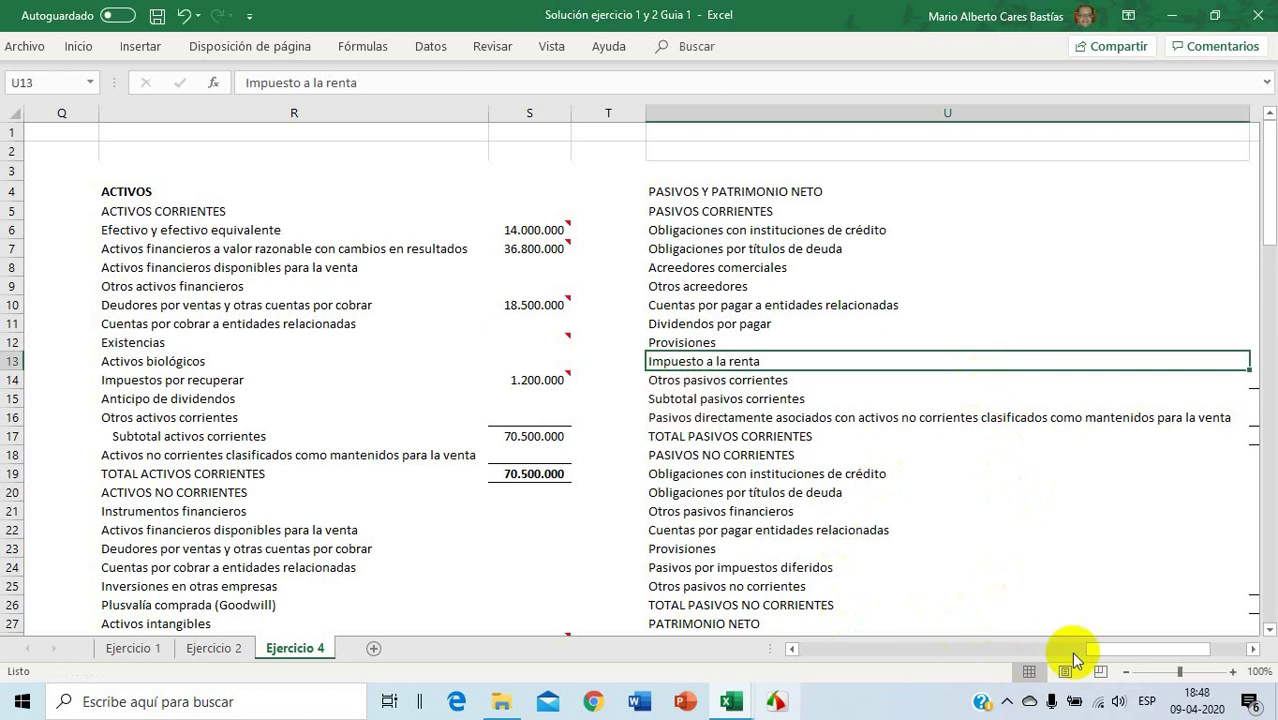
Fill the Inventario Activo amounts of PPM in M10 and Mercaderías in M11 with yellow
left_click_drag(1095, 652, 915, 660)
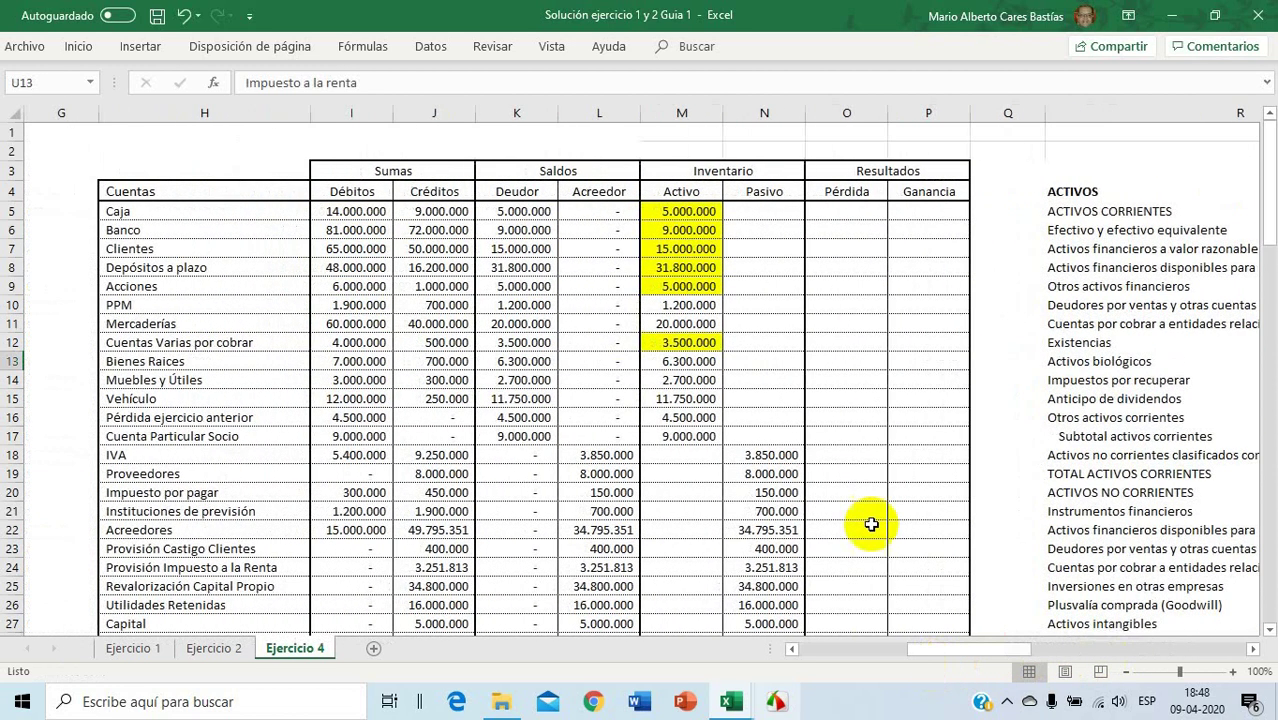
right_click(698, 305)
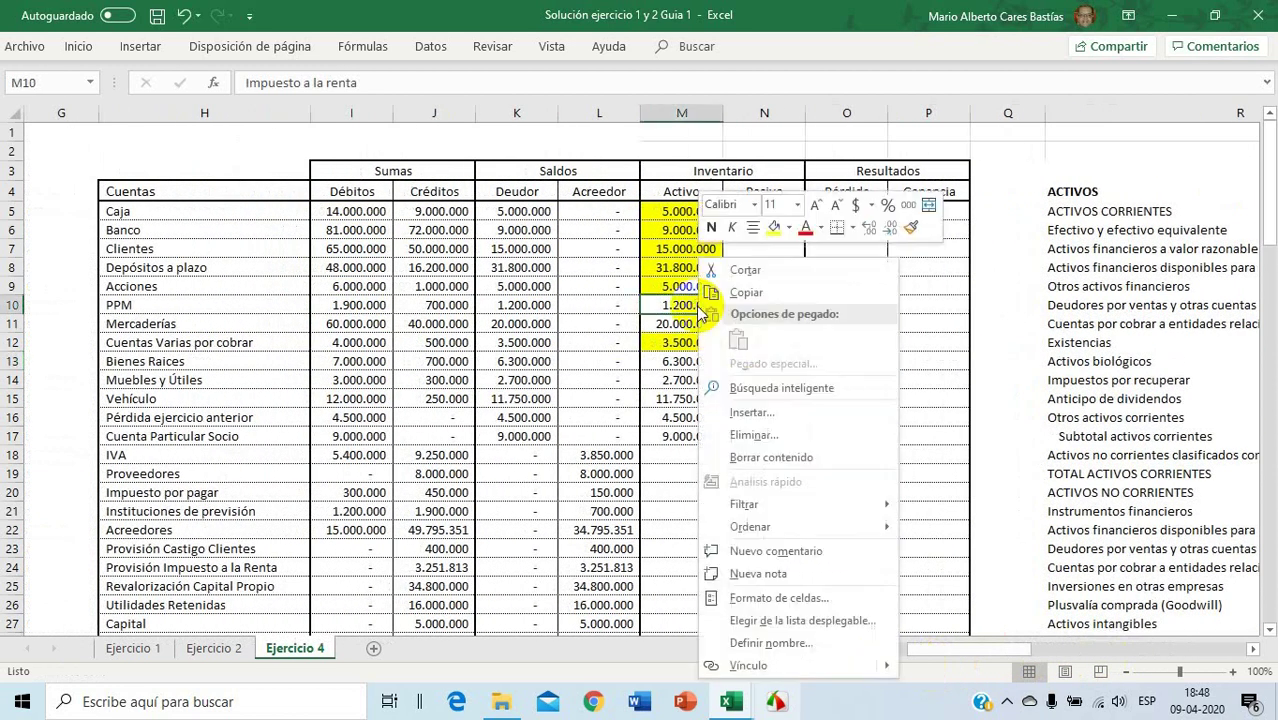
left_click(772, 226)
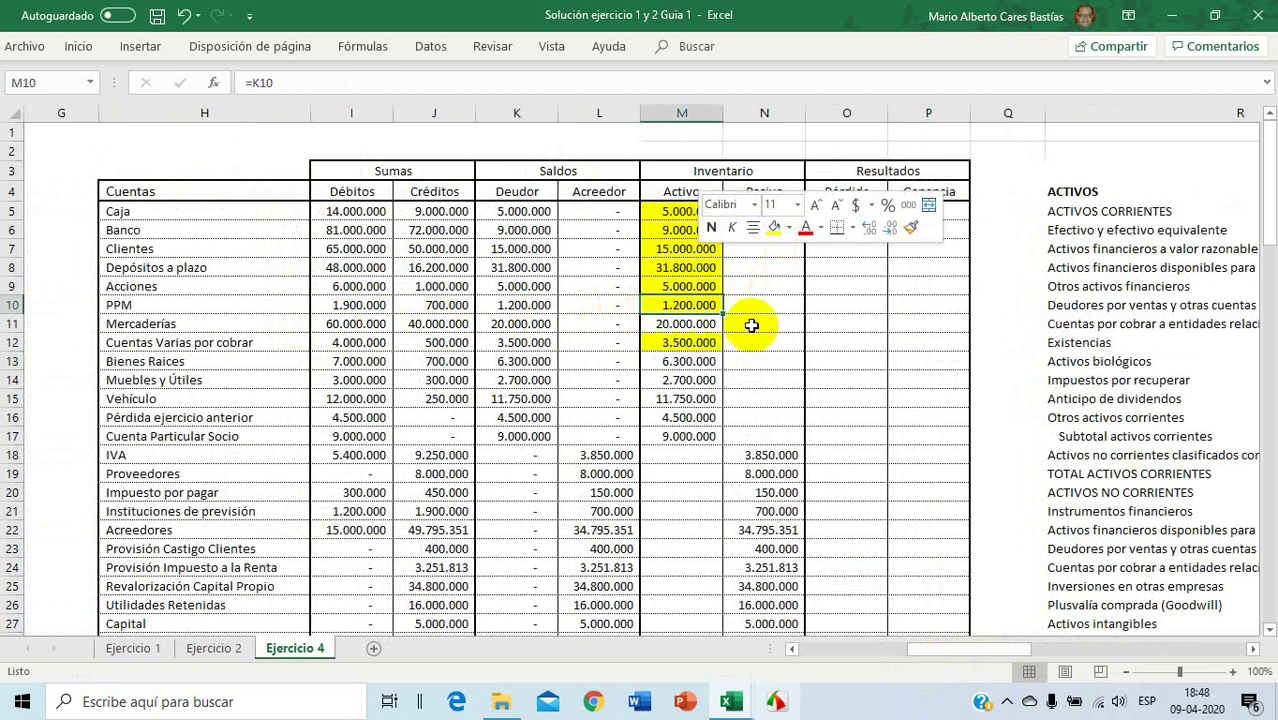
left_click(1088, 344)
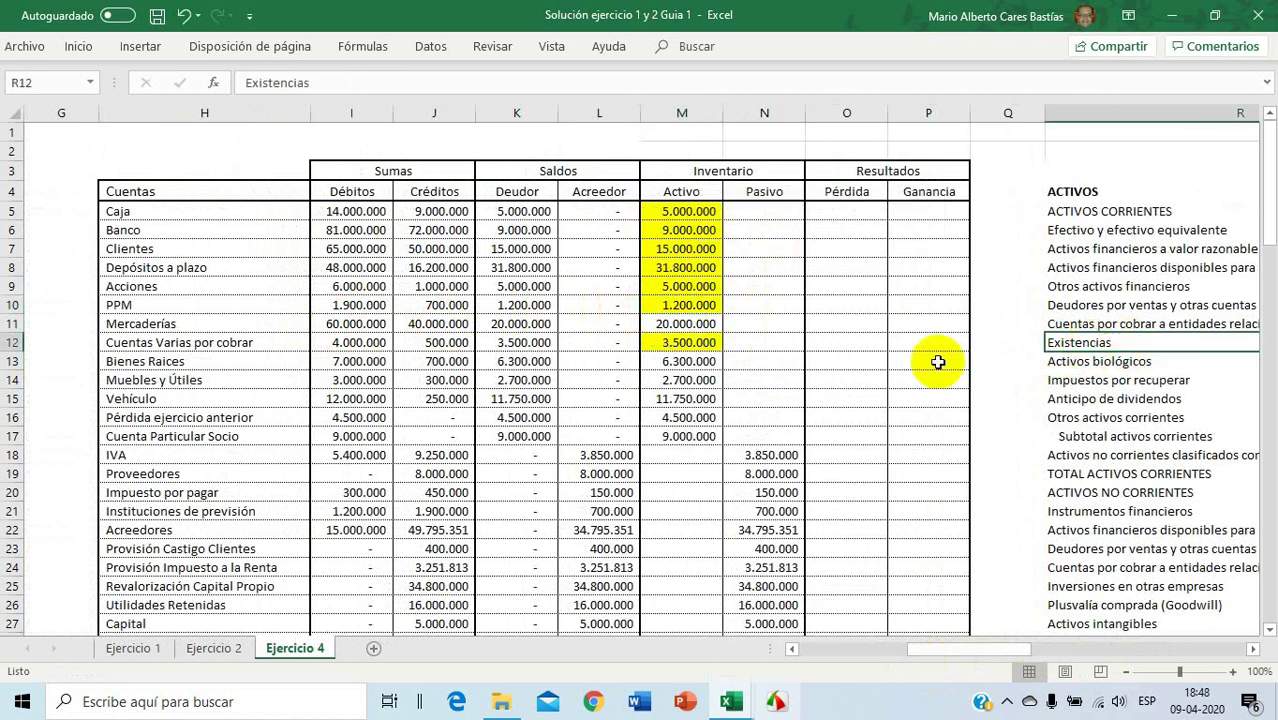
left_click(684, 322)
right_click(684, 322)
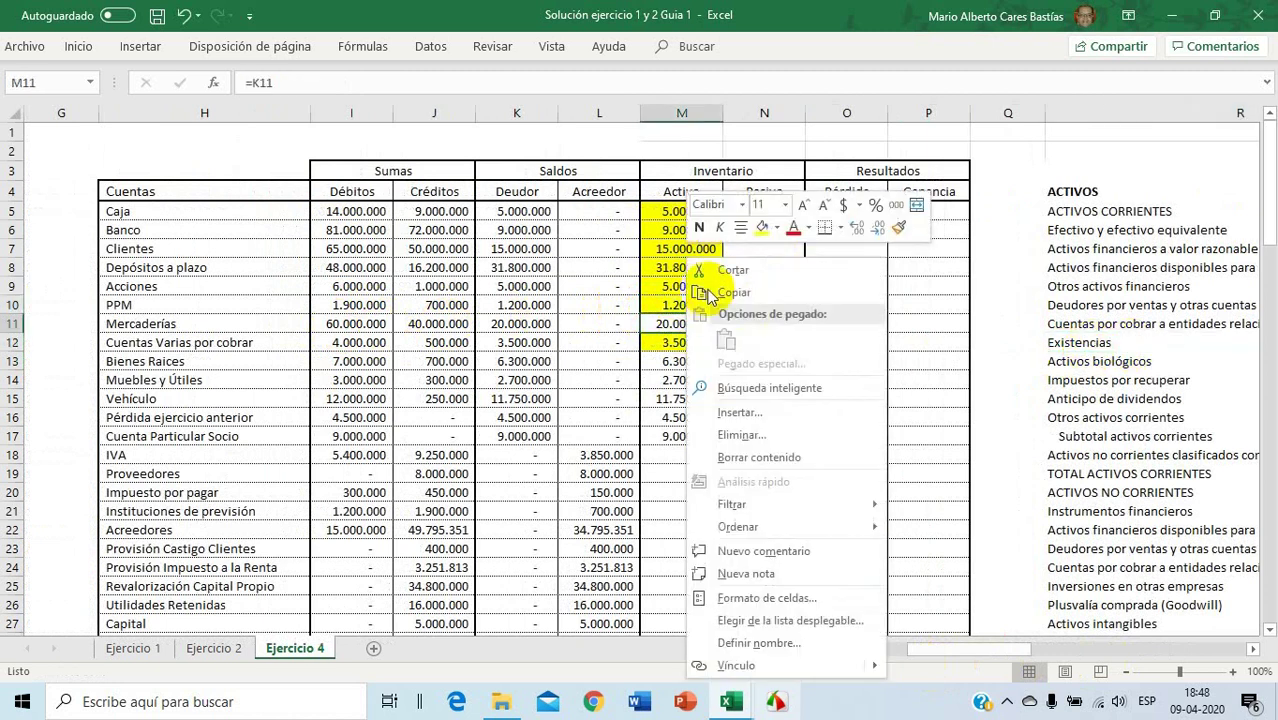
left_click(762, 227)
Enter =M11 in S12 to bring the Mercaderías balance into Existencias
left_click(1075, 342)
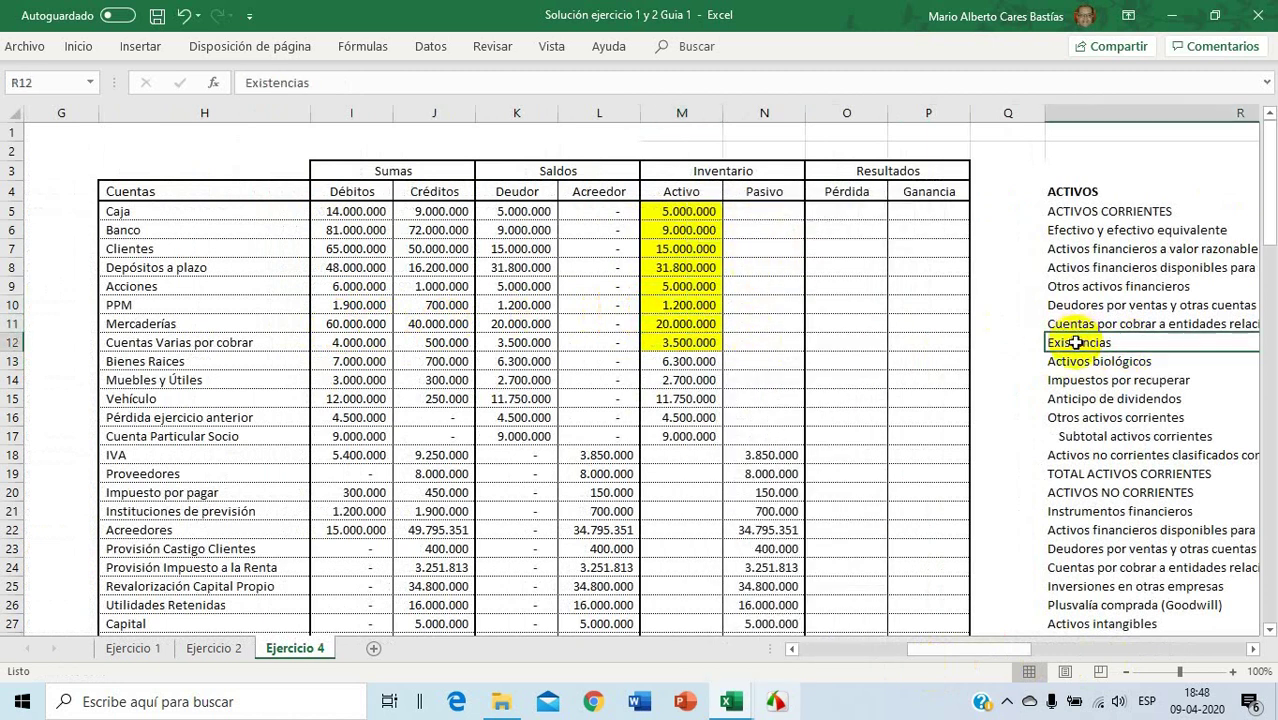
key("Right")
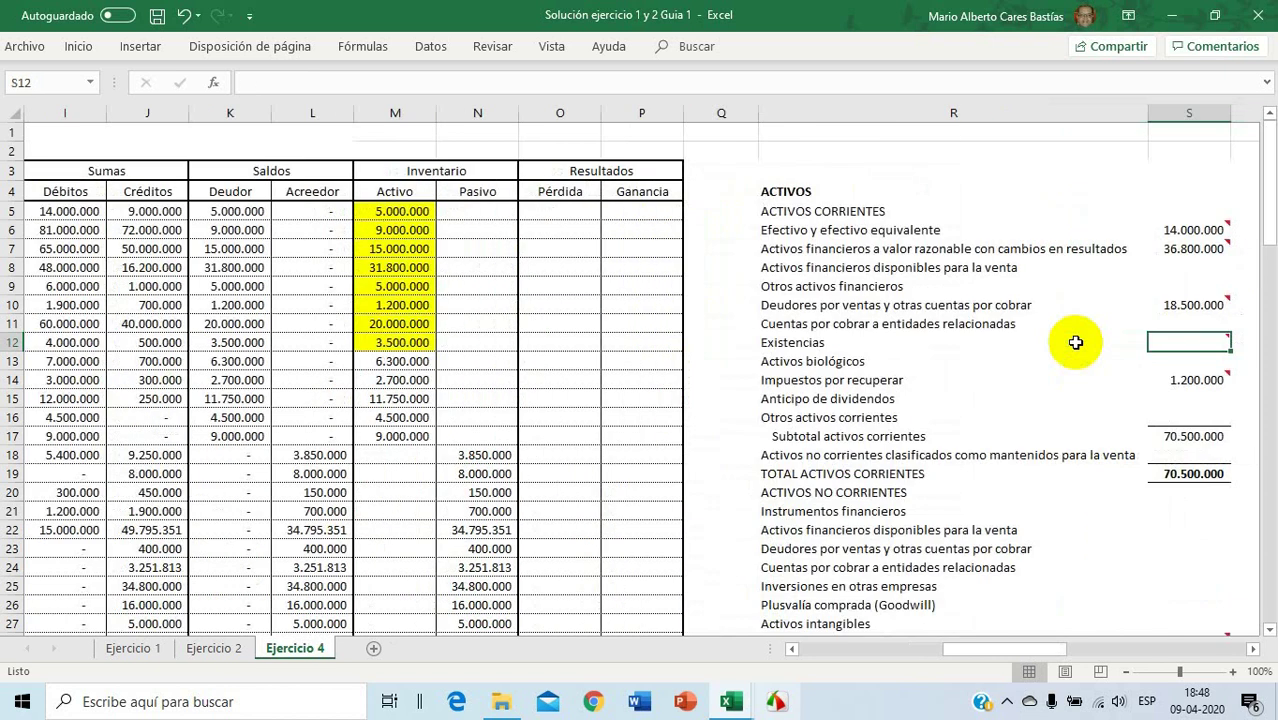
type("=")
left_click(419, 323)
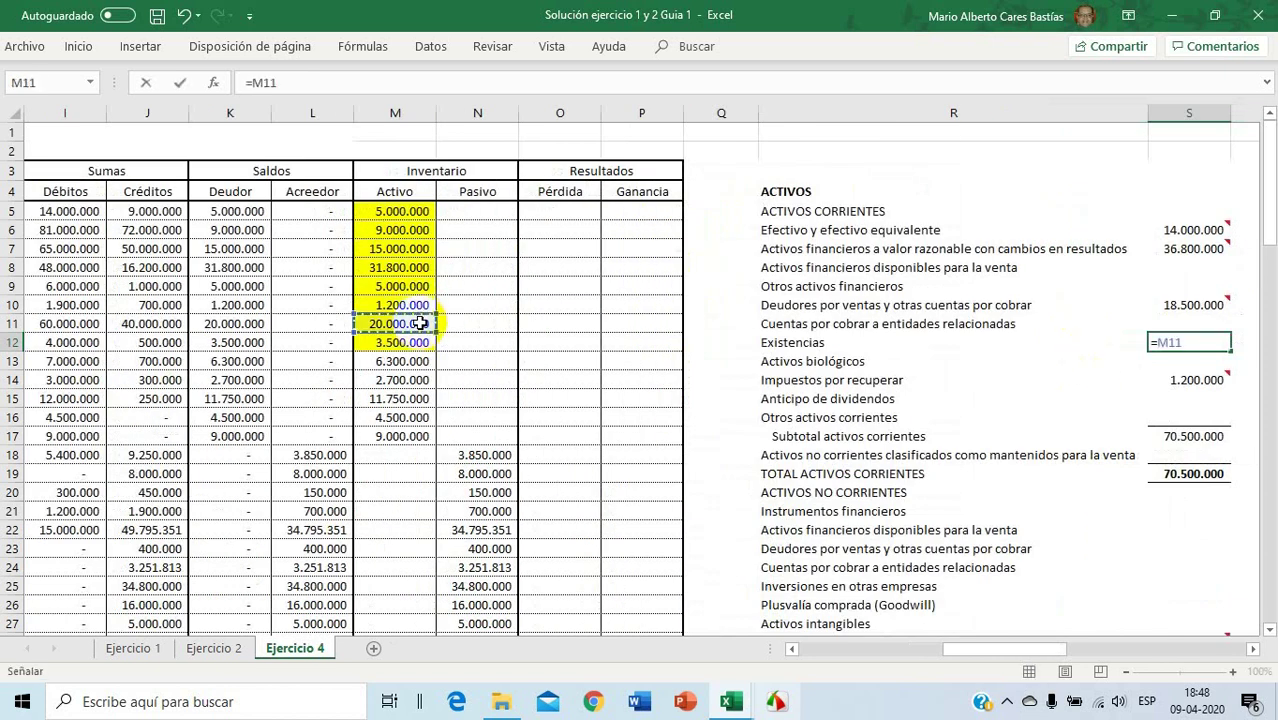
key("Return")
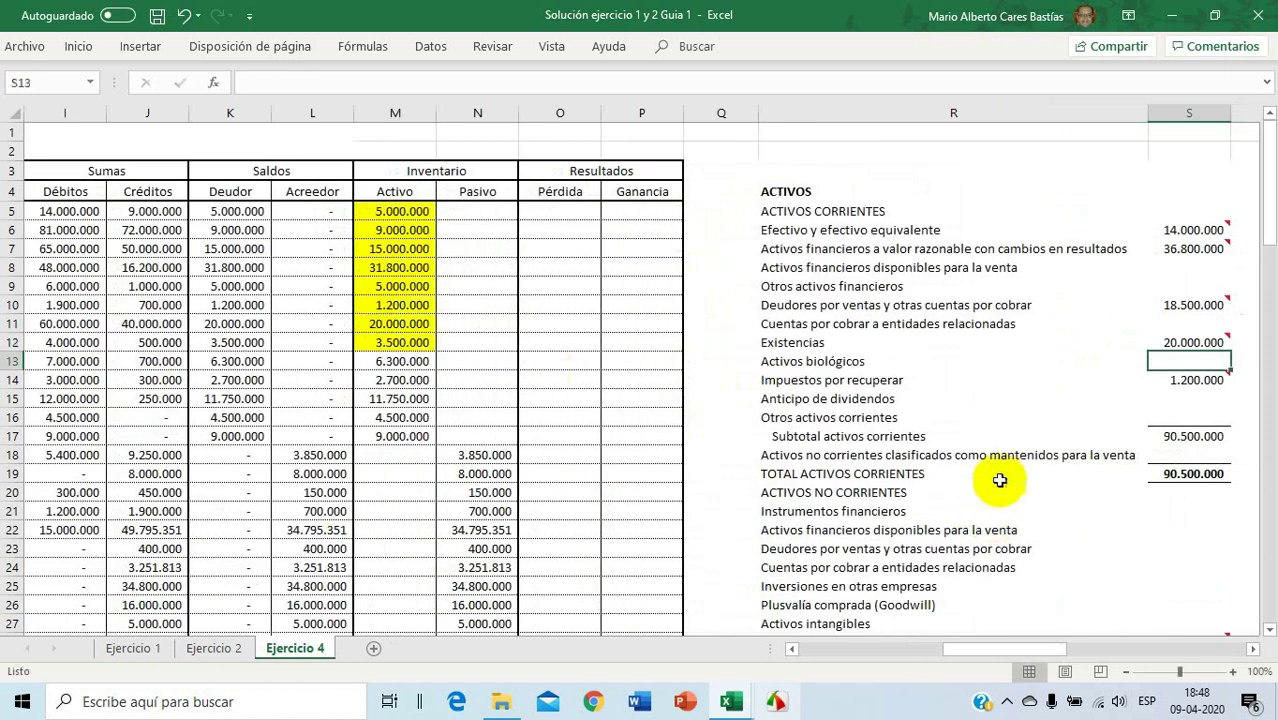
Review the Bienes Raices, Muebles y Útiles and Vehículo accounts and start a formula in S28 for Propiedad, planta y equipos
left_click_drag(1004, 650, 915, 668)
left_click_drag(452, 211, 457, 432)
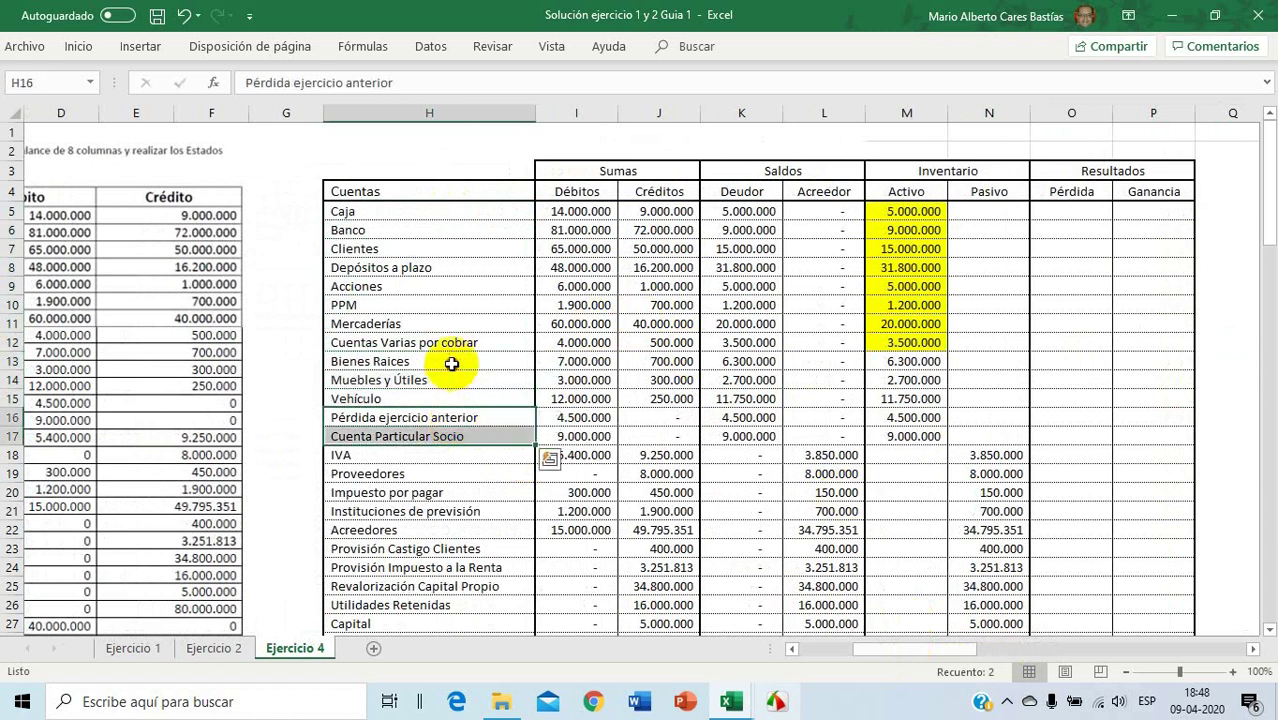
left_click_drag(456, 363, 456, 394)
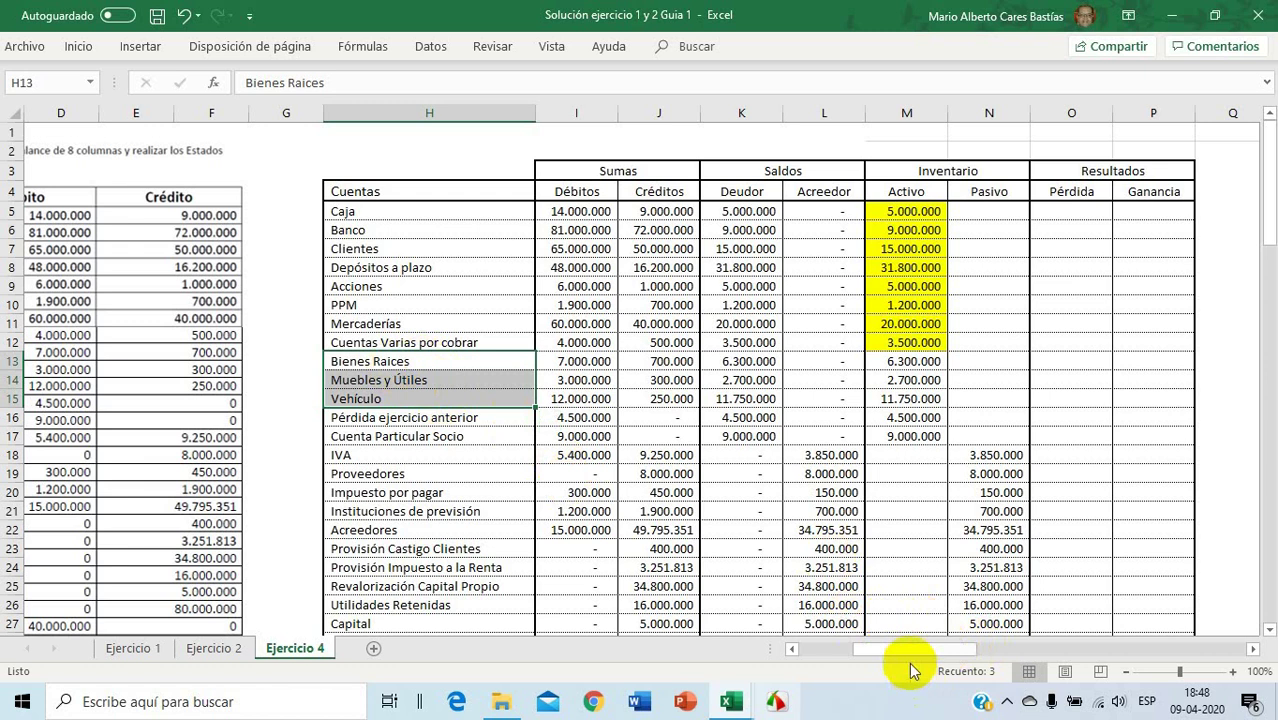
left_click_drag(913, 650, 1033, 672)
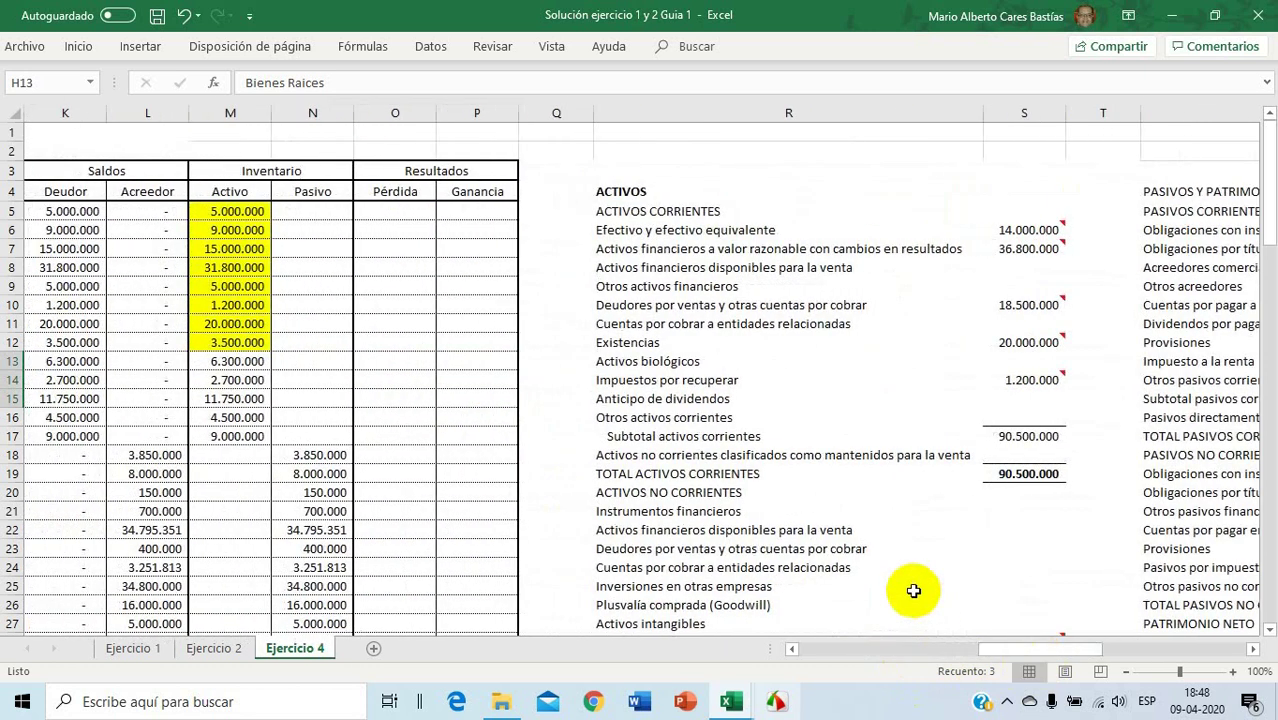
scroll(913, 590, "down", 2)
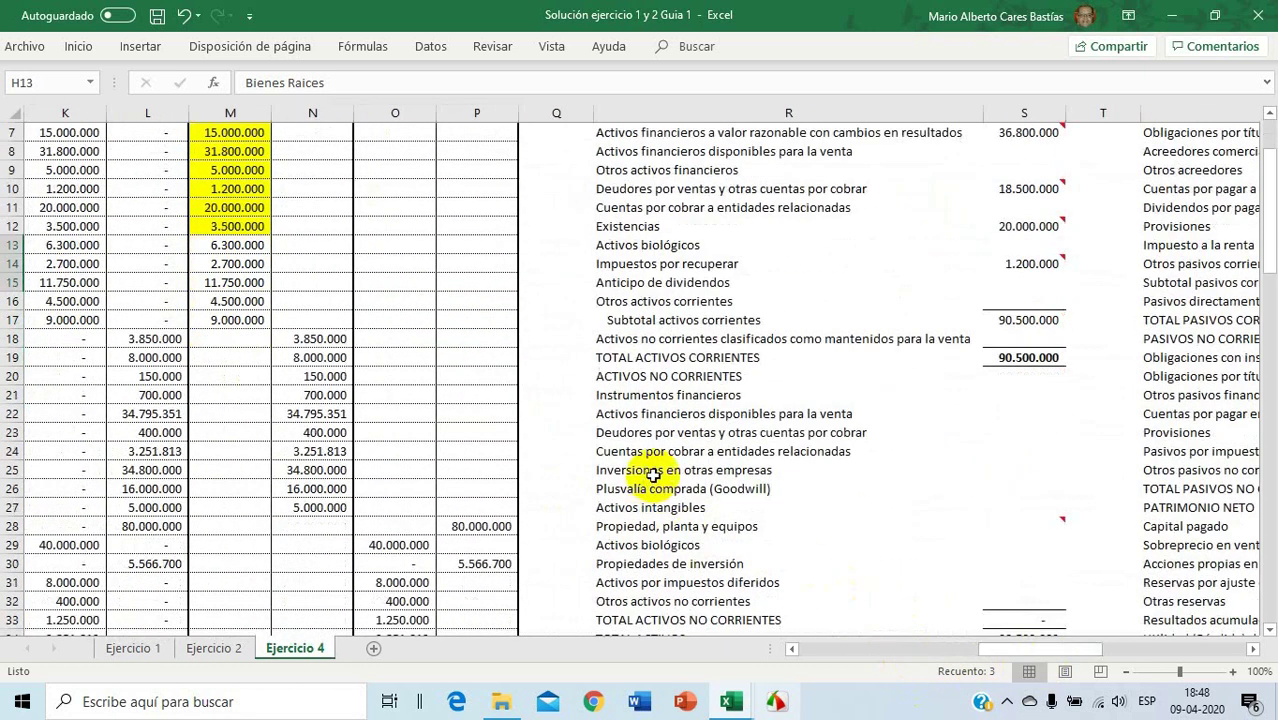
left_click(652, 563)
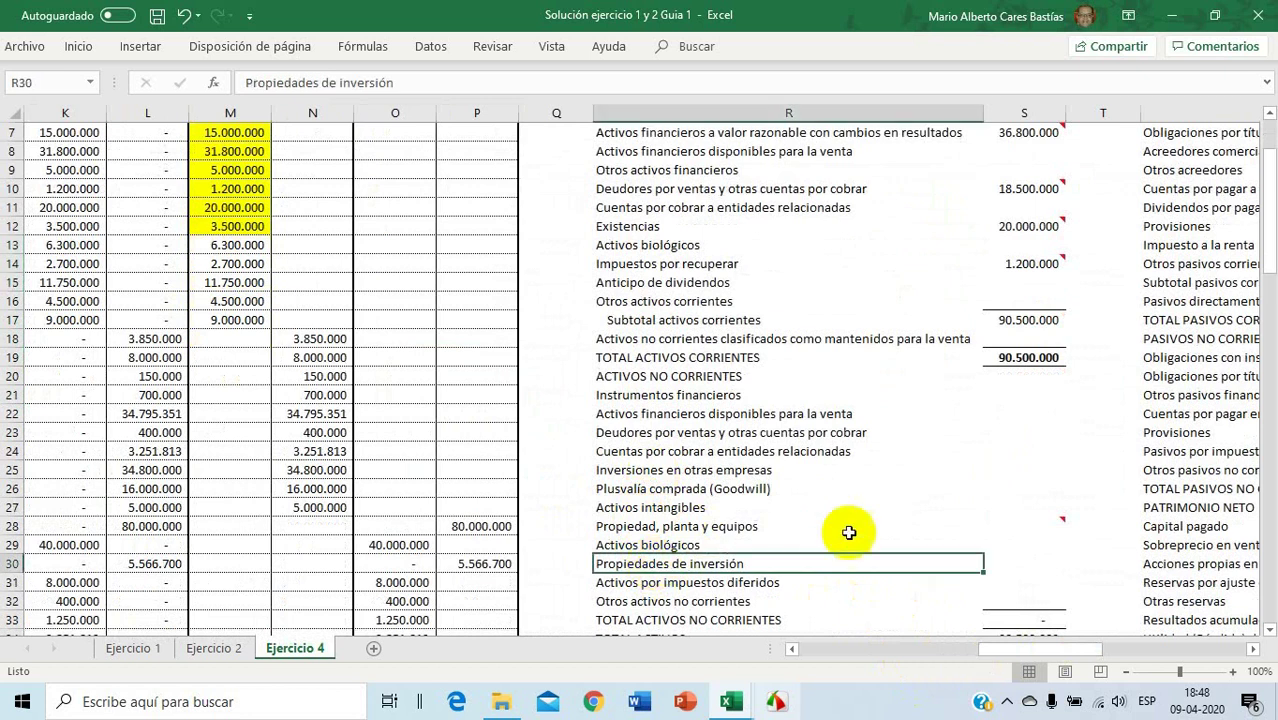
left_click(1019, 522)
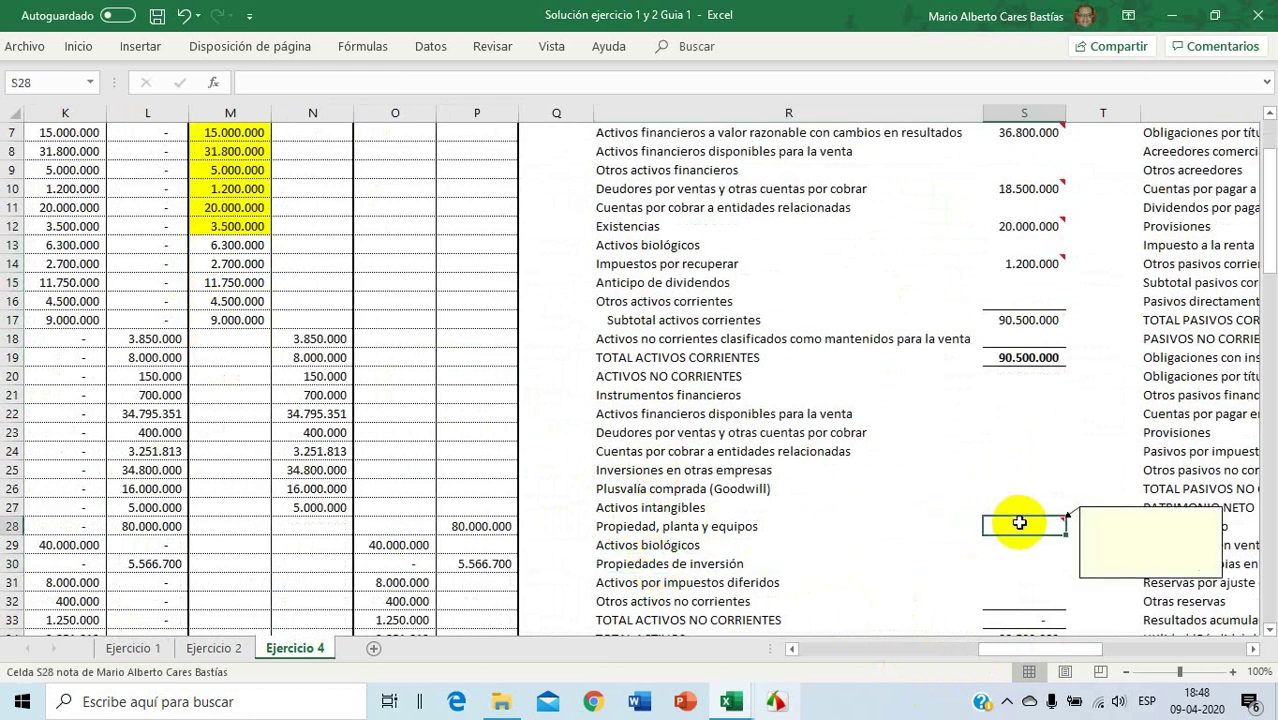
type("=")
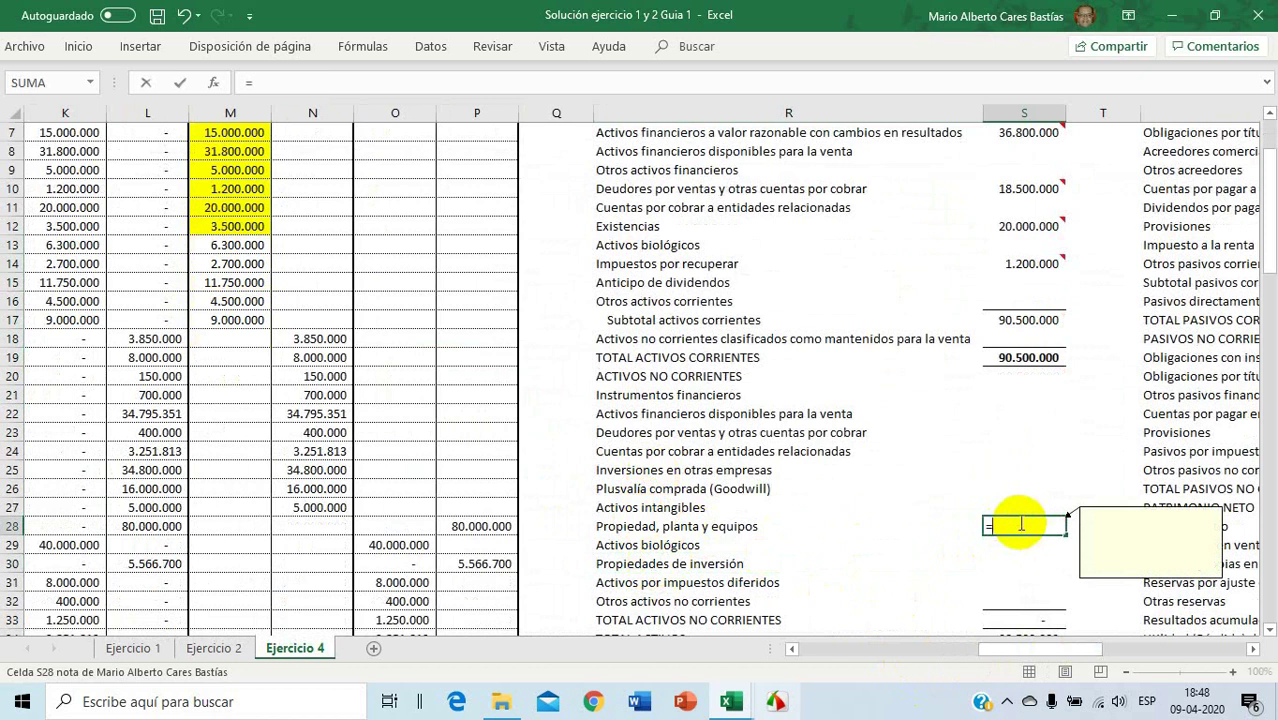
left_click(1005, 652)
left_click_drag(1005, 652, 933, 652)
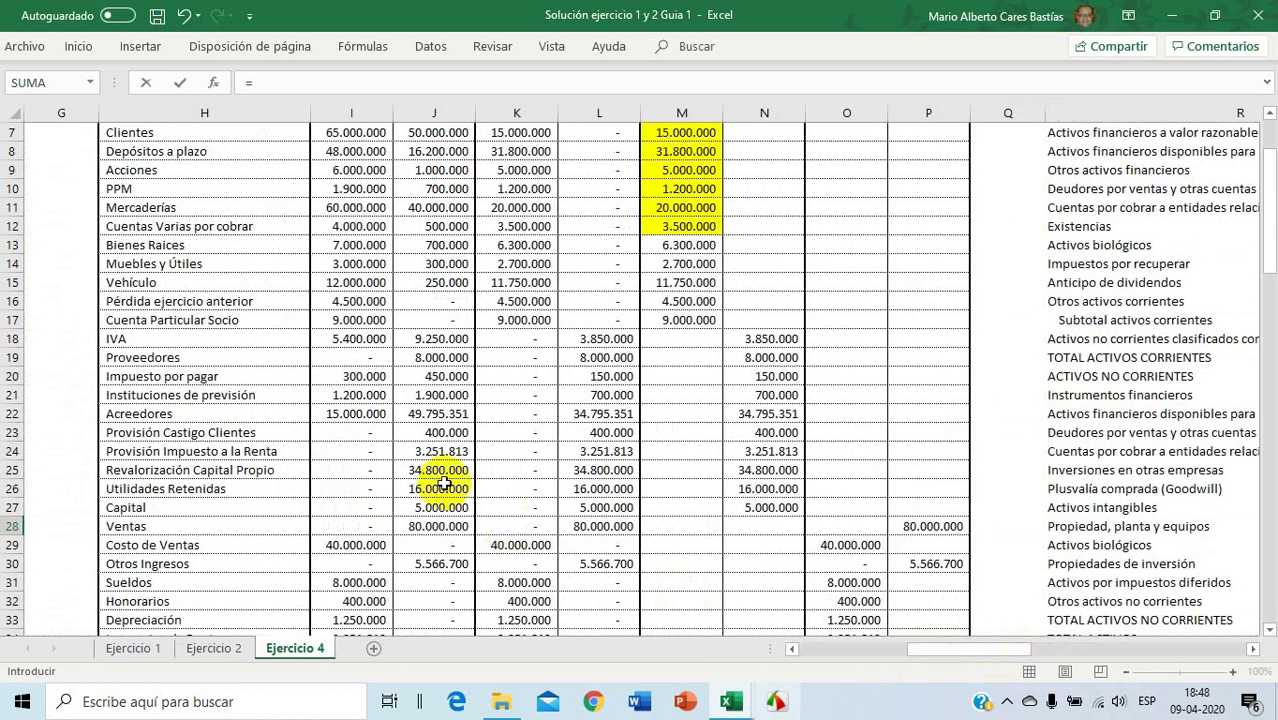
left_click(171, 244)
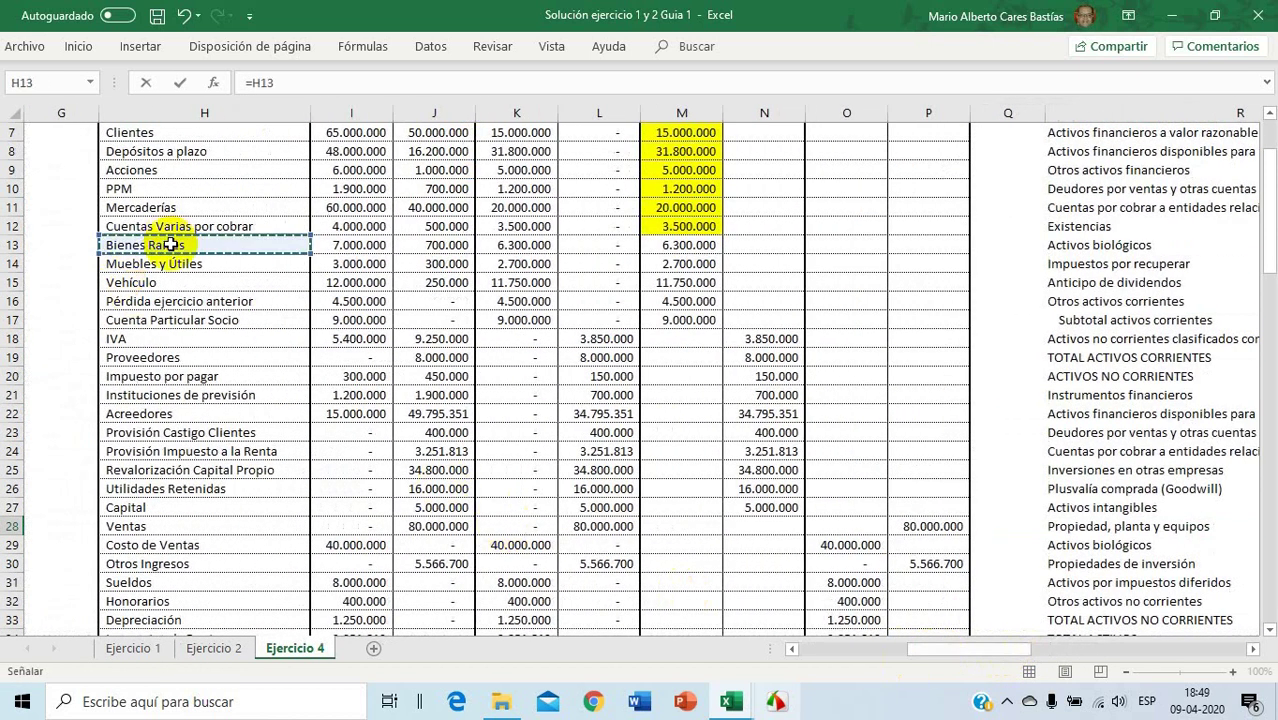
type("+")
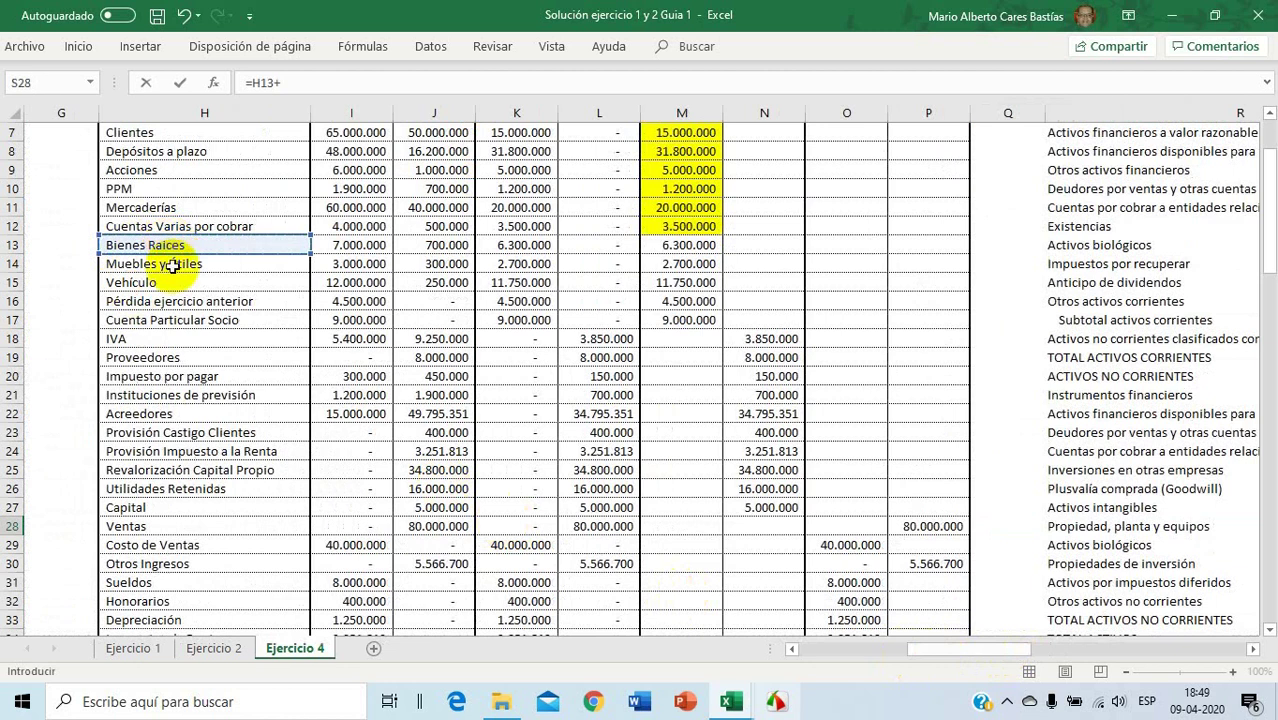
left_click(366, 86)
key("BackSpace")
key("BackSpace")
key("BackSpace")
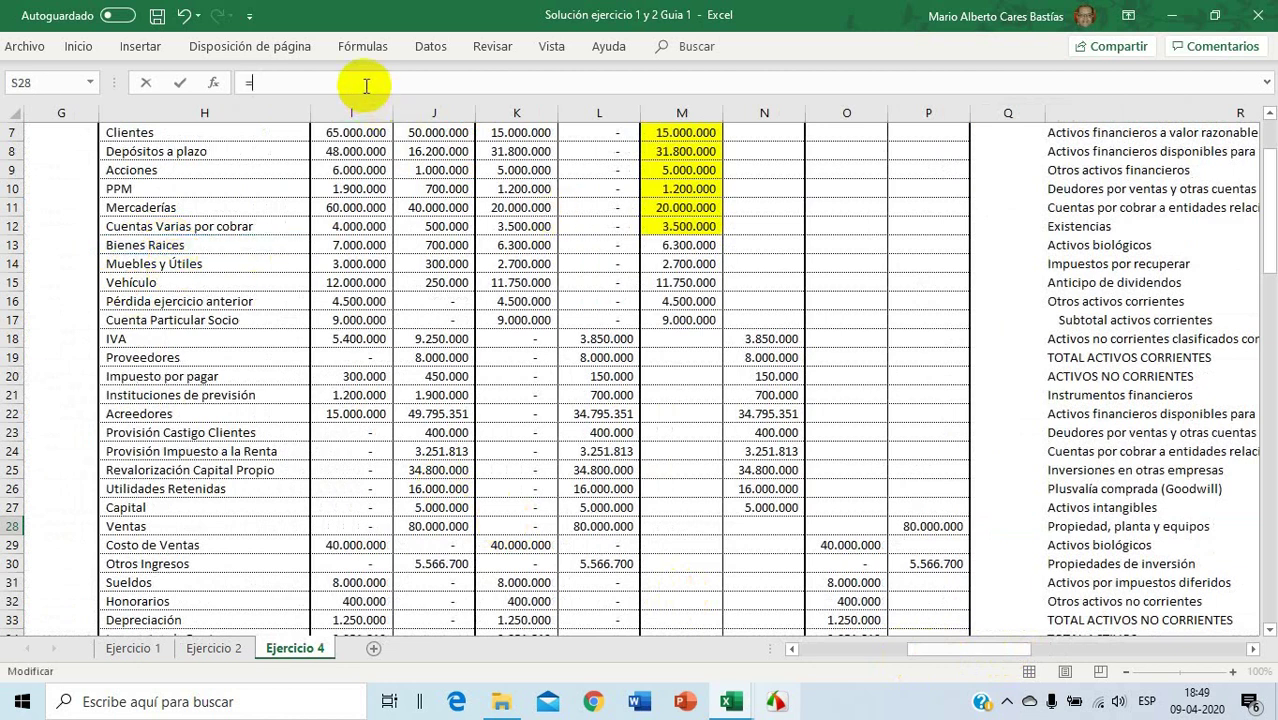
Complete the S28 formula as =M13+M14+M15 to sum the Bienes Raices, Muebles y Útiles and Vehículo balances
left_click(697, 248)
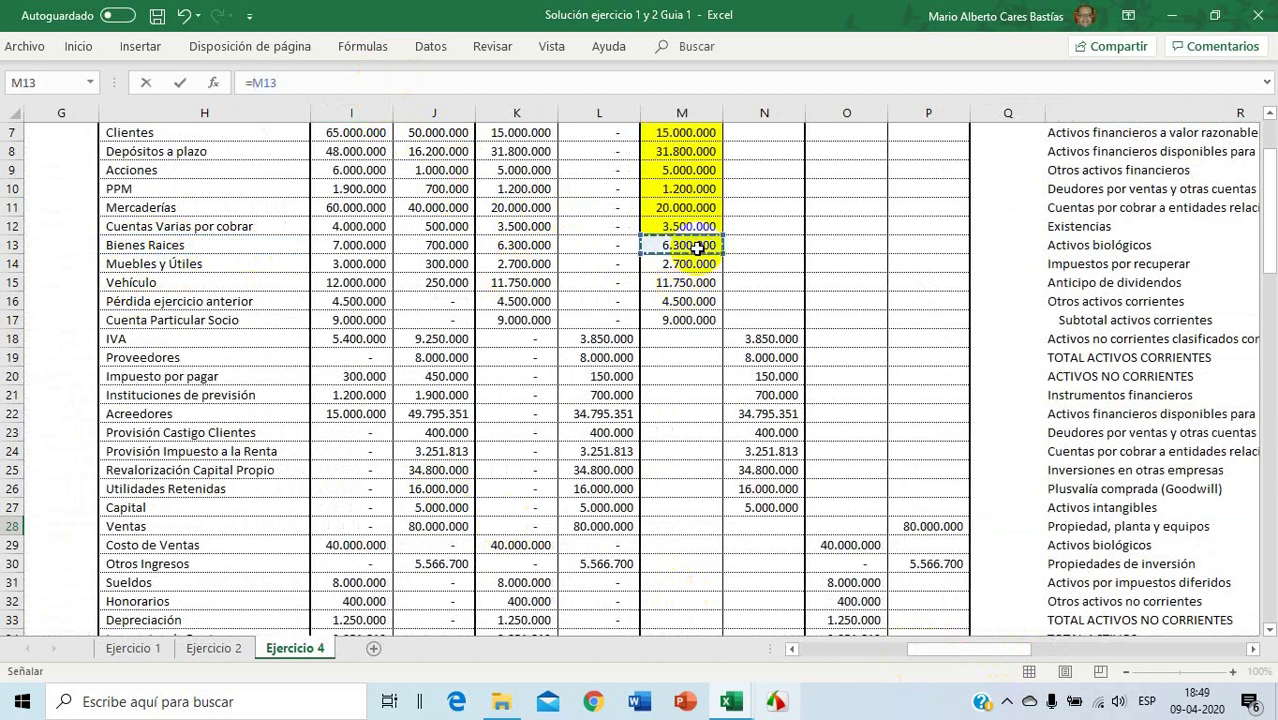
type("+")
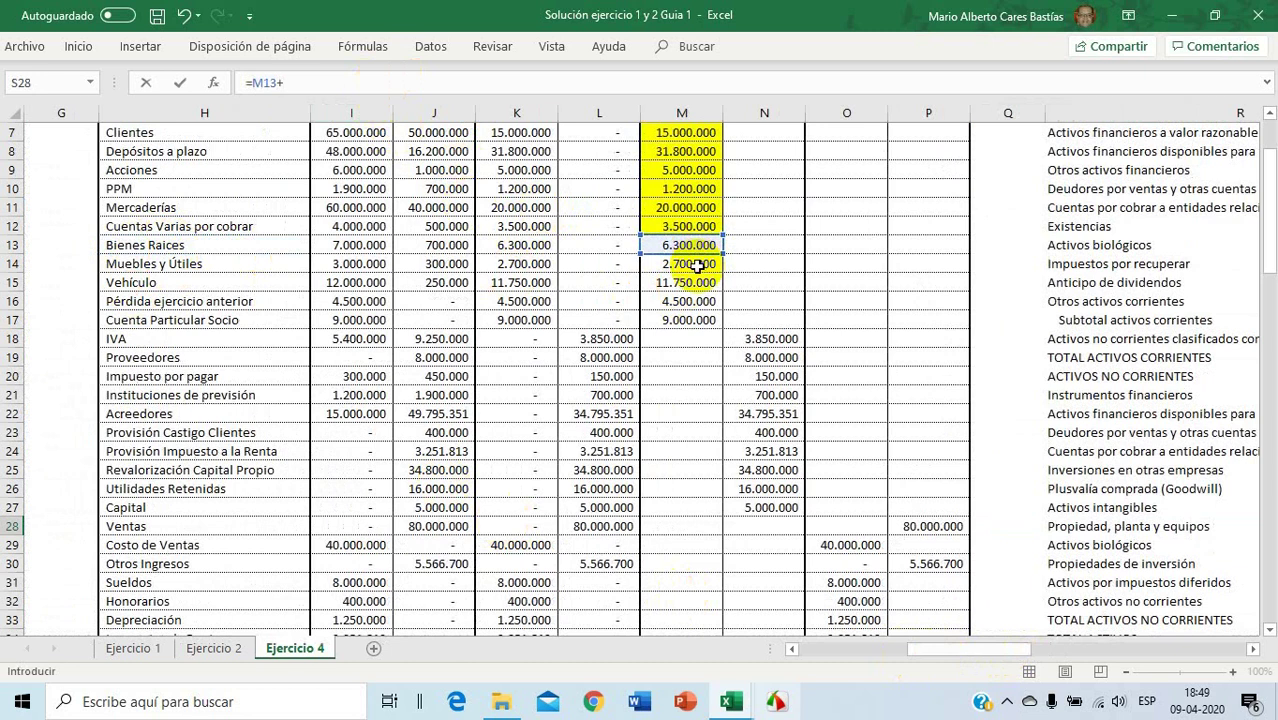
left_click(697, 266)
type("+")
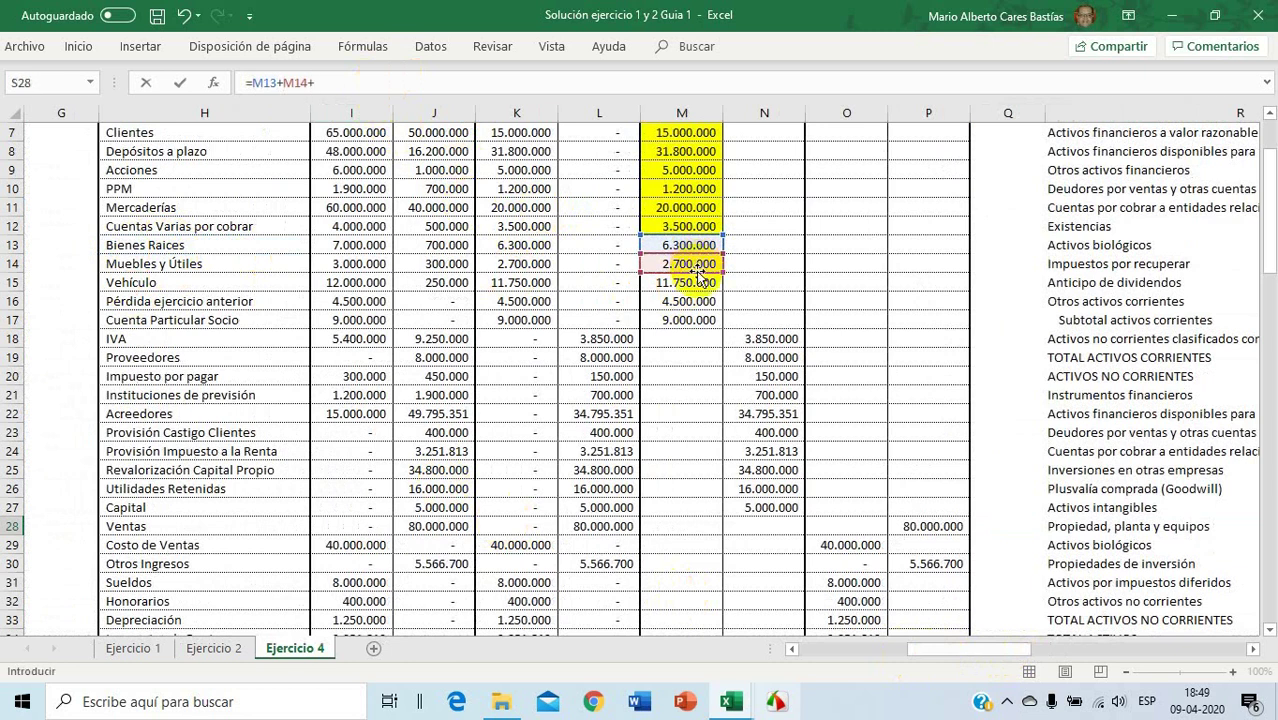
left_click(699, 283)
key("Return")
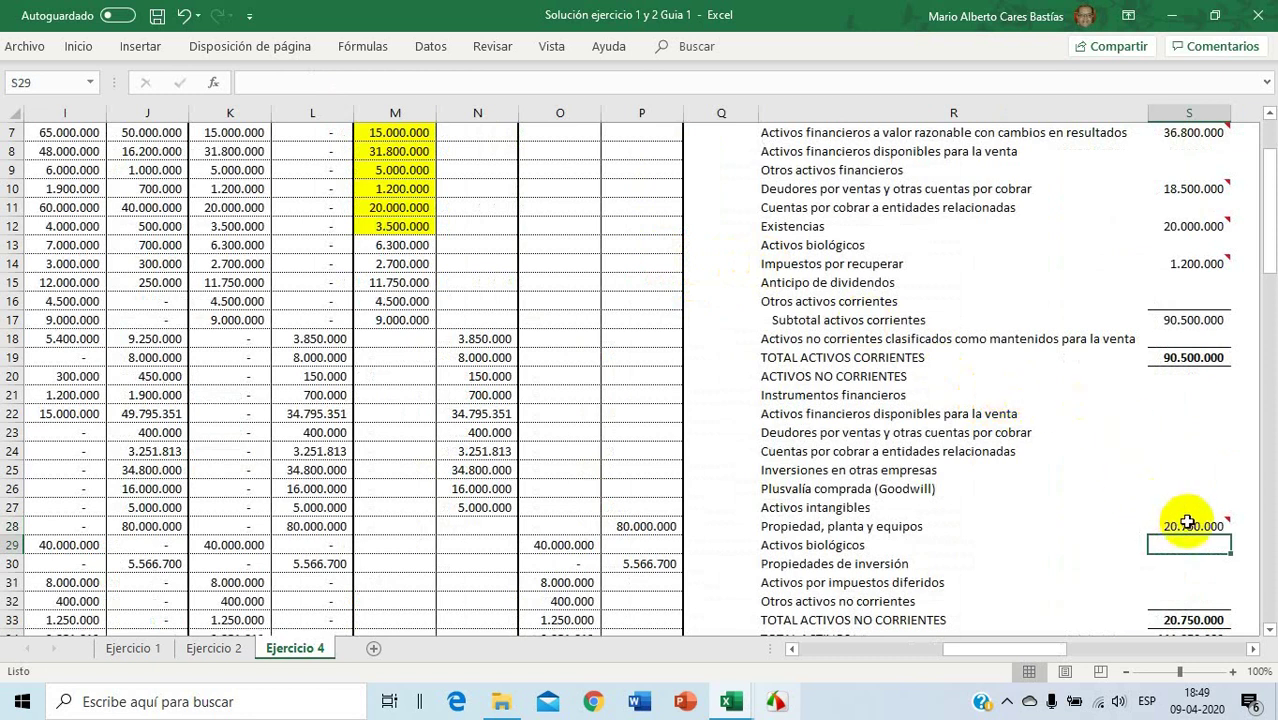
Edit the note on the Propiedad, planta y equipos amount in S28 to read "Bienes Raices, Muebles y equipos y Vehículos"
mouse_move(1188, 525)
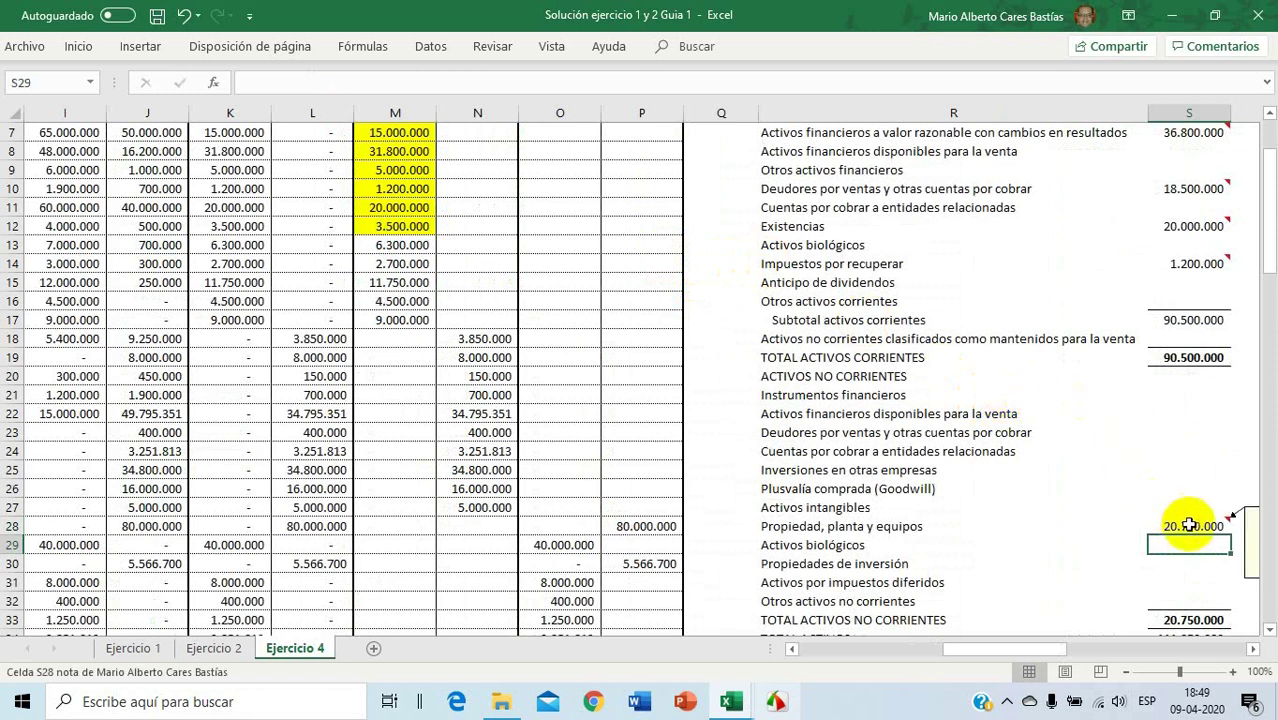
left_click(1253, 648)
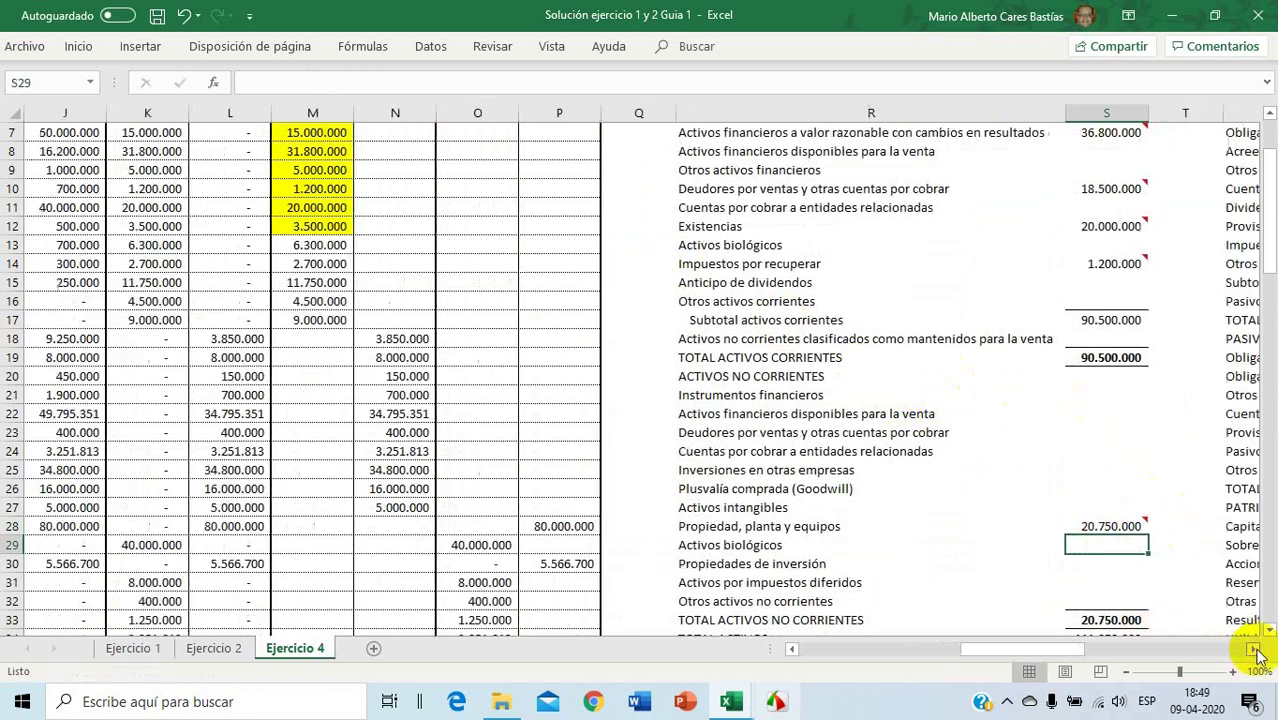
right_click(1131, 520)
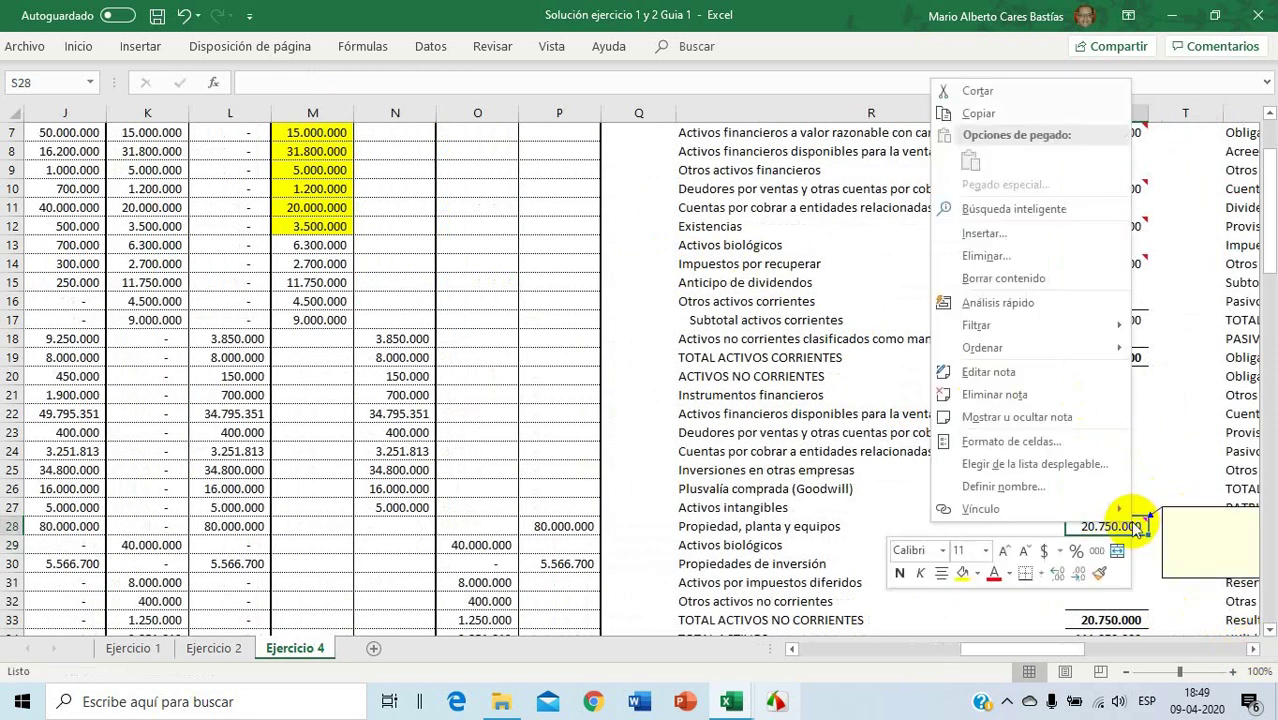
left_click(1013, 370)
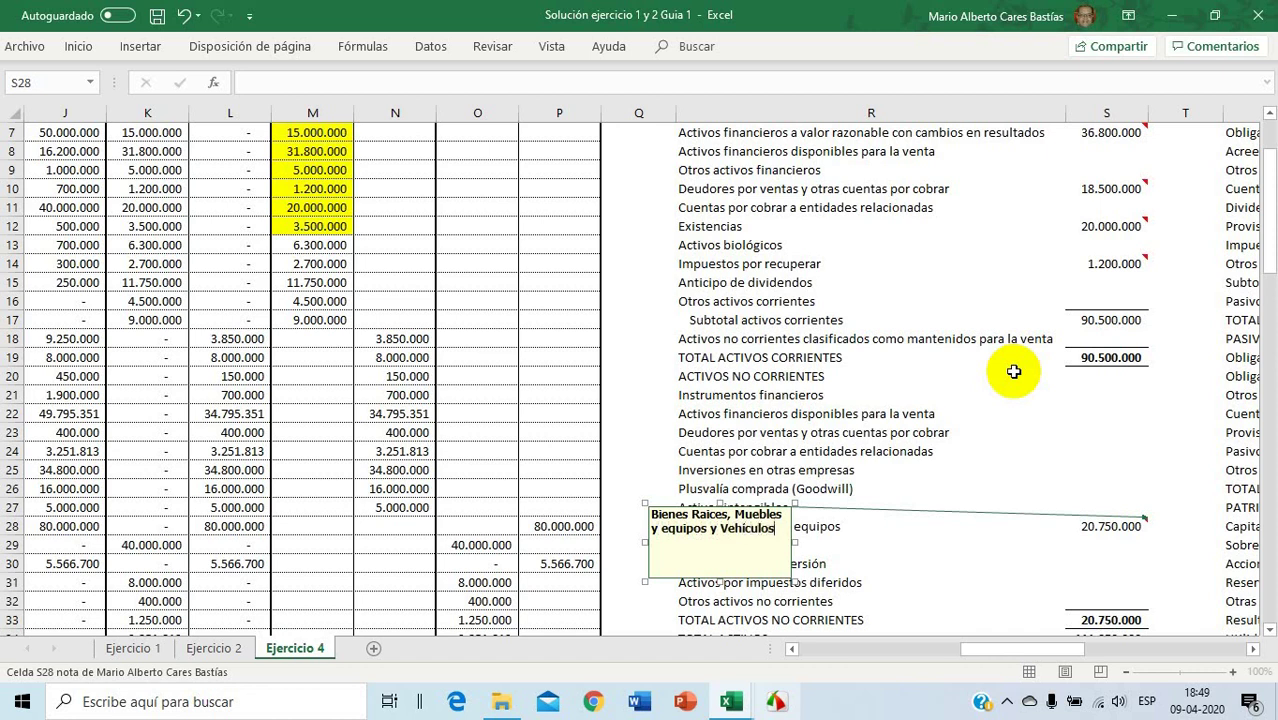
left_click(1144, 417)
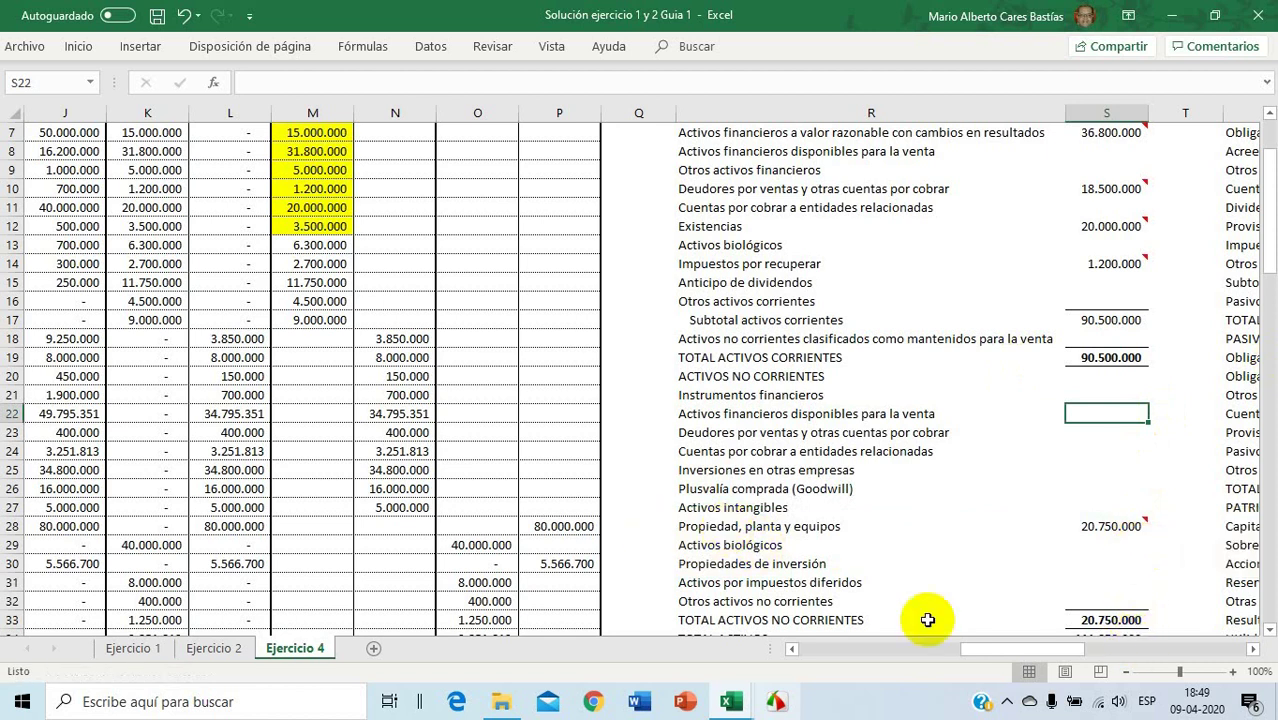
Fill the Inventario Activo amounts of Bienes Raices, Muebles y Útiles and Vehículo in M13:M15 with yellow
left_click_drag(998, 648, 900, 655)
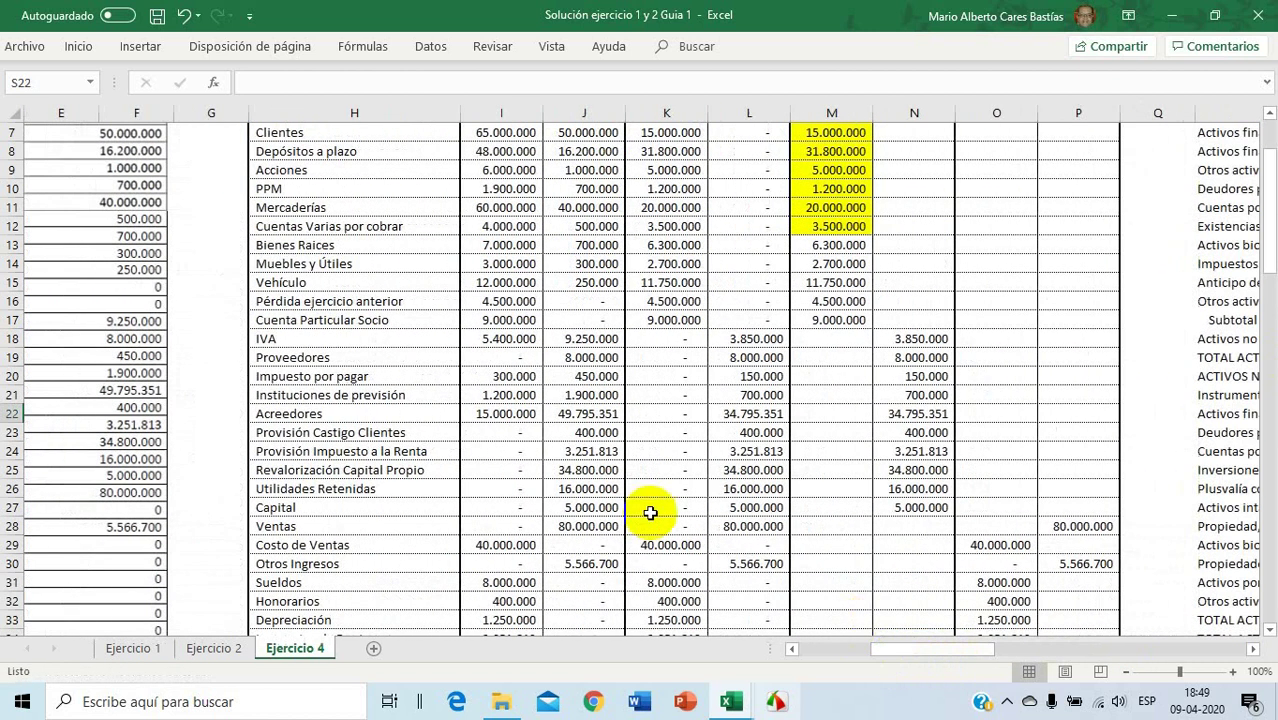
left_click(820, 248)
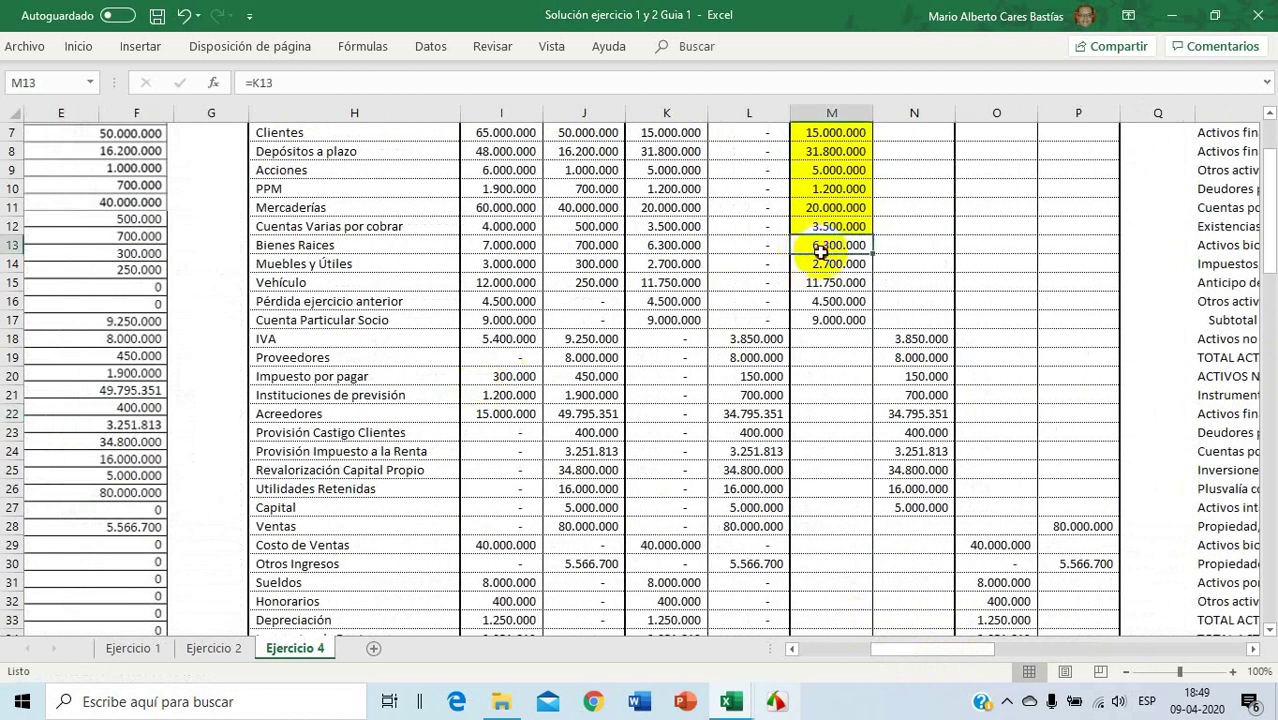
left_click_drag(820, 250, 824, 278)
right_click(824, 258)
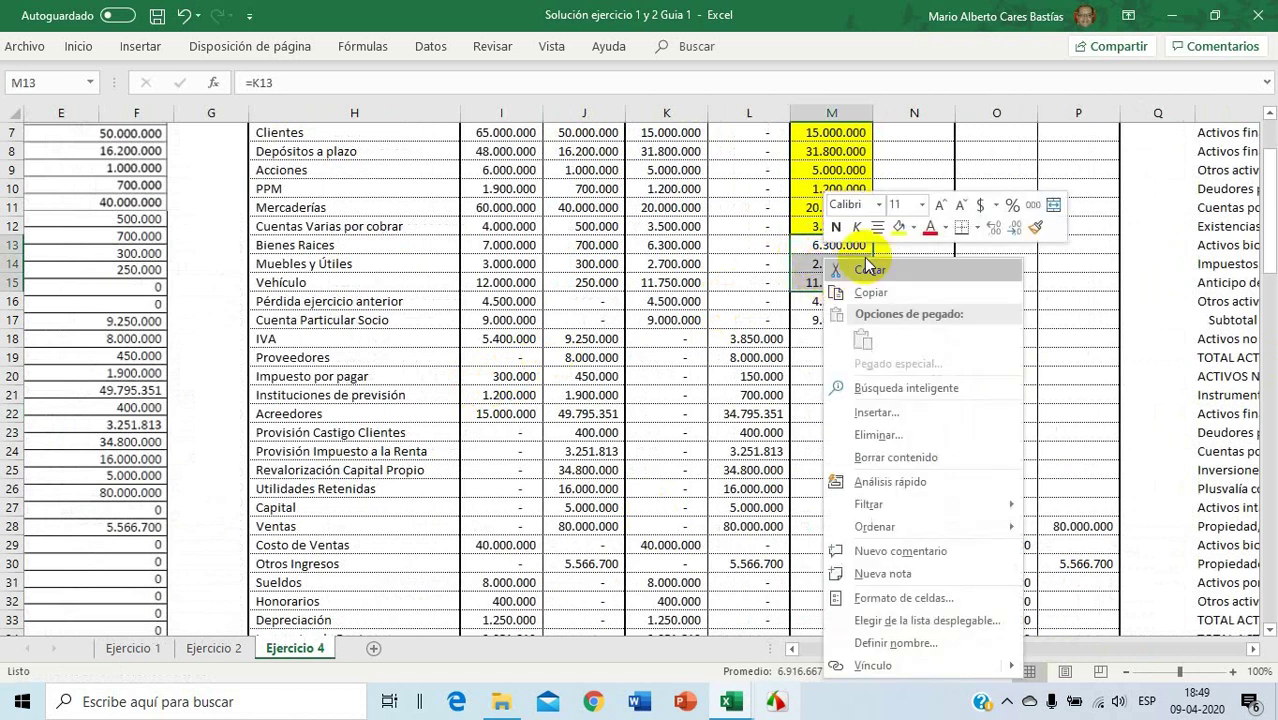
left_click(898, 227)
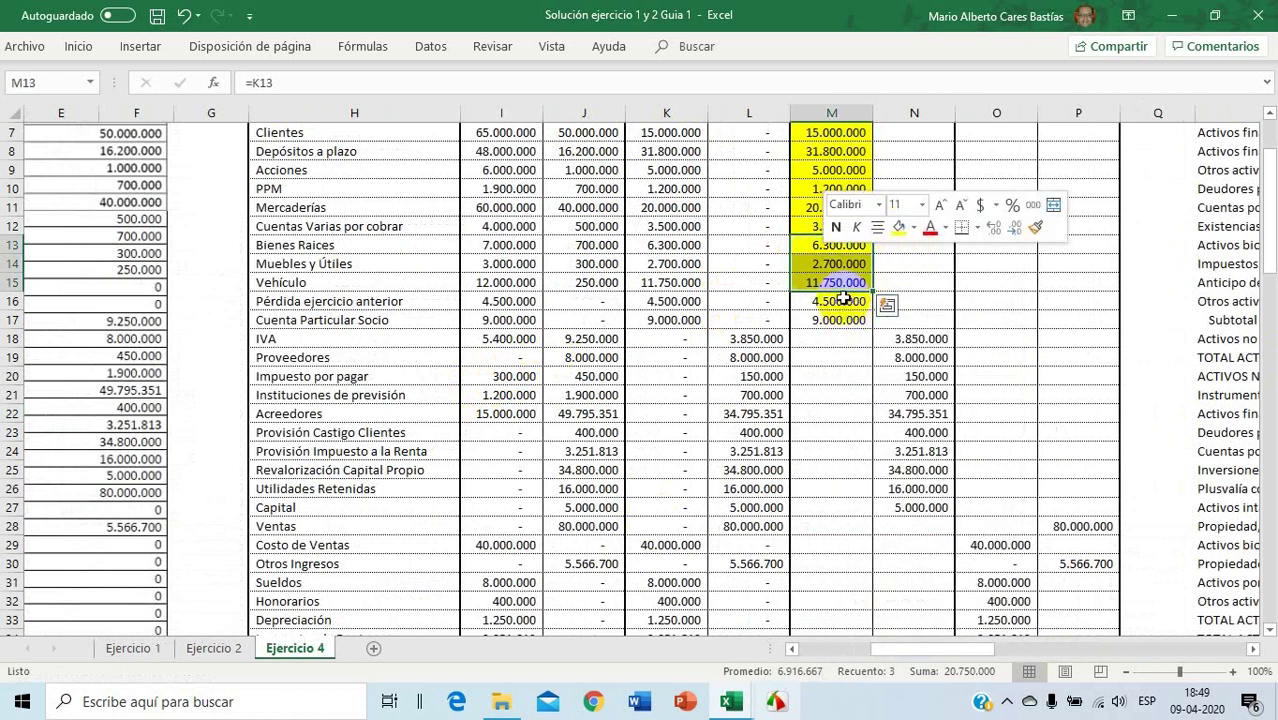
Enter =-M16 in V33 to bring Pérdida ejercicio anterior into Resultados acumulados as a negative amount
left_click_drag(960, 650, 1143, 650)
scroll(1167, 514, "down", 2)
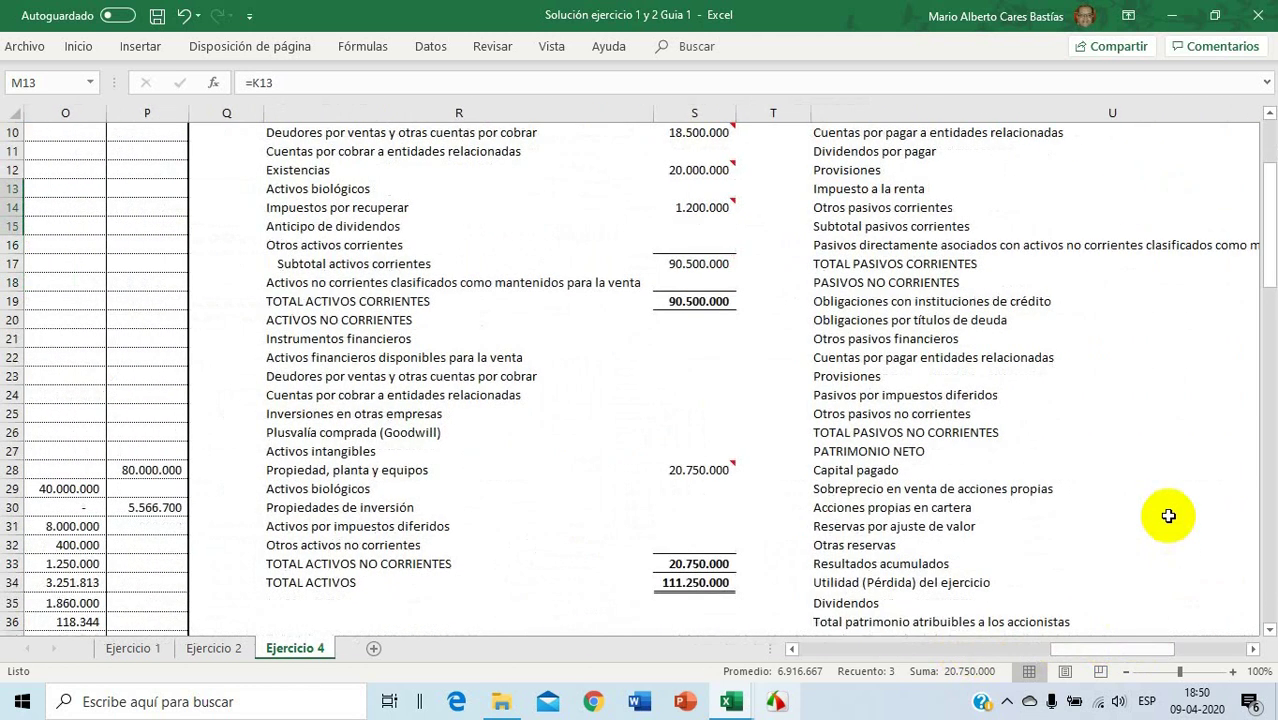
scroll(1168, 515, "down", 1)
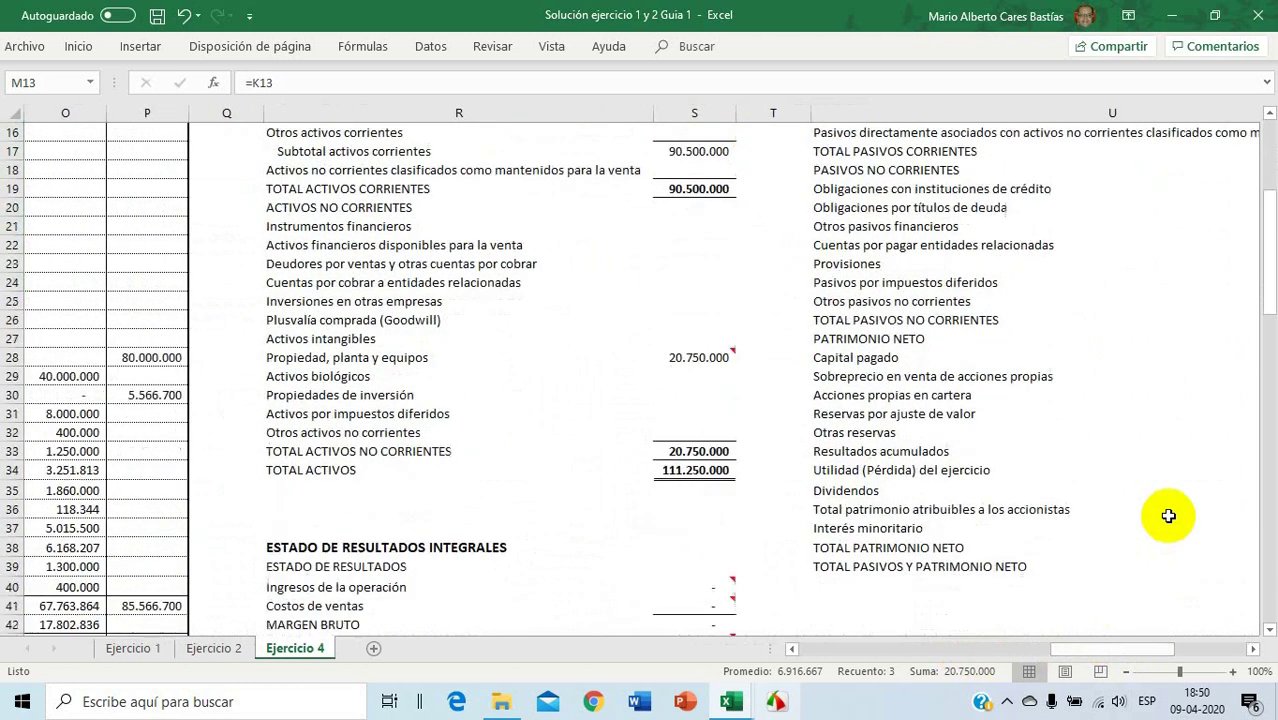
left_click(843, 453)
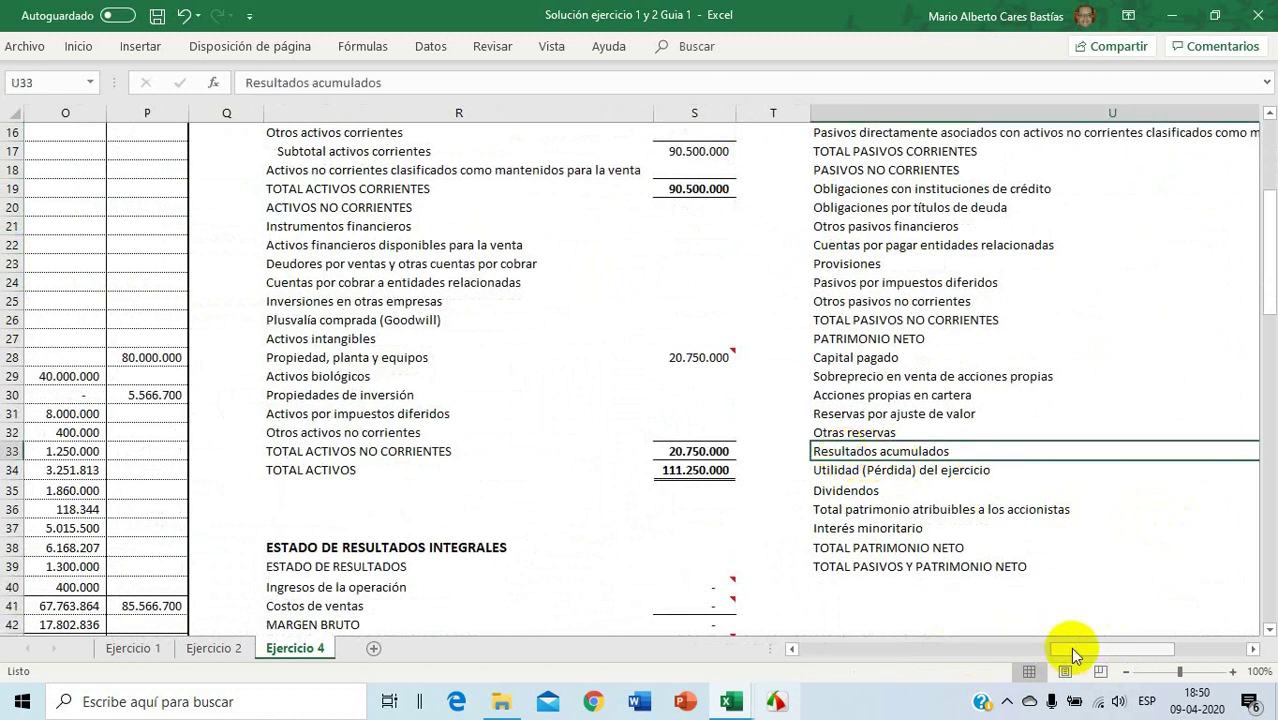
left_click(1254, 650)
left_click(1254, 650)
left_click(1254, 650)
left_click(1254, 650)
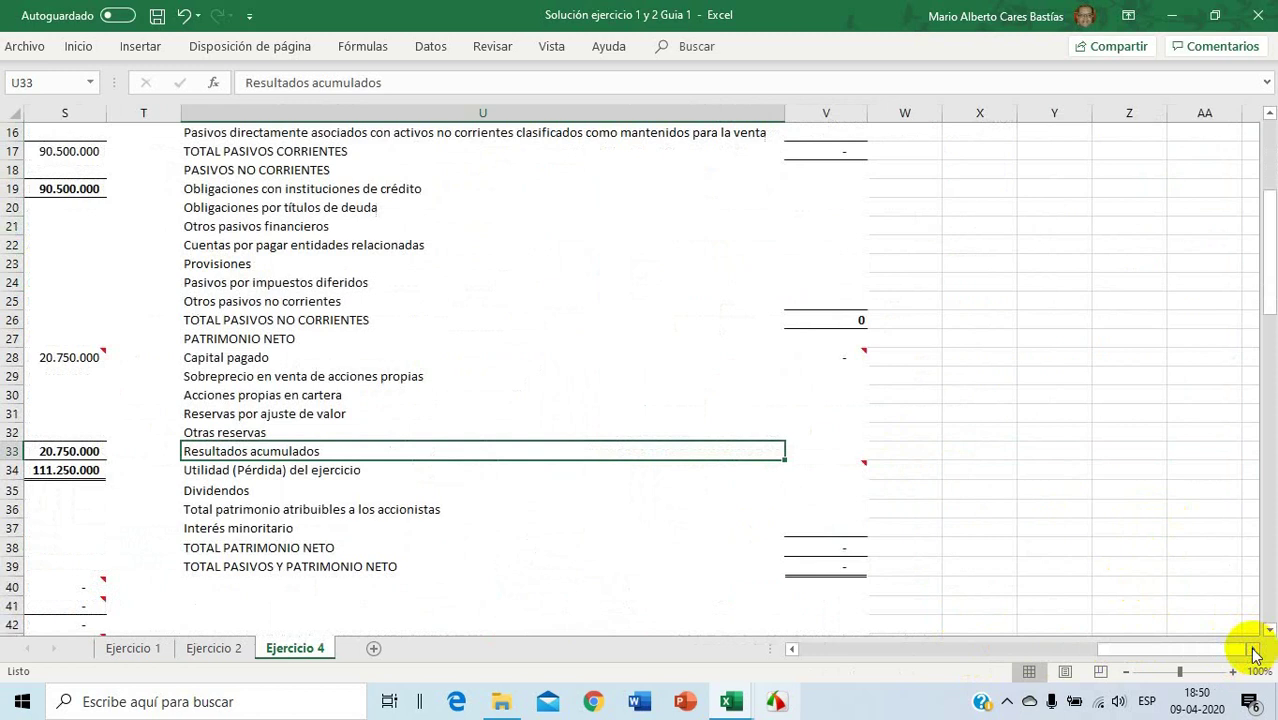
left_click(825, 449)
type("=")
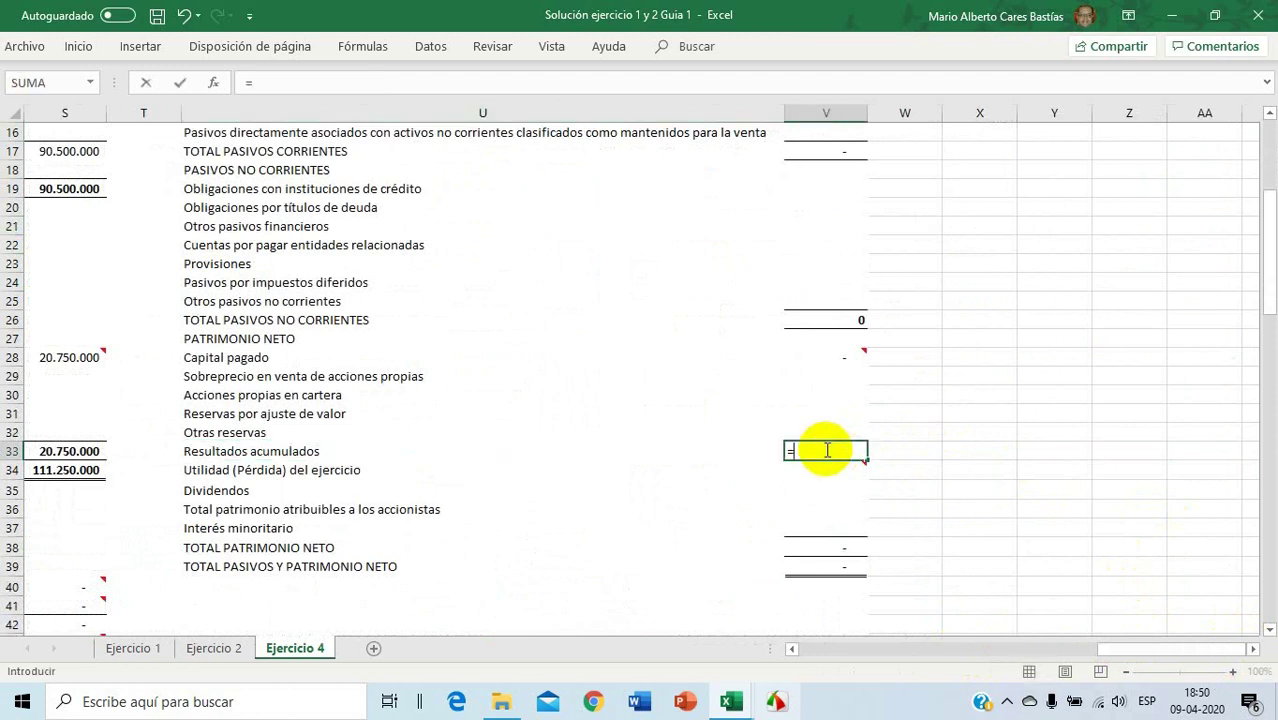
left_click_drag(1141, 650, 962, 676)
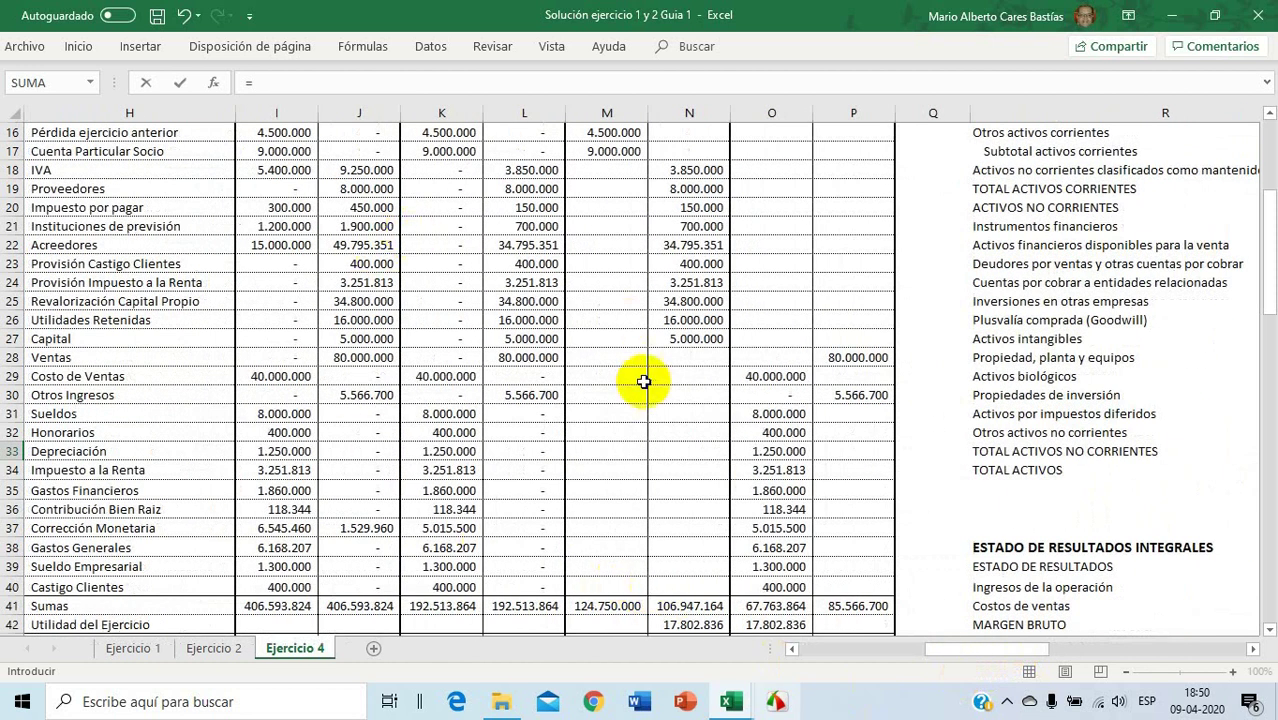
scroll(620, 320, "up", 2)
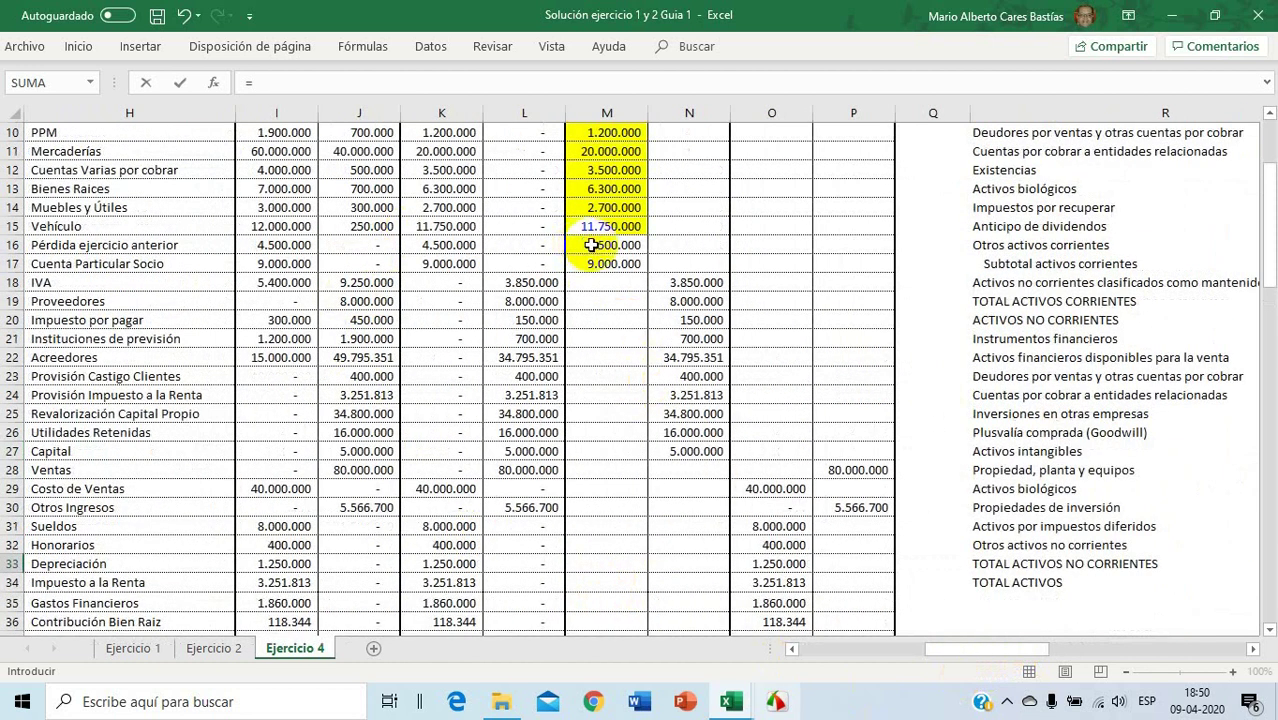
left_click(591, 244)
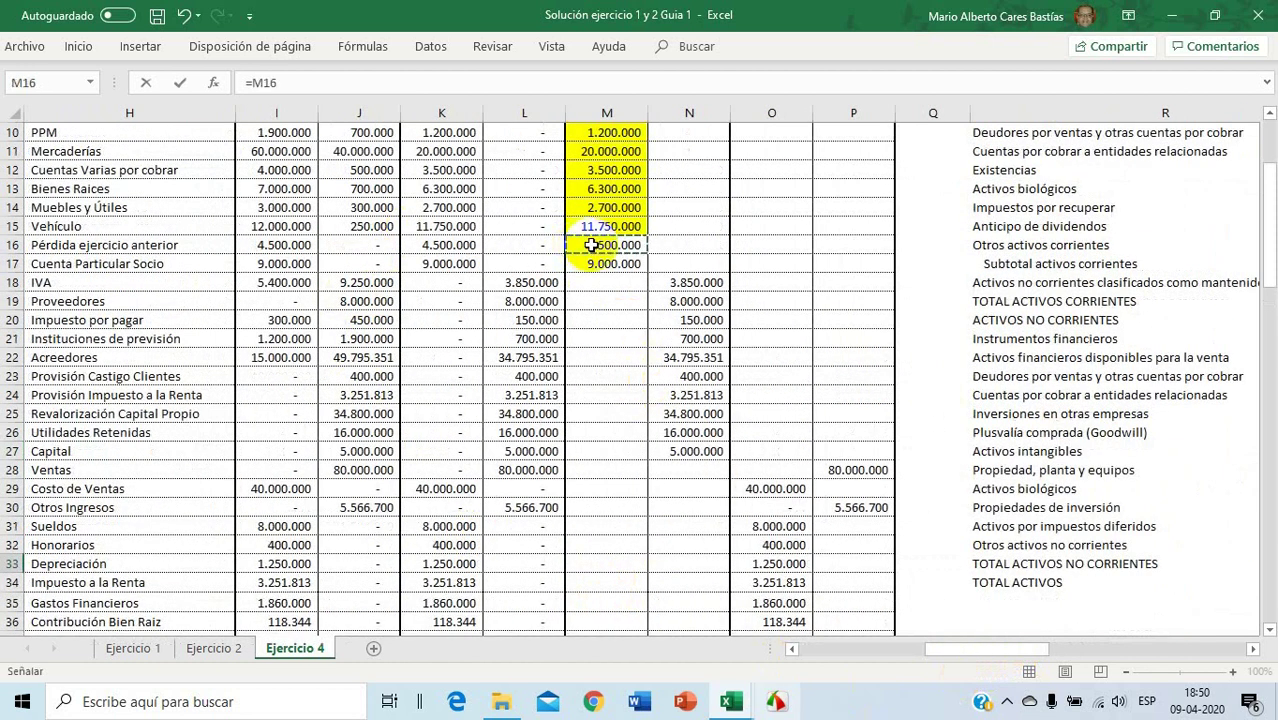
left_click(254, 83)
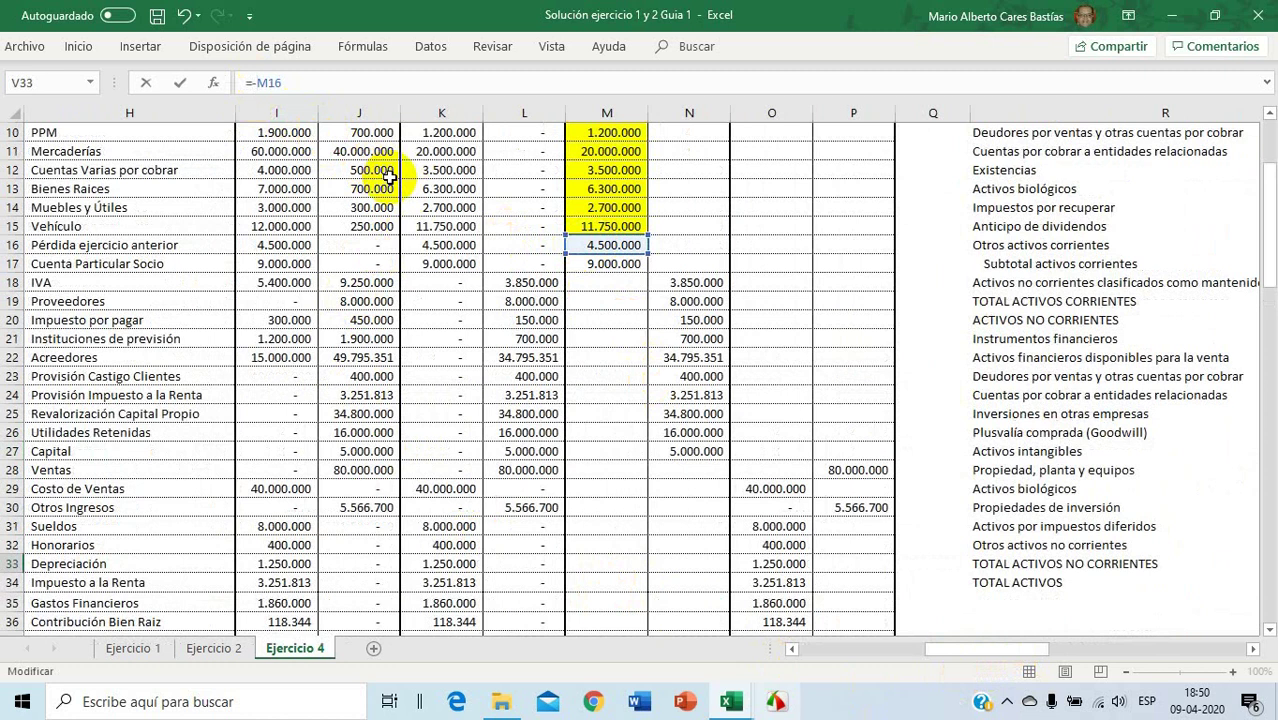
key("Return")
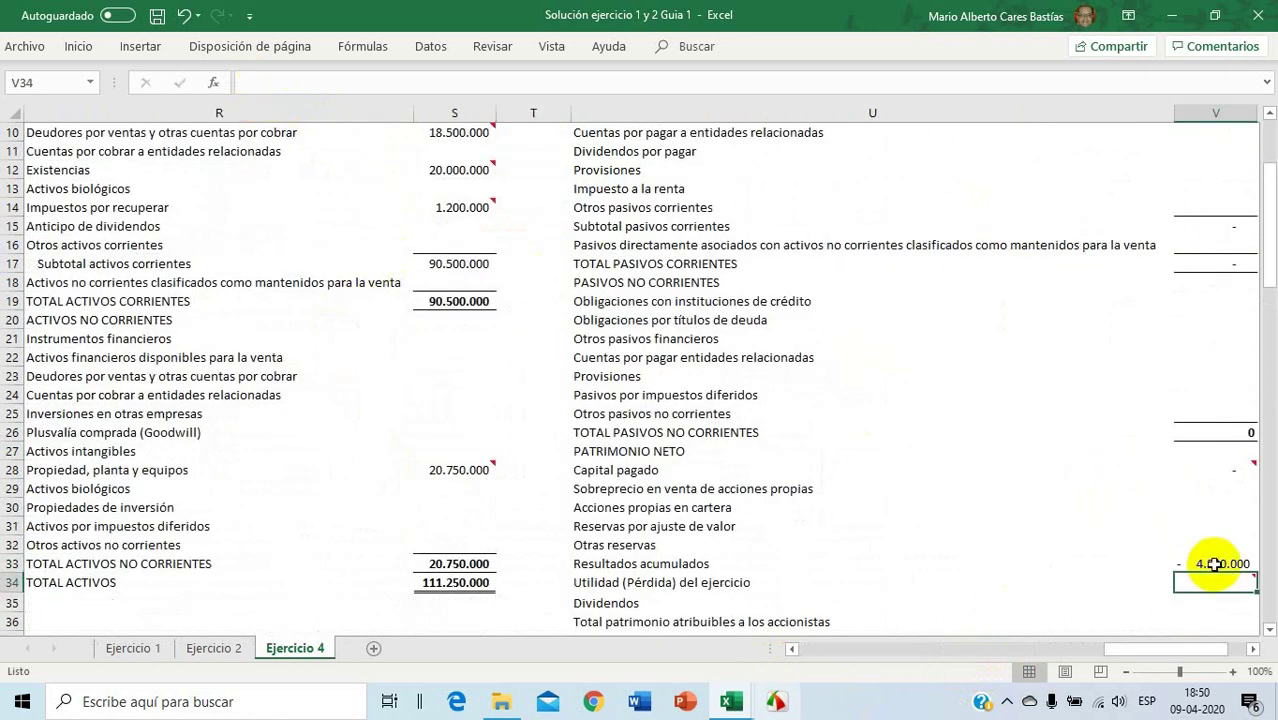
left_click_drag(1133, 650, 1073, 677)
left_click_drag(1072, 678, 1158, 662)
scroll(905, 548, "down", 2)
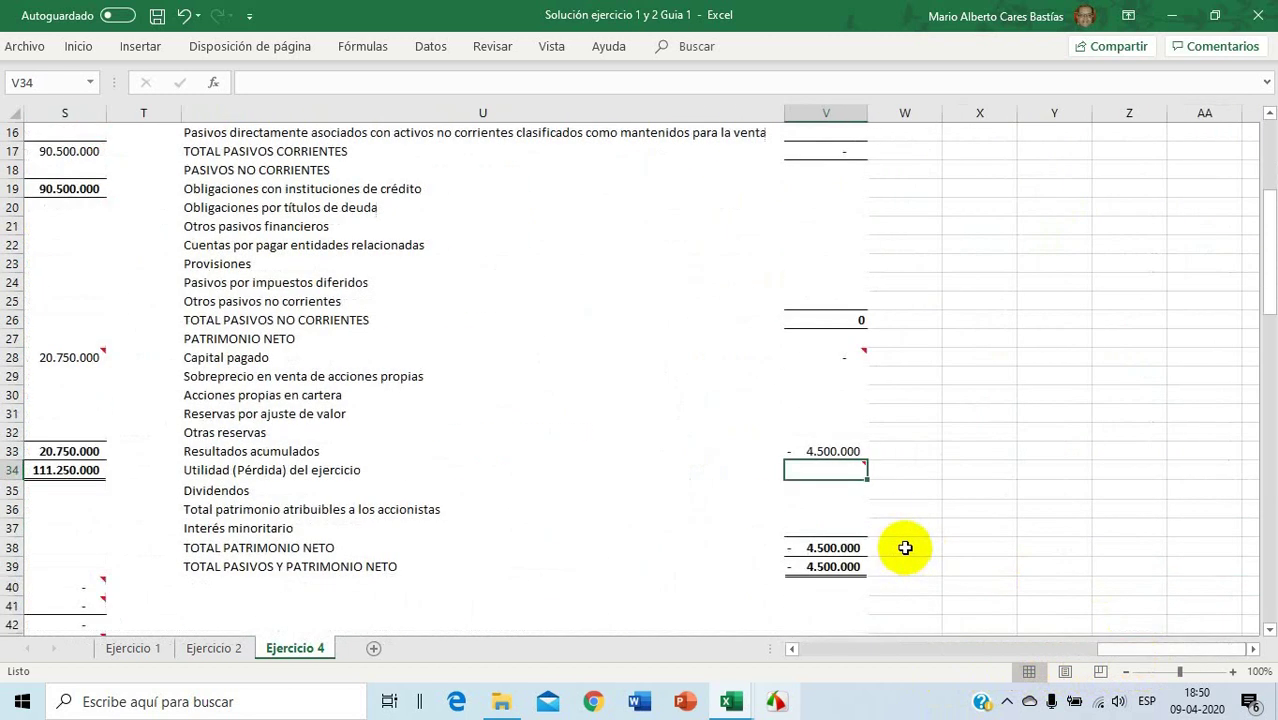
Enter =-M17 in V35 to bring Cuenta Particular Socio into Dividendos as a negative amount
left_click(837, 491)
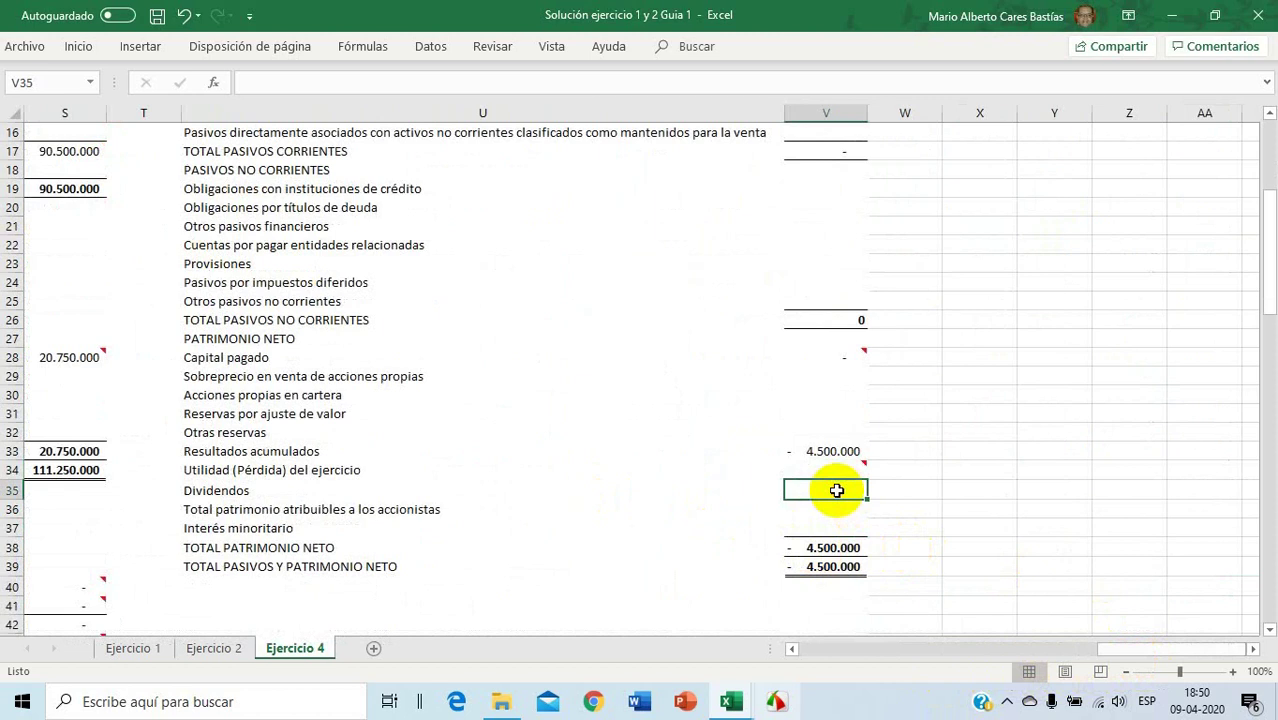
type("=-")
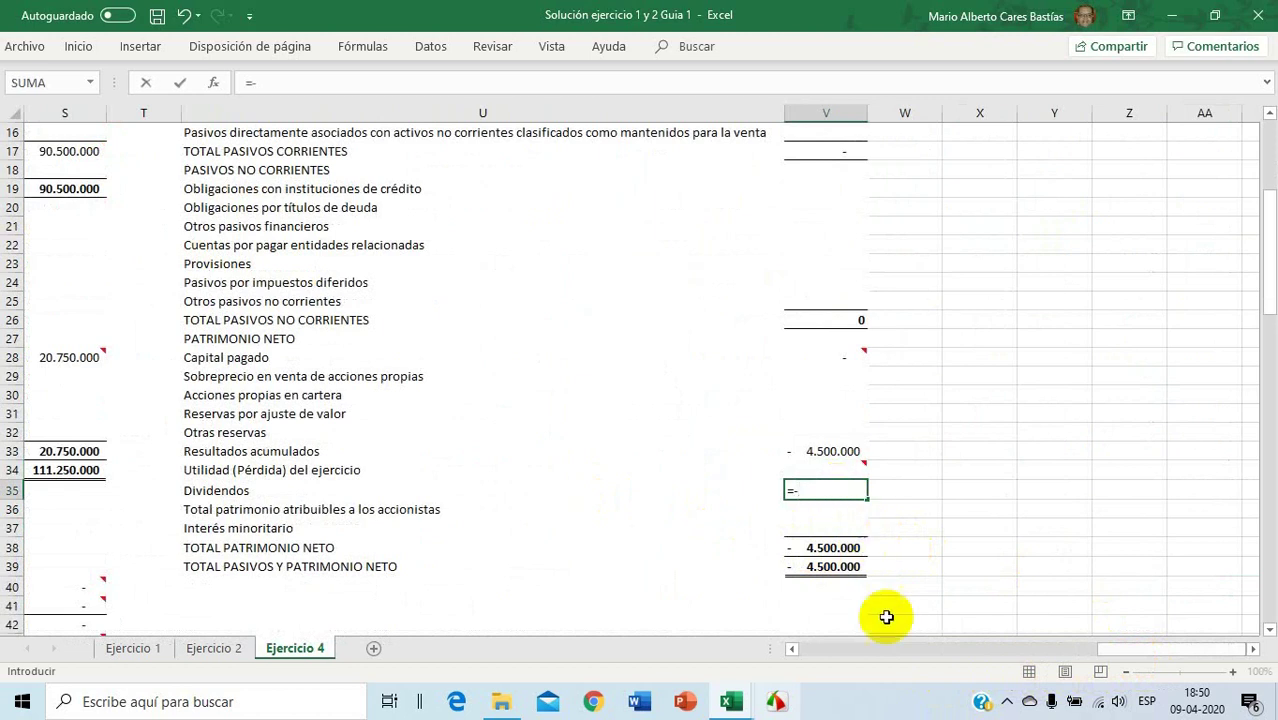
left_click_drag(1163, 651, 907, 600)
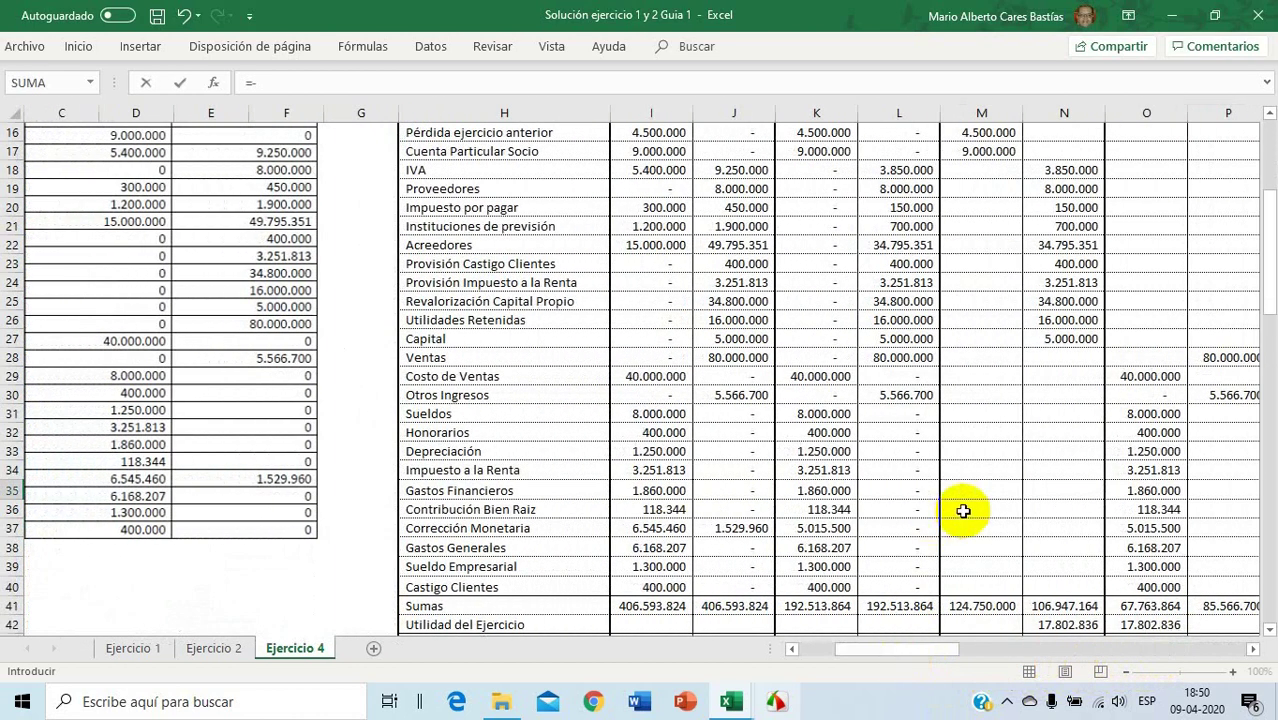
scroll(964, 508, "up", 4)
left_click(989, 378)
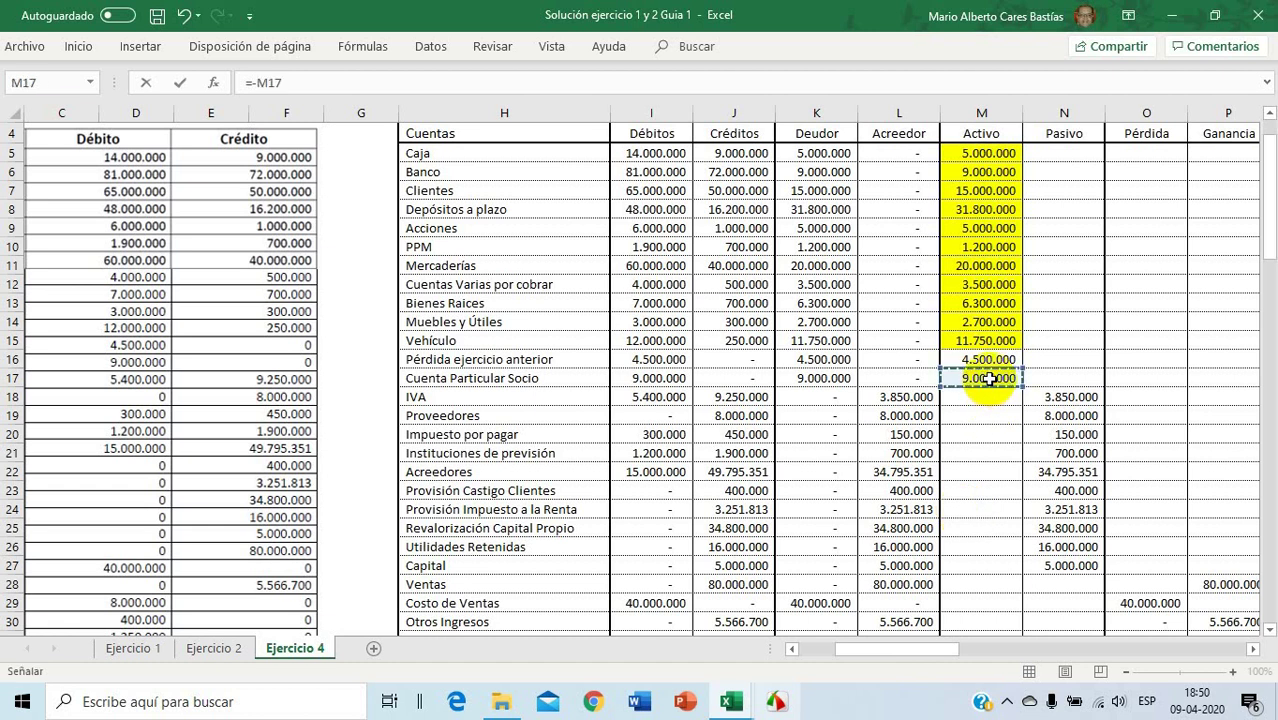
key("Return")
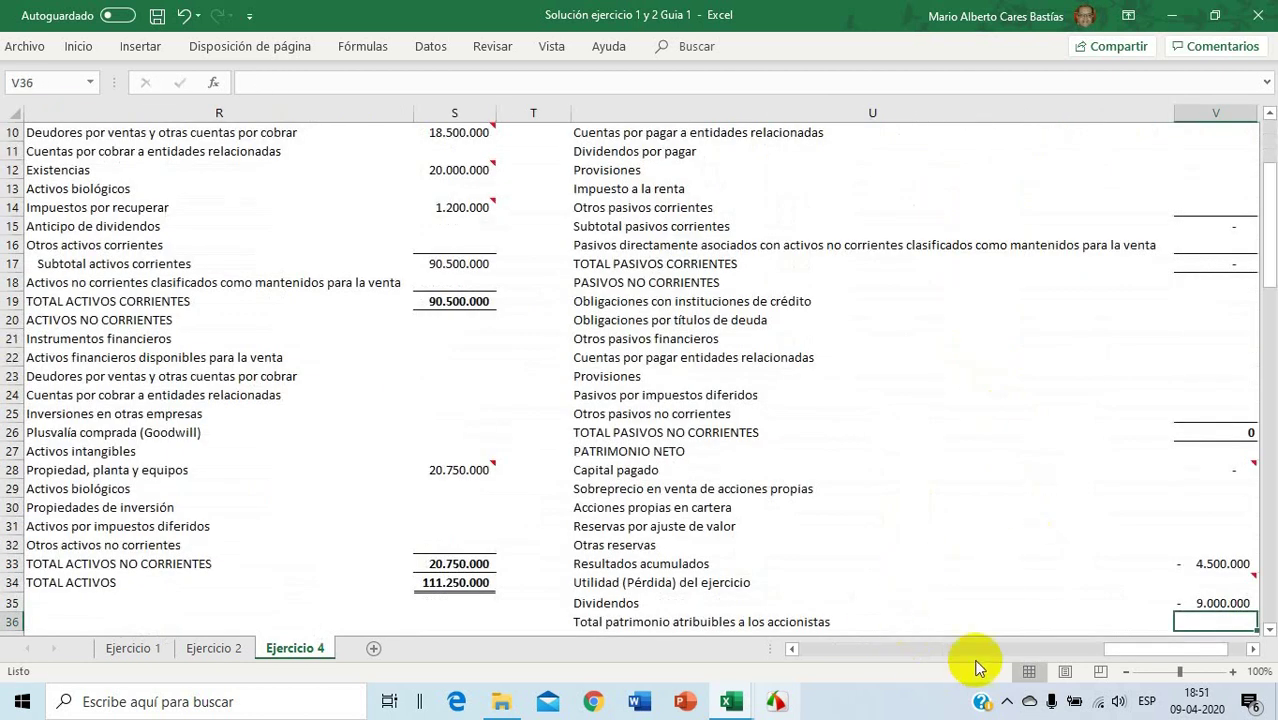
Fill the Inventario Activo amounts of Pérdida ejercicio anterior and Cuenta Particular Socio in M16:M17 with yellow
left_click_drag(1120, 655, 880, 663)
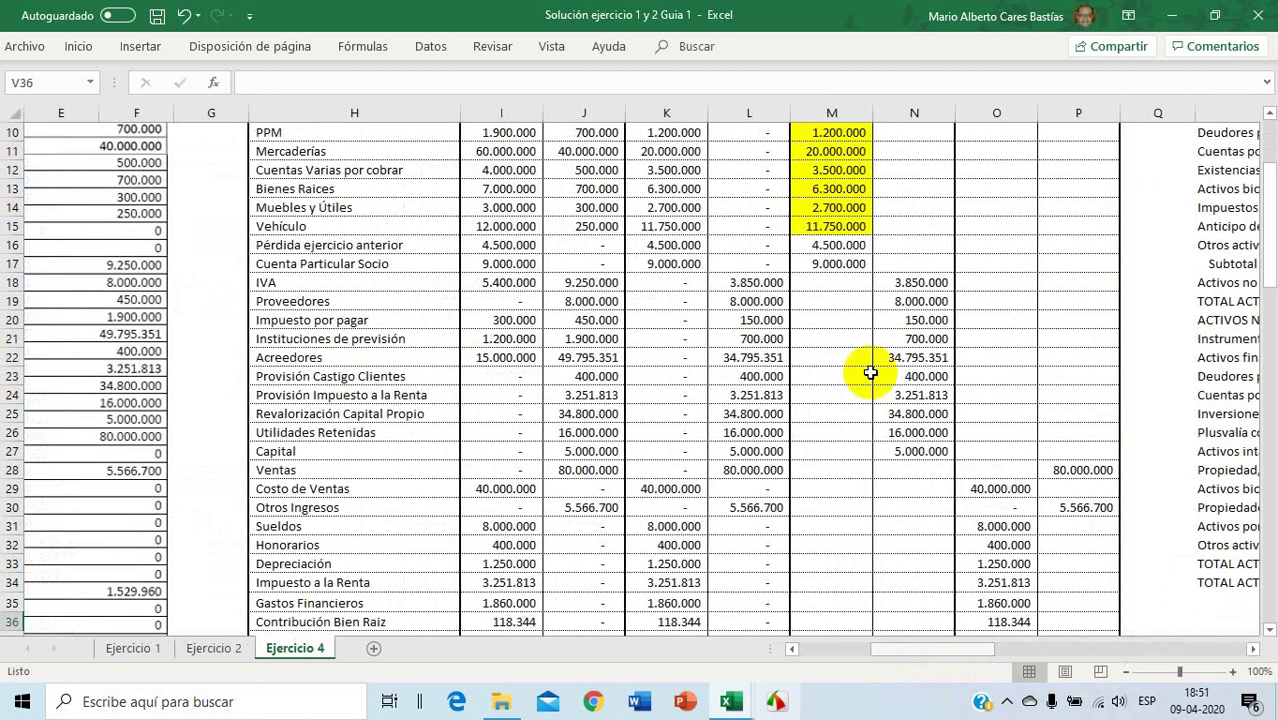
left_click_drag(843, 244, 837, 257)
right_click(837, 258)
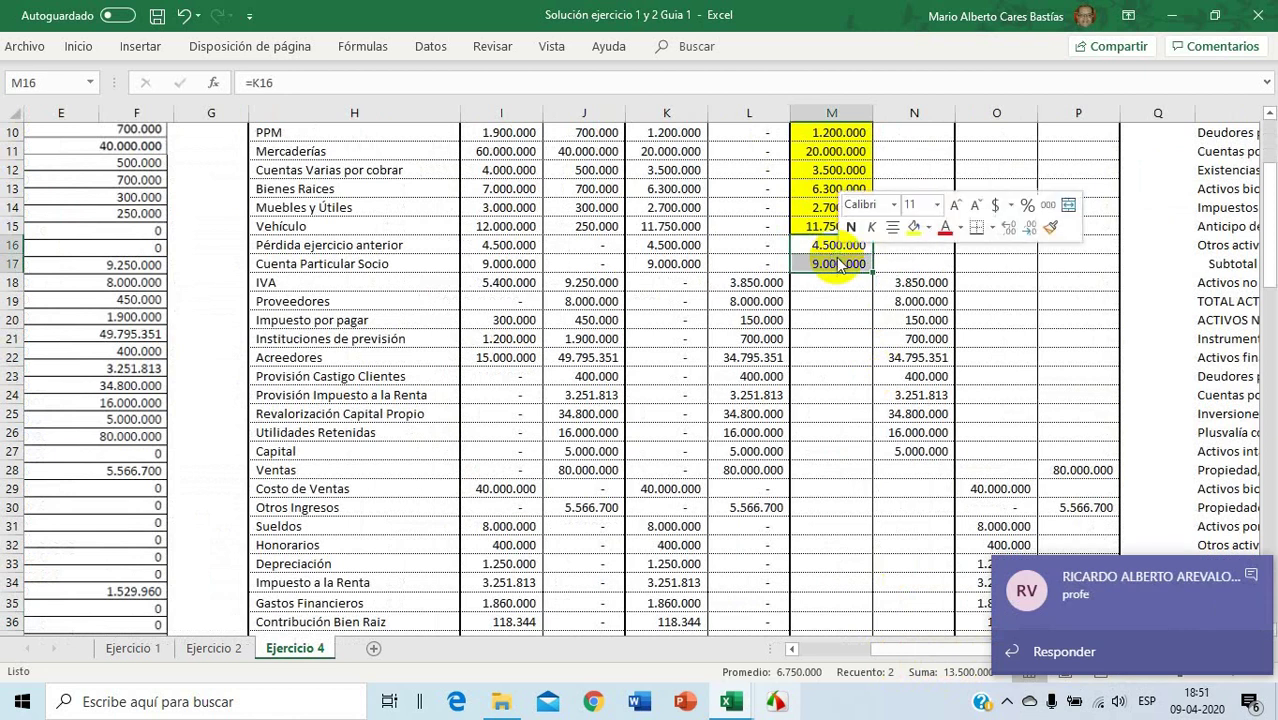
left_click(914, 229)
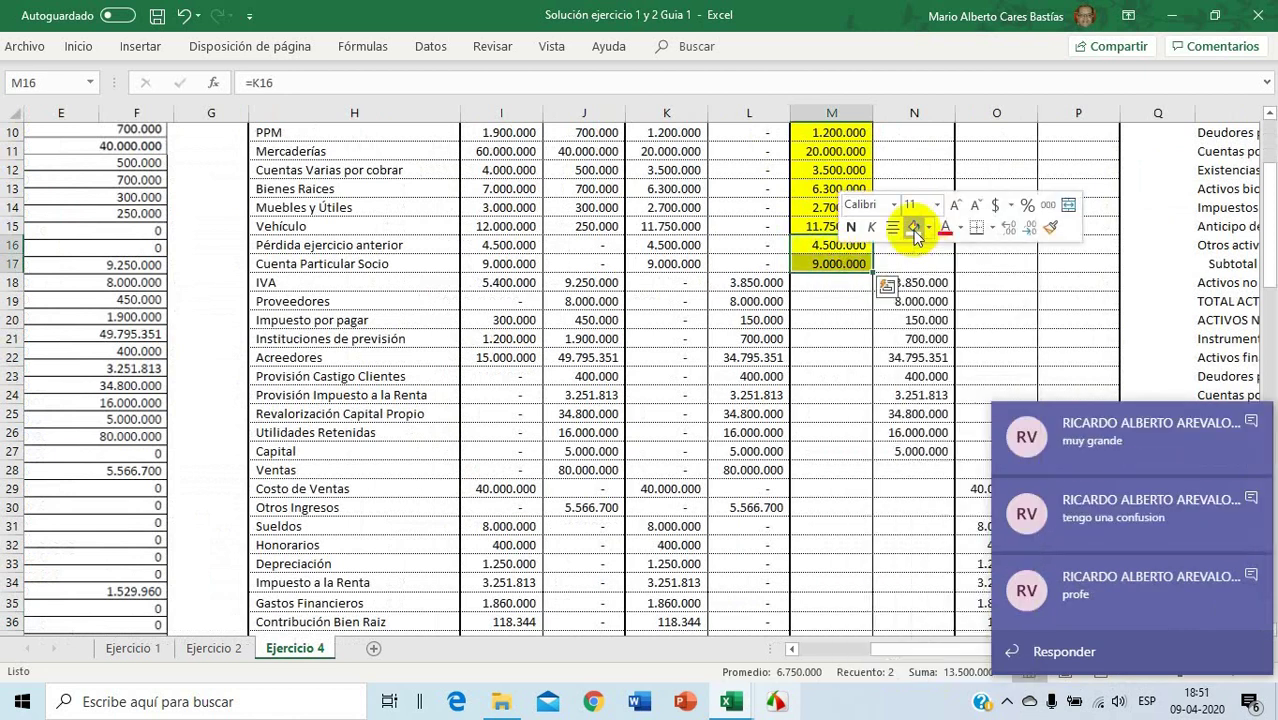
left_click(1012, 359)
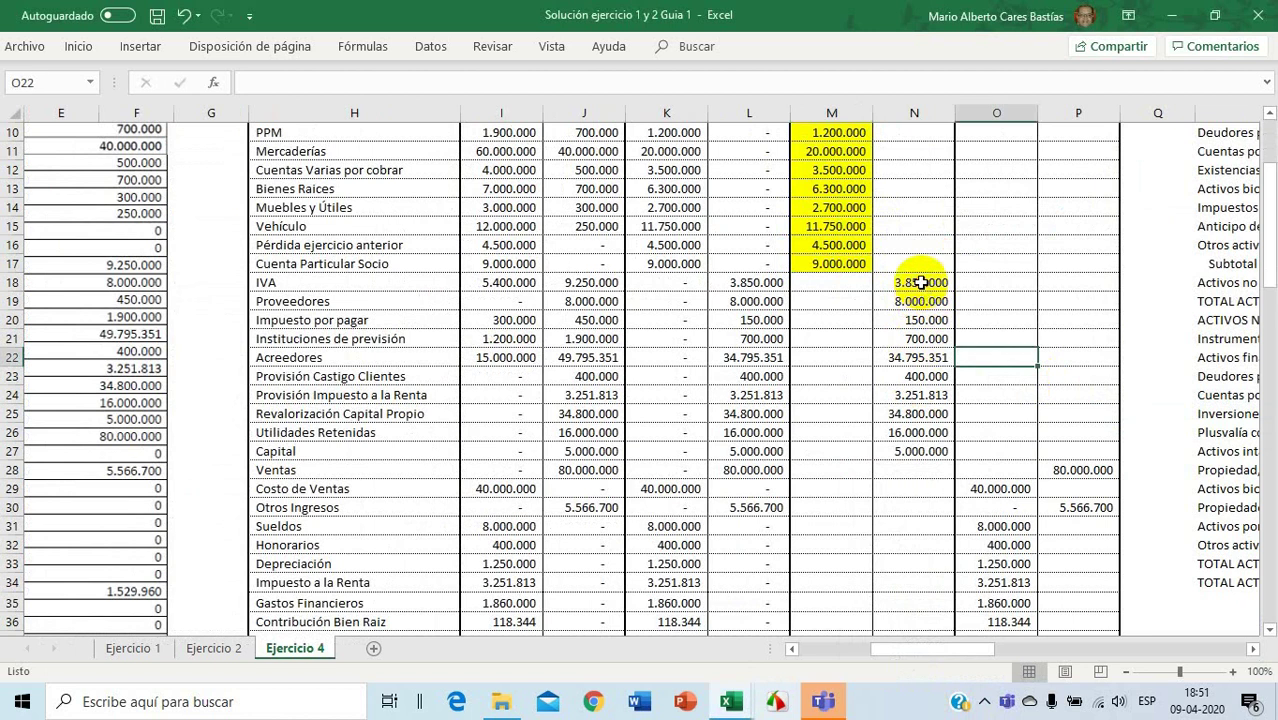
Examine the IVA account balance and compare the Acreedores comerciales and Otros acreedores lines under Pasivos corrientes to decide where it belongs
left_click(920, 283)
left_click_drag(973, 650, 913, 660)
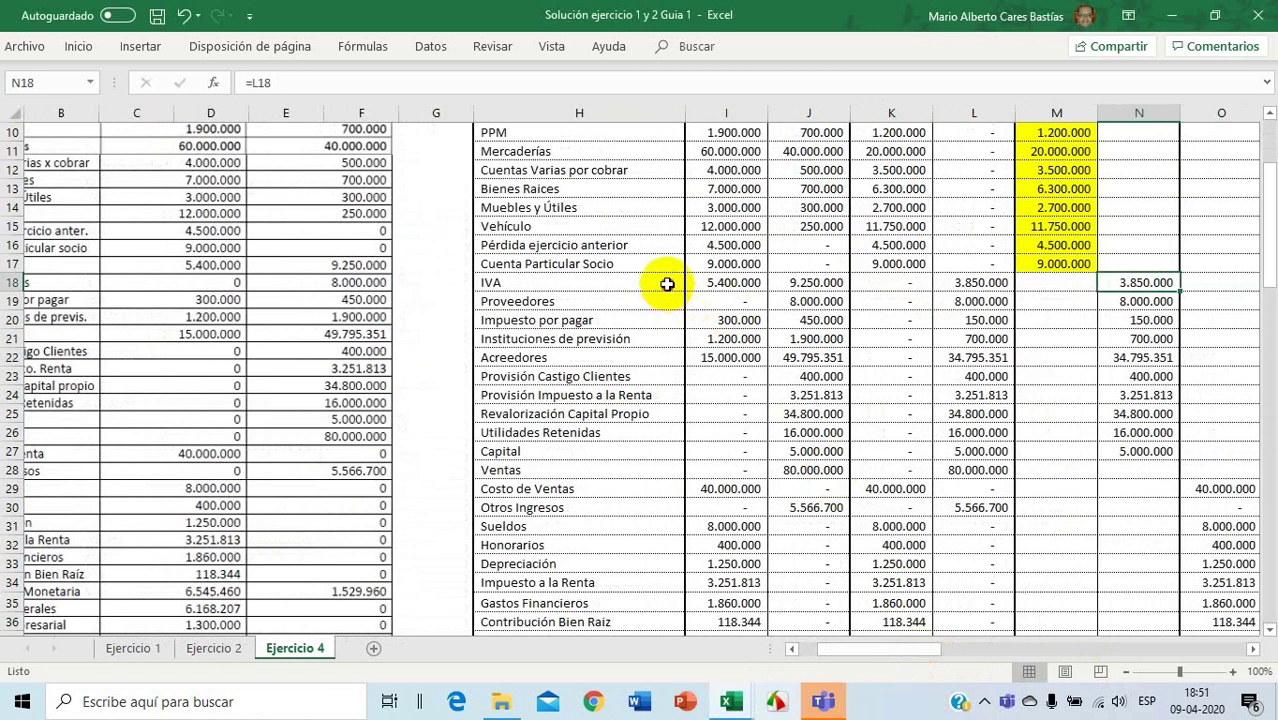
left_click(667, 284)
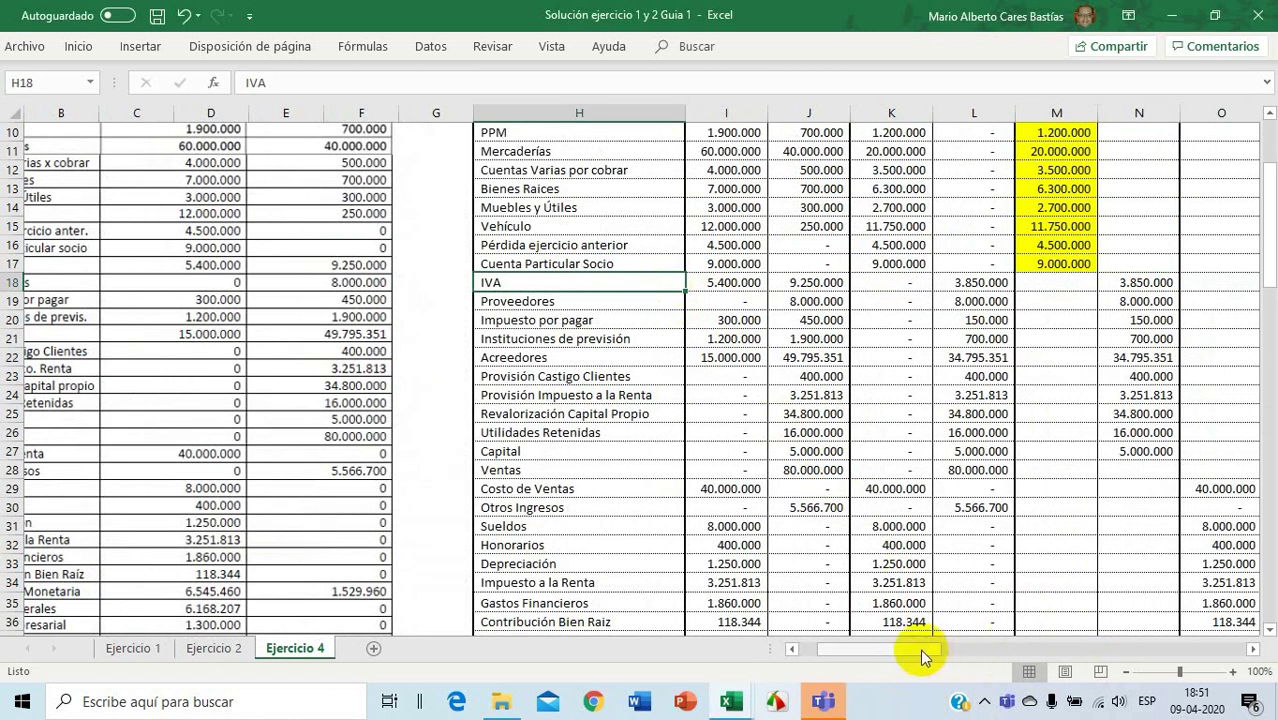
left_click_drag(918, 650, 1172, 648)
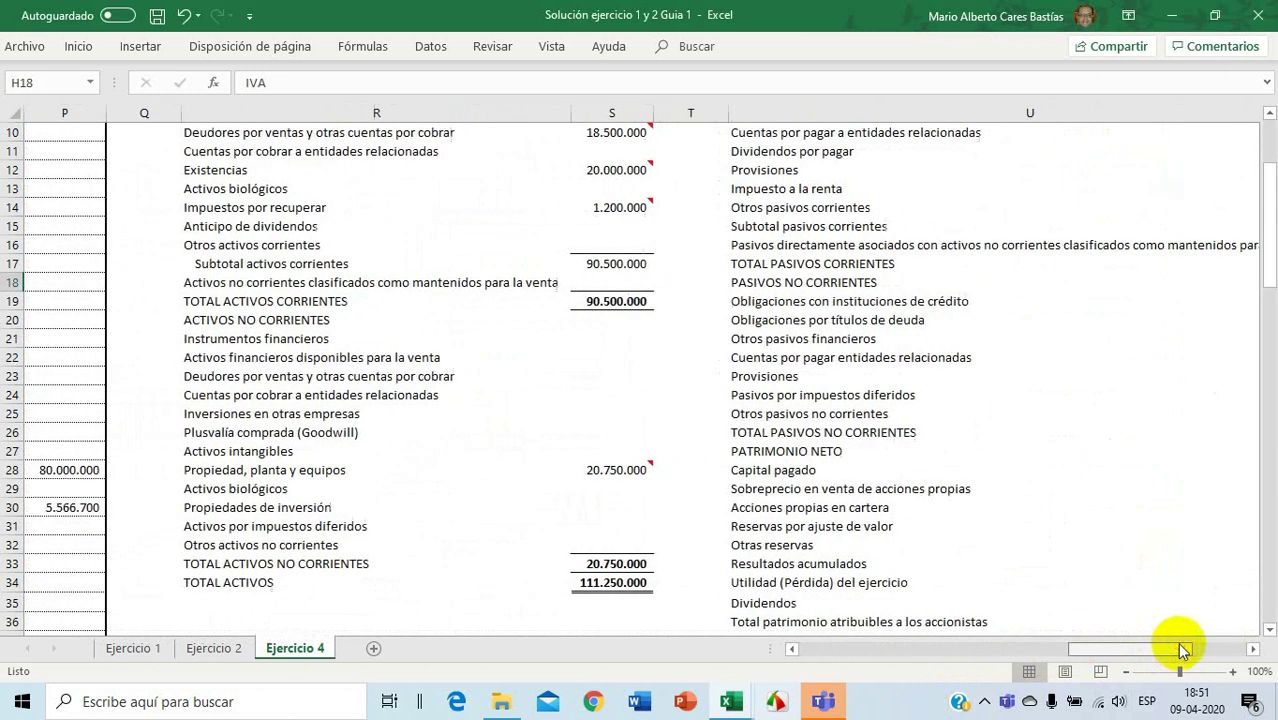
scroll(1049, 477, "up", 2)
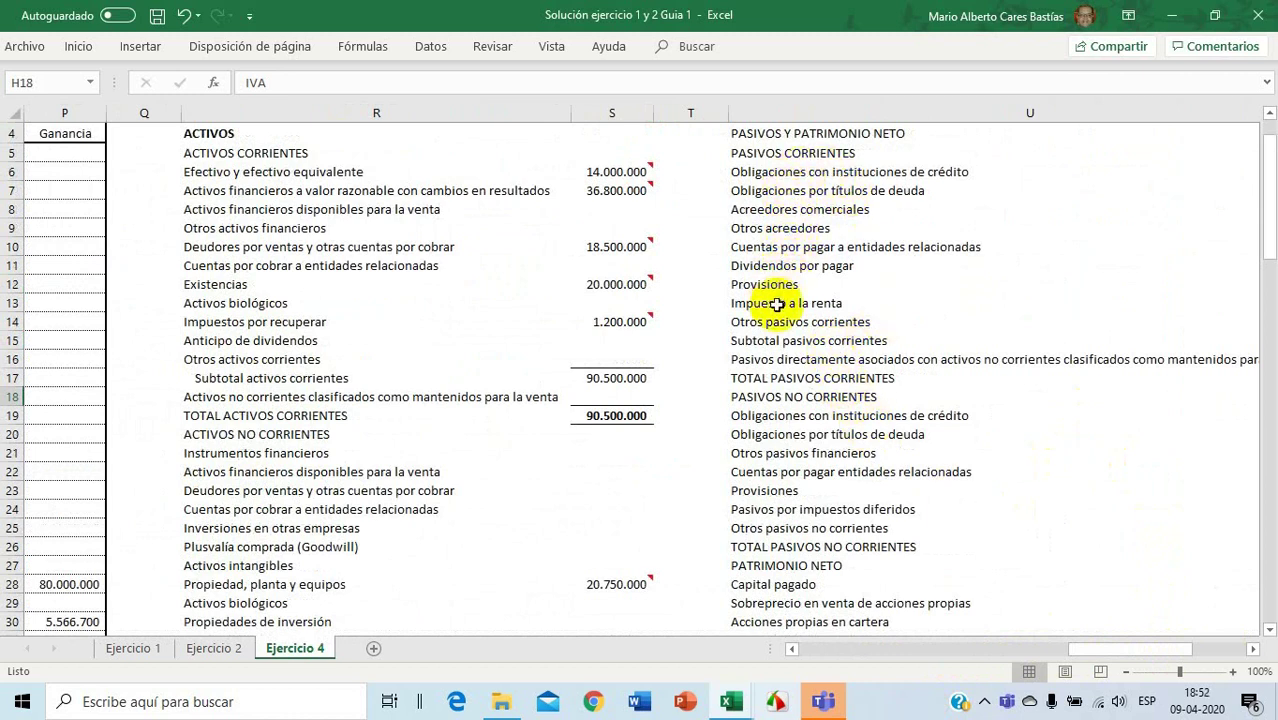
left_click(783, 248)
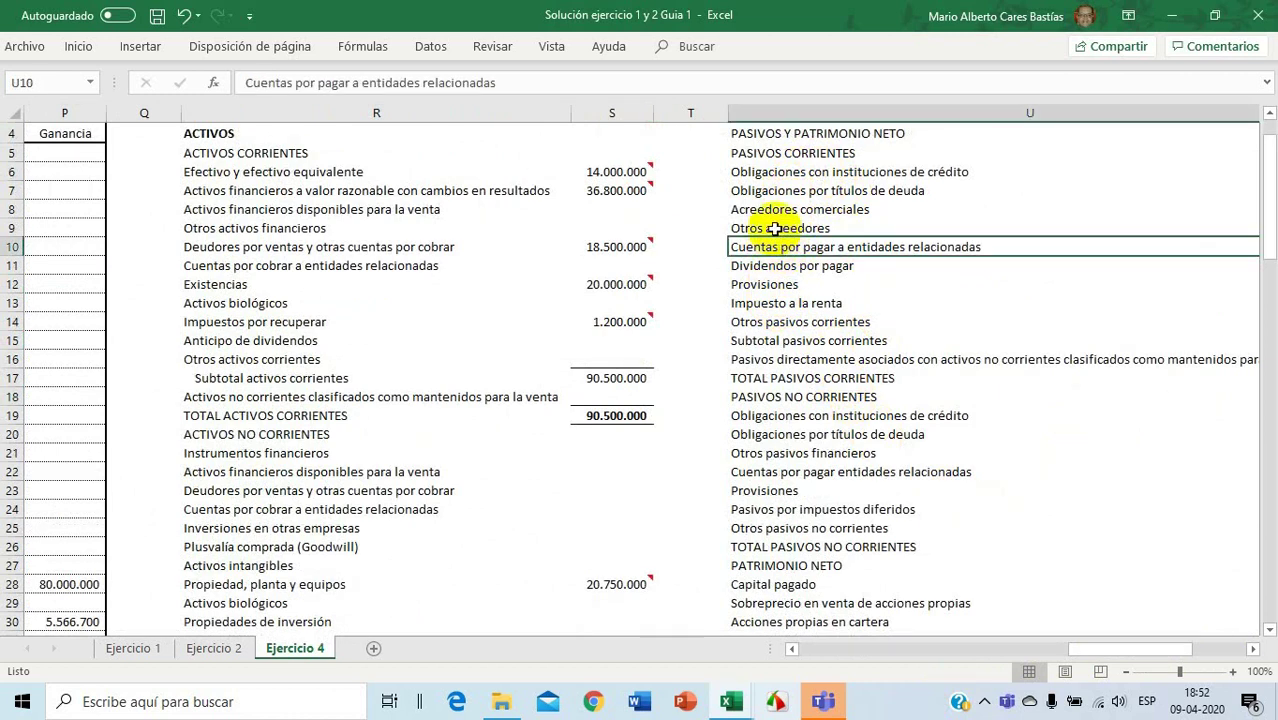
left_click(775, 228)
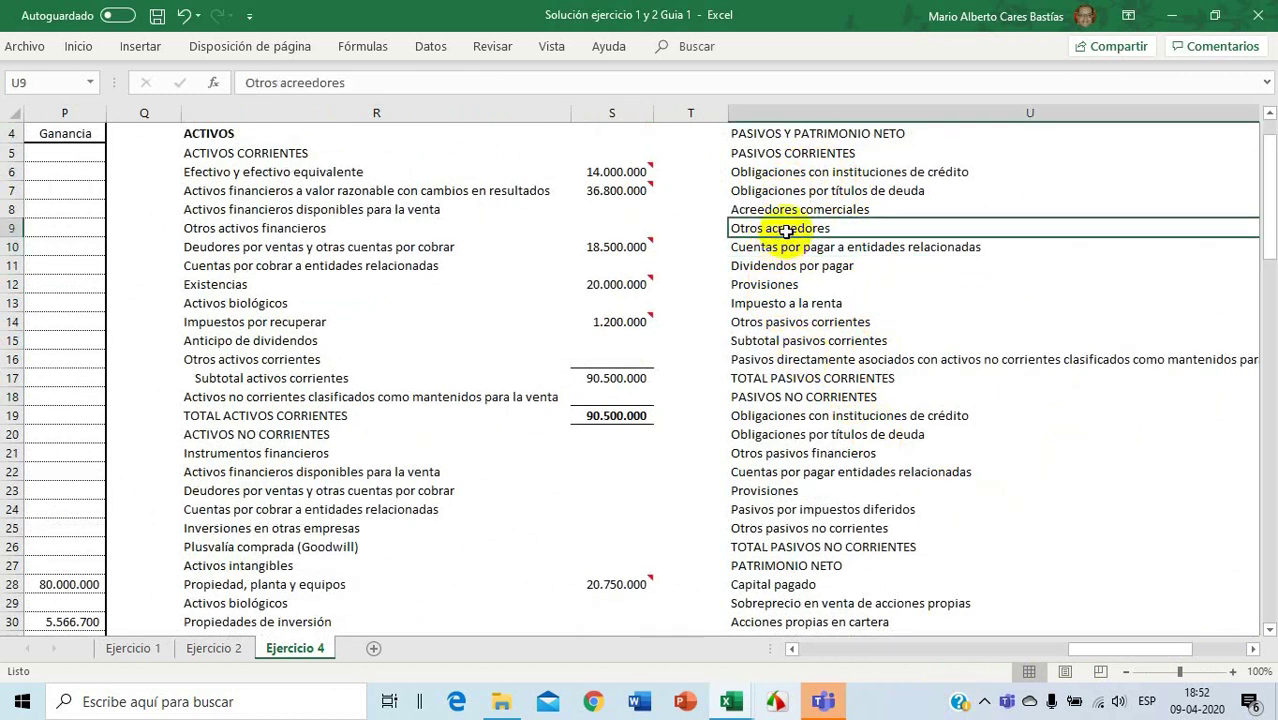
left_click(788, 209)
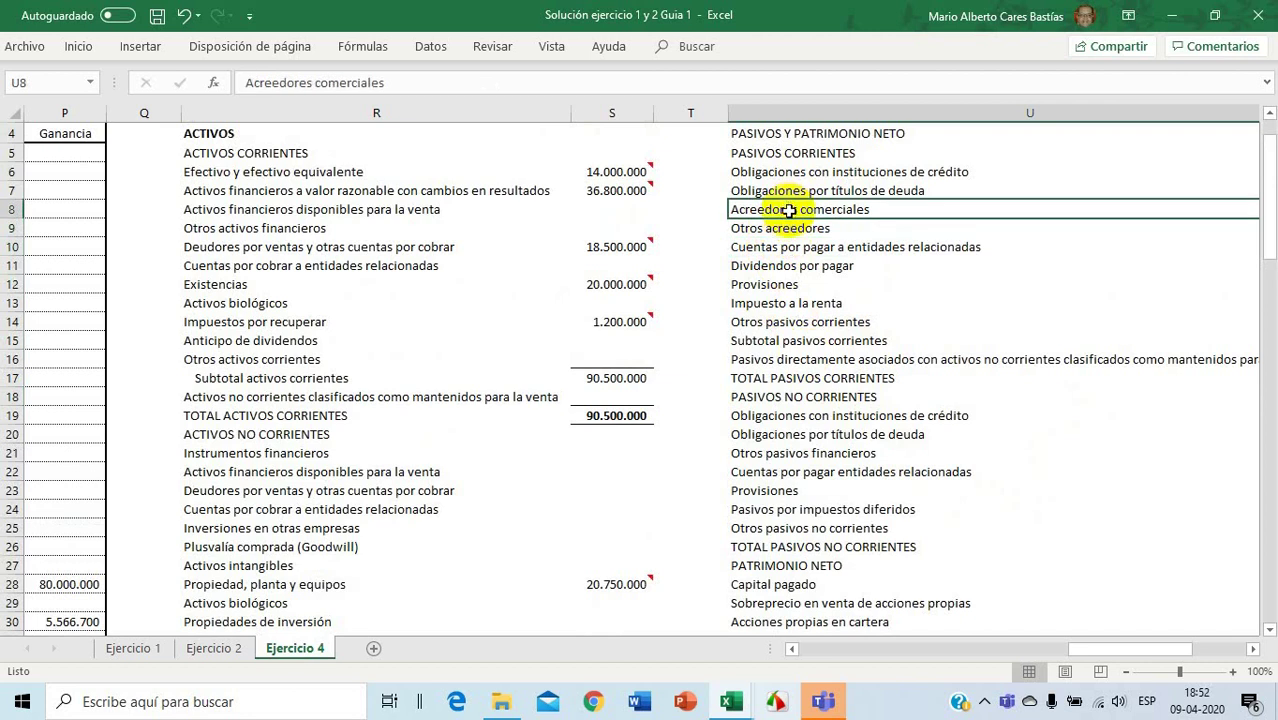
left_click(791, 228)
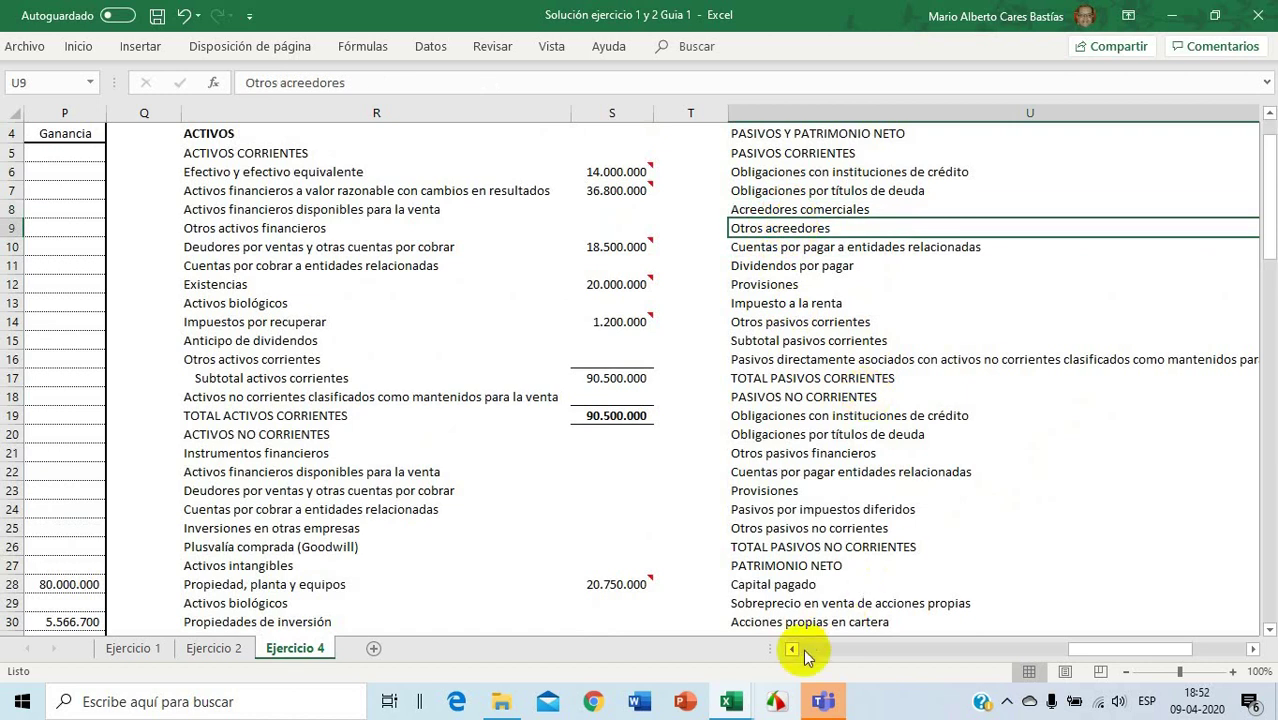
Replace the Otros acreedores formula in V9 with =N18+N20+N21+N22, summing IVA, Impuesto por pagar, Instituciones de previsión and Acreedores
left_click_drag(1073, 652, 1112, 648)
left_click(1209, 229)
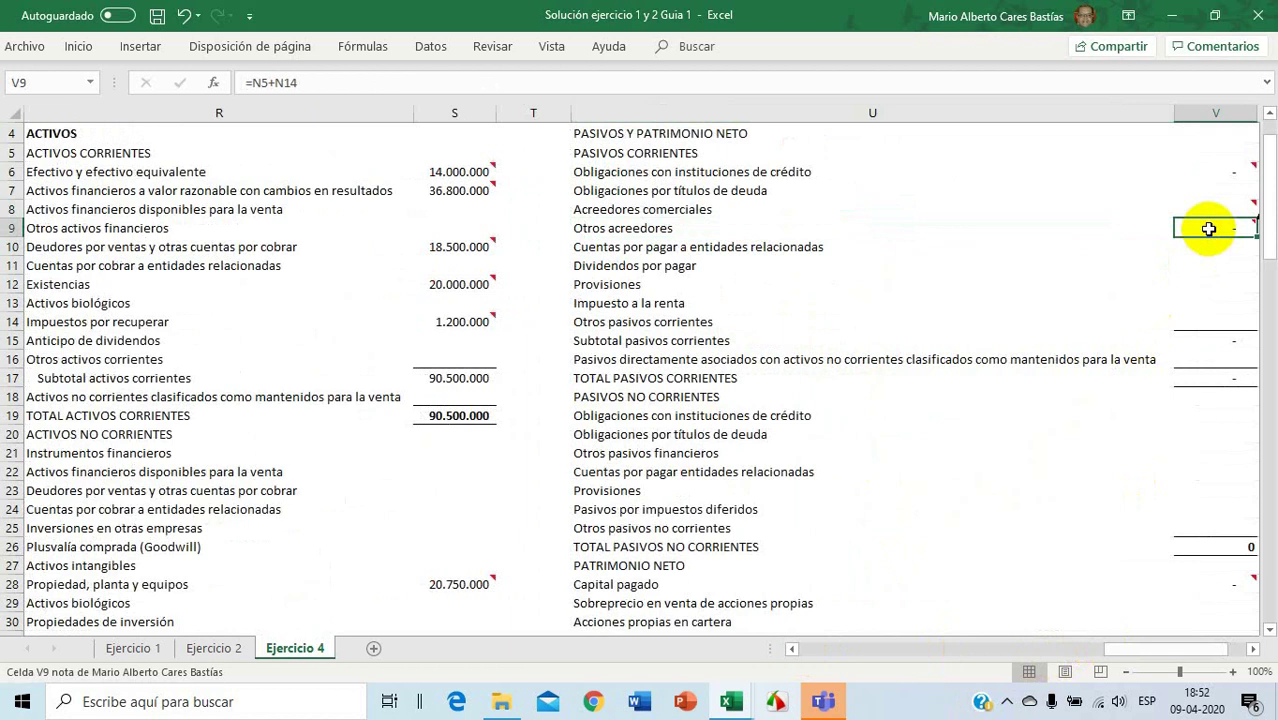
type("=")
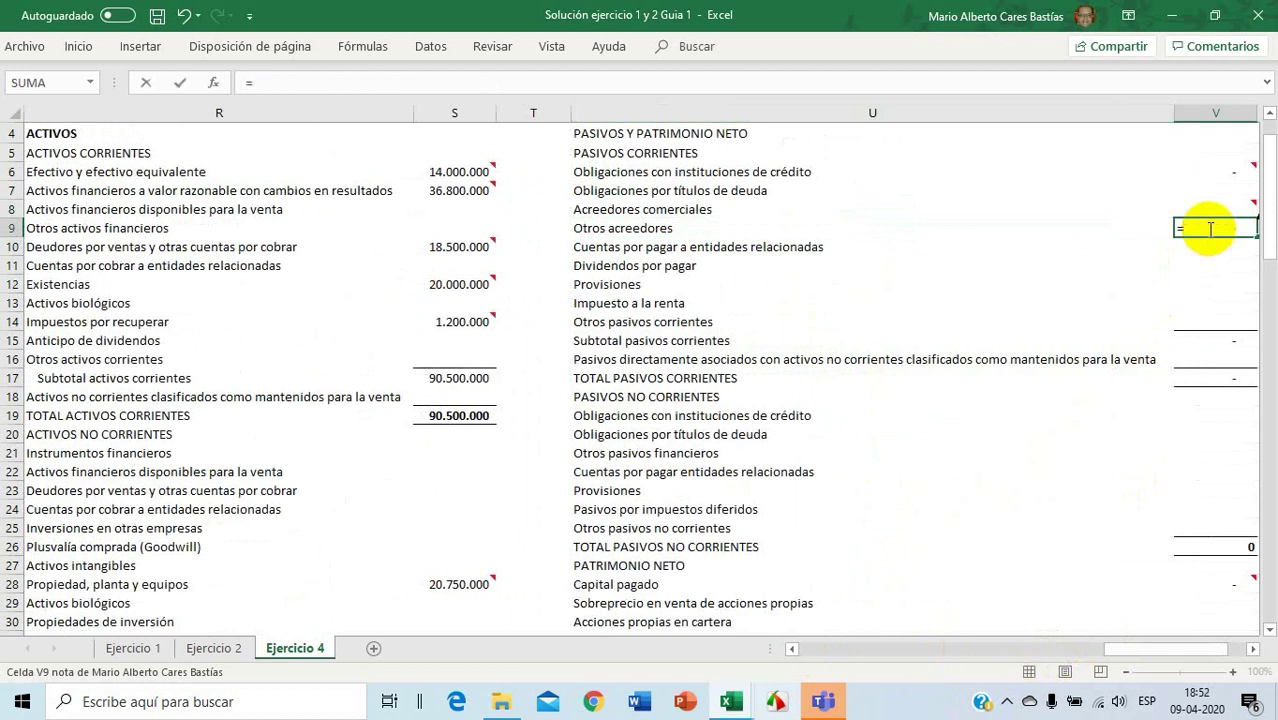
left_click_drag(1140, 650, 927, 663)
scroll(893, 503, "down", 3)
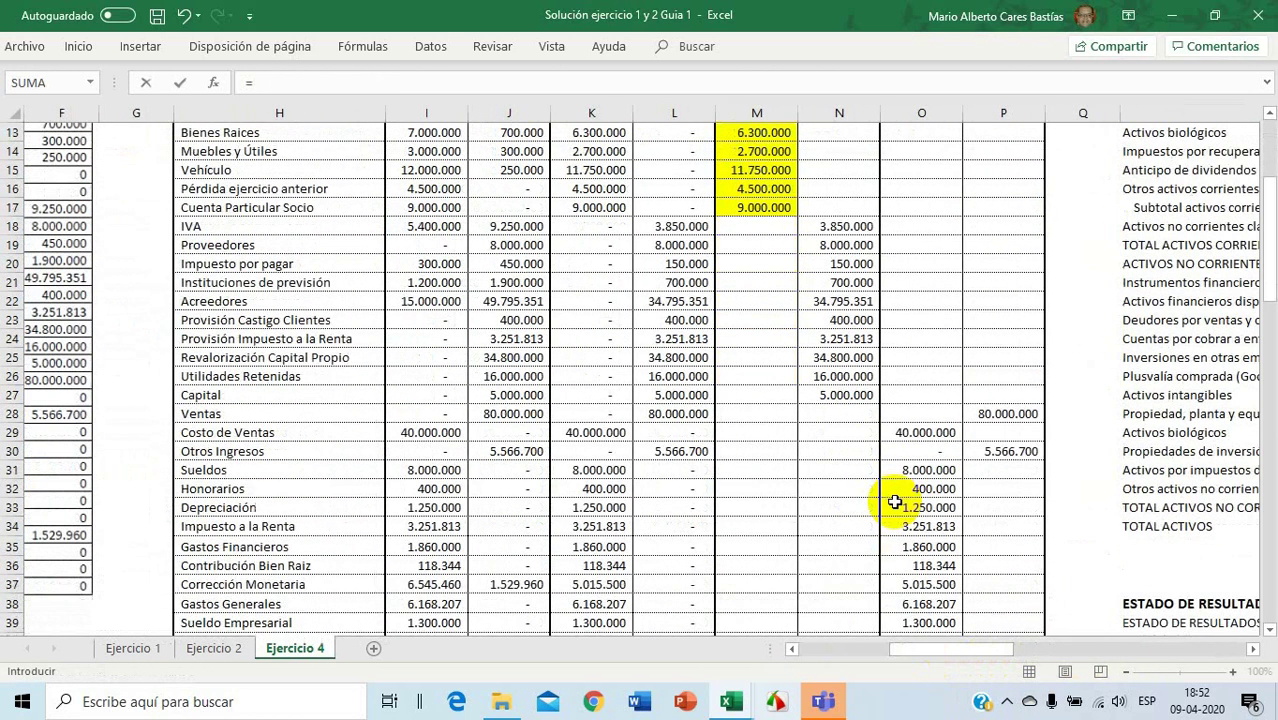
left_click(838, 227)
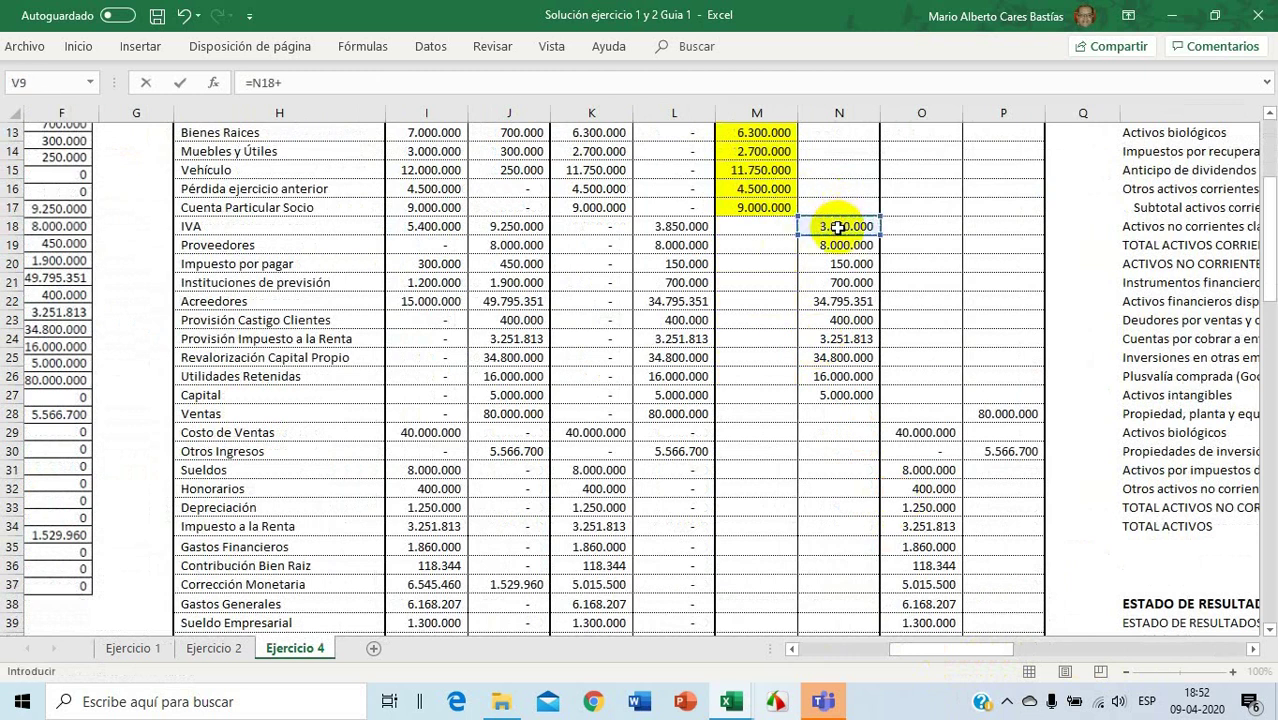
left_click(862, 265)
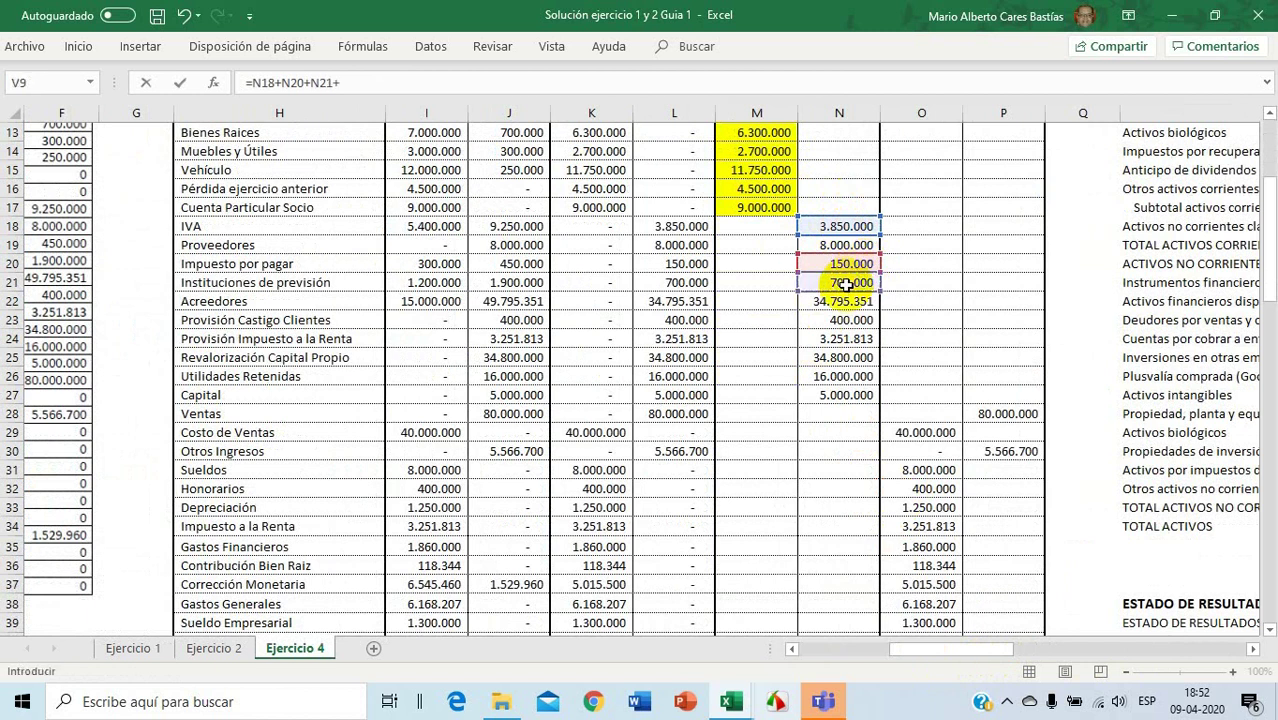
left_click(843, 299)
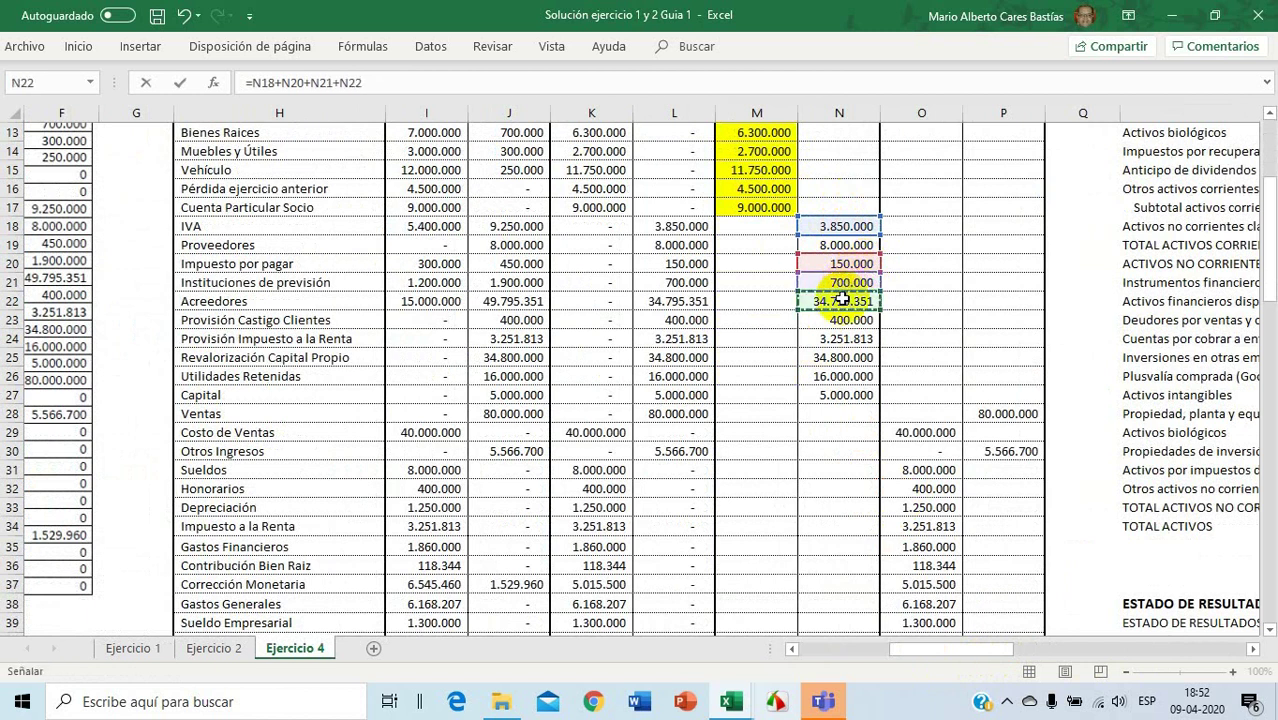
key("Return")
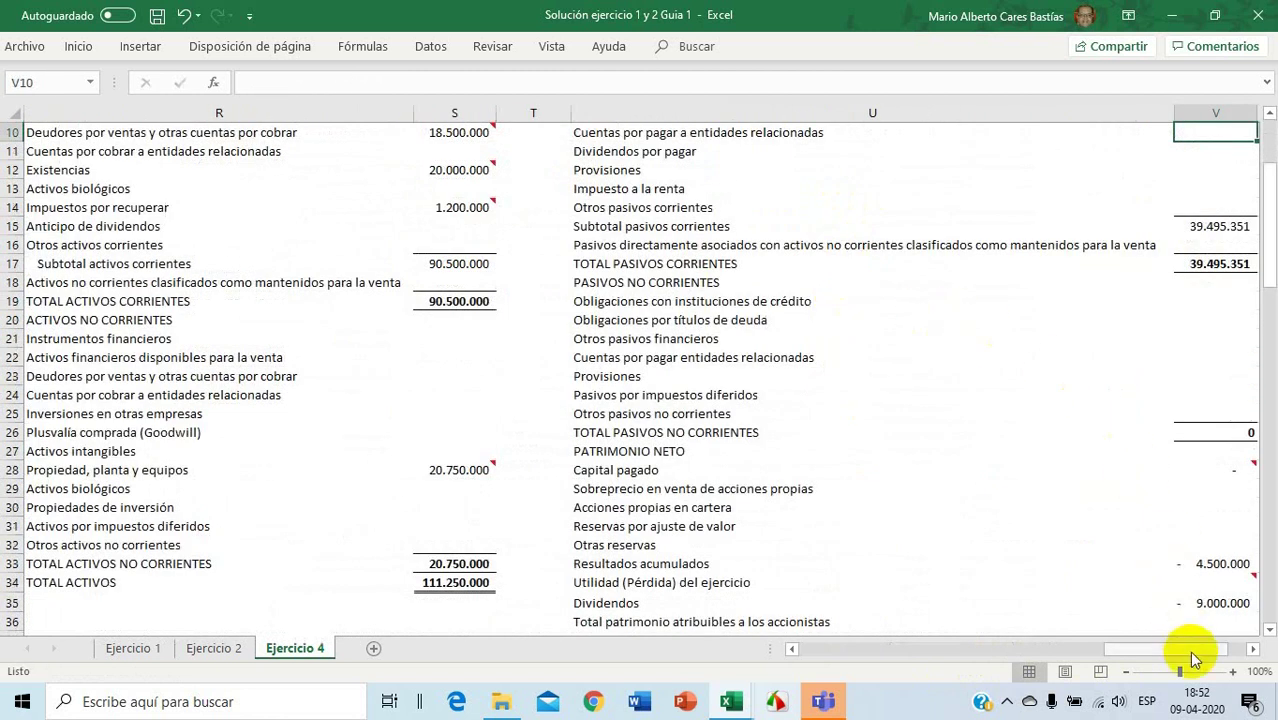
Fill the Pasivo amounts of IVA in N18 and of Impuesto por pagar, Instituciones de previsión and Acreedores in N20:N22 with yellow
left_click_drag(1118, 650, 935, 662)
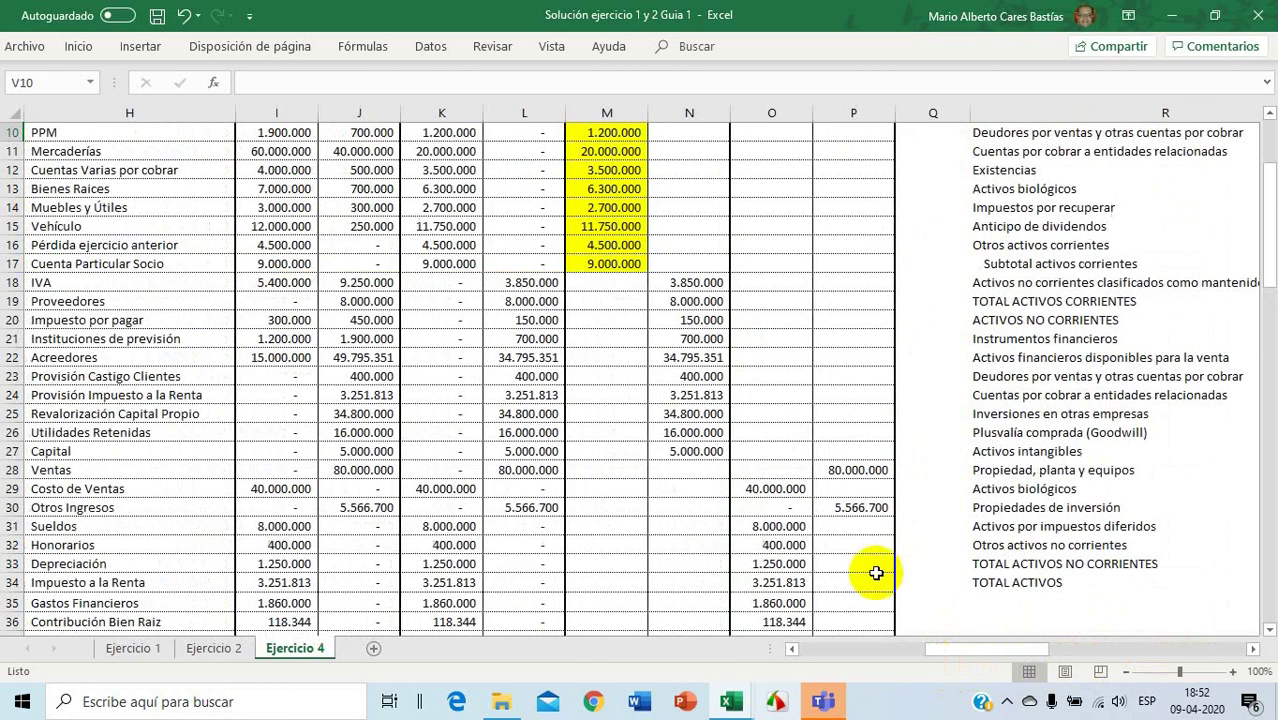
left_click(688, 280)
right_click(692, 276)
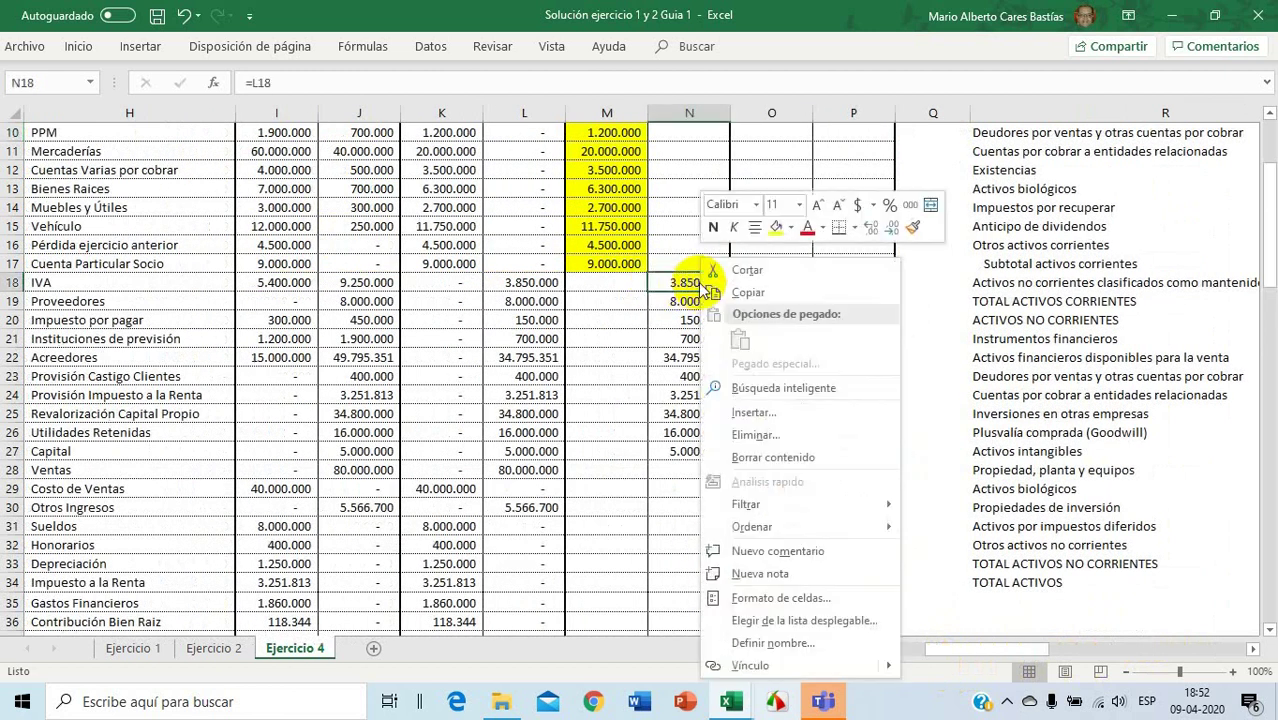
left_click(776, 228)
left_click(705, 319)
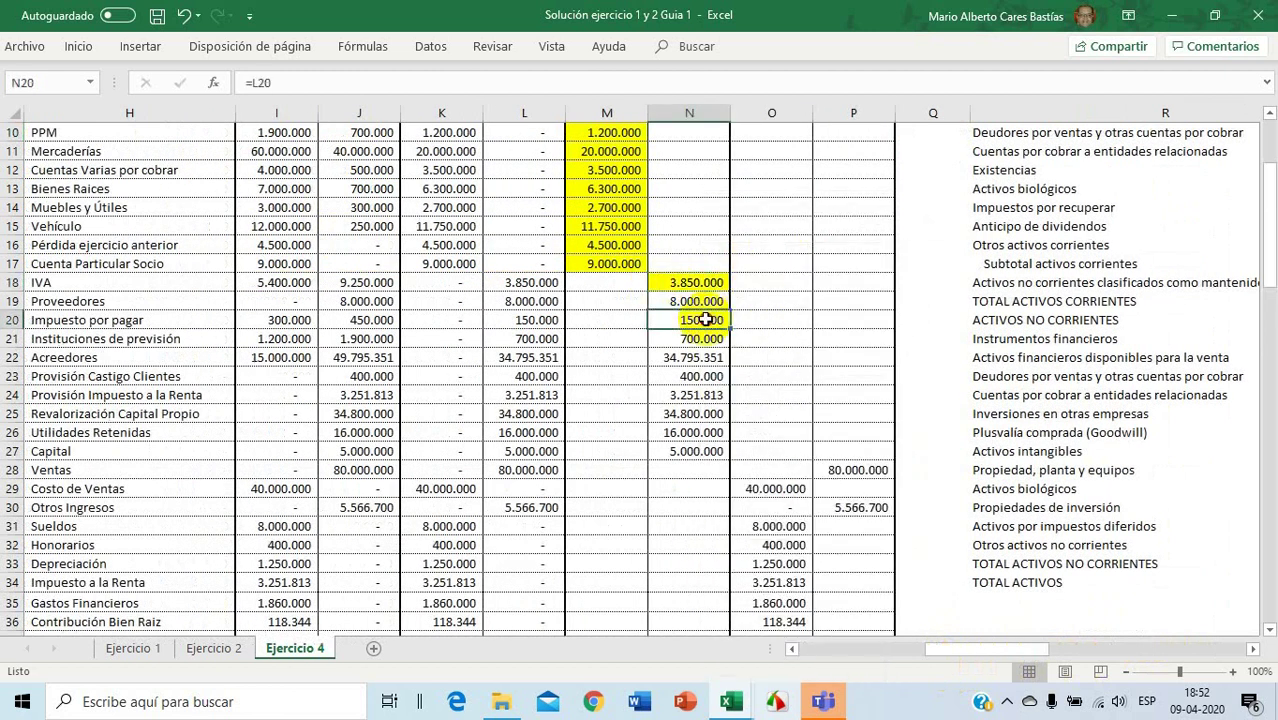
left_click_drag(705, 322, 703, 355)
right_click(703, 341)
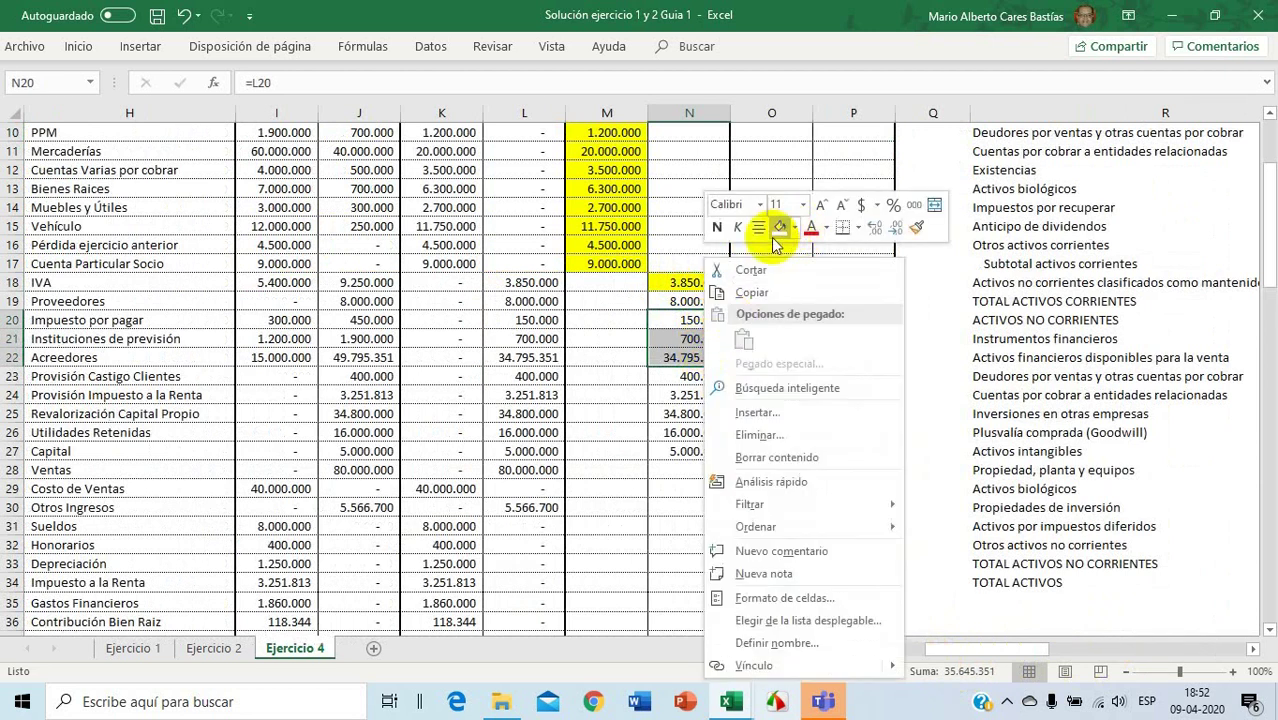
left_click(779, 227)
Enter =N19 in V8 to bring the Proveedores balance into Acreedores comerciales
left_click(724, 301)
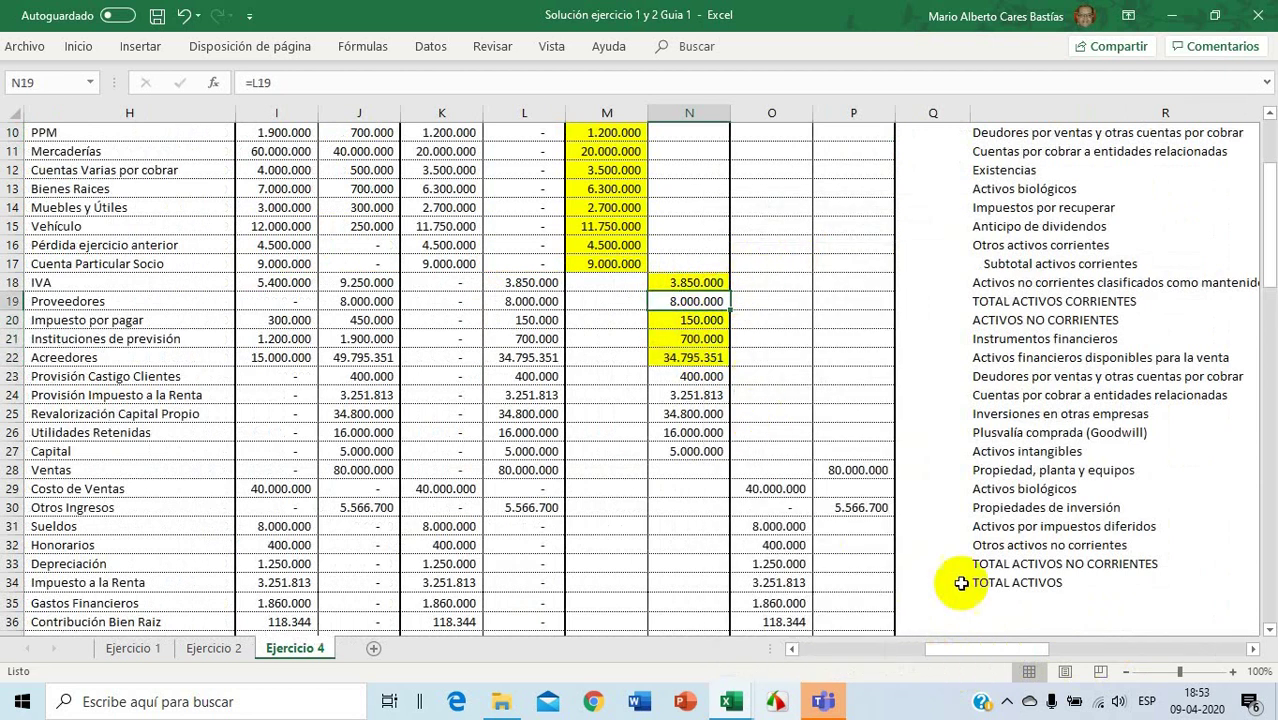
left_click_drag(985, 650, 1126, 656)
scroll(1190, 540, "up", 2)
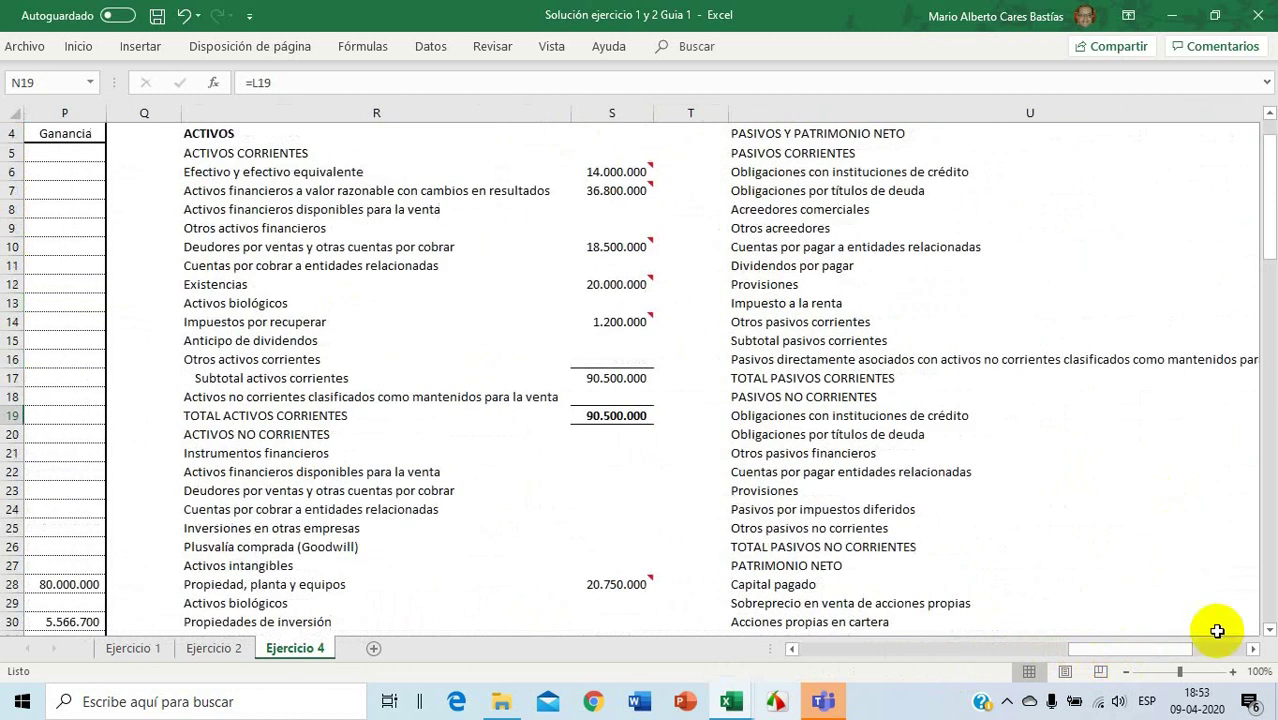
left_click(1256, 656)
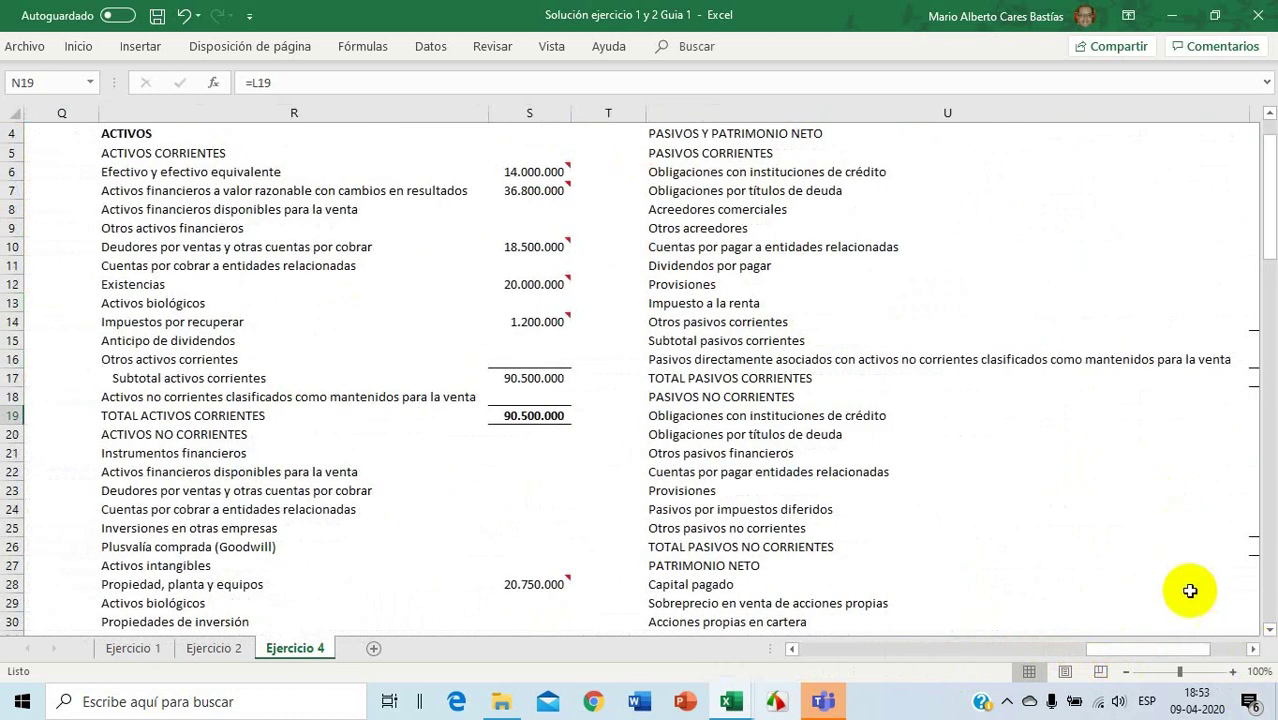
left_click_drag(1157, 657, 1190, 654)
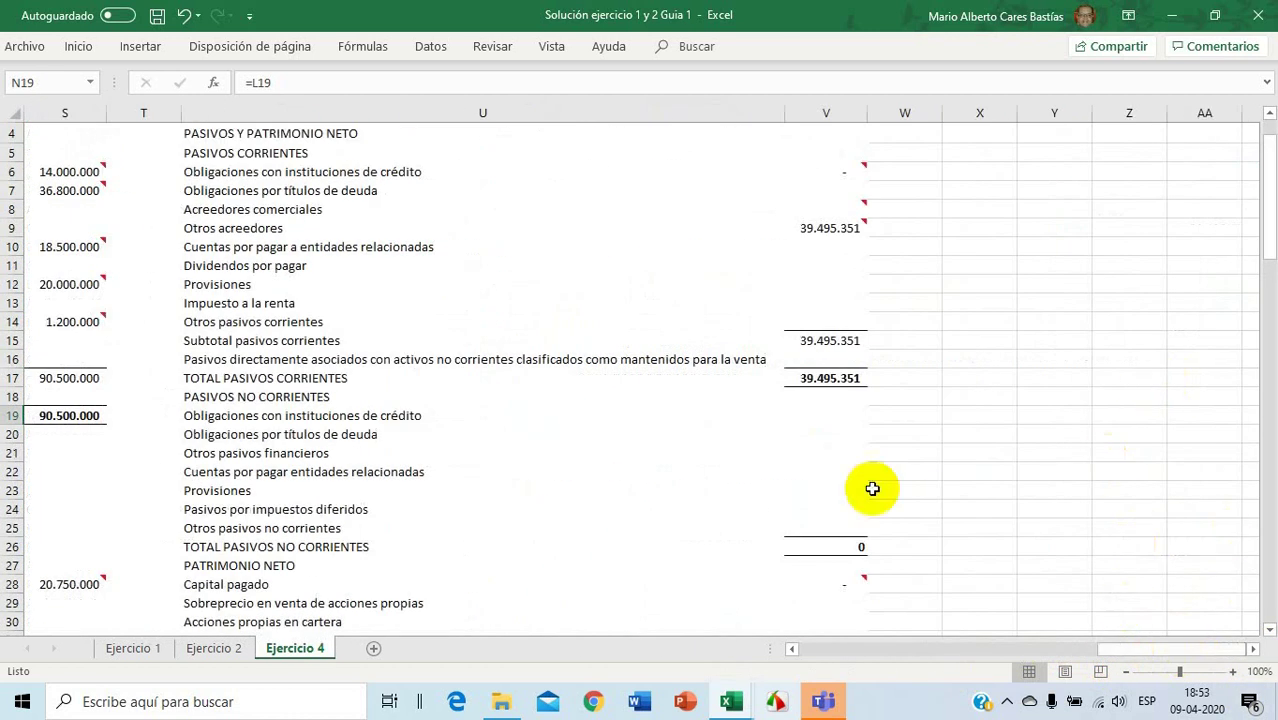
left_click(838, 209)
type("=")
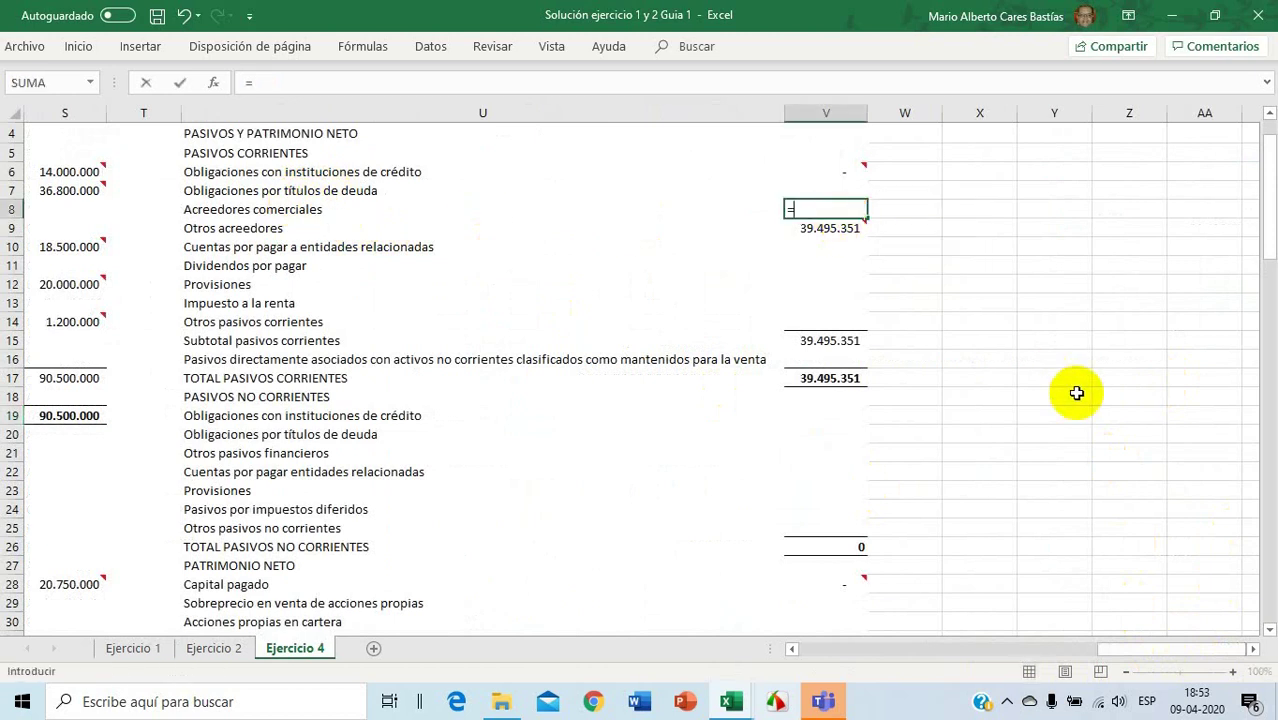
left_click_drag(1141, 649, 938, 676)
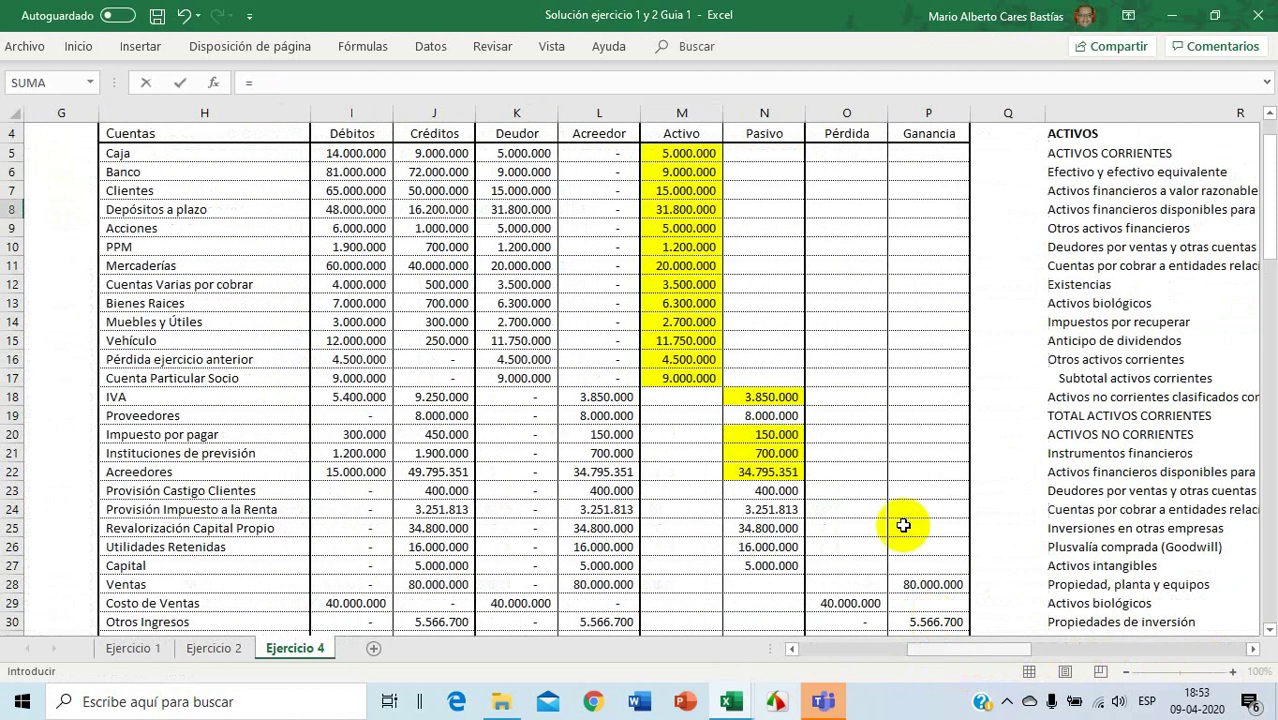
left_click(773, 416)
key("Return")
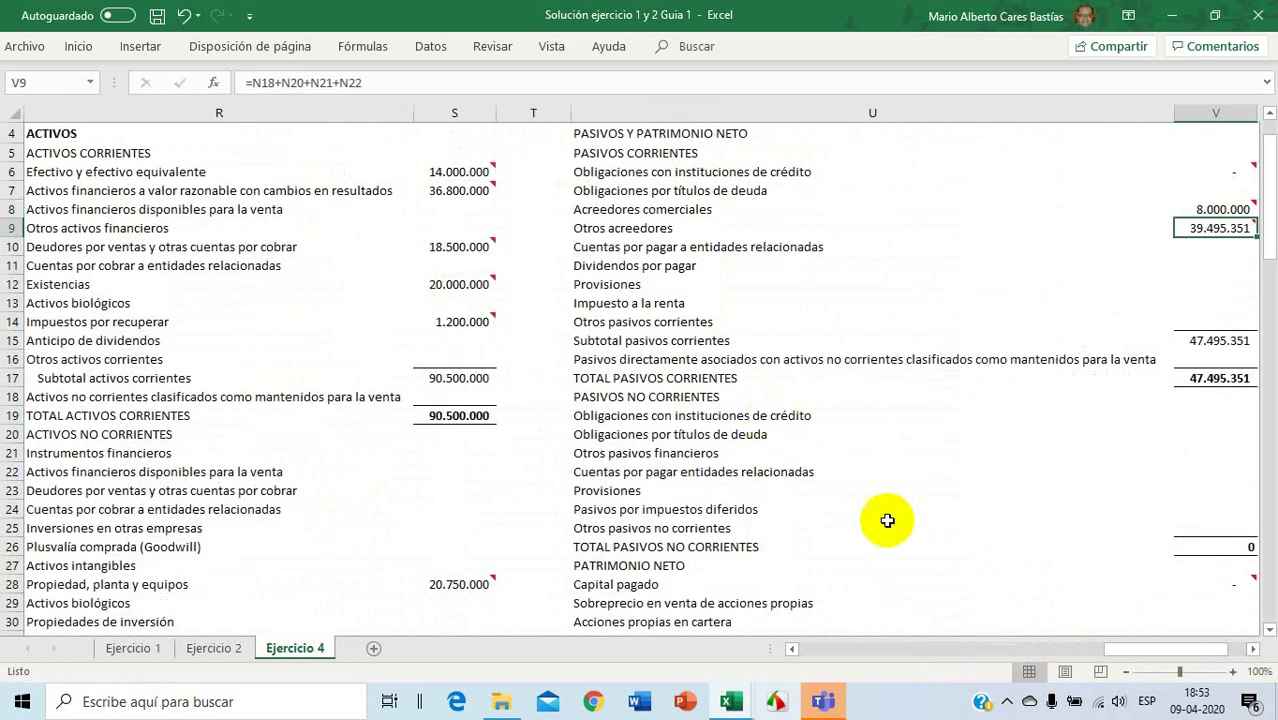
Fill the Pasivo amount of Proveedores in N19 with yellow
left_click_drag(1128, 655, 892, 662)
left_click(921, 418)
right_click(920, 415)
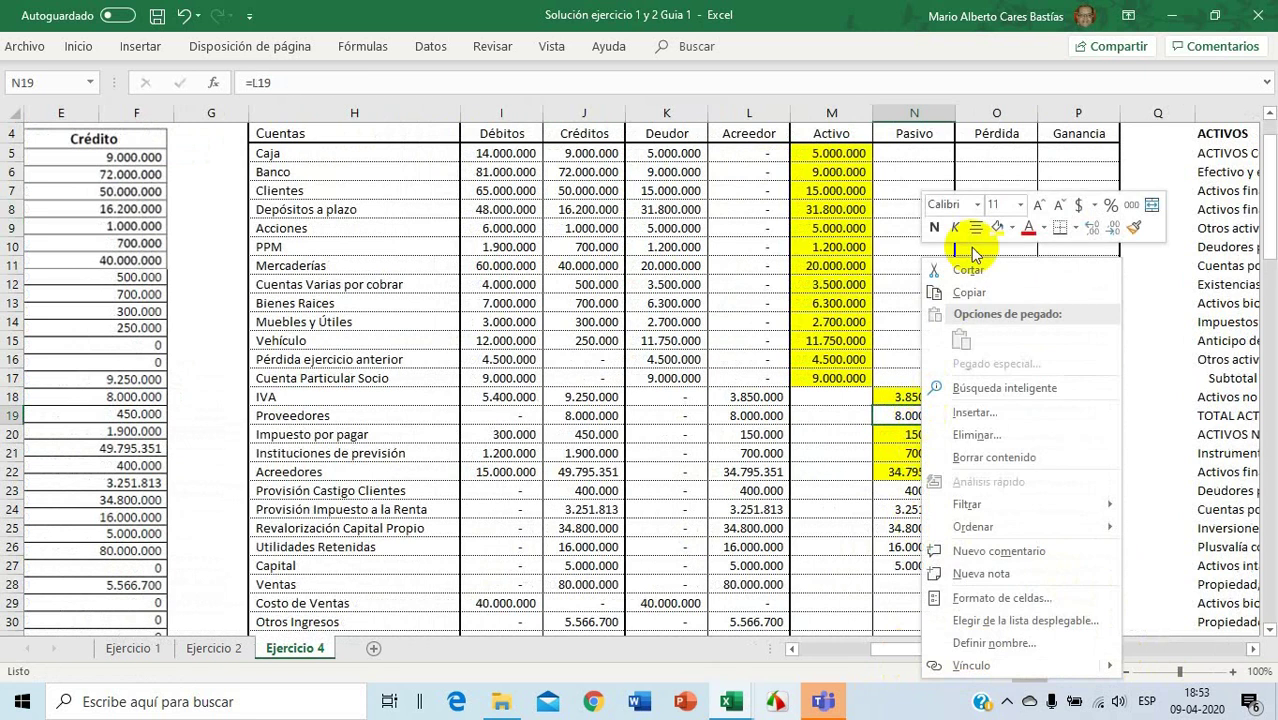
key("Escape")
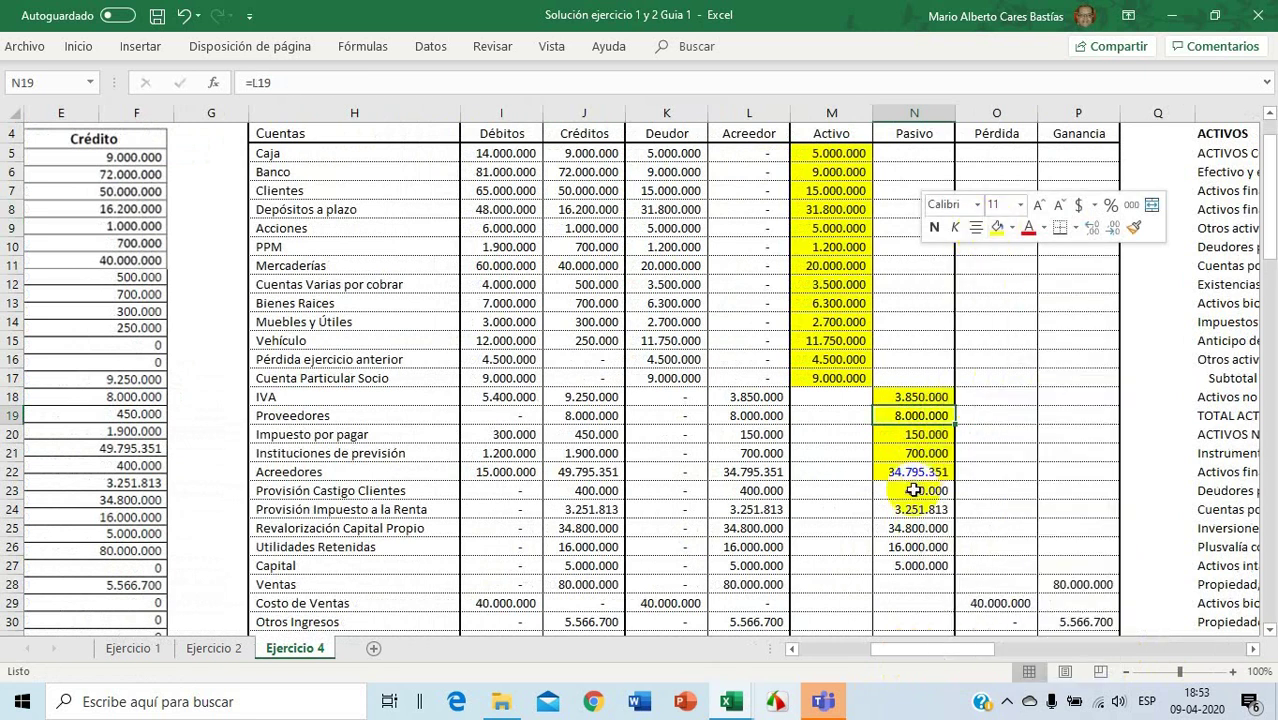
Enter a formula in V12 for the current Provisiones line that adds Provisión Castigo Clientes (N23) and Provisión Impuesto a la Renta (N24)
left_click_drag(914, 490, 906, 508)
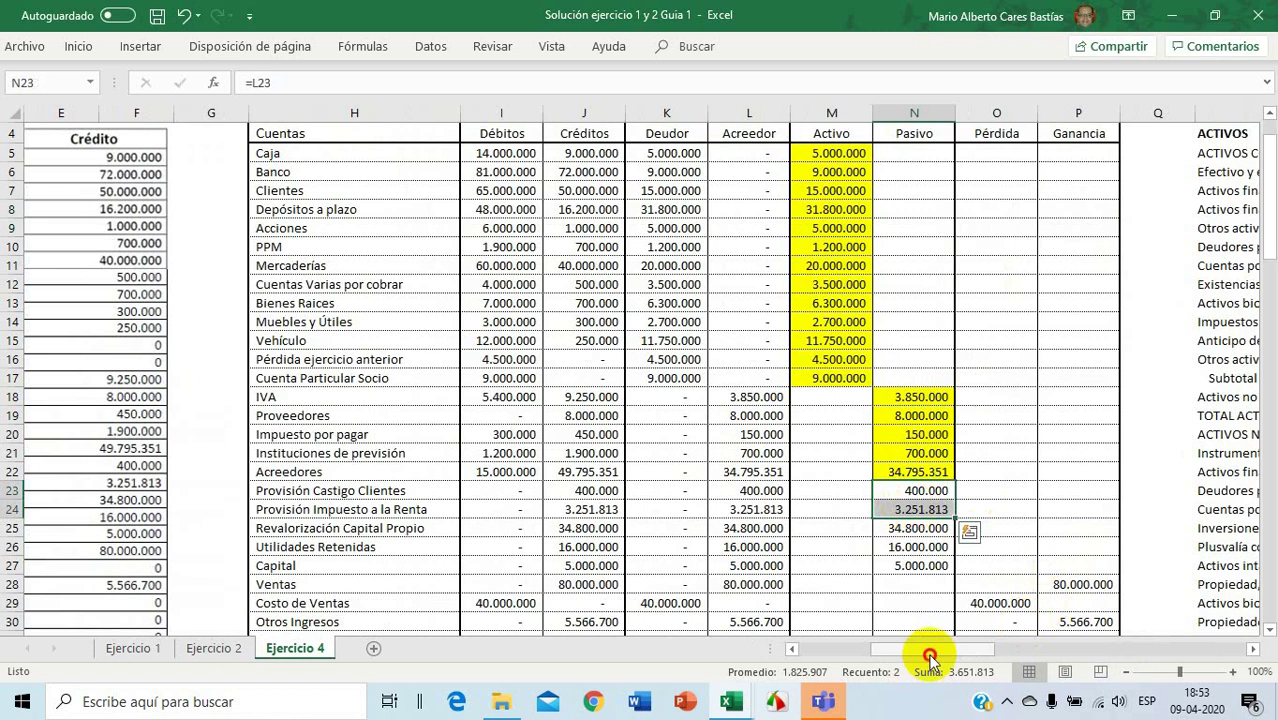
left_click_drag(927, 651, 1176, 652)
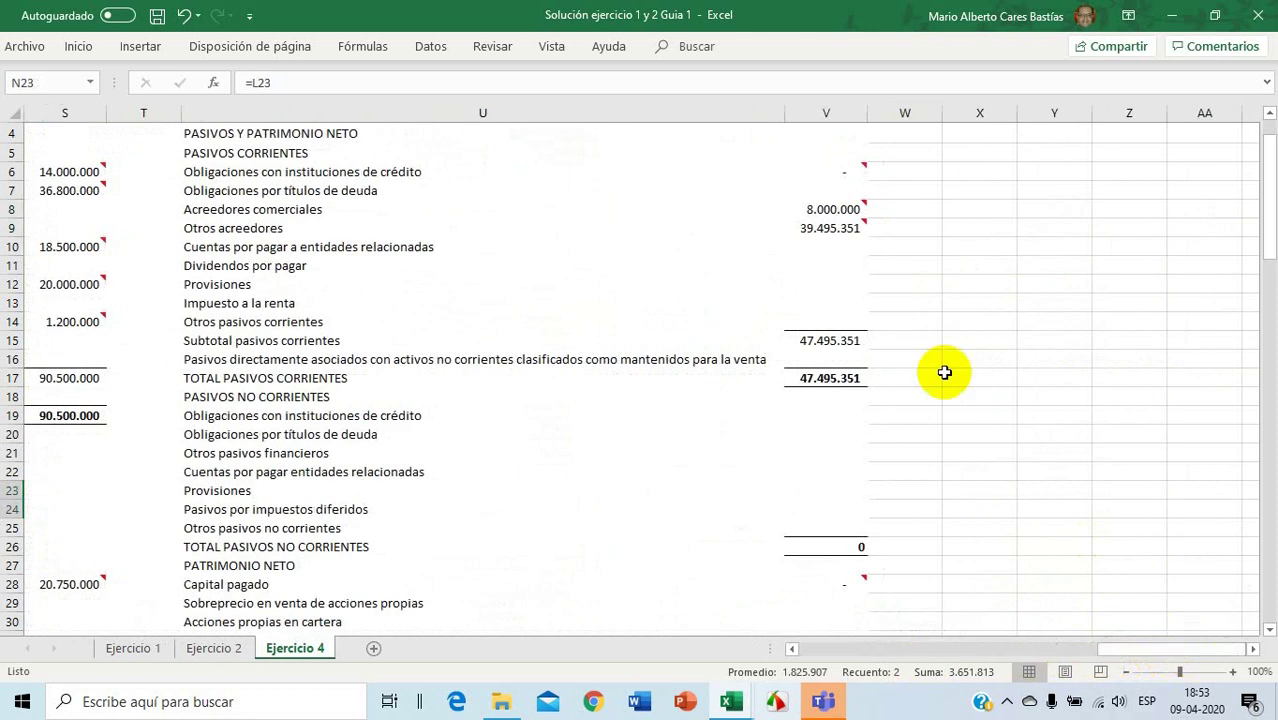
left_click(251, 284)
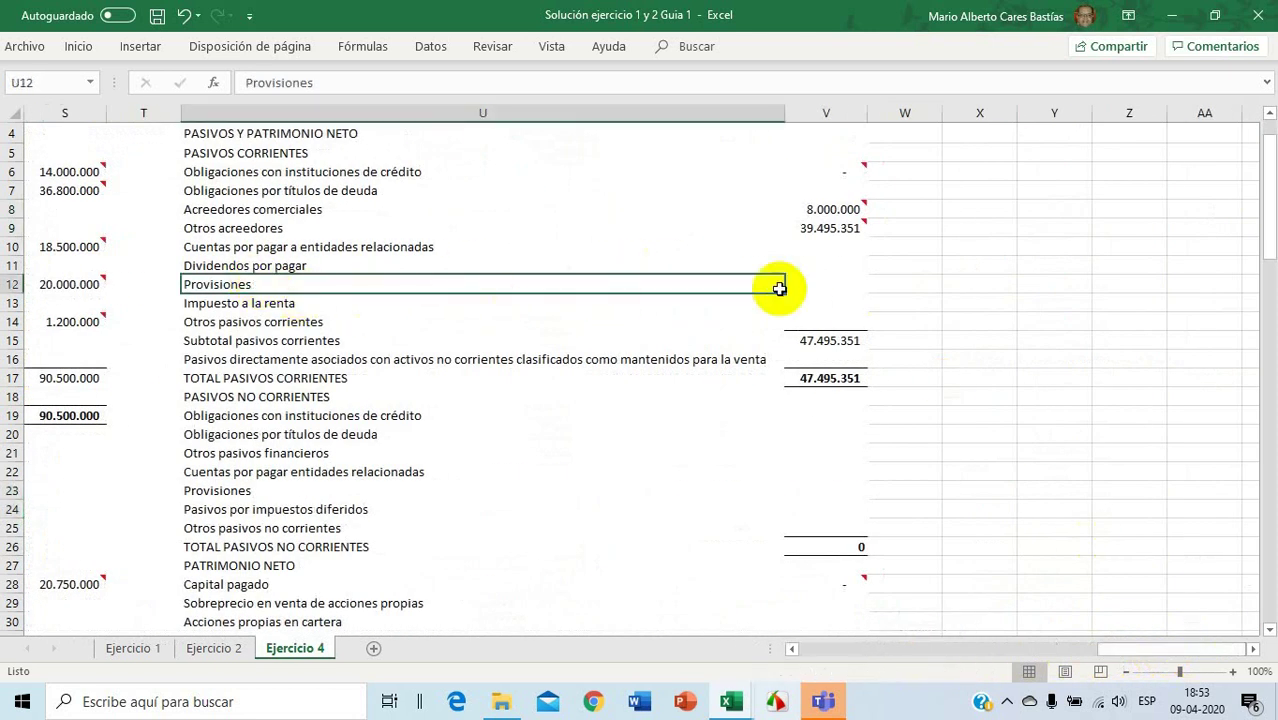
left_click(830, 284)
type("=")
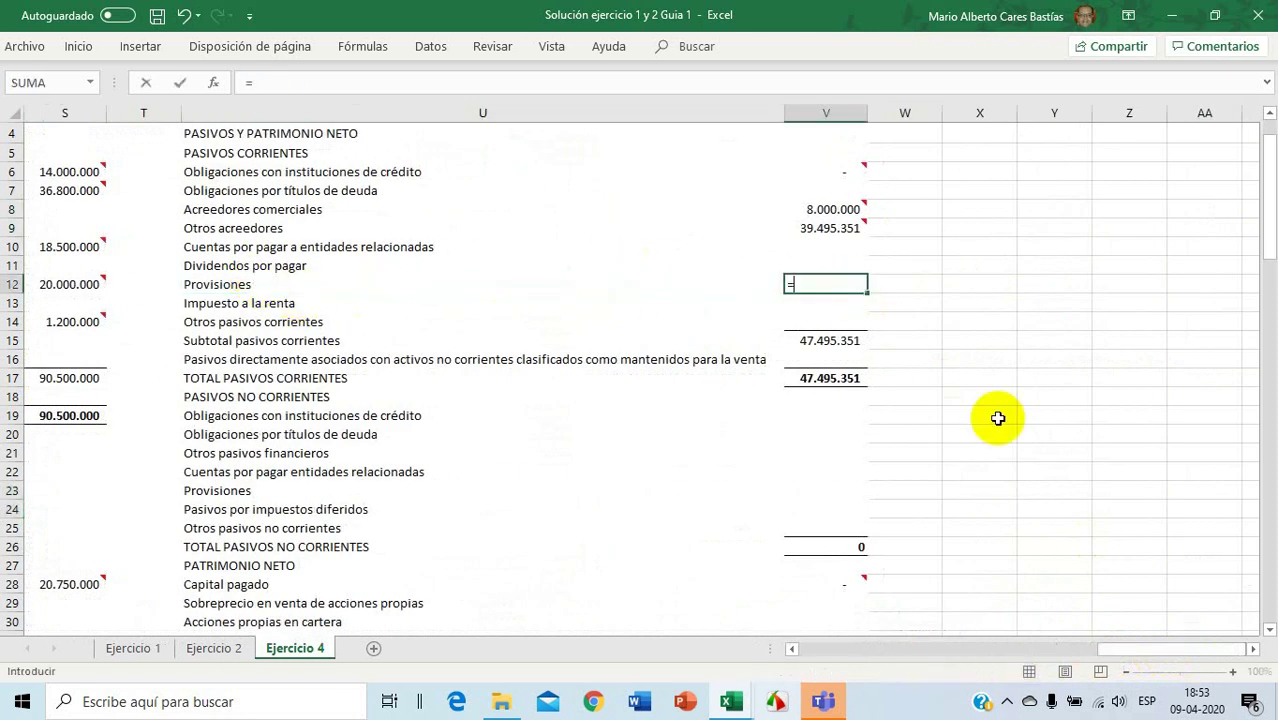
left_click_drag(1134, 652, 928, 668)
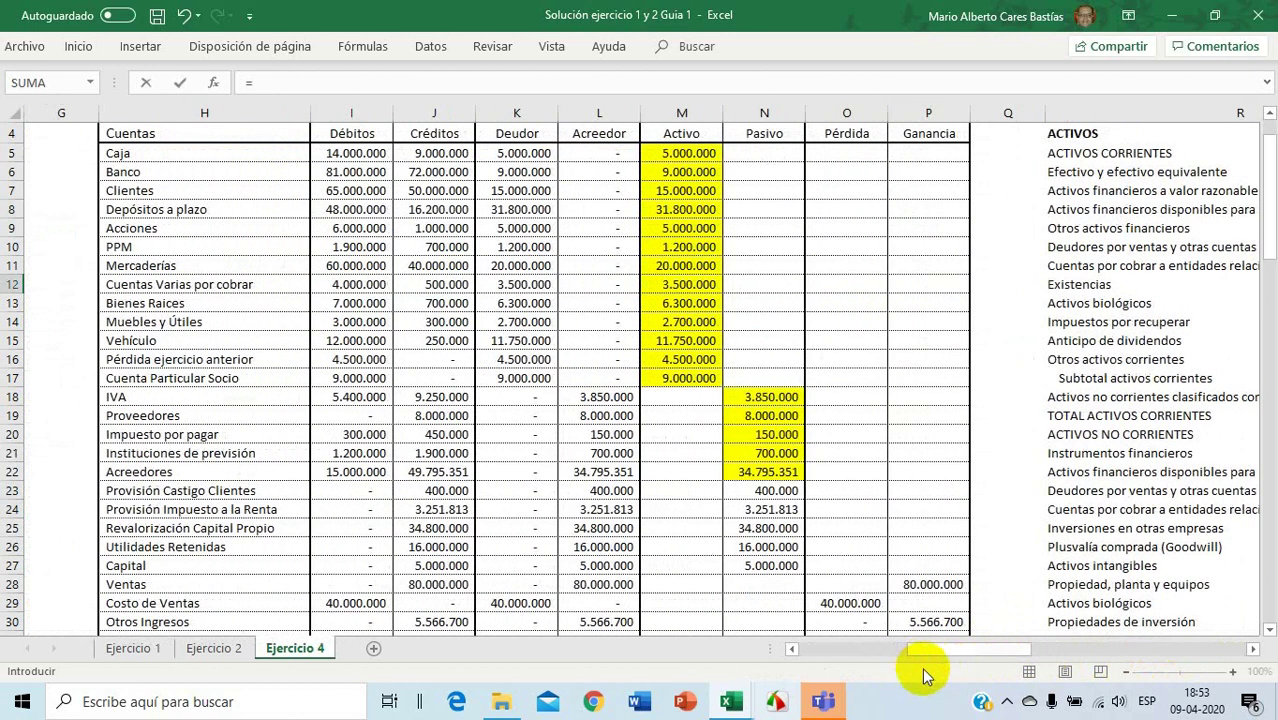
left_click(769, 491)
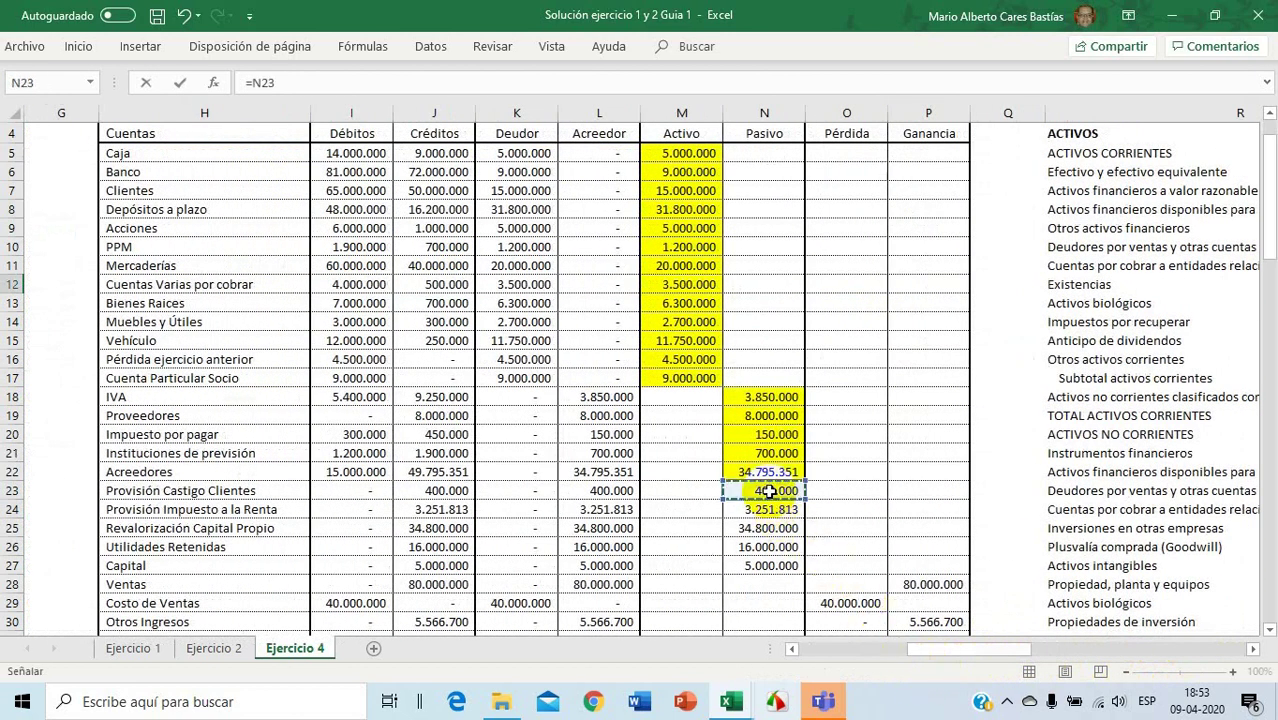
key("Return")
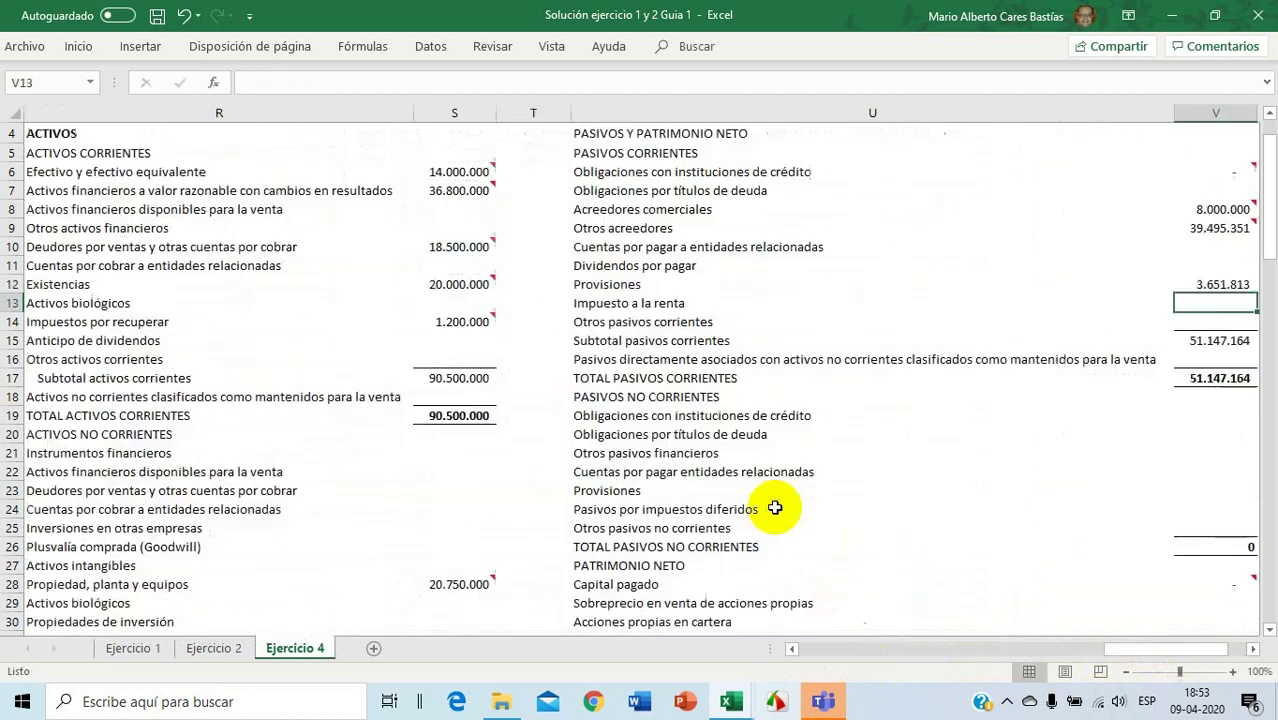
Compare the two provision balances in N23:N24 with the Provisiones and Impuesto a la renta lines under Pasivos corrientes
left_click_drag(1145, 663, 919, 664)
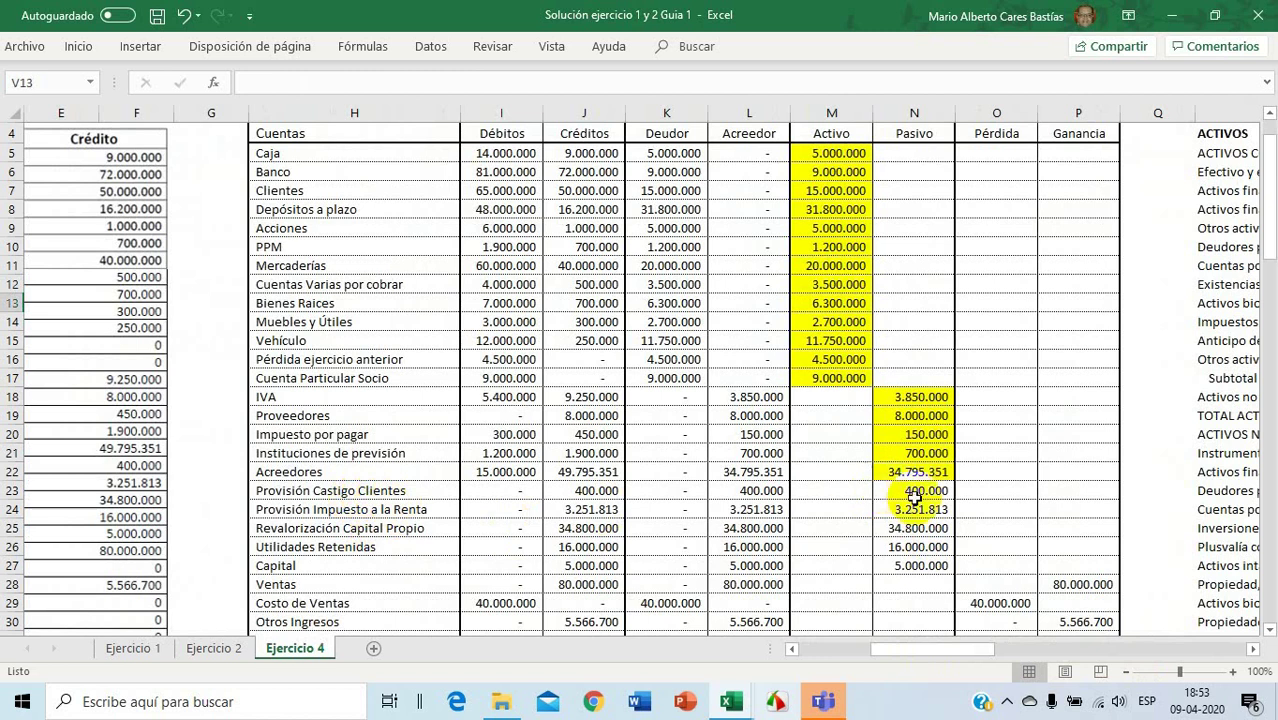
left_click_drag(915, 491, 915, 506)
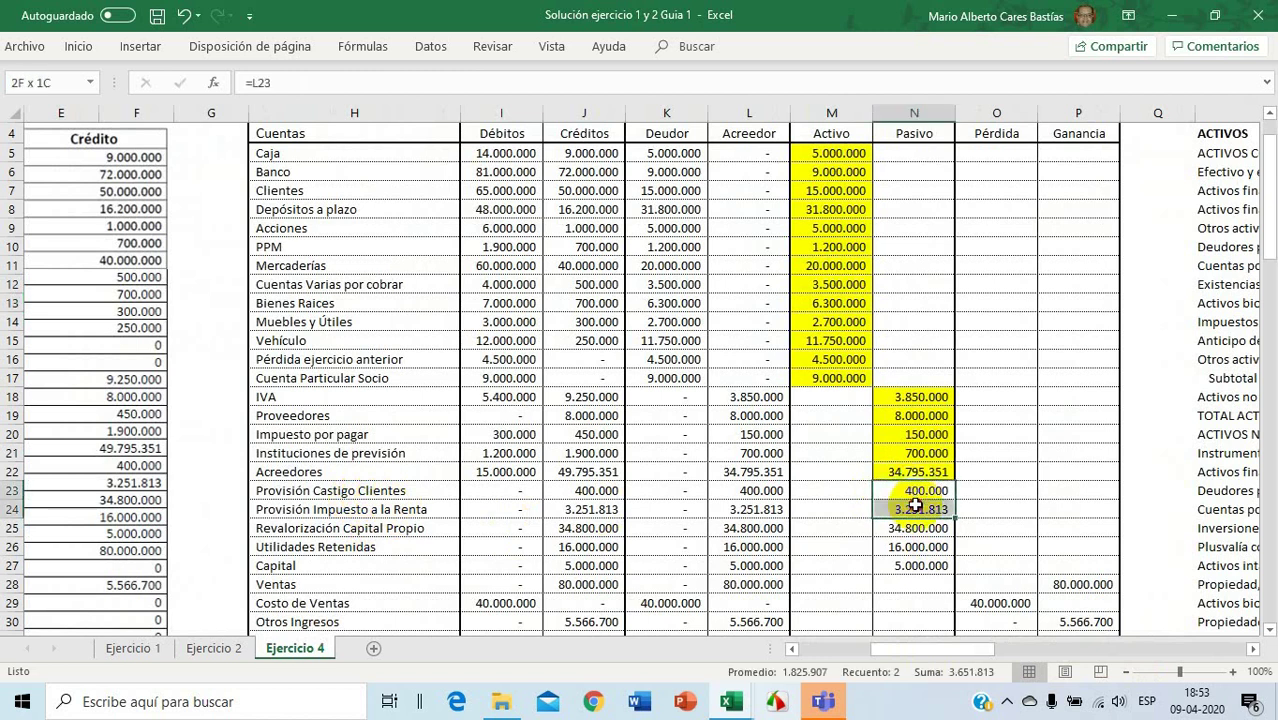
right_click(915, 506)
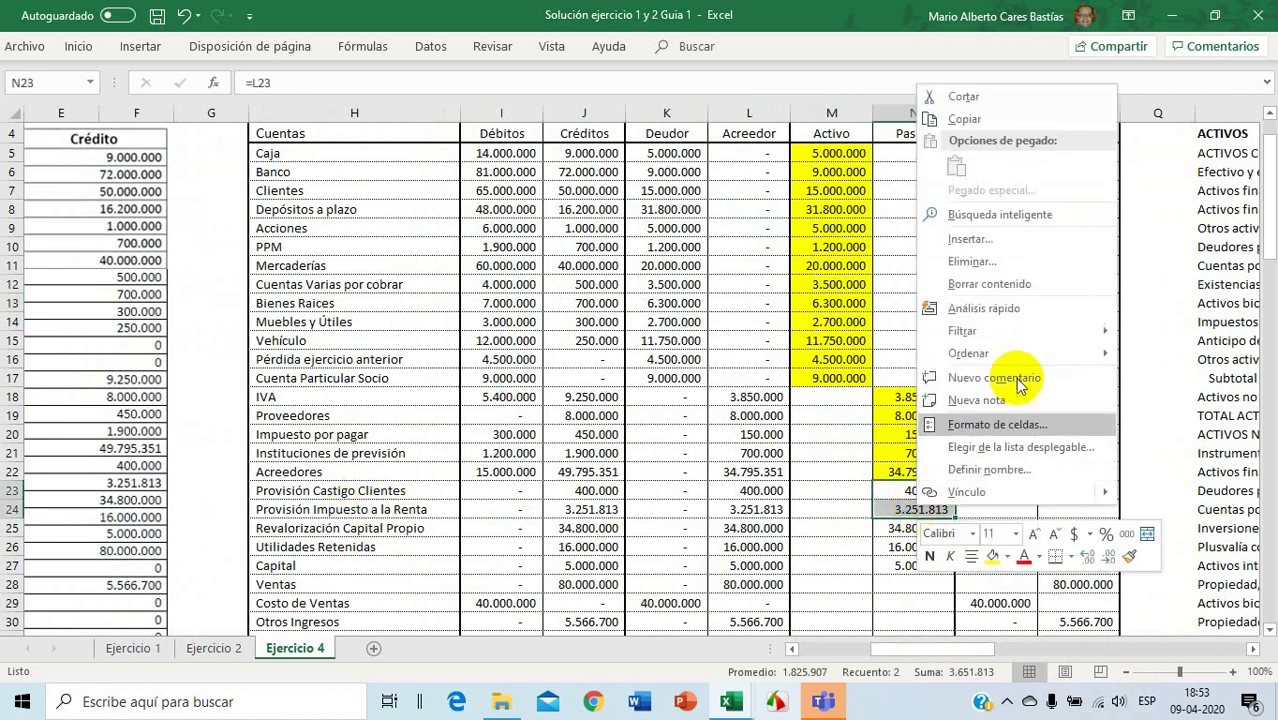
left_click(1160, 460)
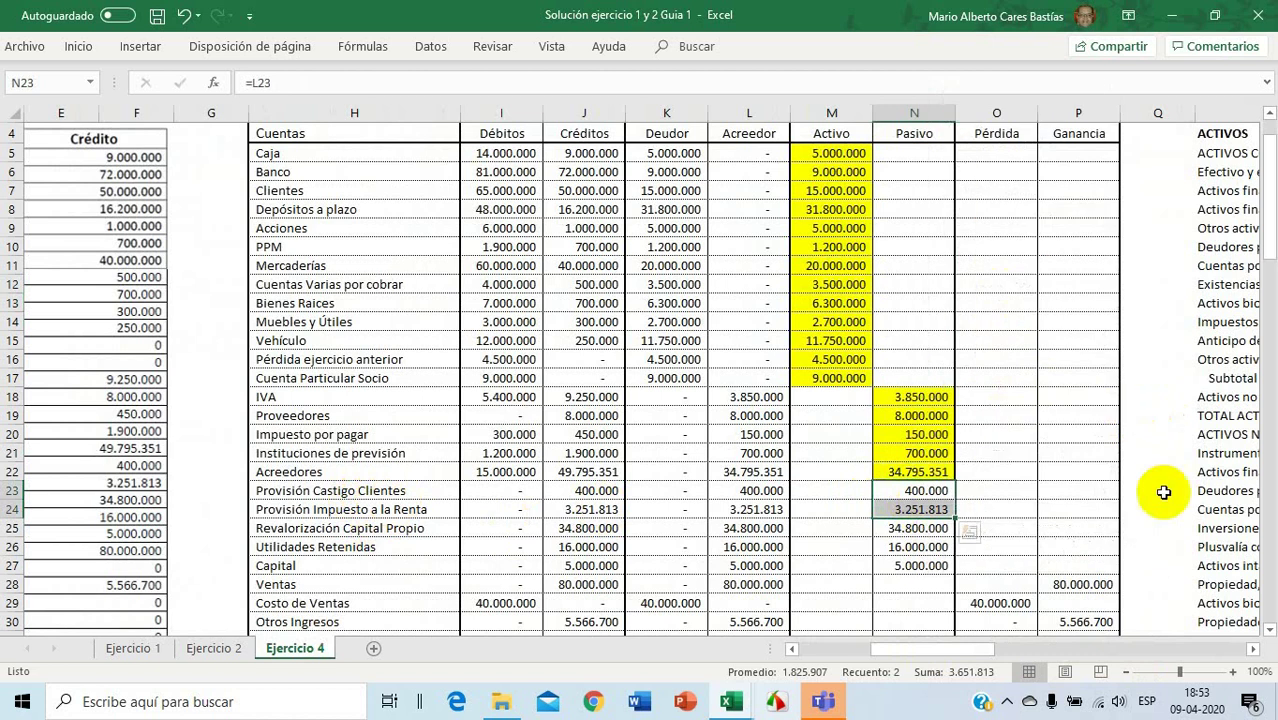
left_click_drag(966, 657, 1050, 655)
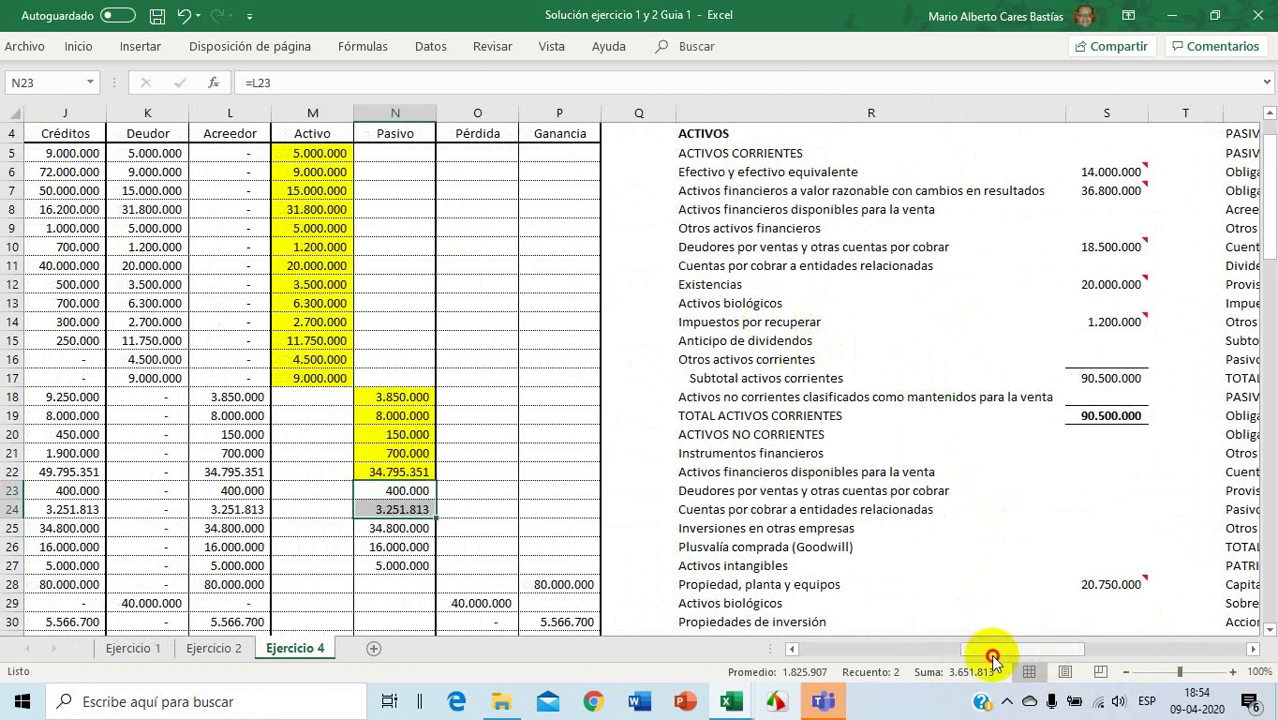
left_click_drag(987, 654, 1140, 655)
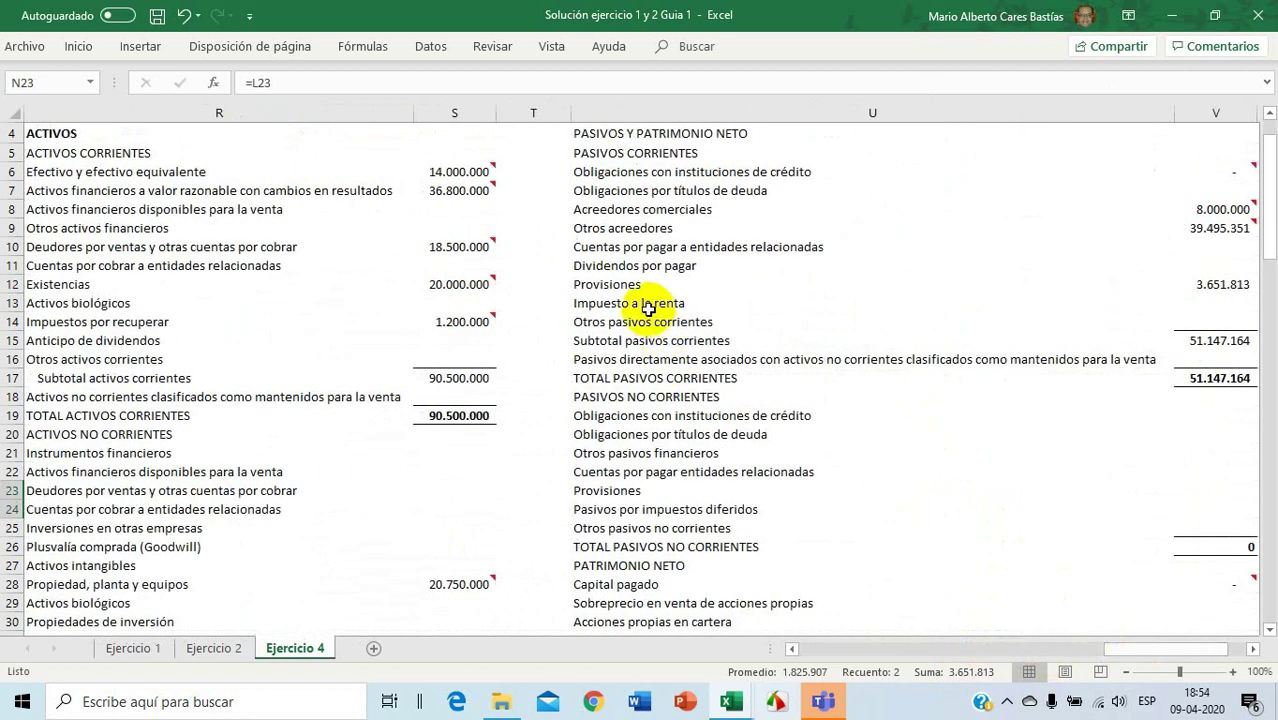
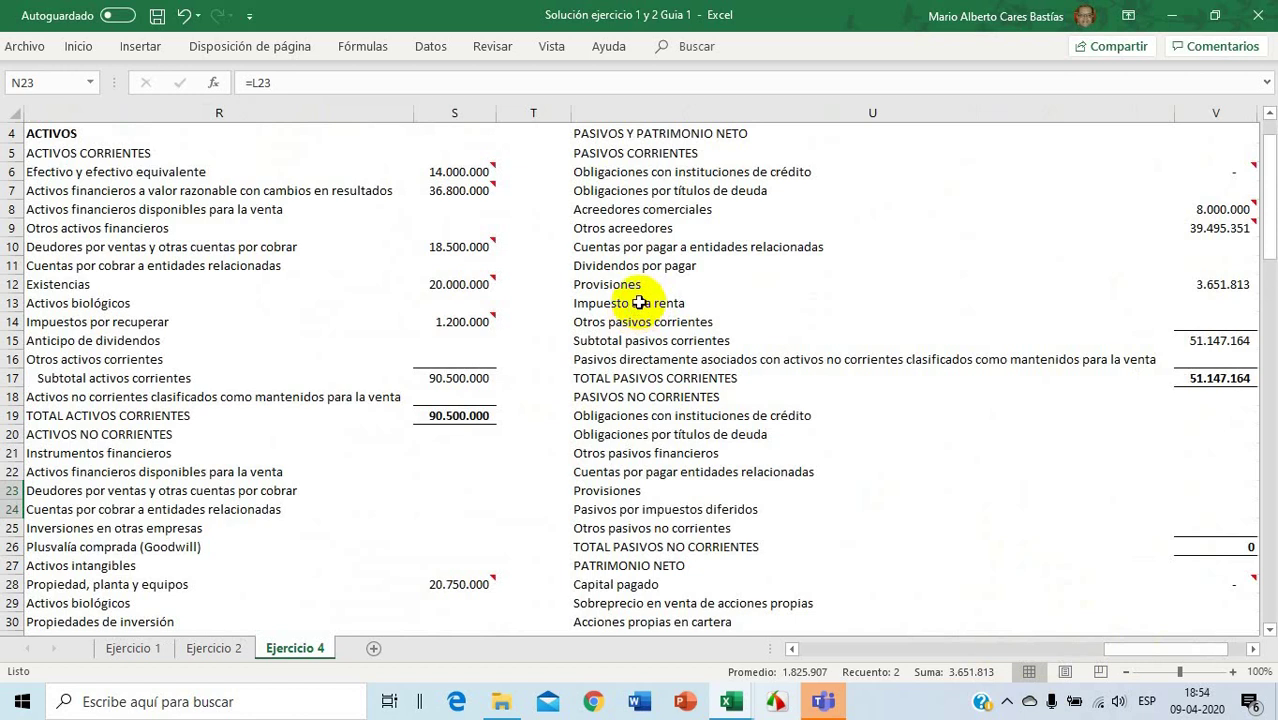
left_click(1208, 304)
left_click(605, 284)
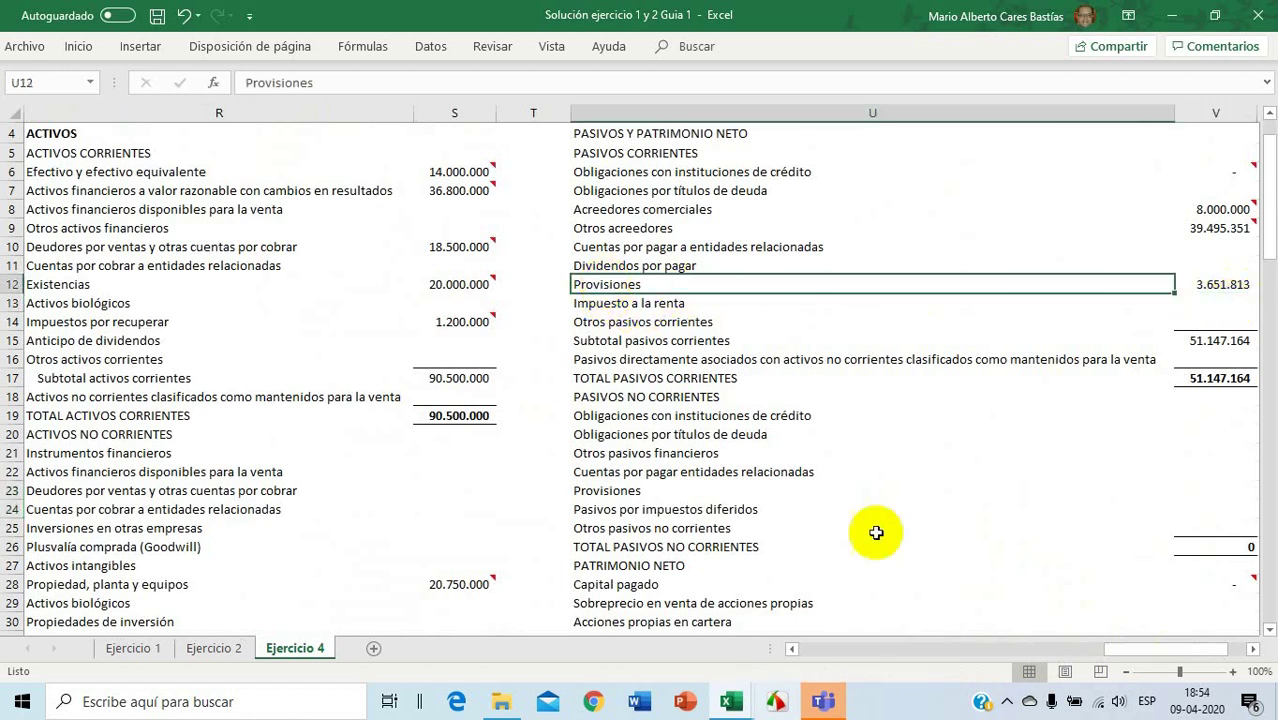
Fill the Pasivo amounts of Provisión Castigo Clientes and Provisión Impuesto a la Renta in N23:N24 with yellow
left_click_drag(1113, 651, 895, 650)
left_click_drag(697, 493, 689, 511)
right_click(689, 511)
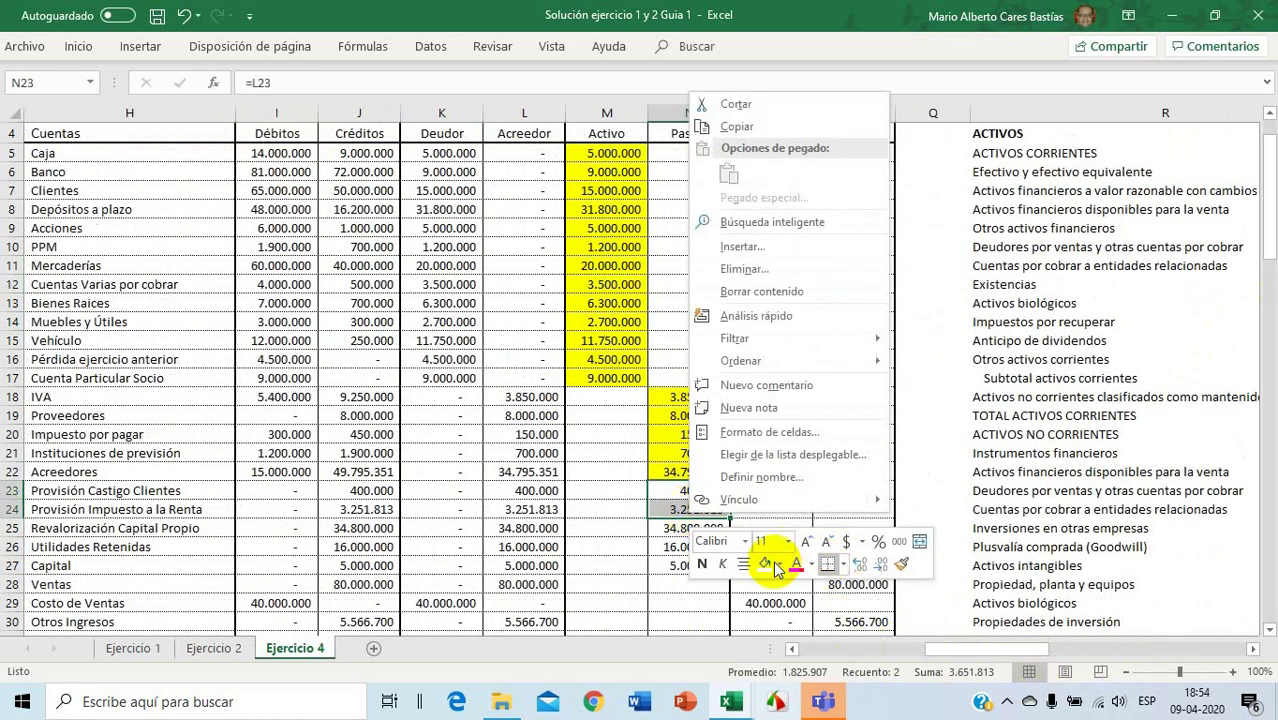
left_click(764, 563)
Enter =N25 in V31 to bring the Revalorización Capital Propio balance into Reservas por ajuste de valor
left_click(689, 528)
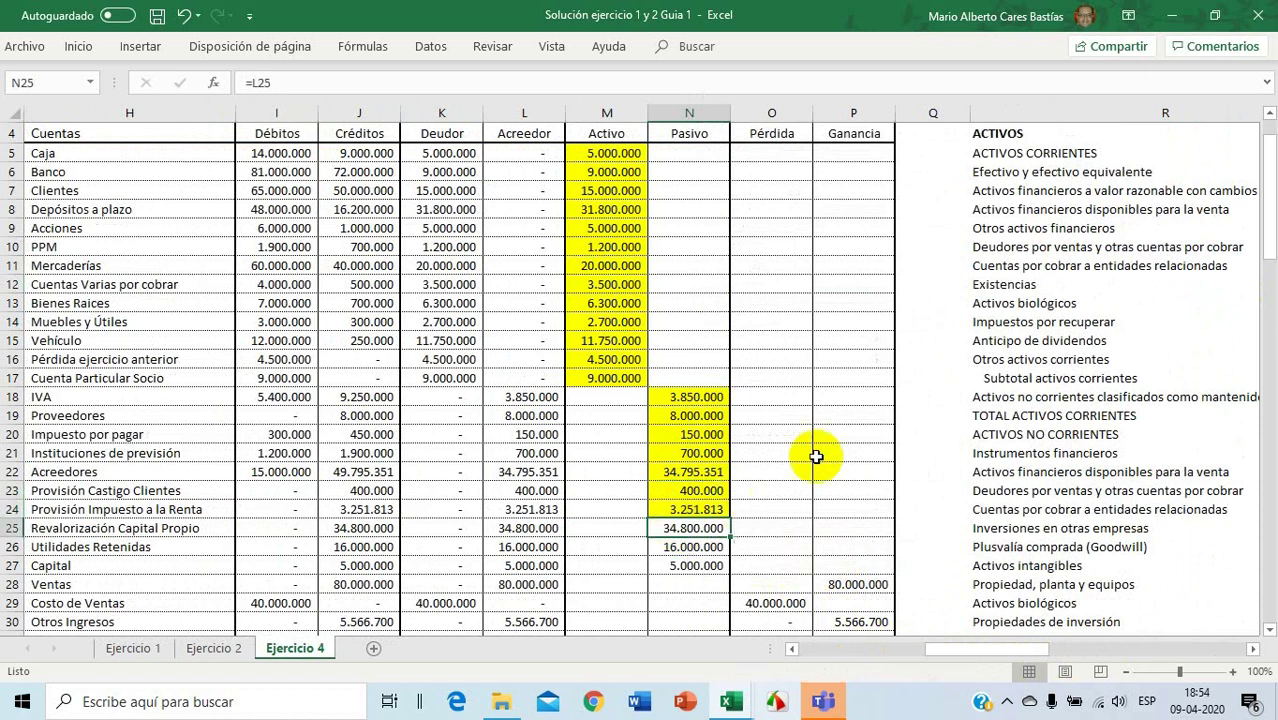
scroll(816, 457, "down", 2)
scroll(816, 457, "down", 1)
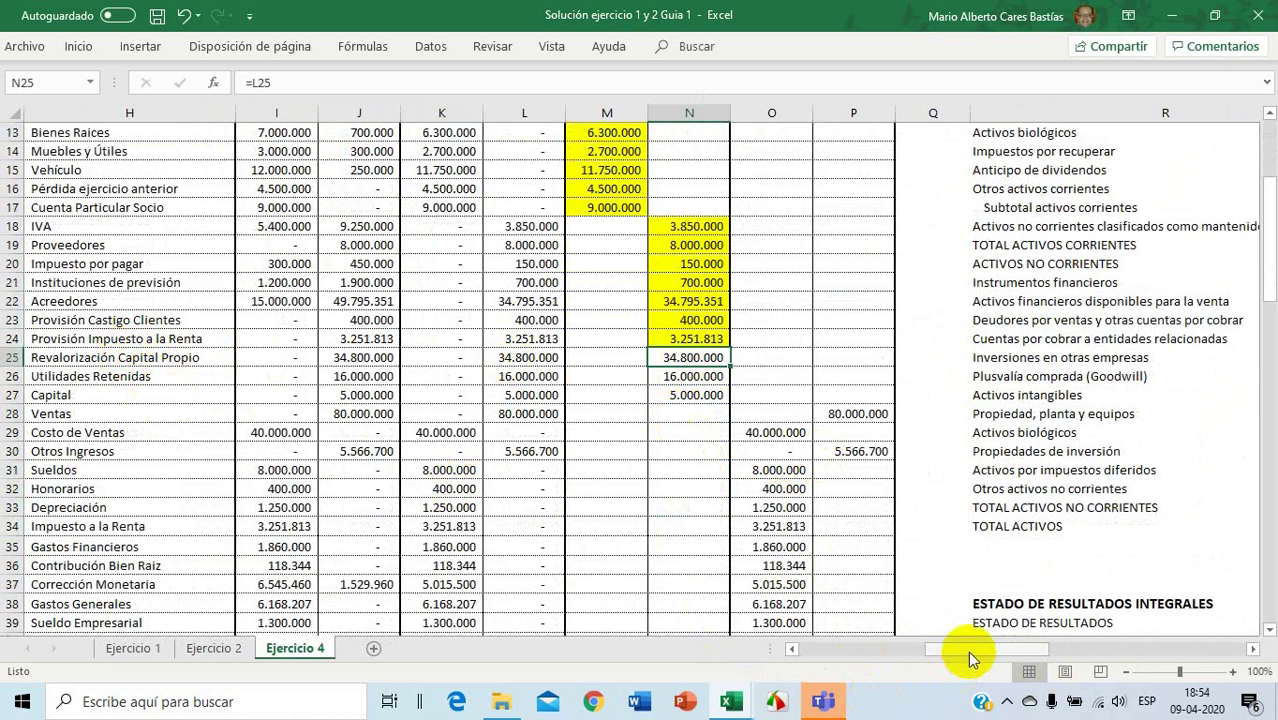
left_click_drag(968, 655, 1104, 655)
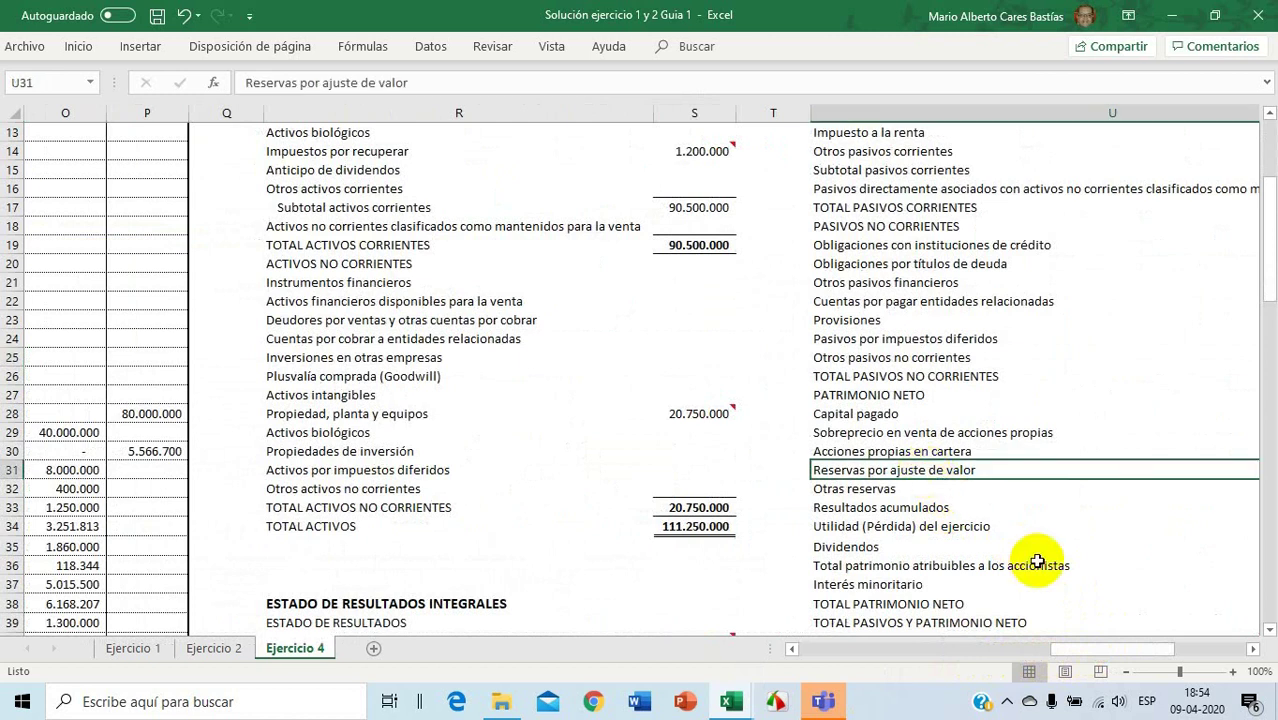
left_click_drag(1142, 648, 1232, 651)
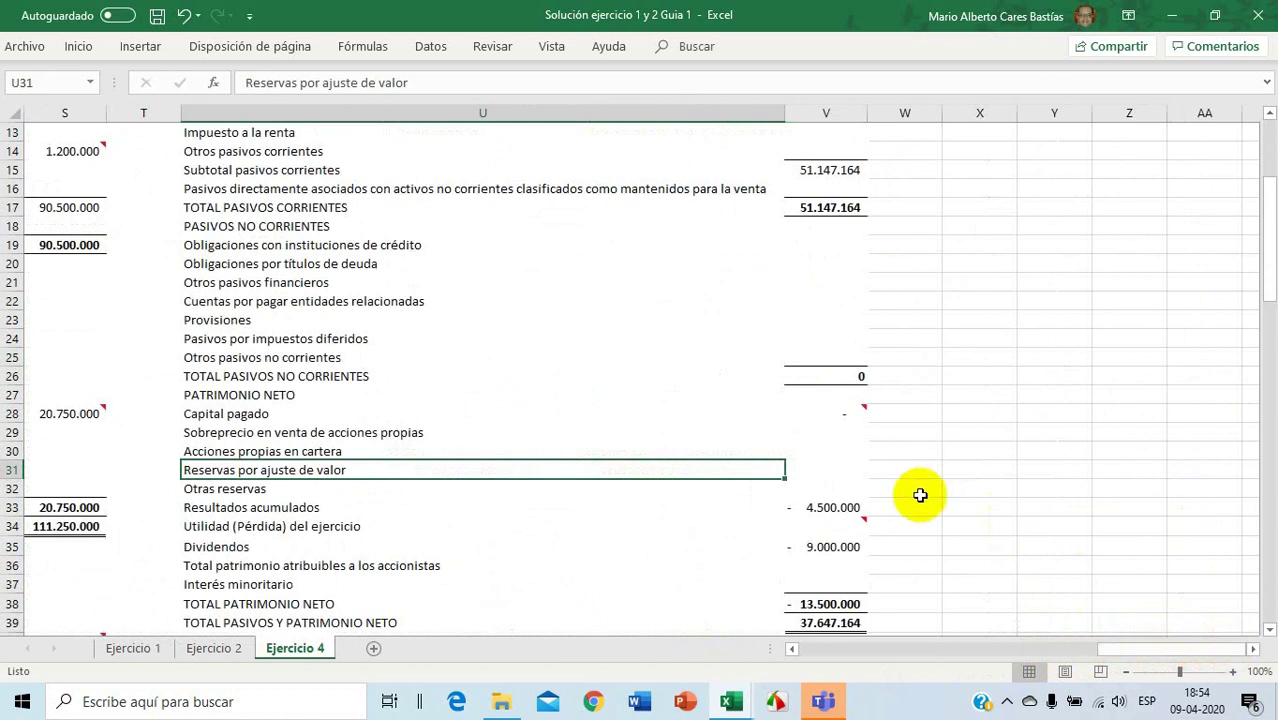
left_click(823, 470)
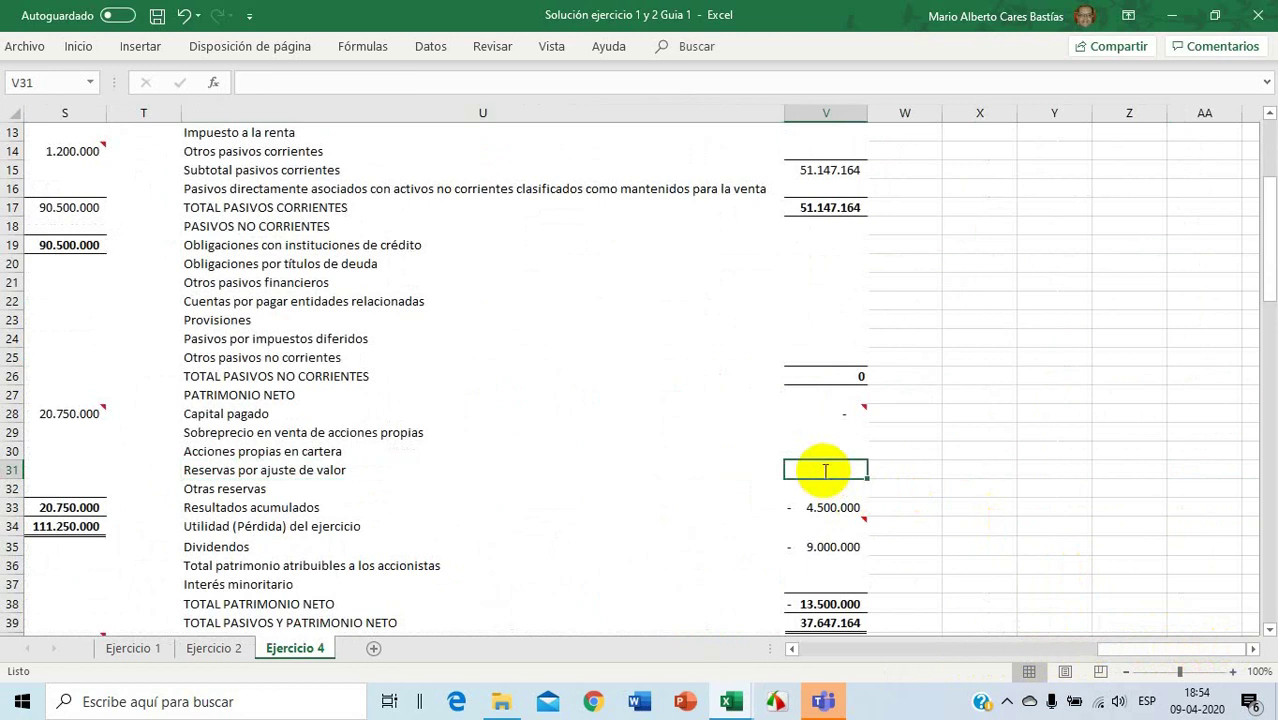
type("=")
left_click_drag(1121, 652, 885, 662)
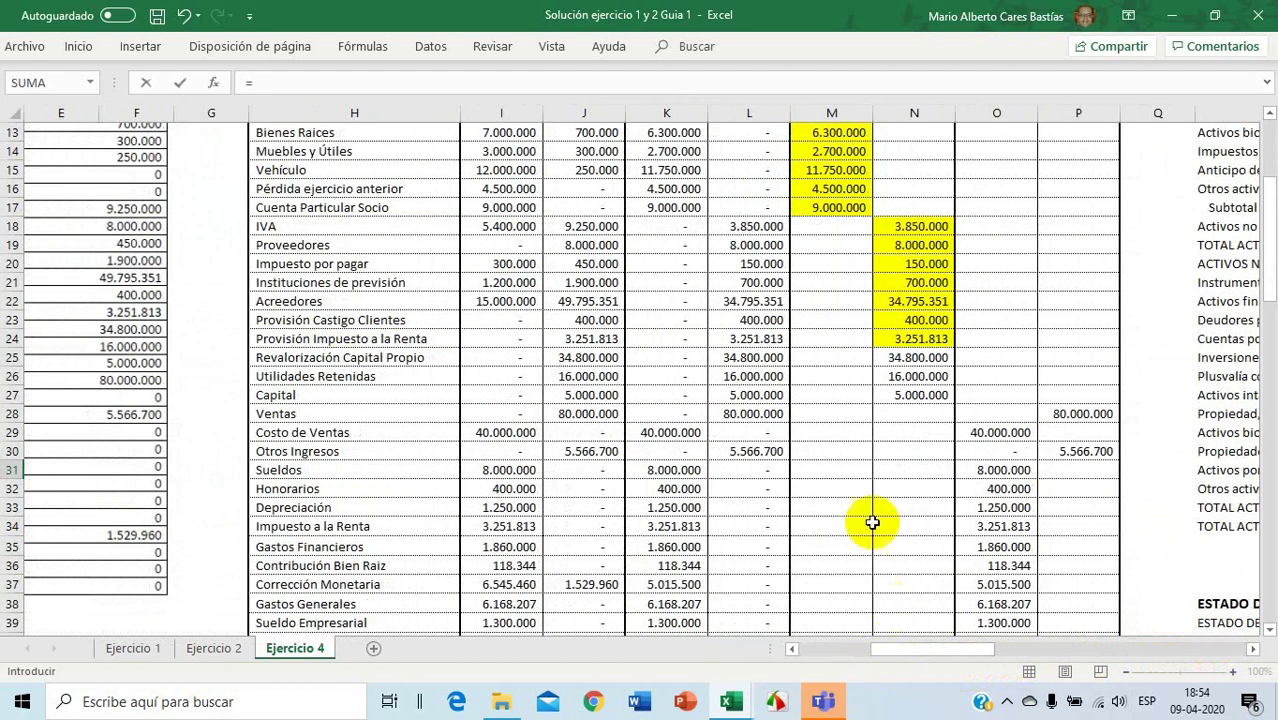
left_click(901, 358)
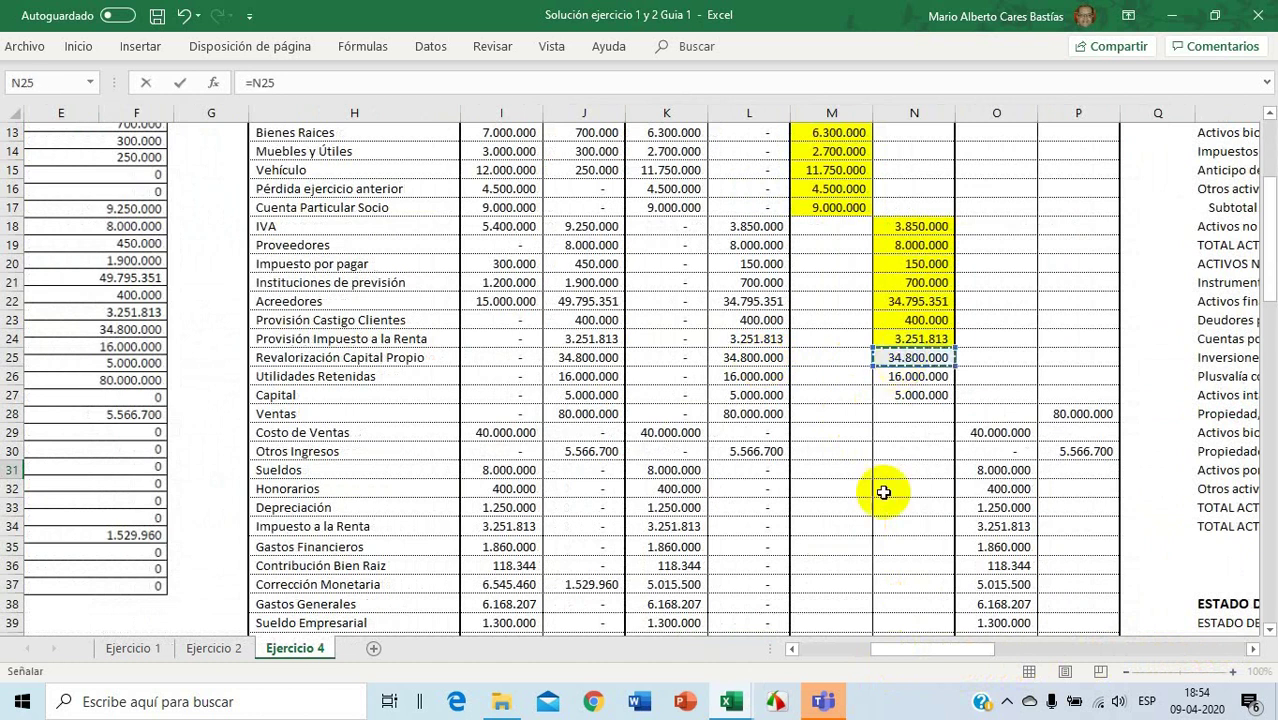
key("Escape")
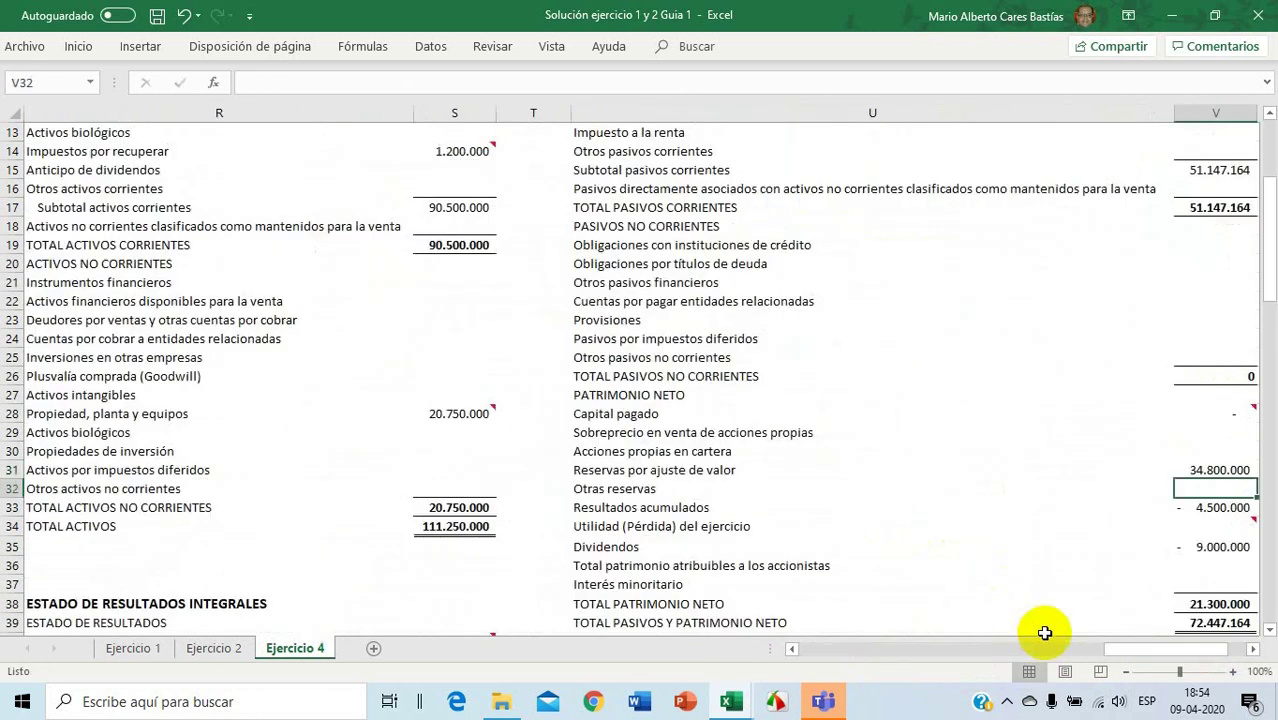
Fill the Pasivo amount of Revalorización Capital Propio in N25 with yellow
left_click_drag(1150, 652, 941, 663)
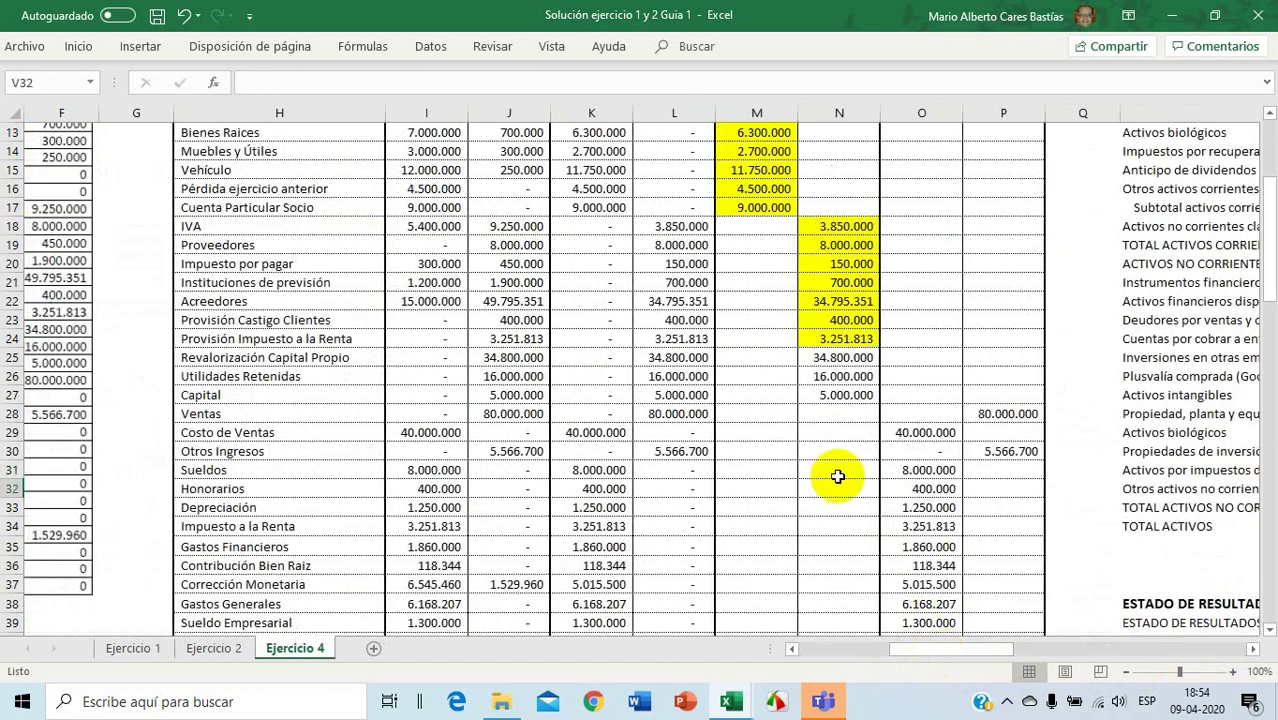
left_click(828, 362)
right_click(828, 360)
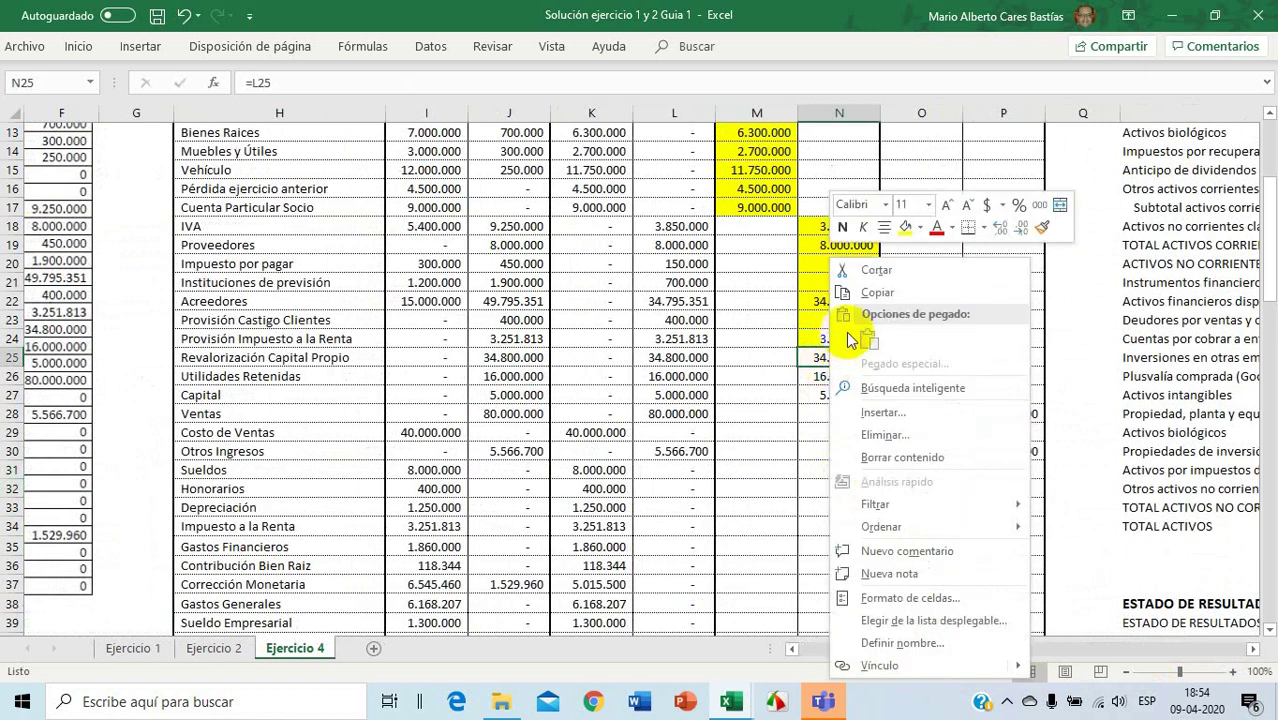
left_click(905, 227)
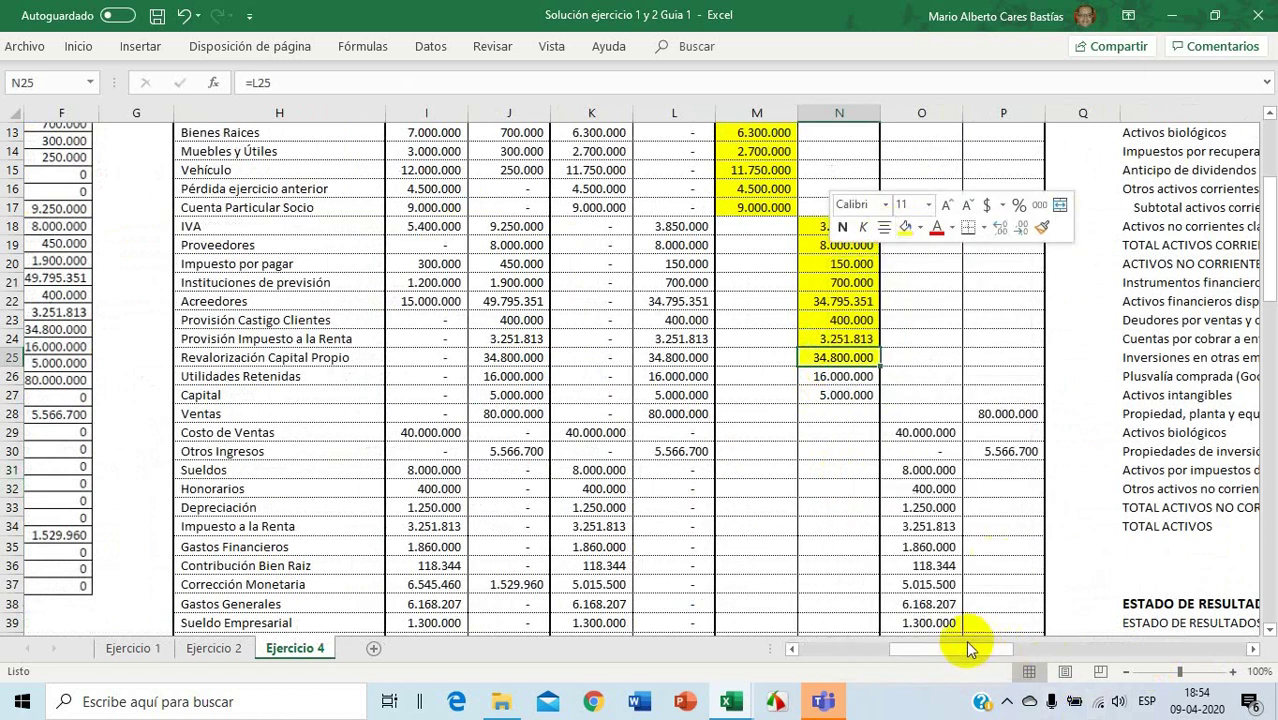
Extend the Resultados acumulados formula in V33 to =-M16+N26 so that it includes Utilidades Retenidas
left_click_drag(958, 648, 1175, 648)
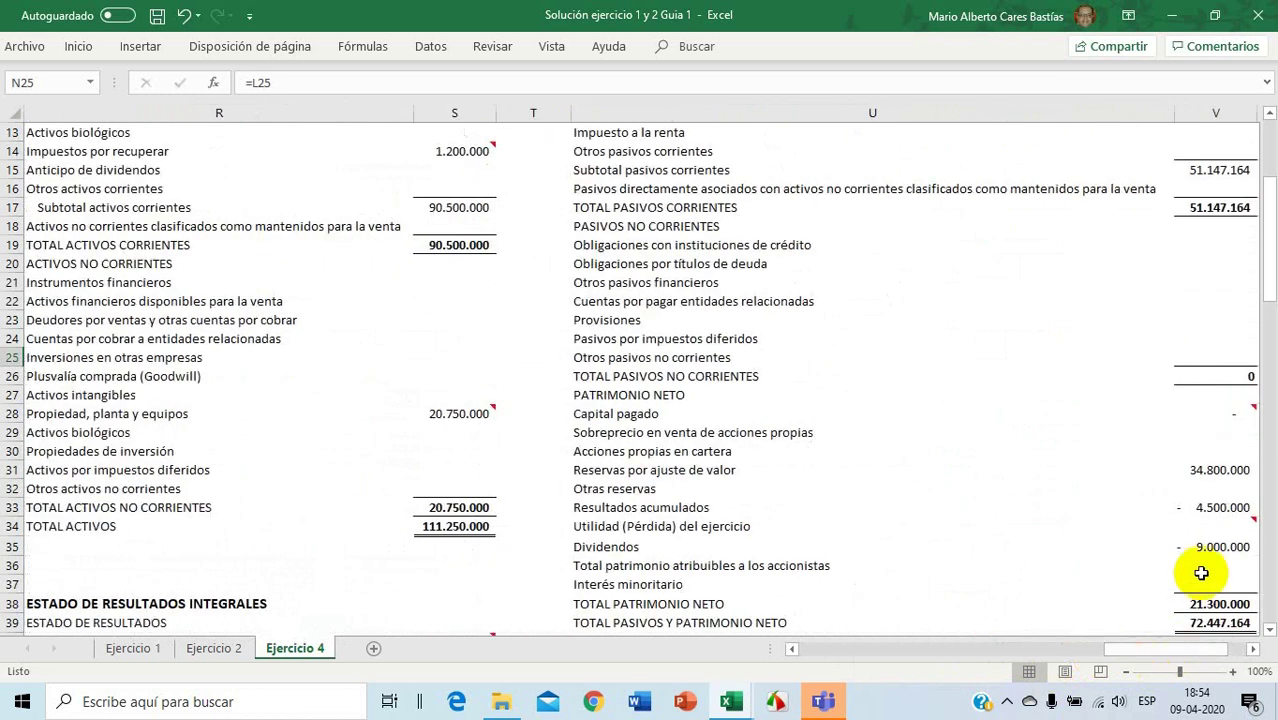
left_click(643, 507)
left_click(1217, 512)
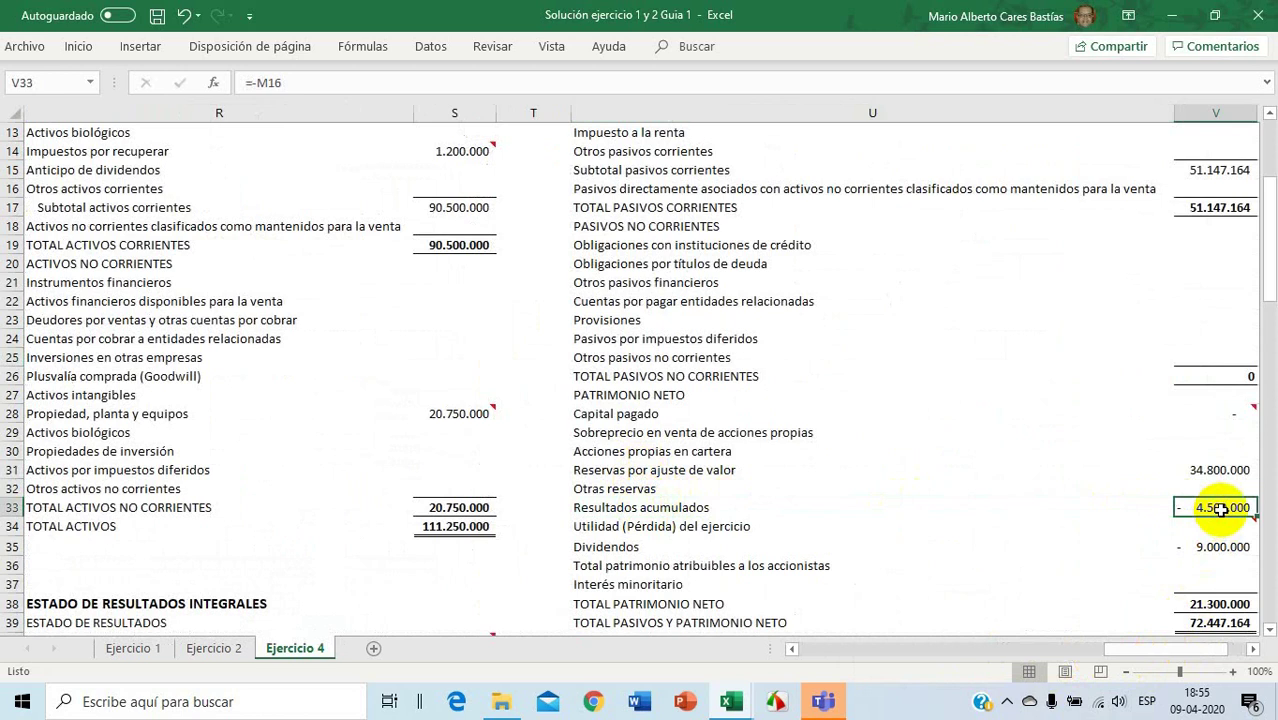
left_click(455, 85)
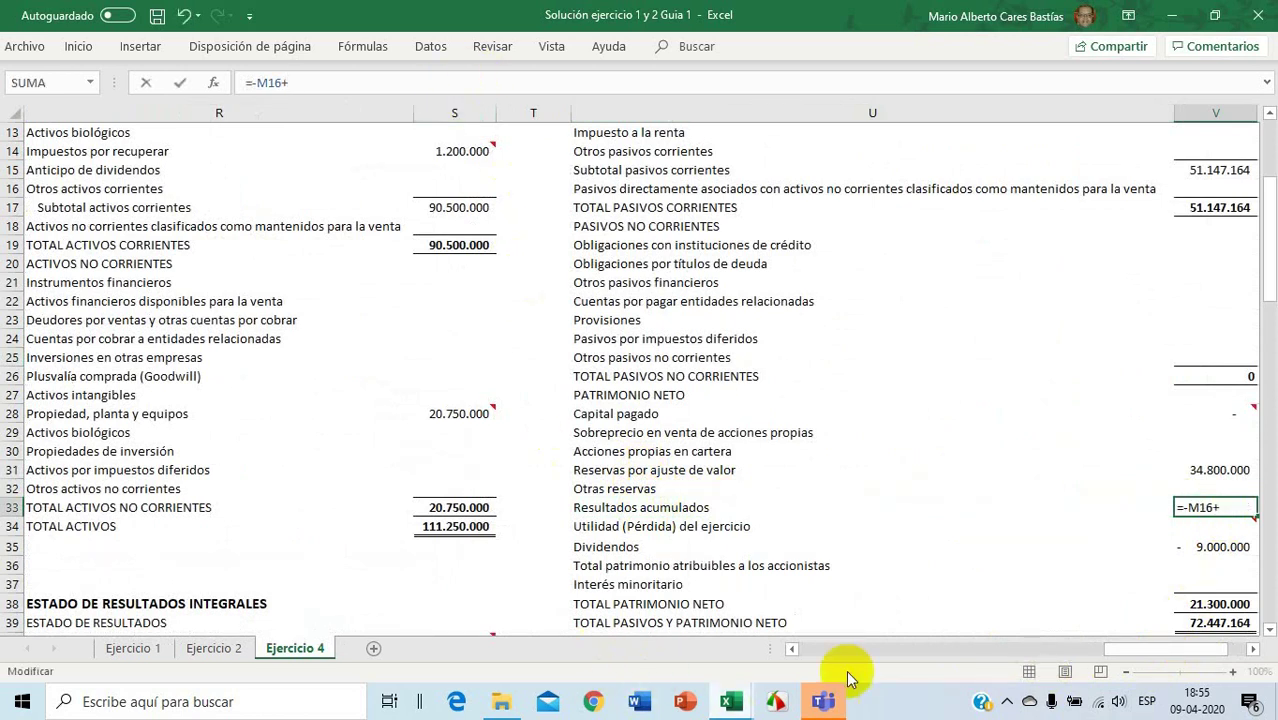
left_click_drag(1122, 651, 921, 675)
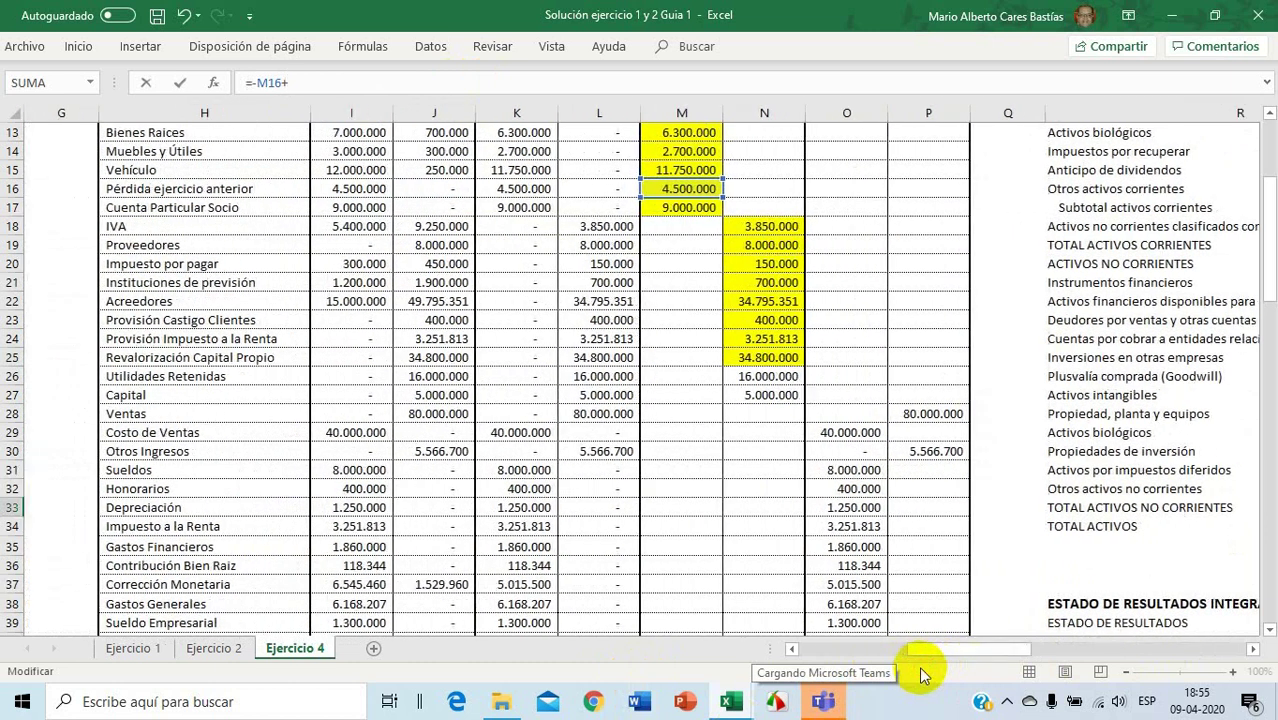
left_click(767, 376)
key("Return")
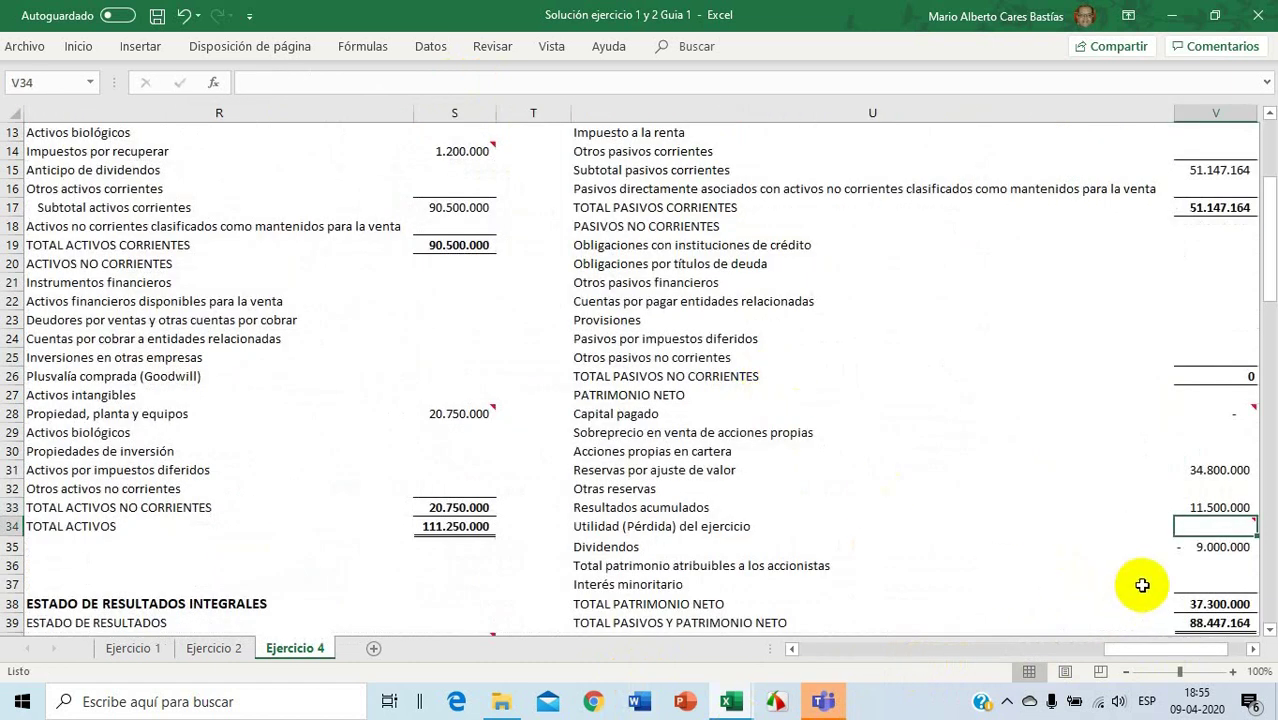
Enter =N27 in V28 to bring the Capital balance into Capital pagado
left_click(1214, 417)
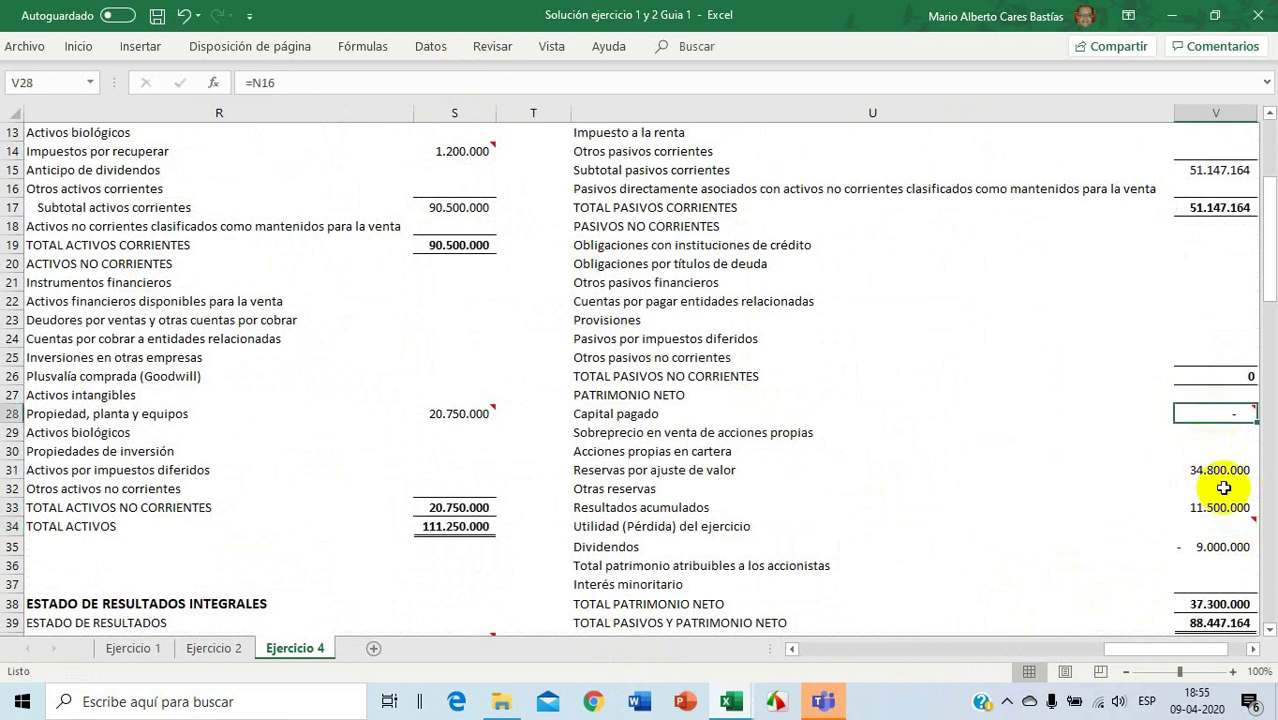
type("=")
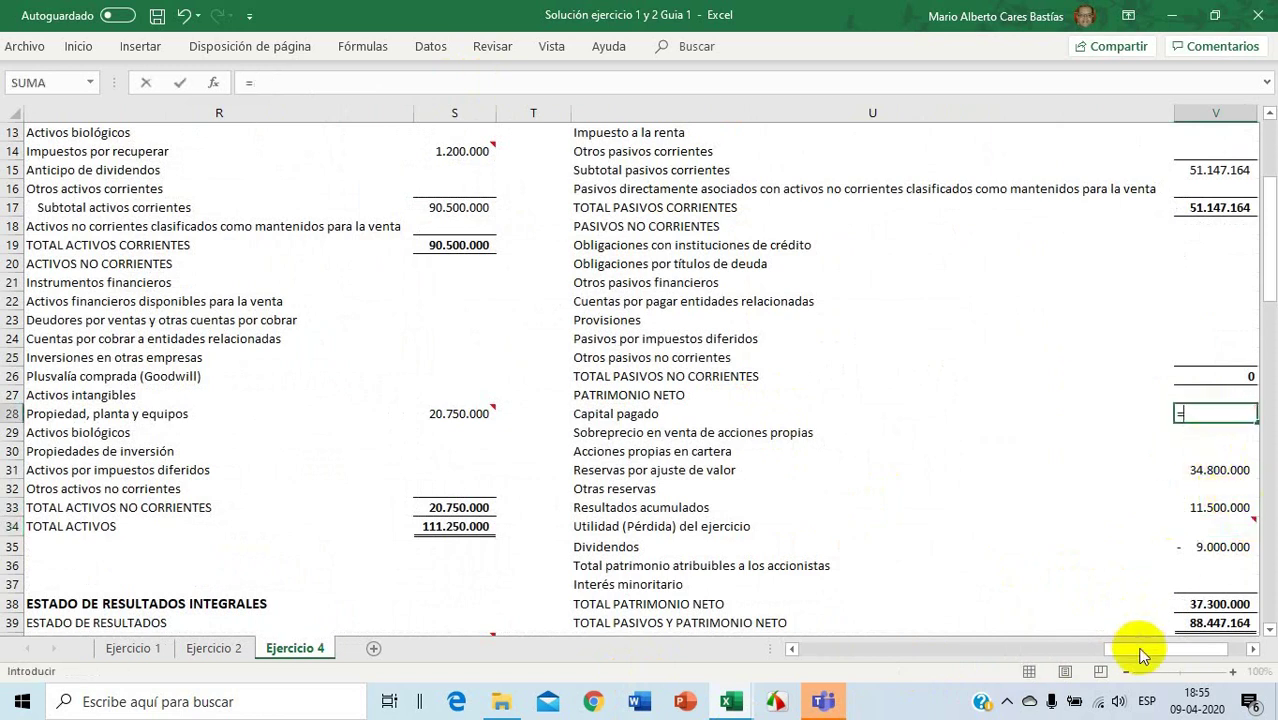
left_click_drag(1135, 650, 938, 656)
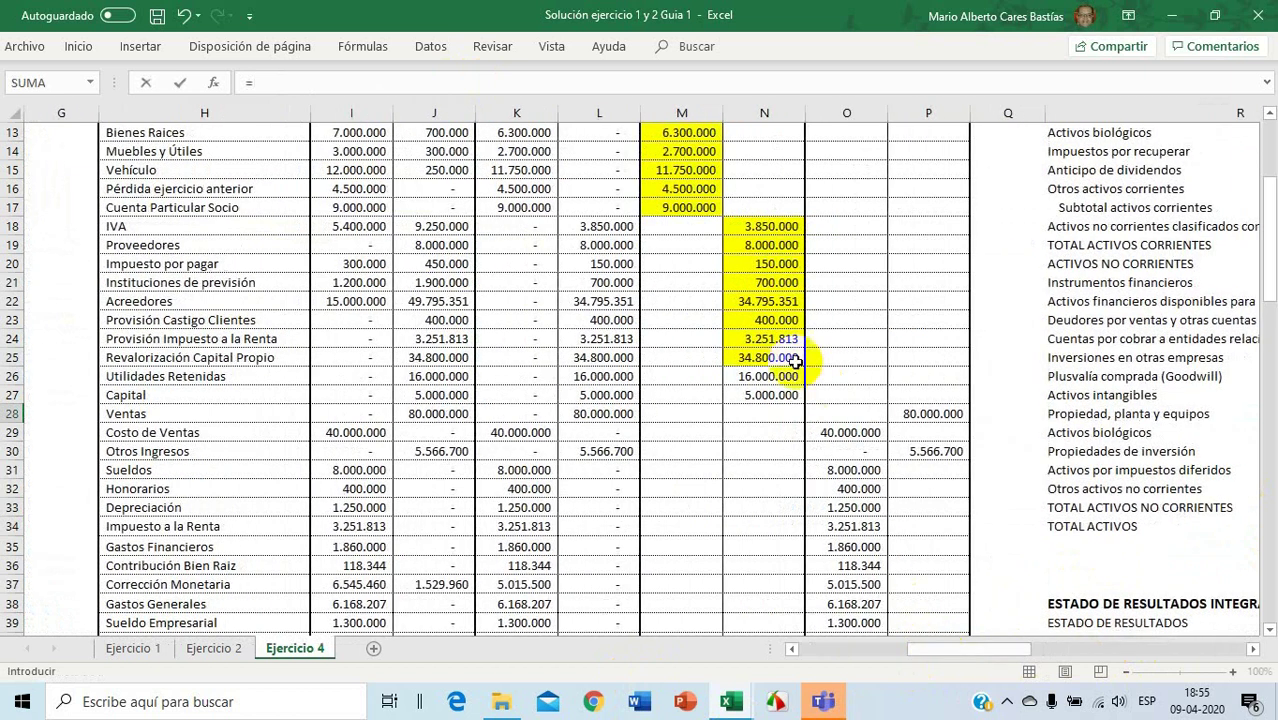
left_click(766, 396)
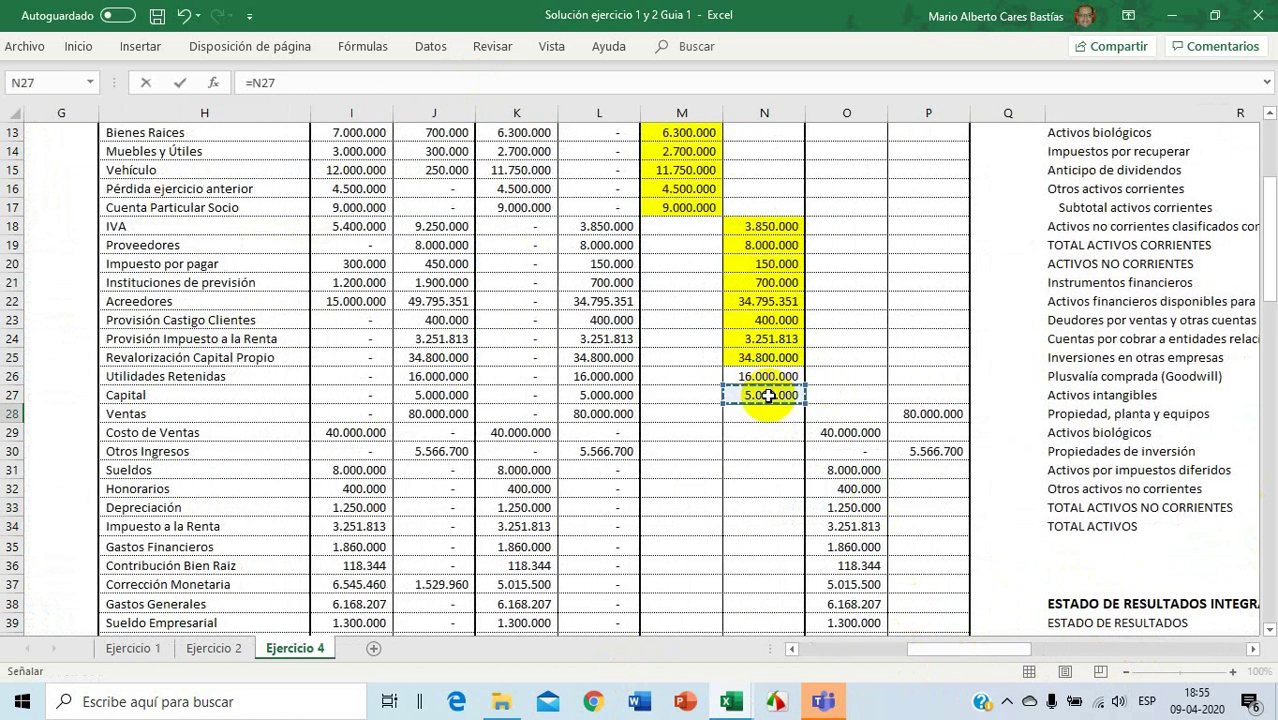
key("Return")
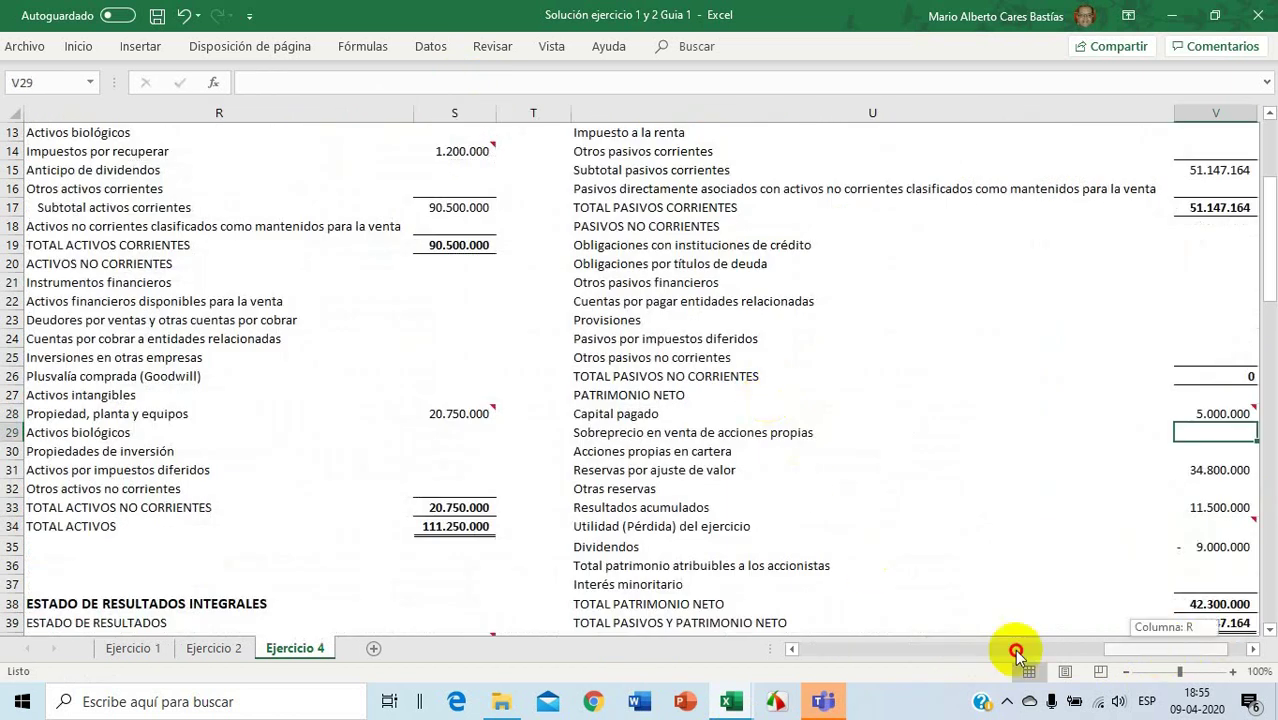
Fill the Pasivo amounts of Utilidades Retenidas and Capital in N26:N27 with yellow
left_click_drag(1016, 652, 950, 662)
mouse_move(927, 378)
left_mouse_down()
mouse_move(915, 411)
mouse_move(910, 394)
left_mouse_up()
right_click(916, 396)
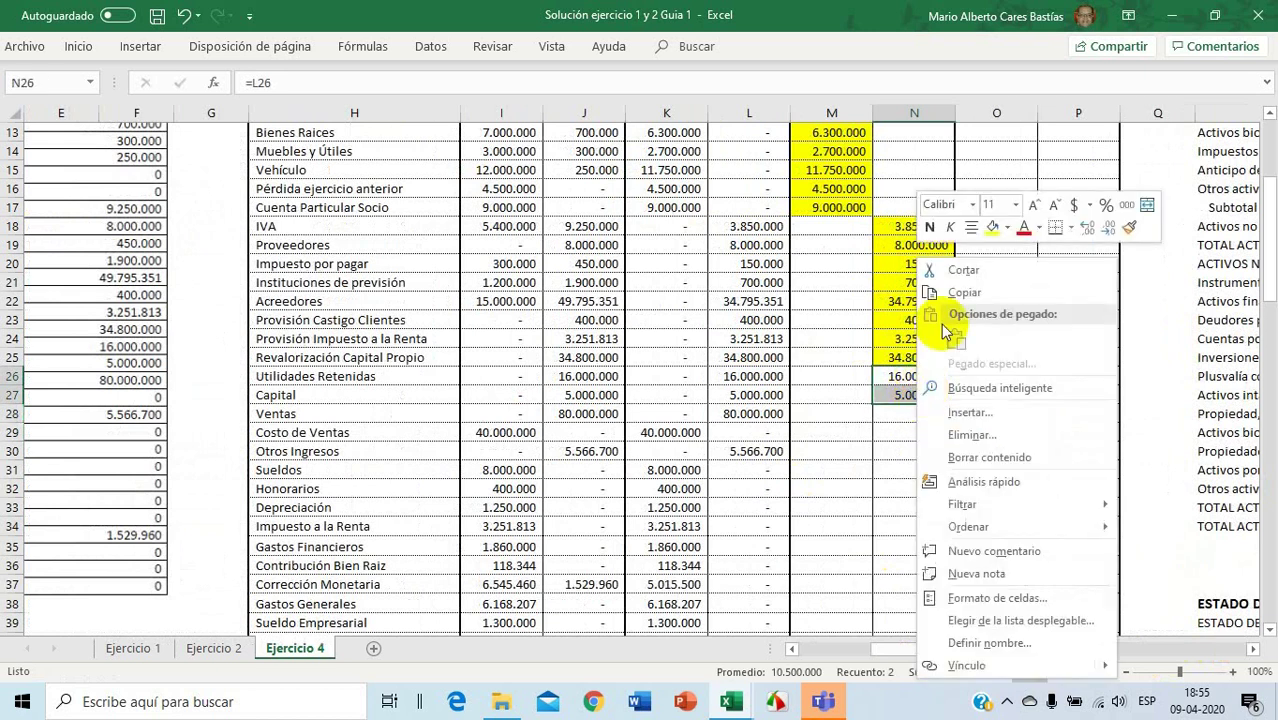
left_click(996, 234)
Enter =N42 in V34 to bring the Utilidad del Ejercicio amount into Utilidad (Pérdida) del ejercicio
scroll(1050, 558, "down", 3)
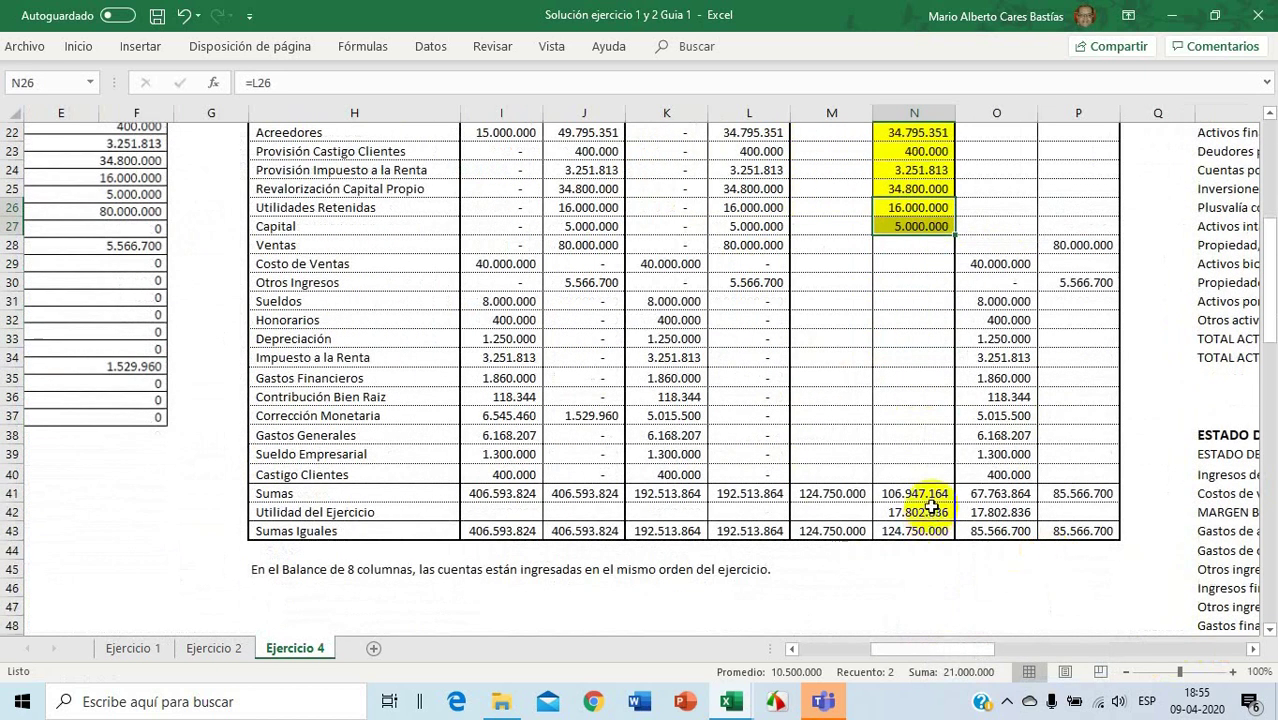
left_click_drag(928, 652, 1188, 645)
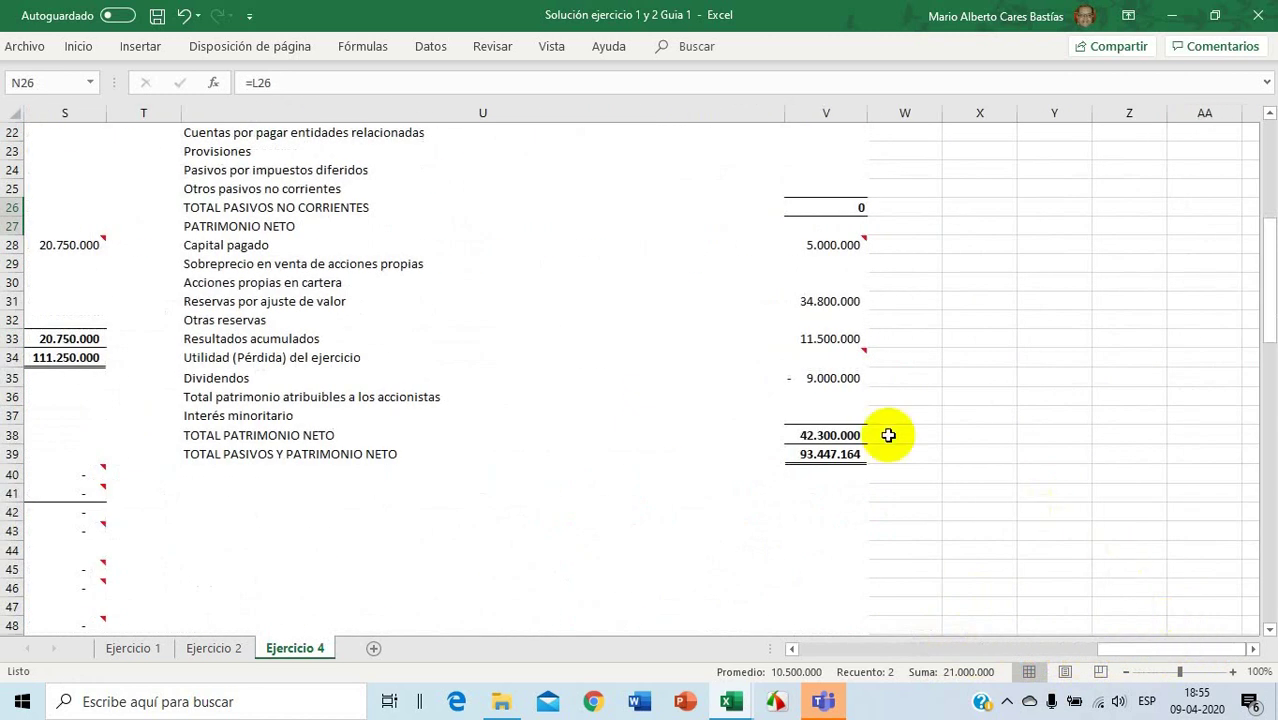
left_click(822, 357)
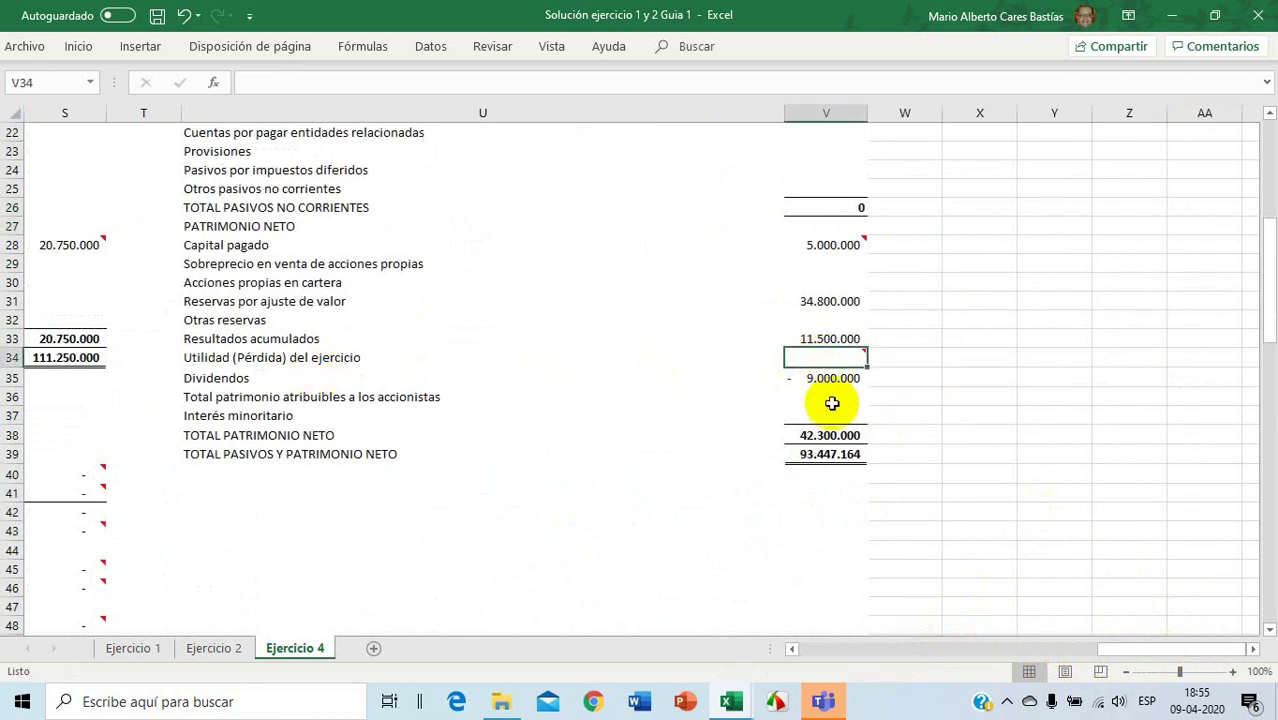
type("=")
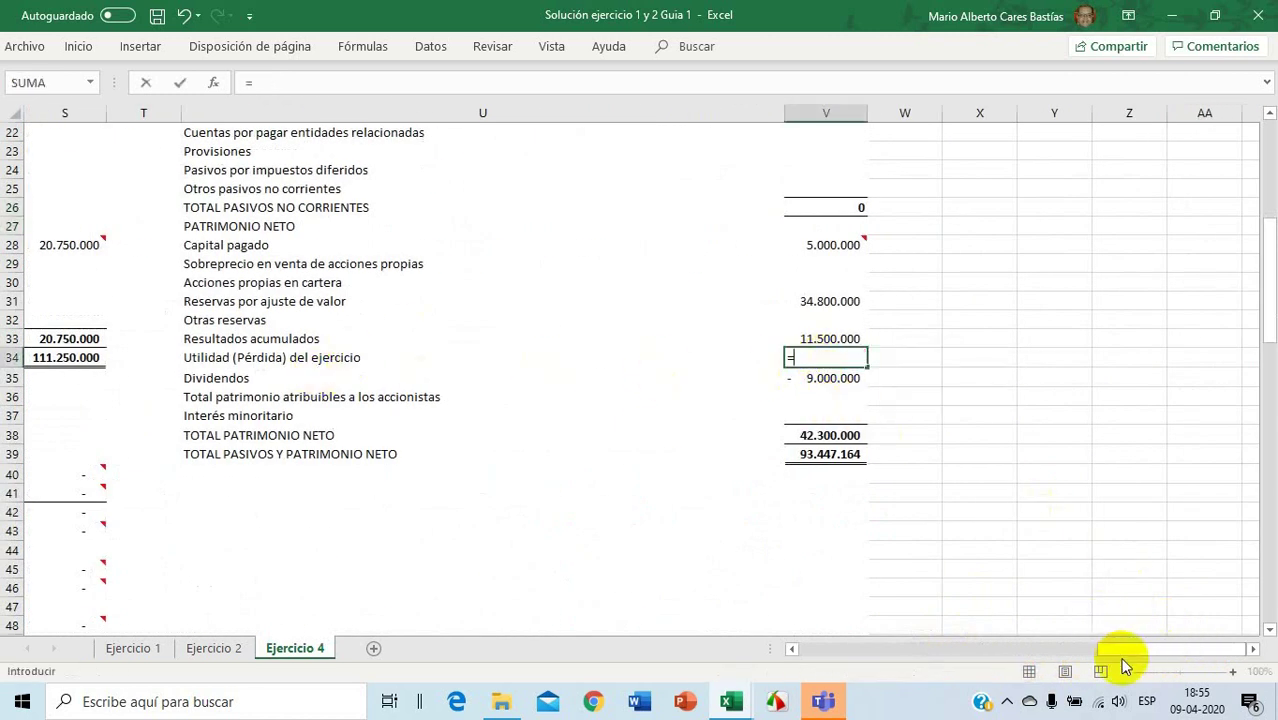
left_click_drag(1122, 653, 941, 663)
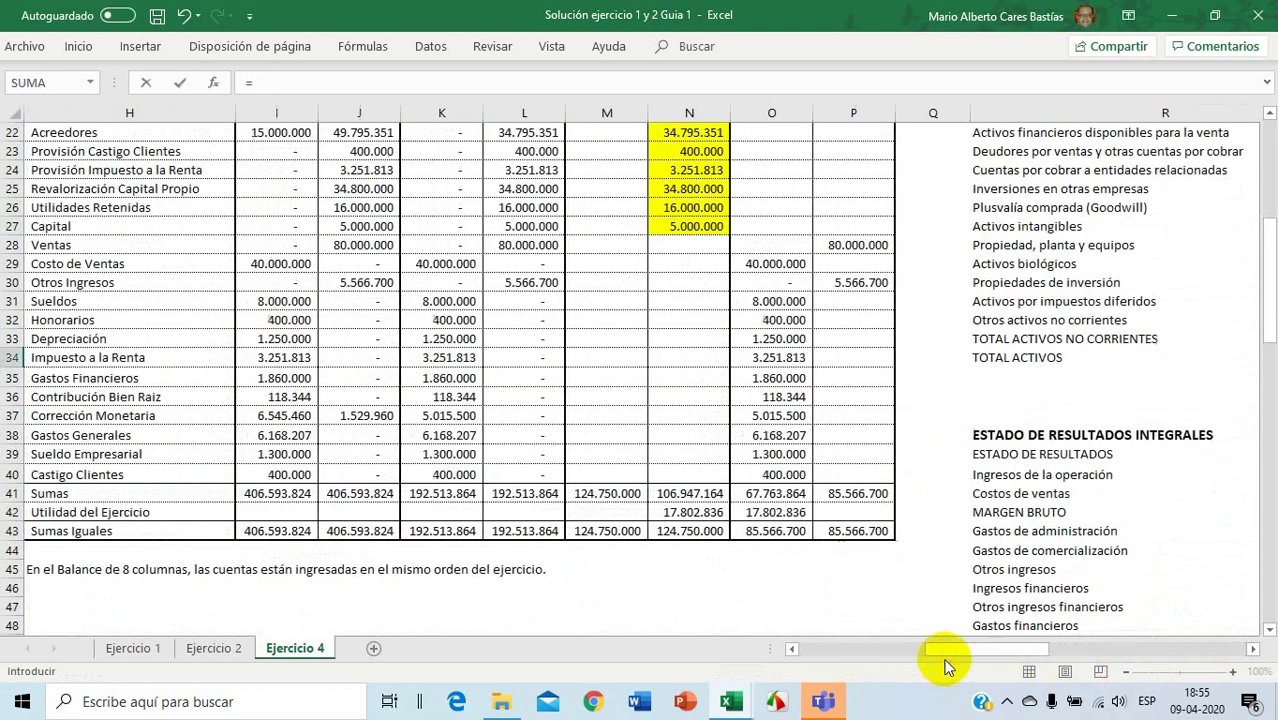
left_click(703, 511)
key("Return")
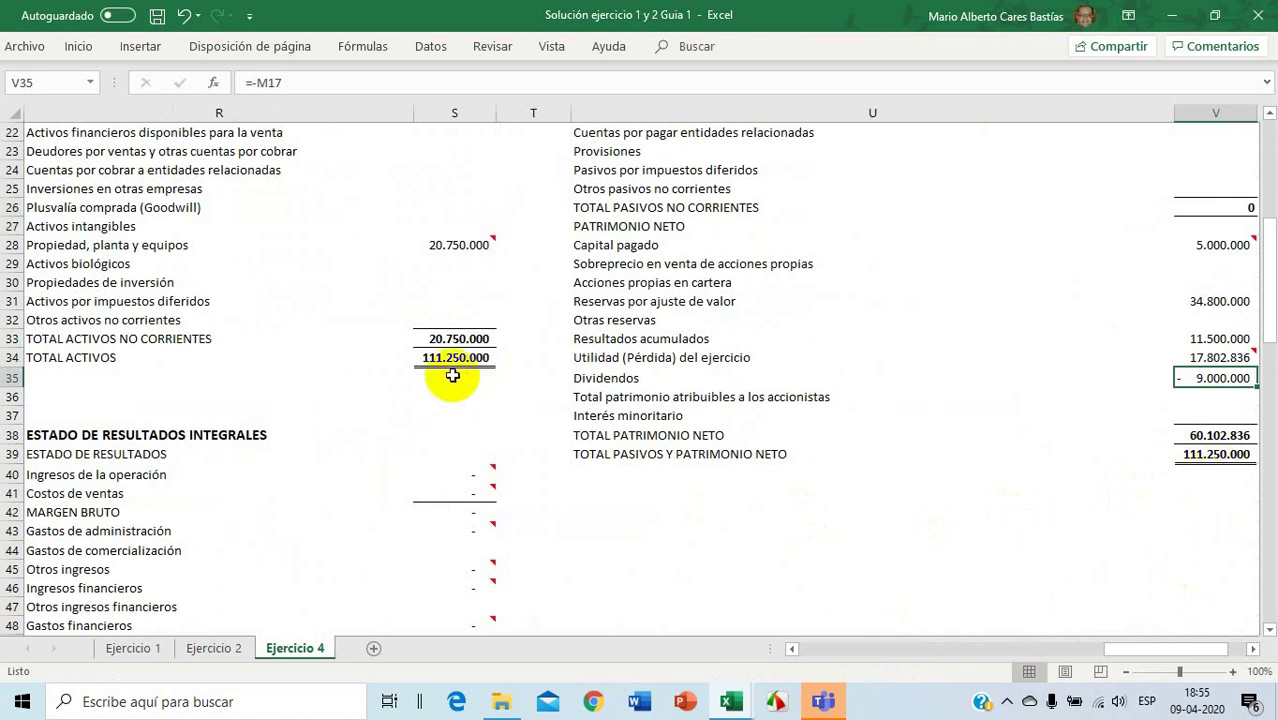
Replace the Ingresos de la operación formula in S40 with =P28 to link it to Ventas
left_click_drag(1131, 650, 984, 654)
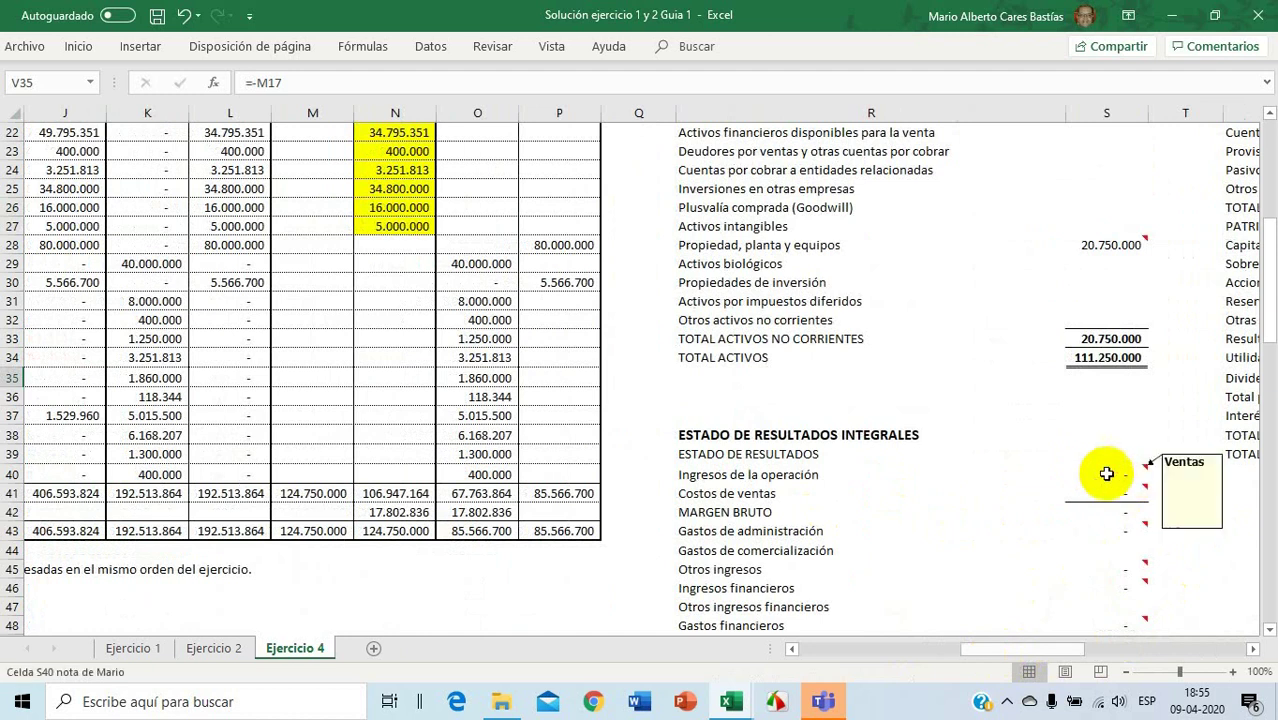
left_click(1107, 471)
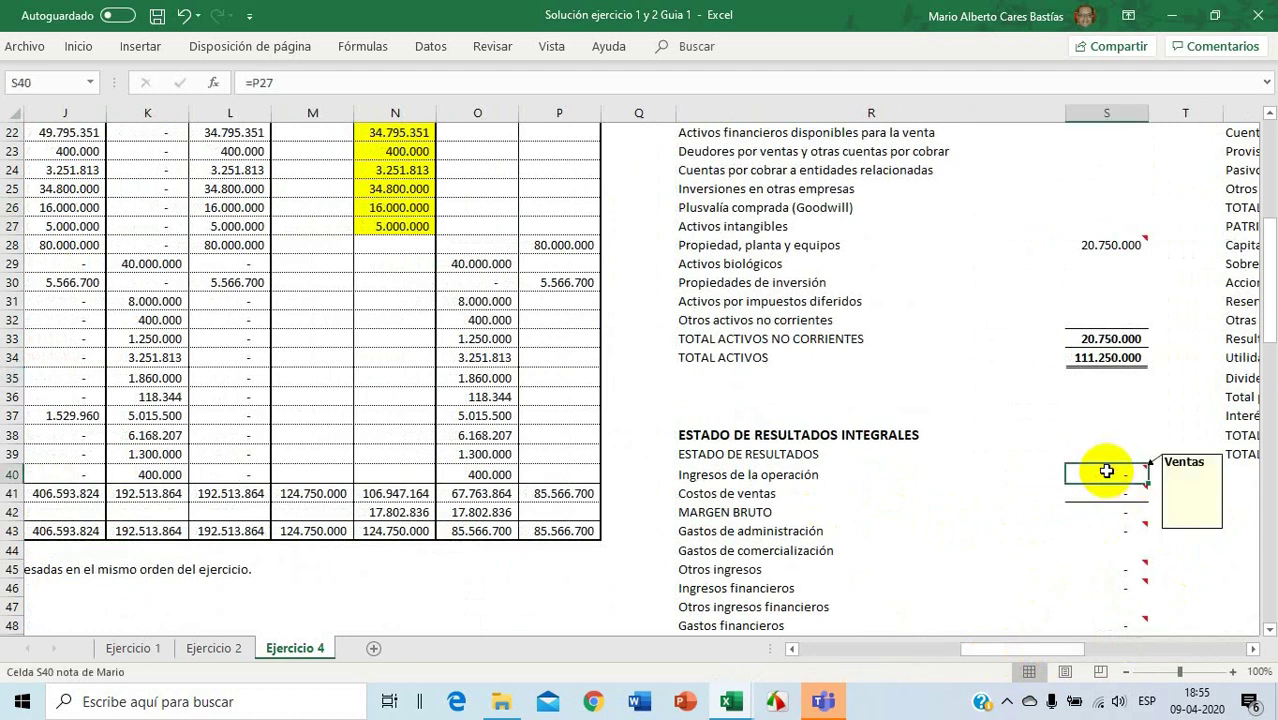
type("=")
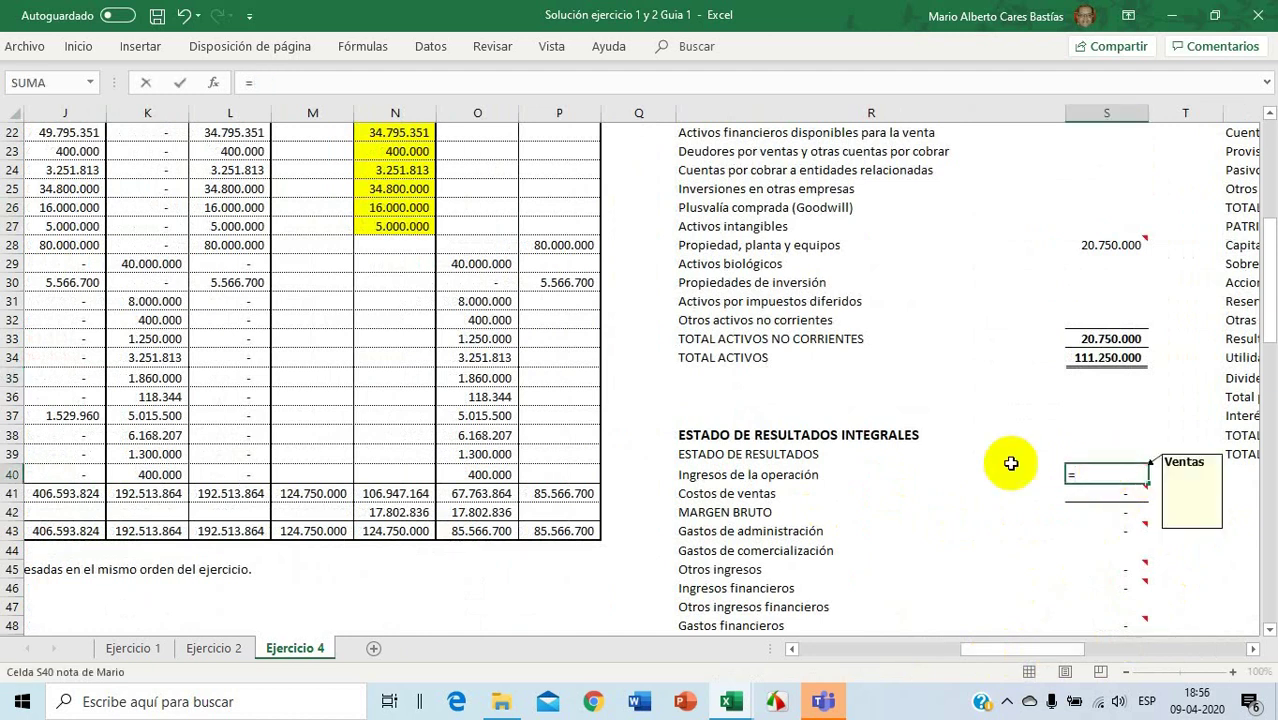
left_click(575, 249)
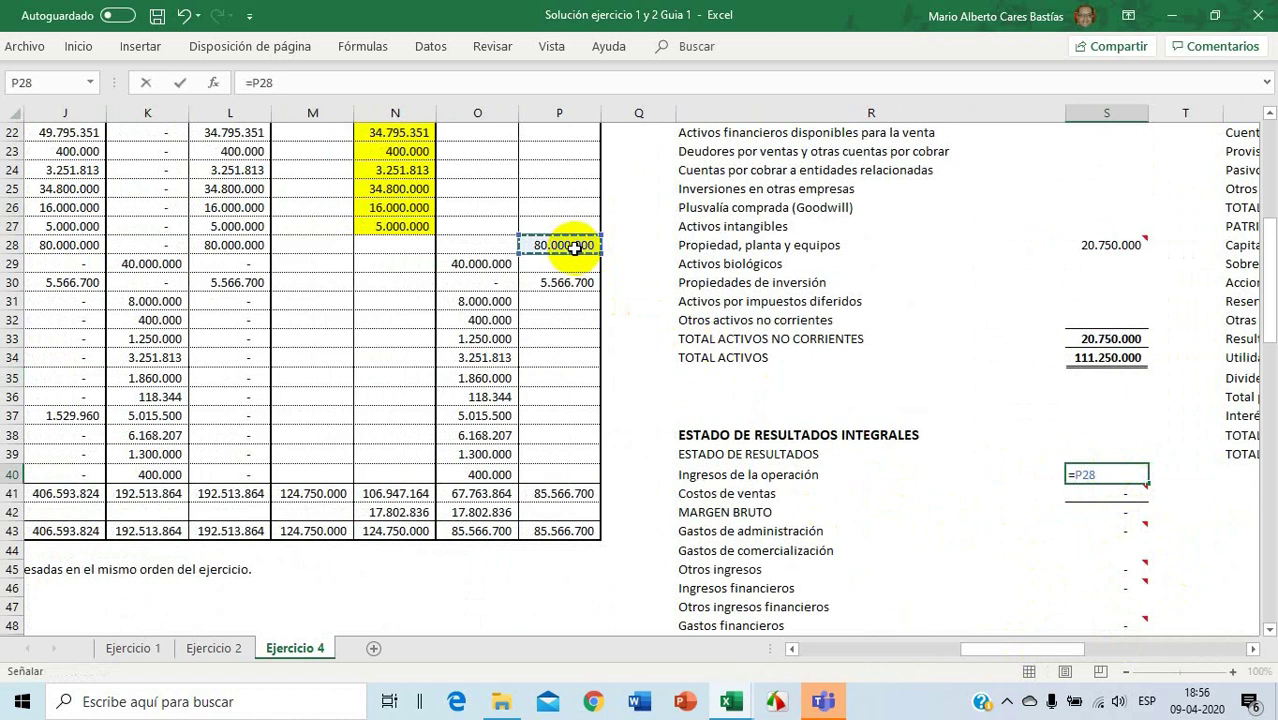
key("Return")
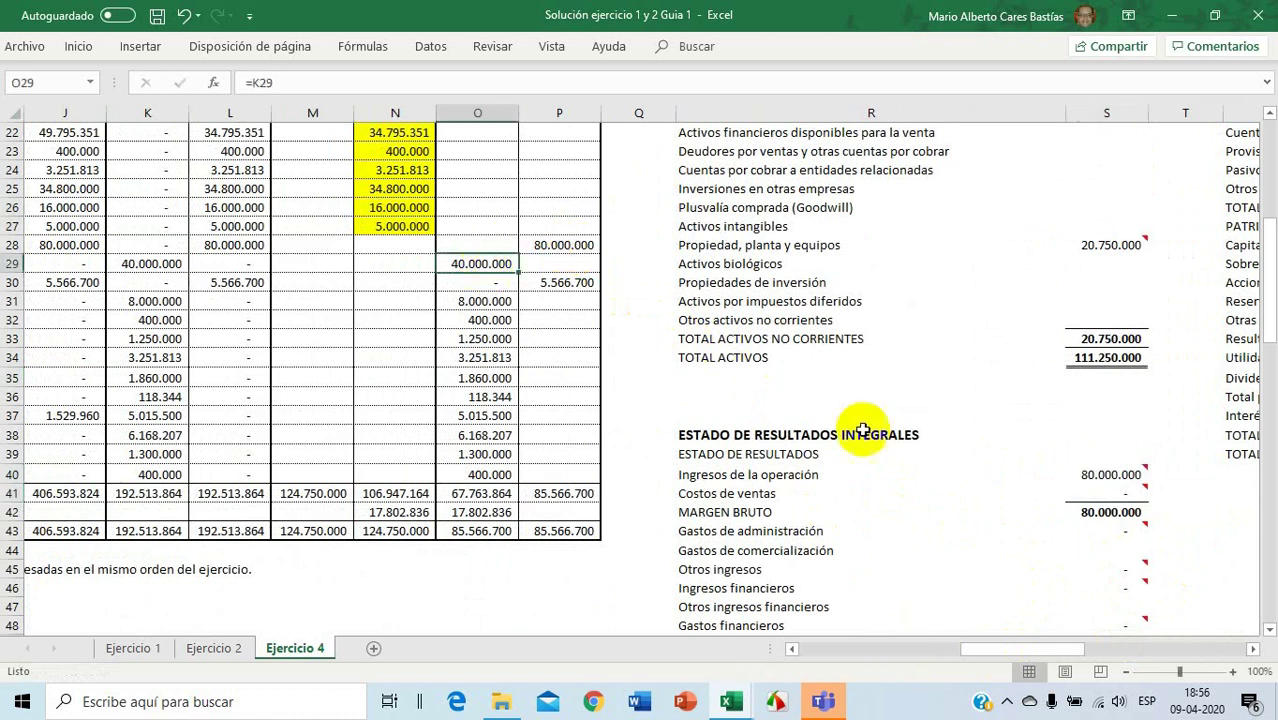
Enter =O29 in S41 to link Costos de ventas to the Costo de Ventas account
mouse_move(1119, 493)
type("=")
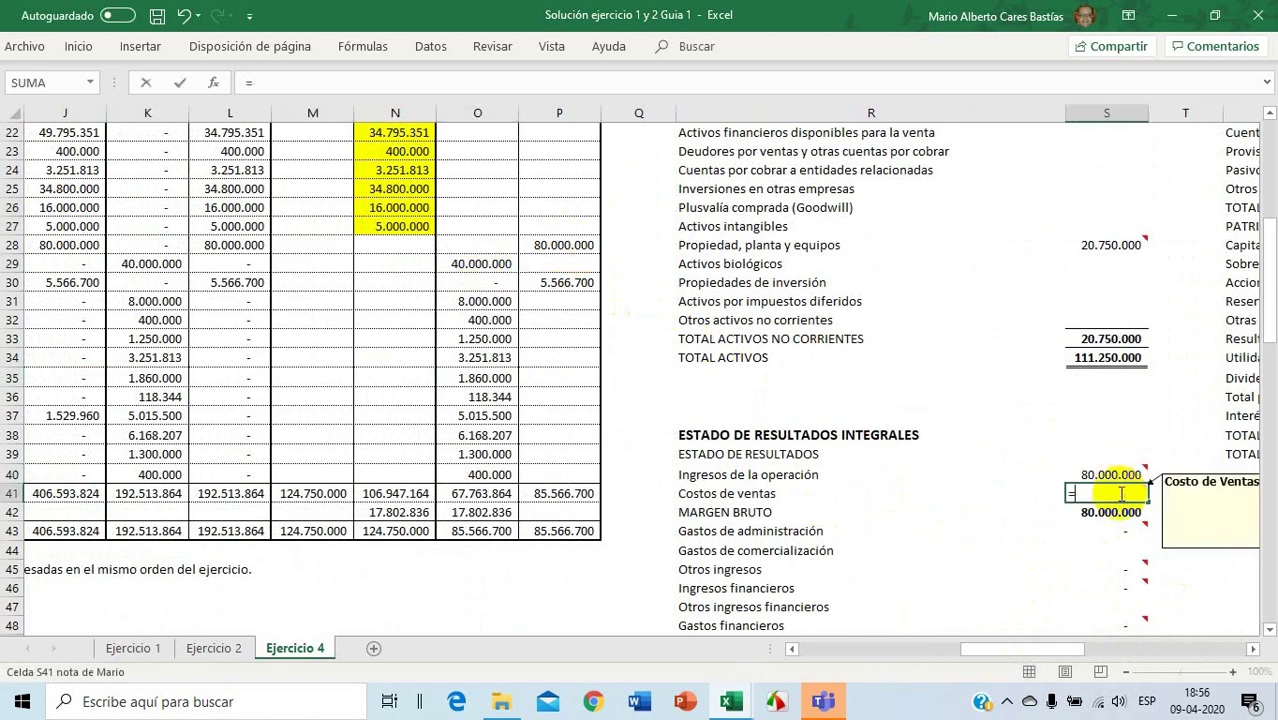
left_click(500, 266)
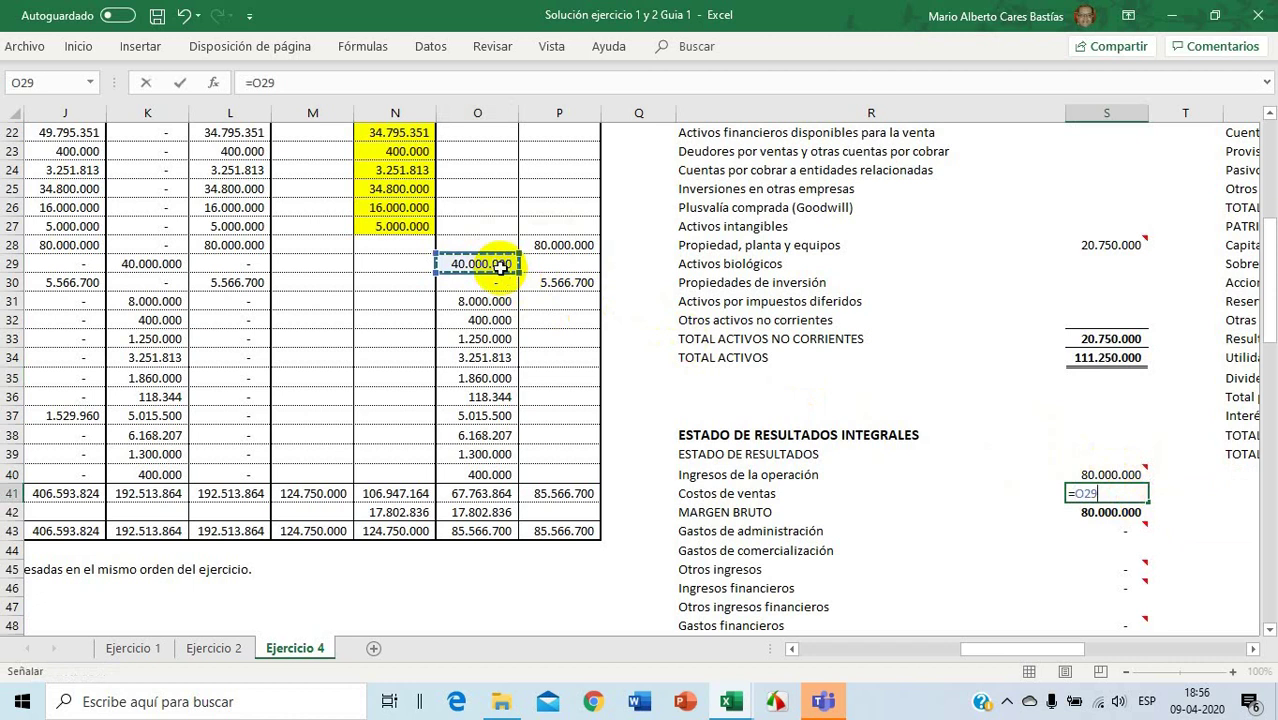
key("Return")
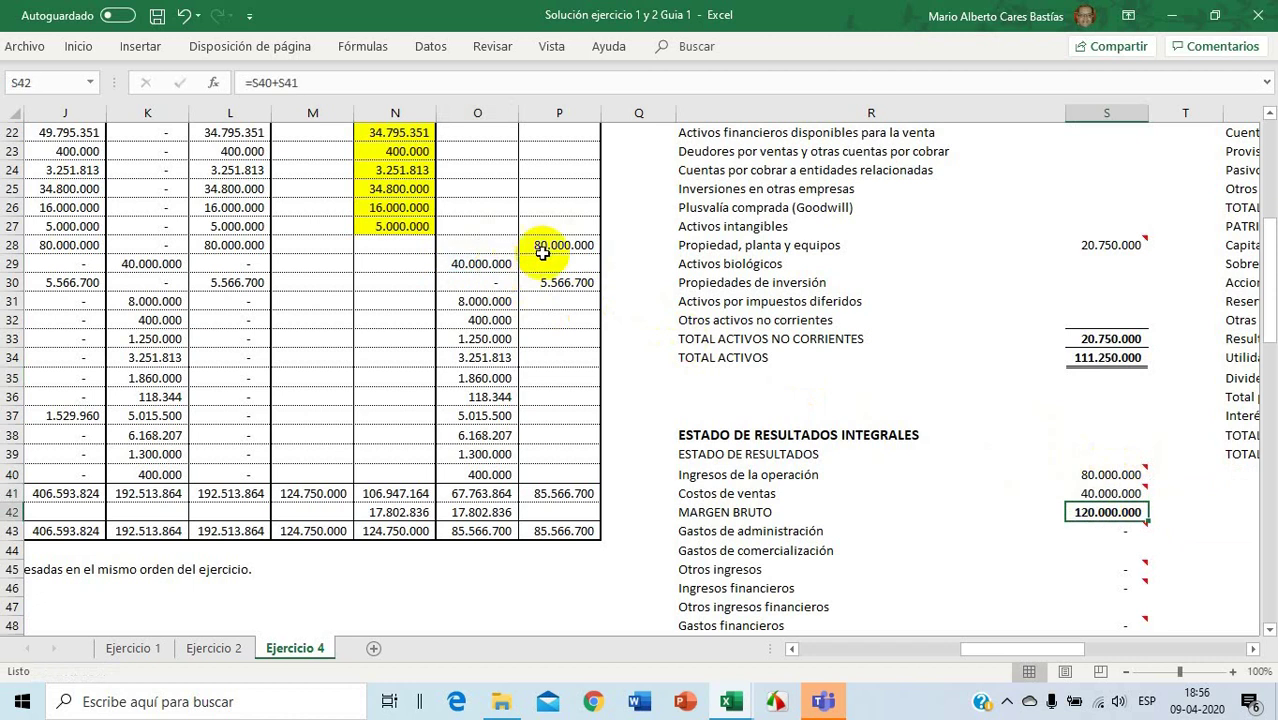
Change the Costos de ventas formula in S41 to =-O29 so that the cost is subtracted
left_click(1095, 492)
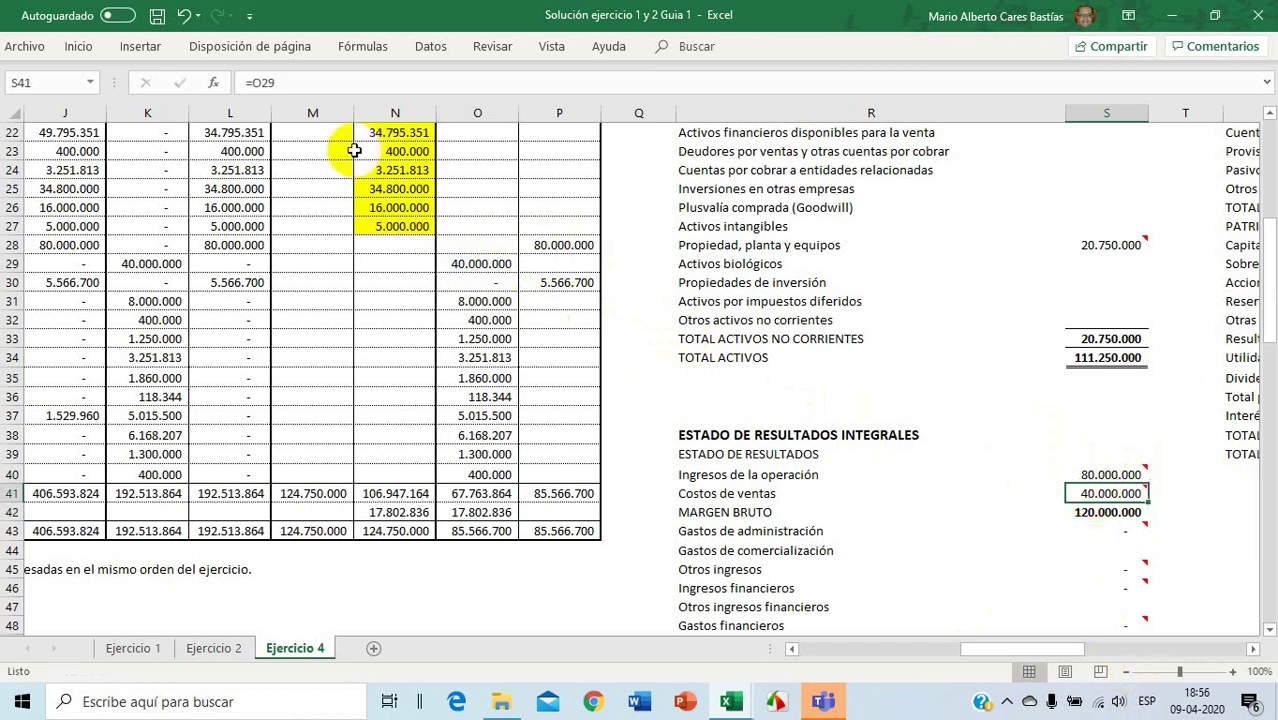
left_click(257, 82)
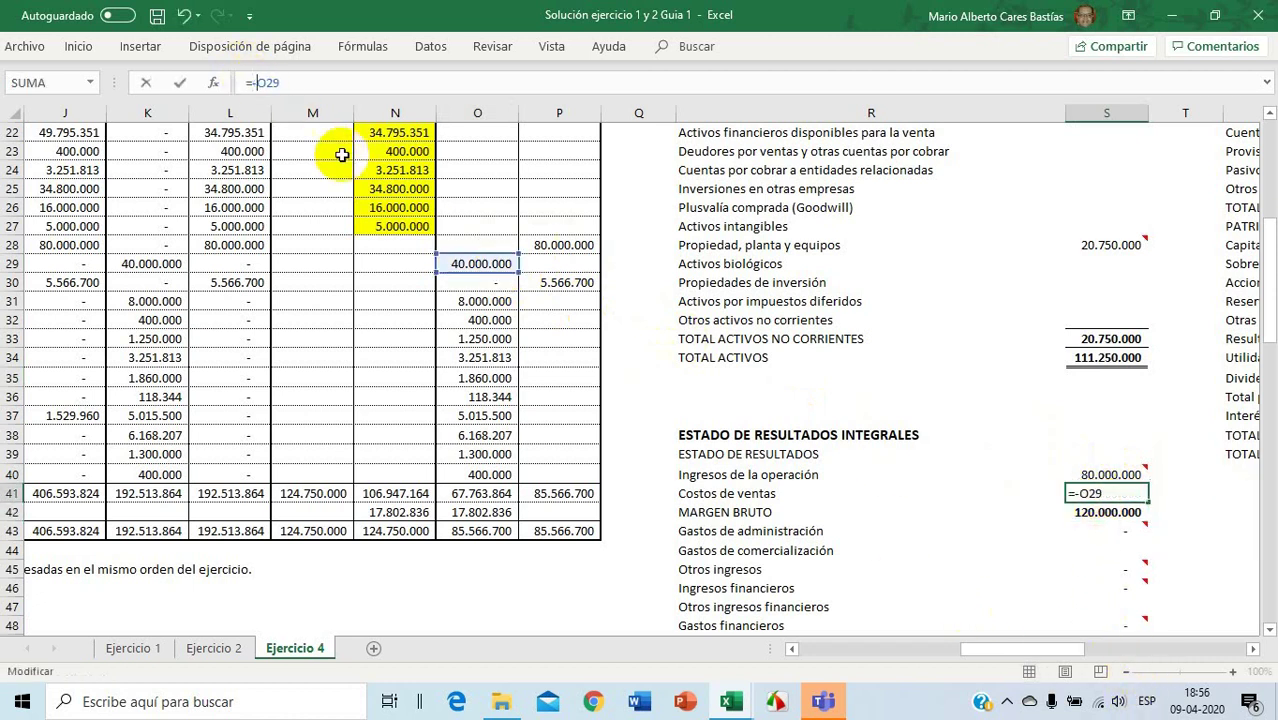
type("-")
key("Return")
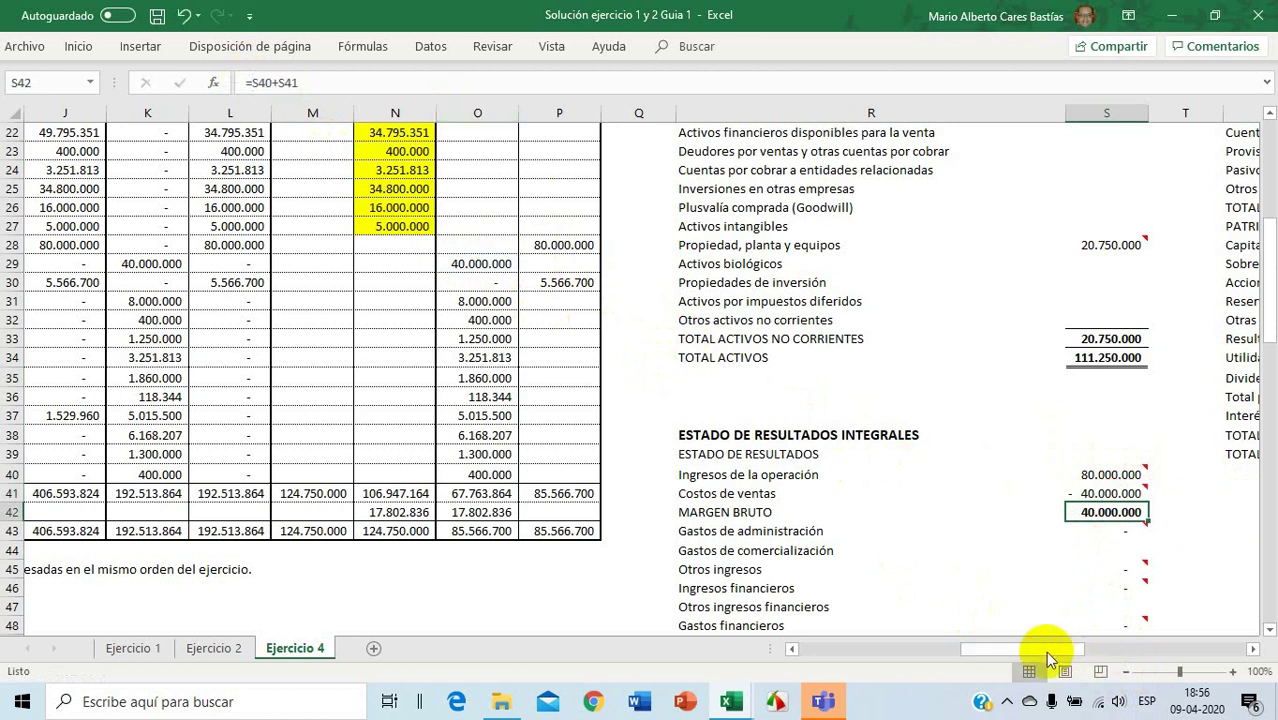
Link Otros ingresos in S45 to the gain amount of the Otros Ingresos account in P30
left_click_drag(1048, 658, 995, 657)
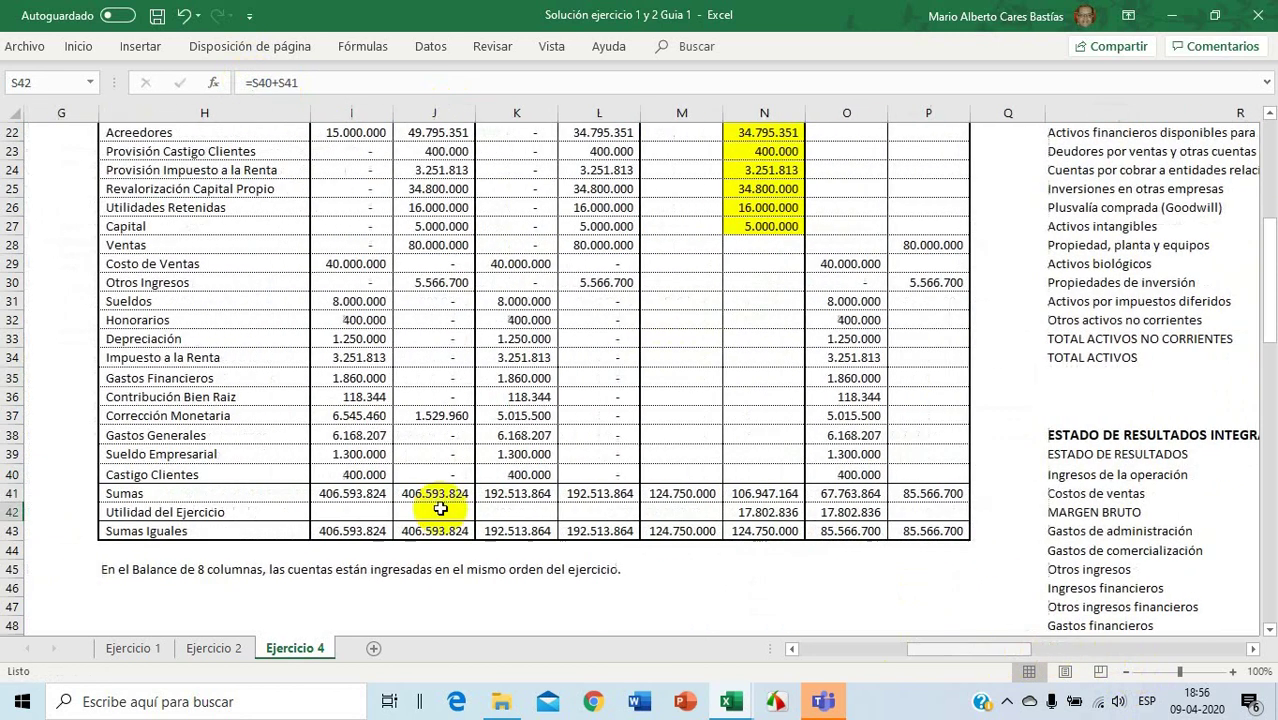
left_click(171, 250)
left_click(171, 262)
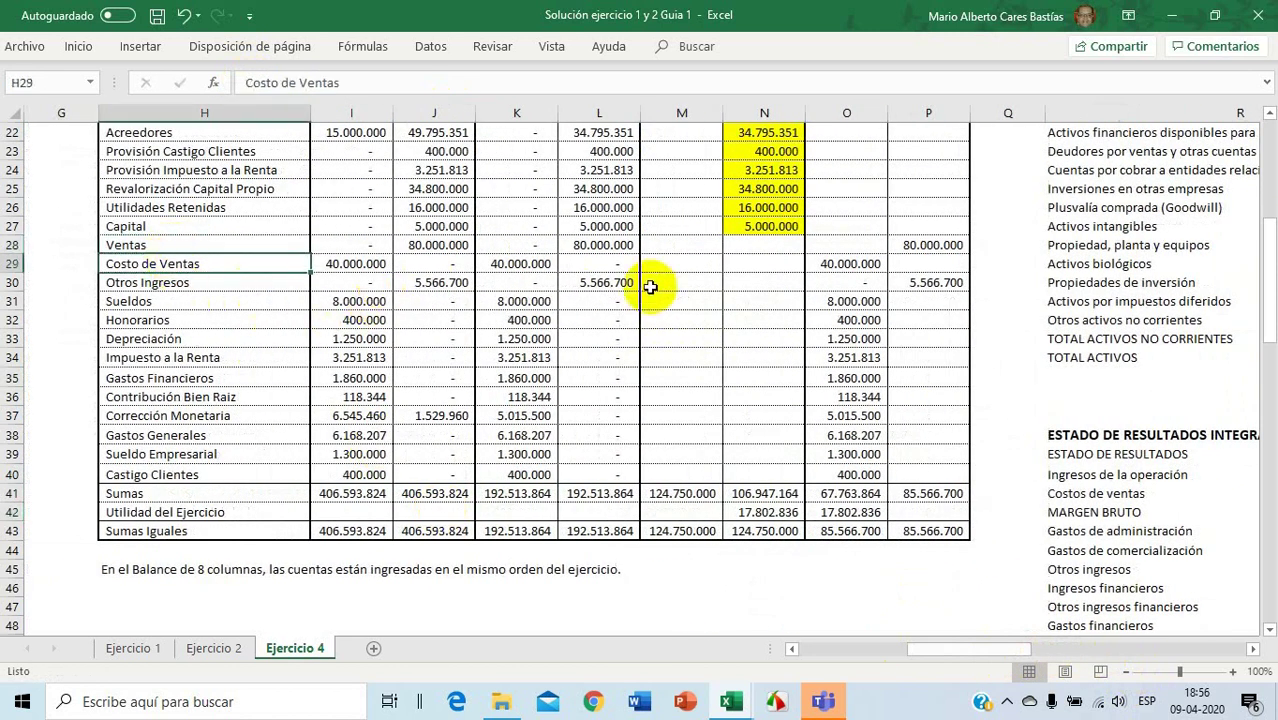
left_click(1109, 568)
key("Right")
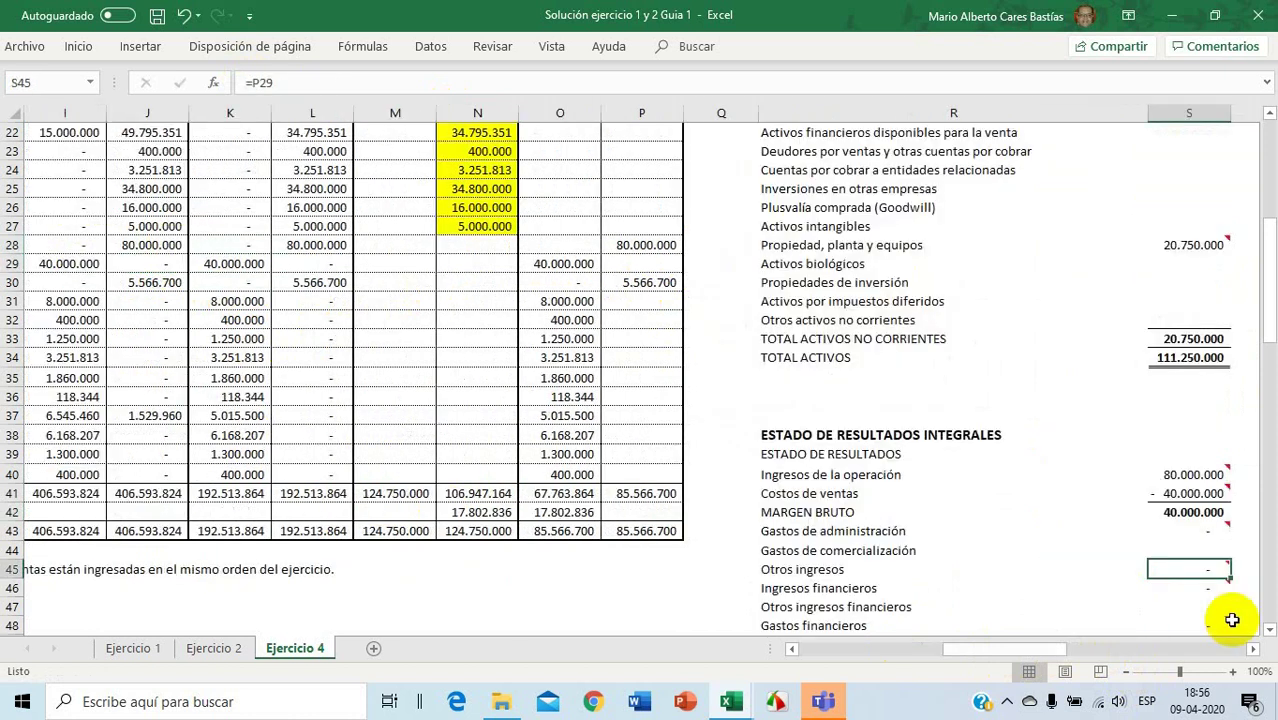
type("=")
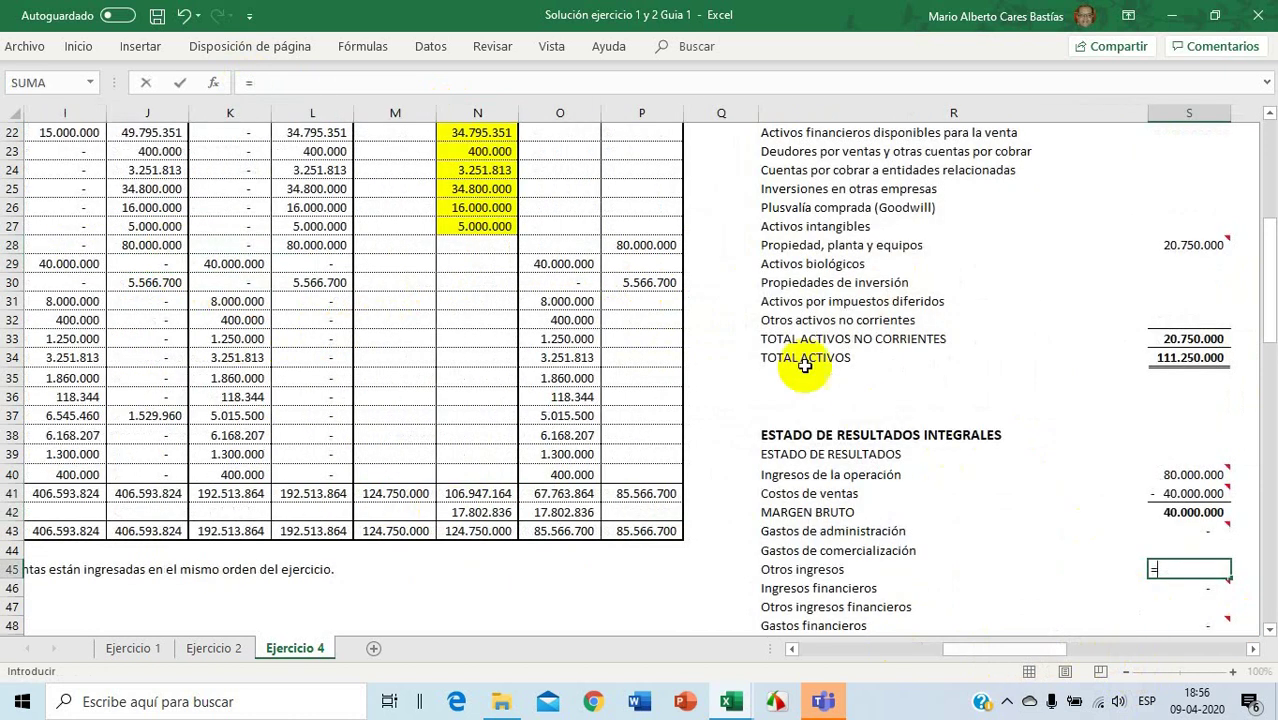
left_click(650, 288)
key("Return")
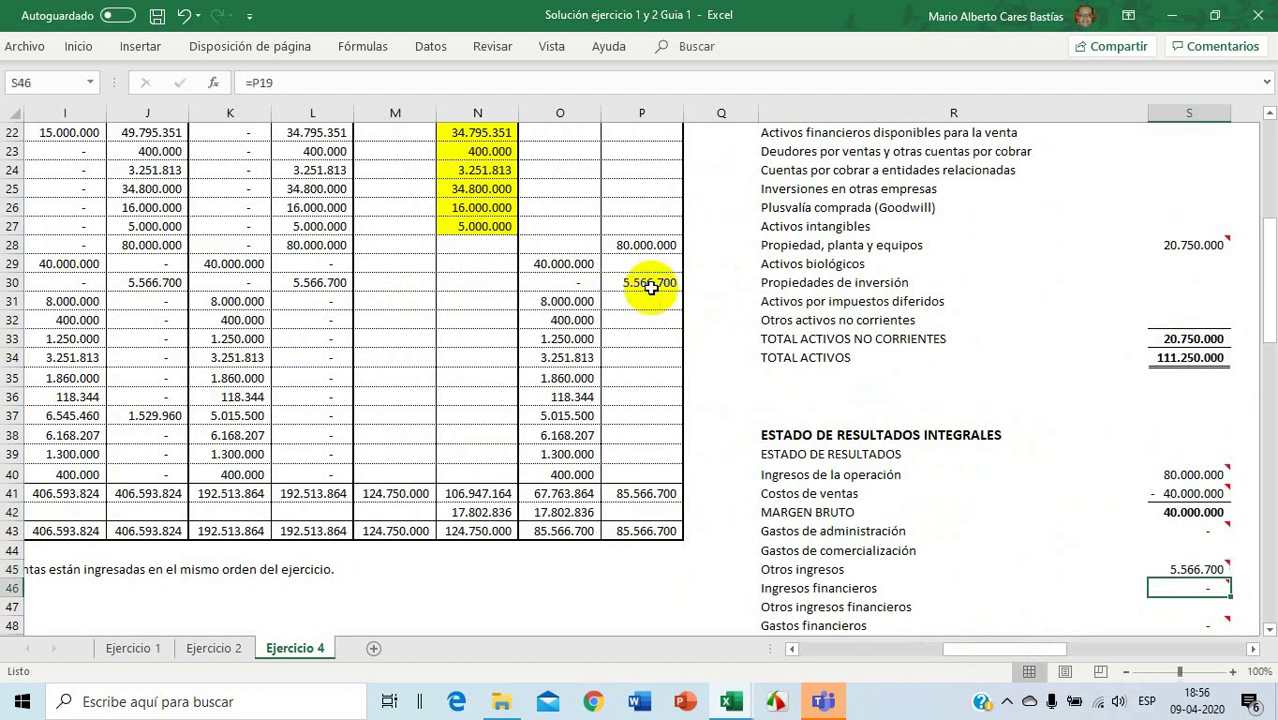
Fill the result amounts of Ventas (P28), Costo de Ventas (O29) and Otros Ingresos (P30) with yellow
scroll(990, 472, "down", 1)
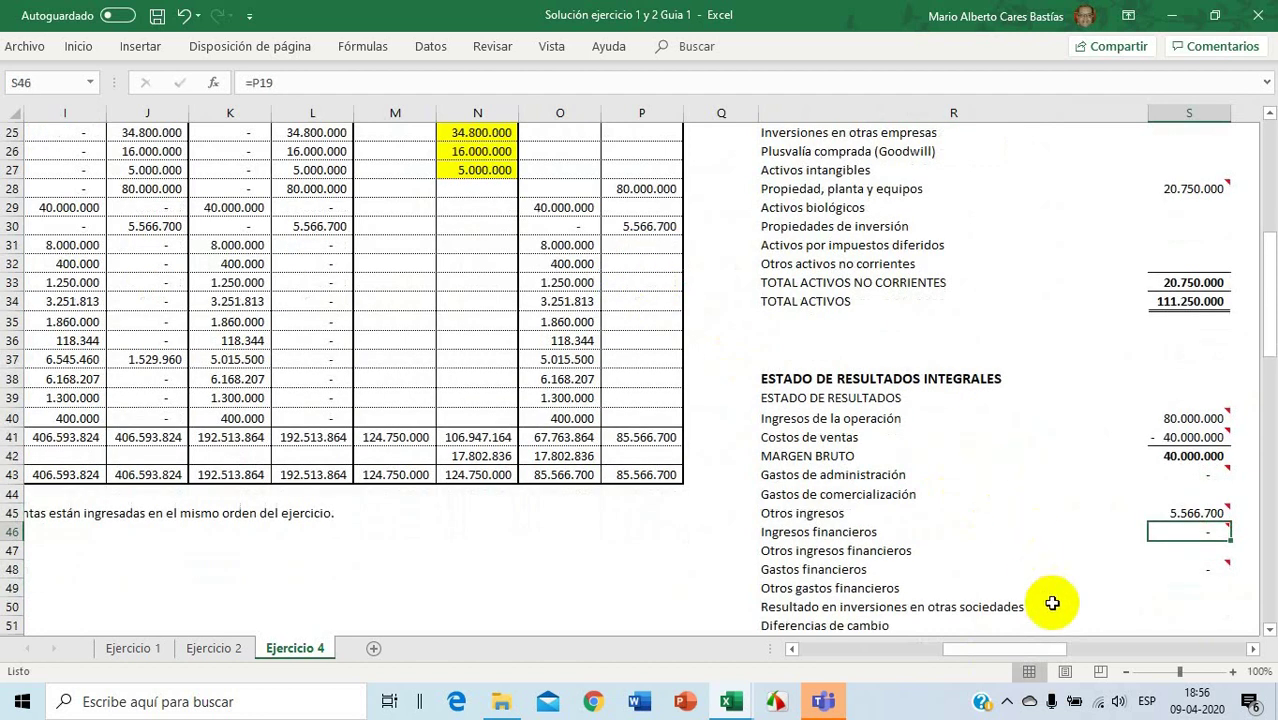
left_click_drag(1050, 657, 961, 653)
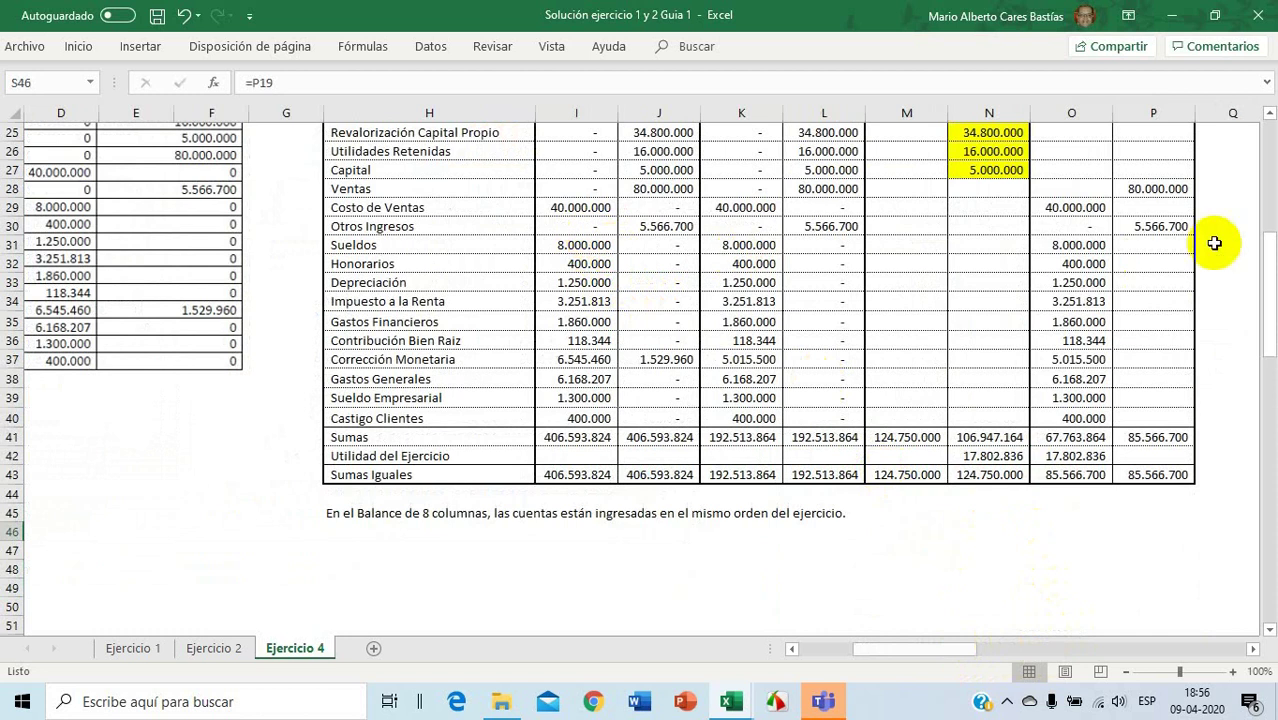
left_click(1076, 246)
left_click(1145, 190)
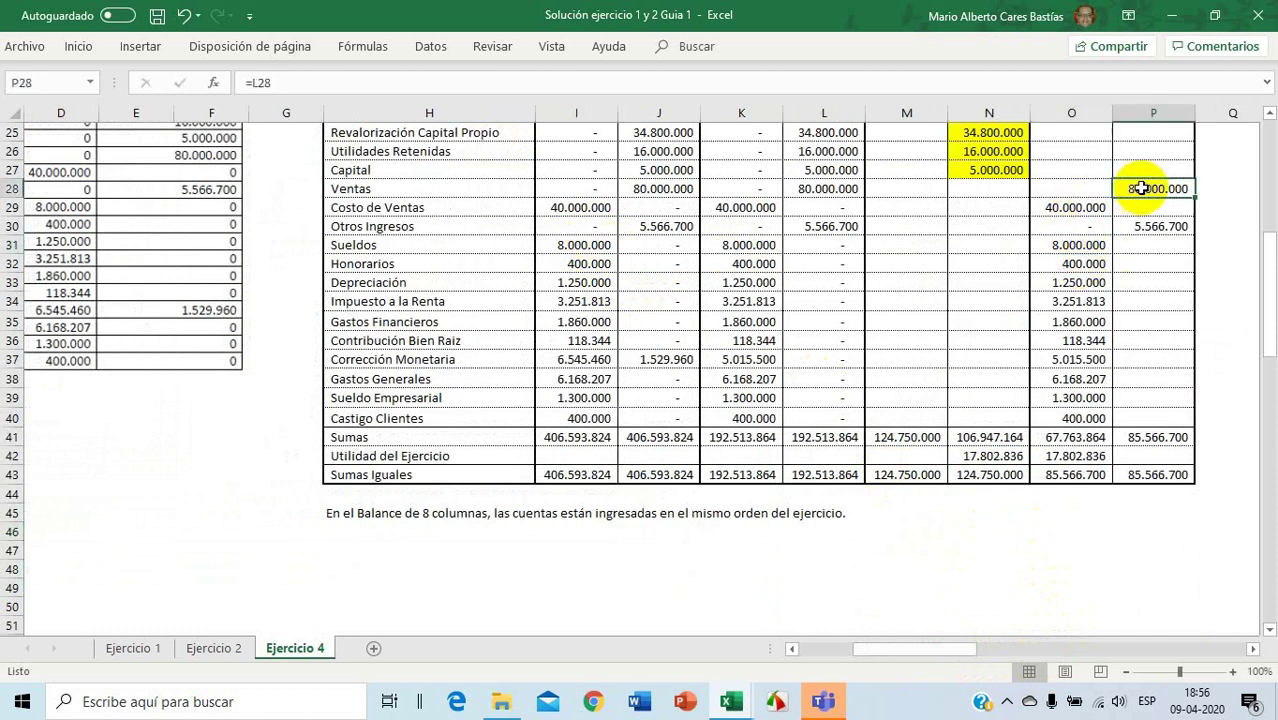
right_click(1140, 189)
left_click(978, 163)
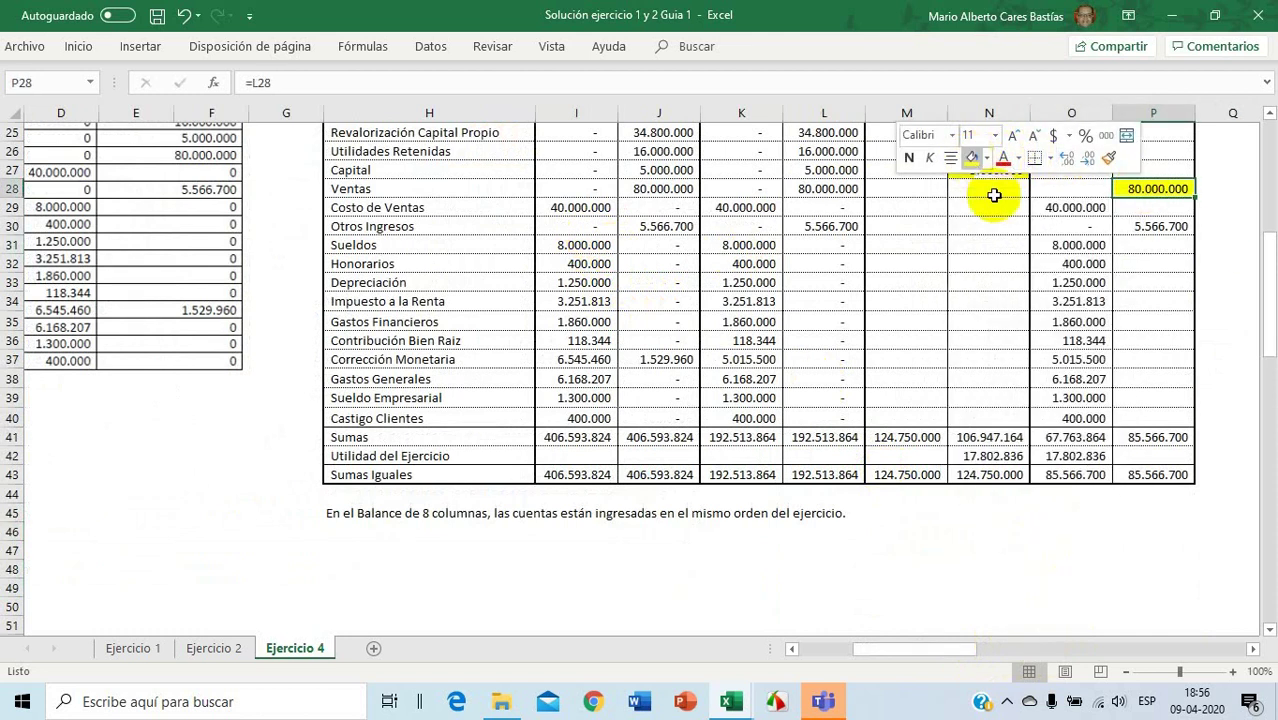
right_click(1054, 206)
left_click(1084, 178)
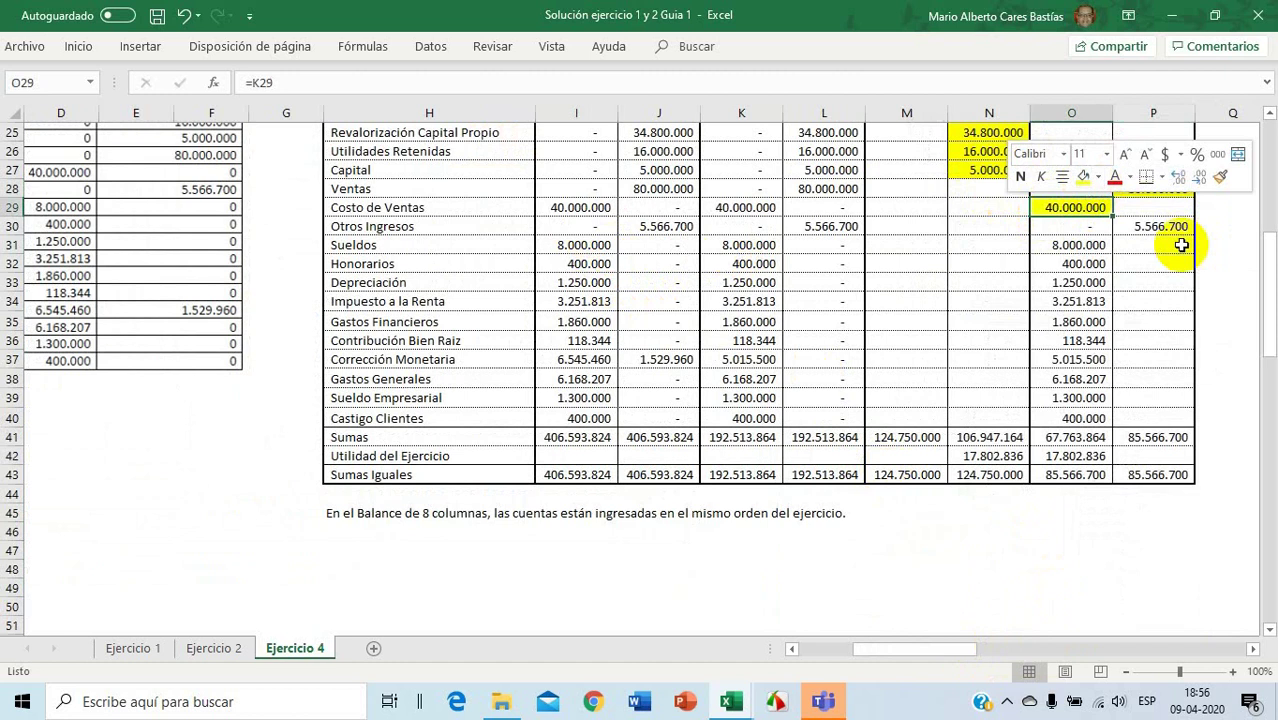
right_click(1170, 226)
left_click(1004, 201)
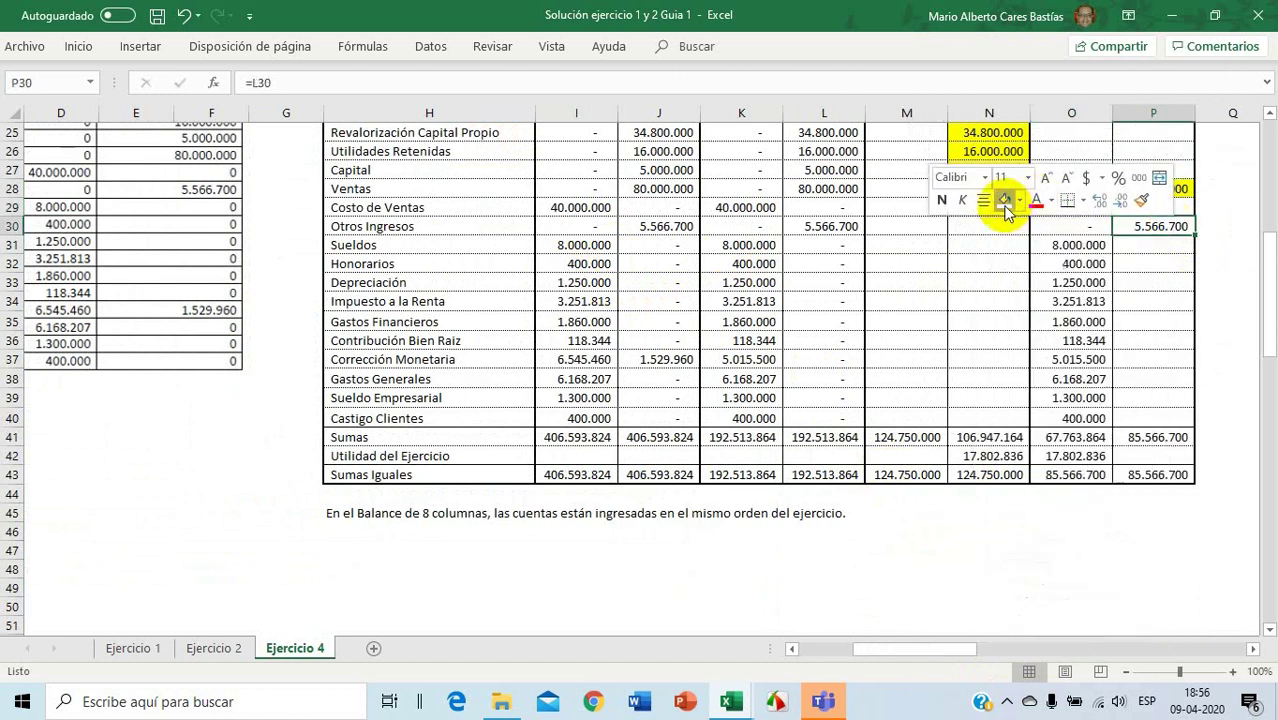
Examine the expense amounts from Sueldos (O31) to Castigo Clientes (O40) to identify which ones belong to administration expenses
left_click(1078, 247)
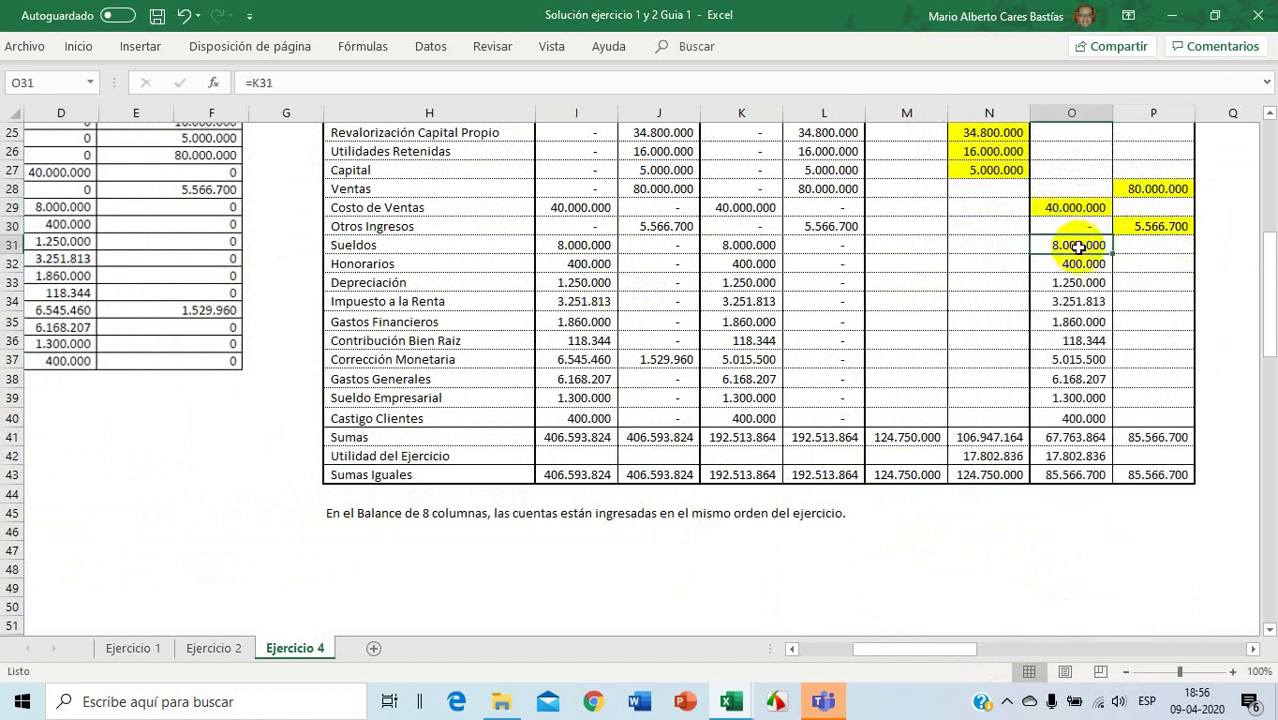
left_click(1080, 263)
left_click(1080, 283)
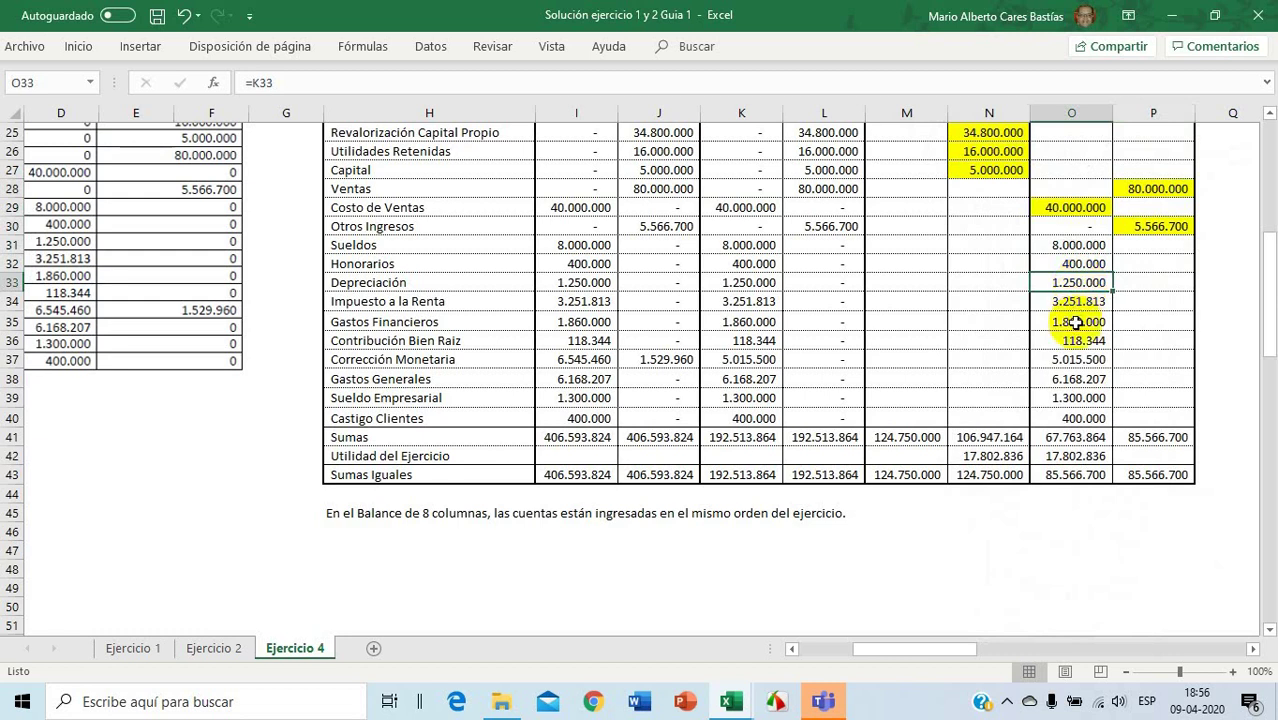
left_click(1075, 322)
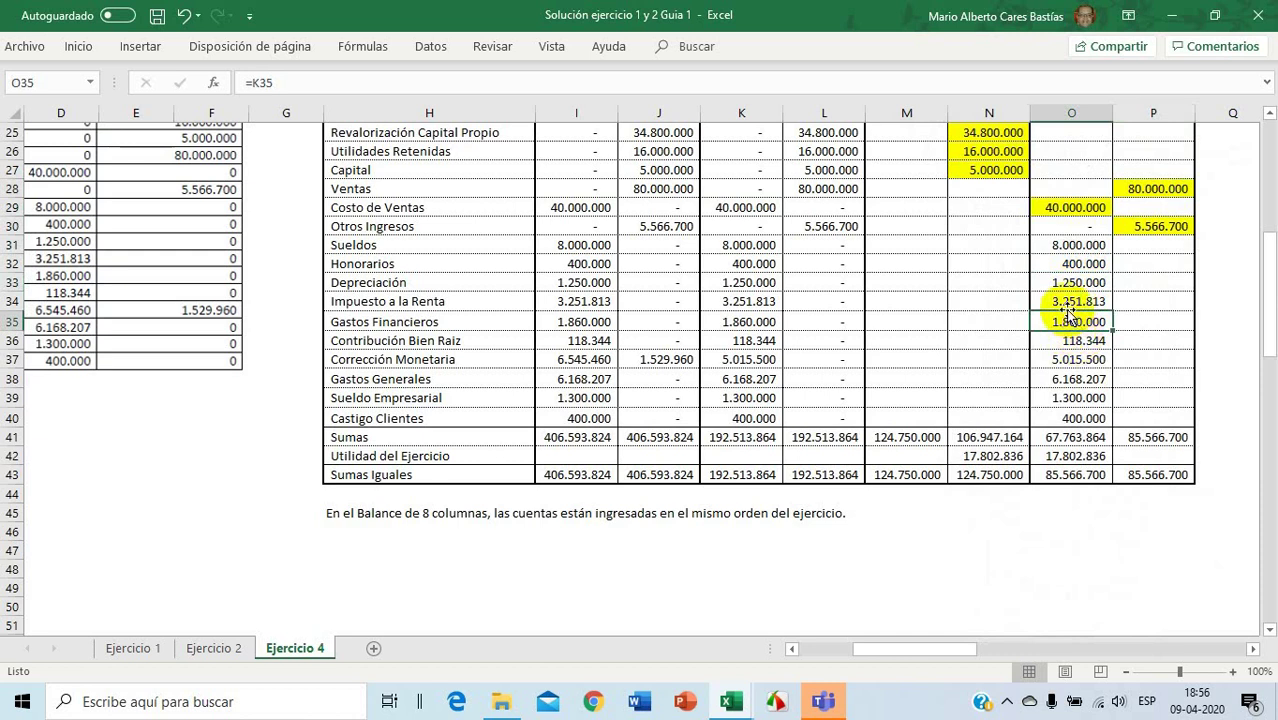
left_click(1078, 300)
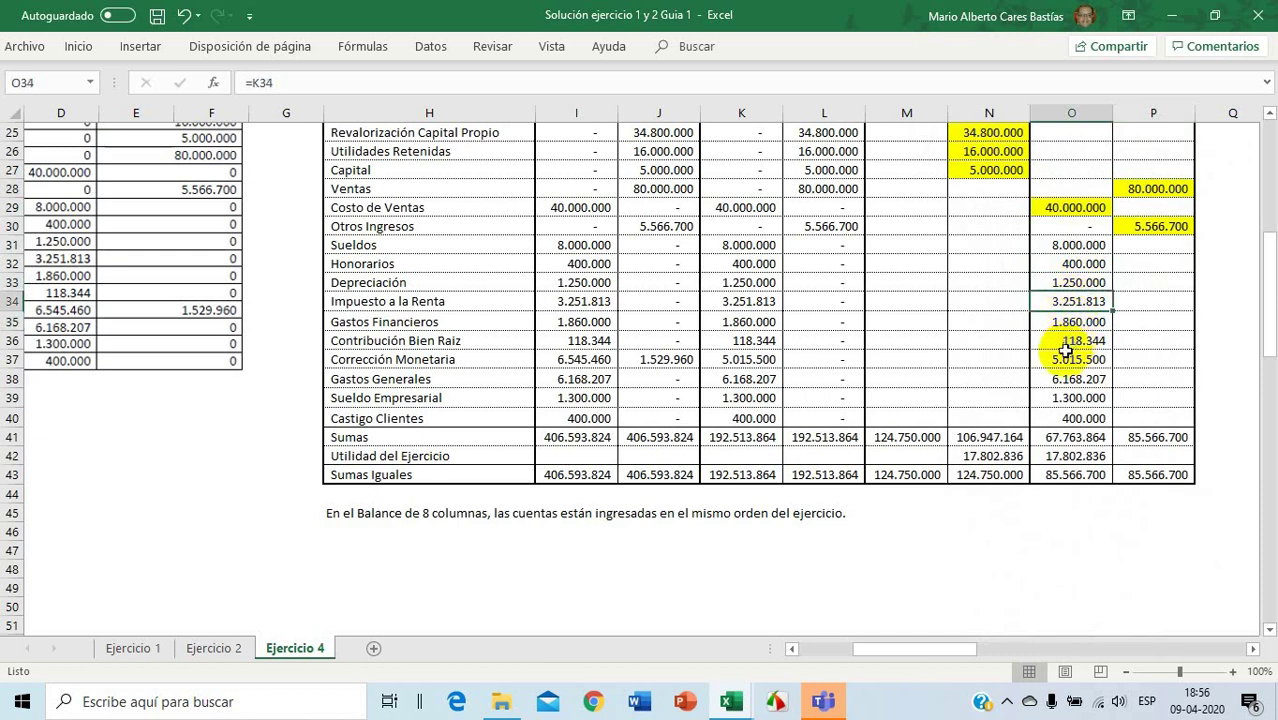
left_click(1065, 342)
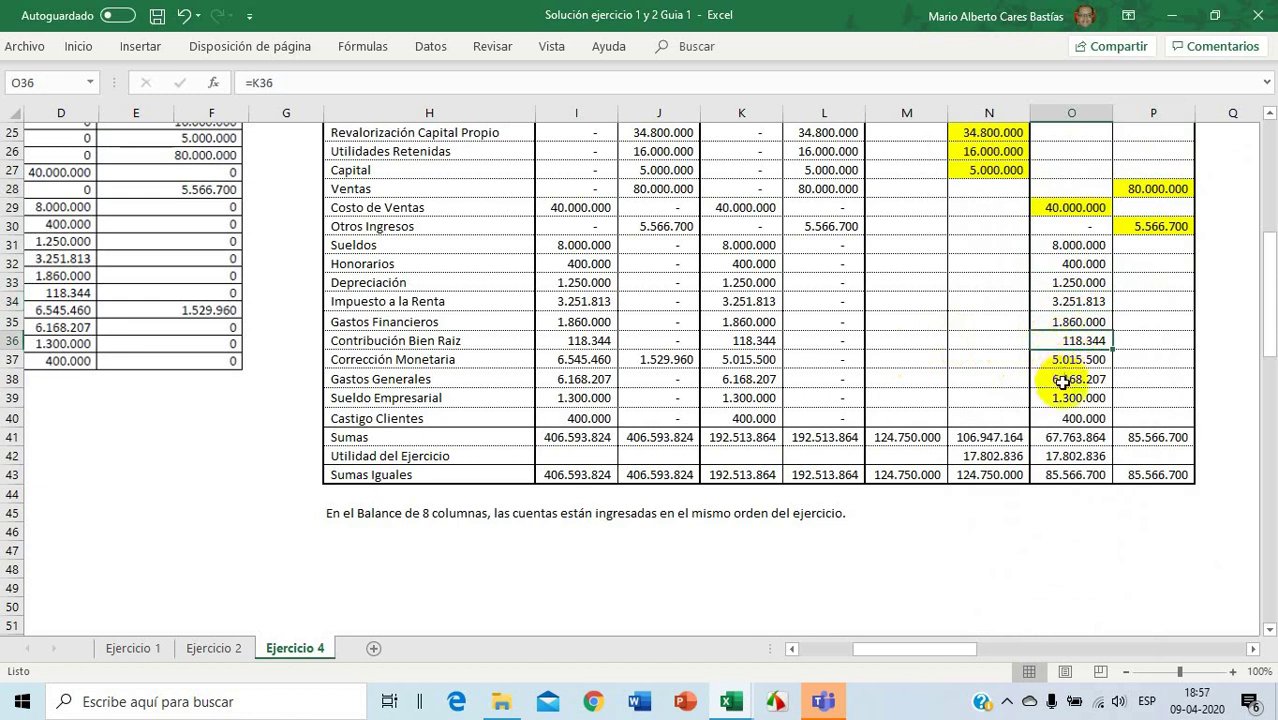
left_click(1062, 381)
left_click(1063, 397)
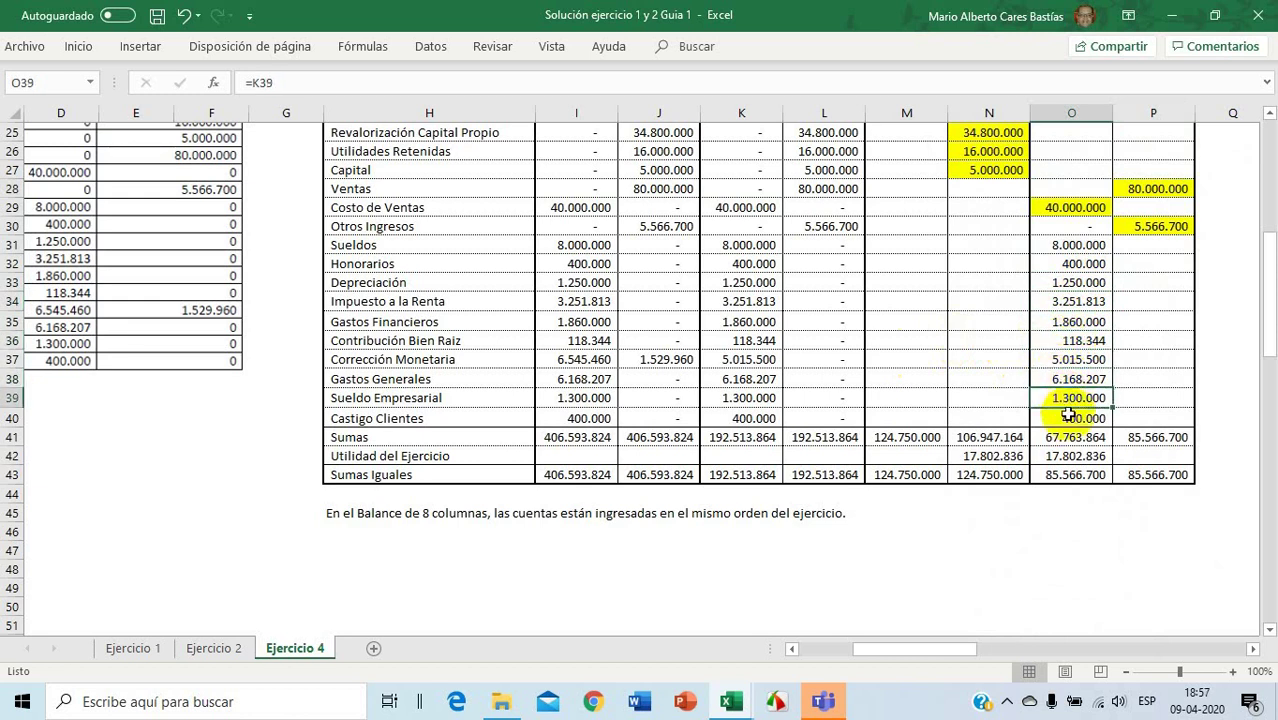
left_click(1066, 418)
Replace the Gastos de administración formula in S43 with the sum of Sueldos and Honorarios, =O31+O32
left_click_drag(895, 652, 1020, 652)
scroll(1016, 515, "down", 2)
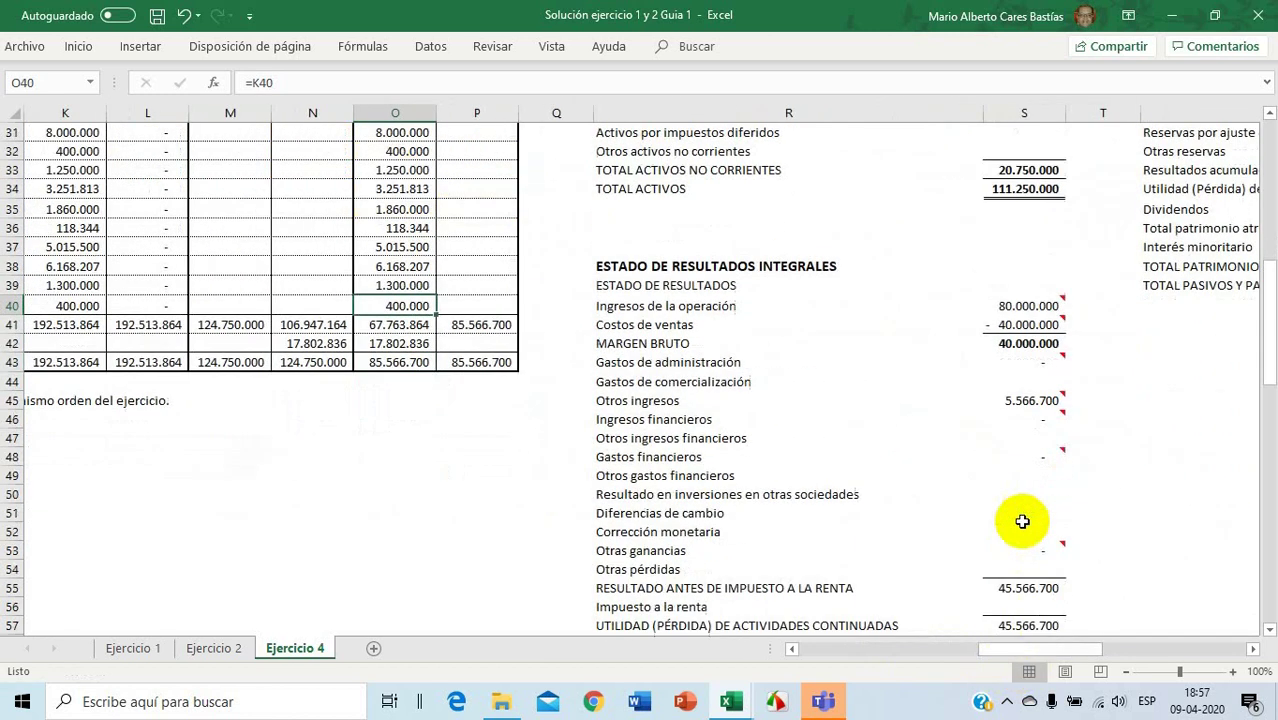
left_click(1030, 363)
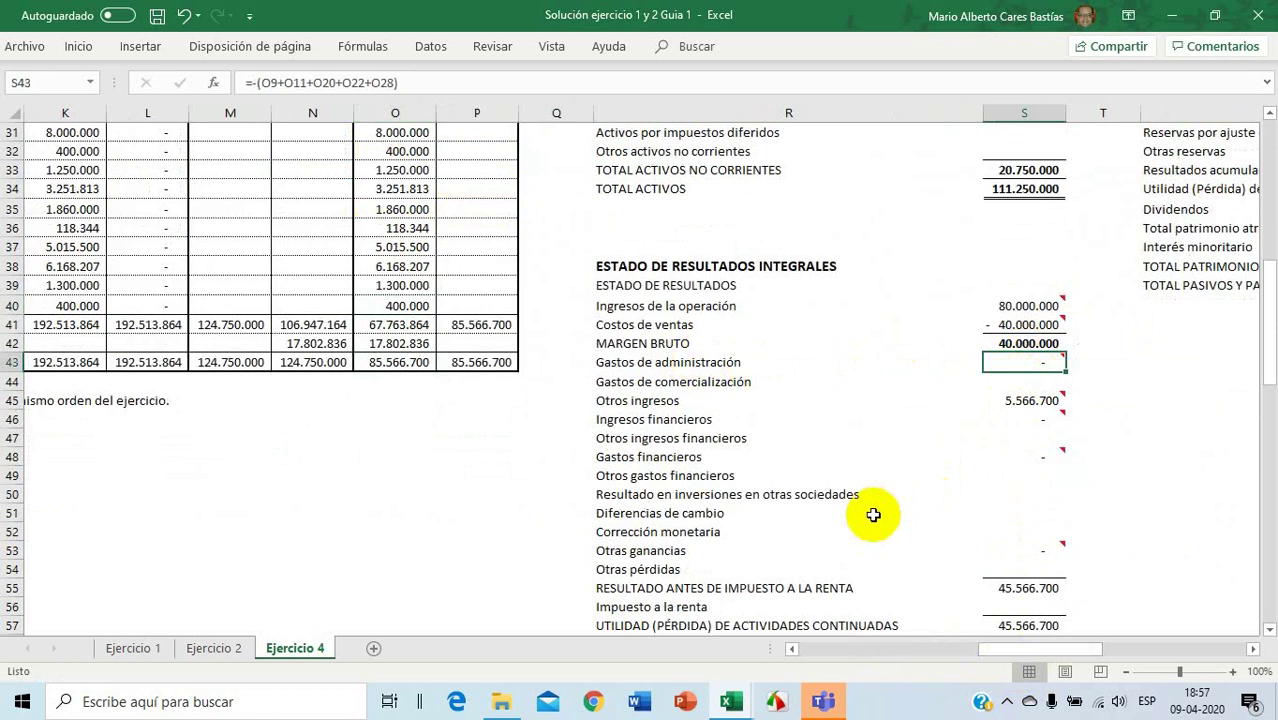
type("=")
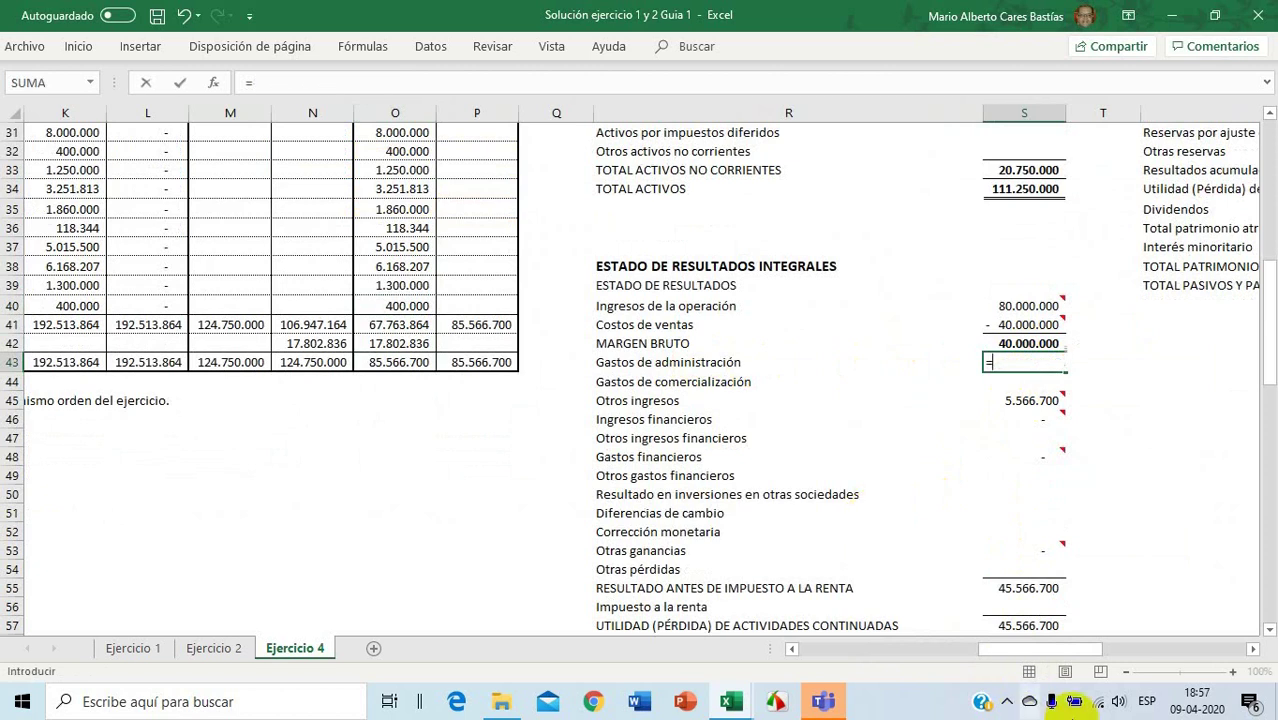
left_click_drag(986, 650, 917, 640)
scroll(925, 580, "up", 1)
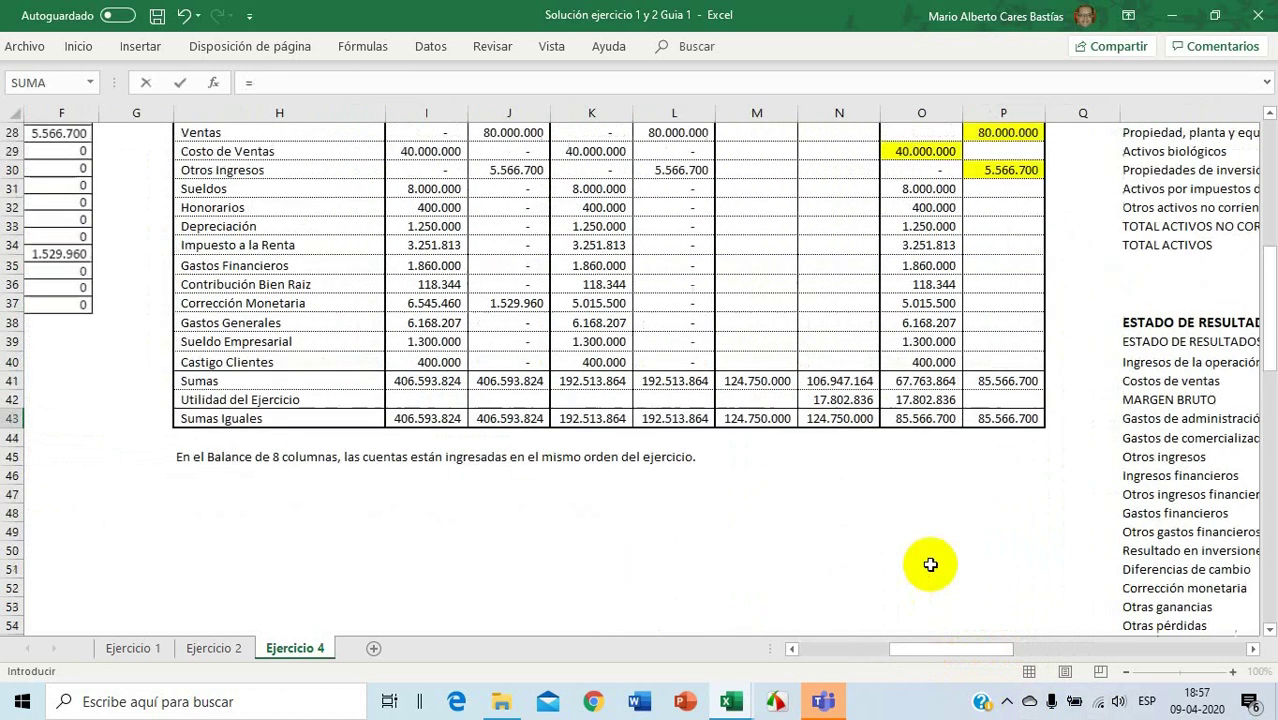
left_click(917, 188)
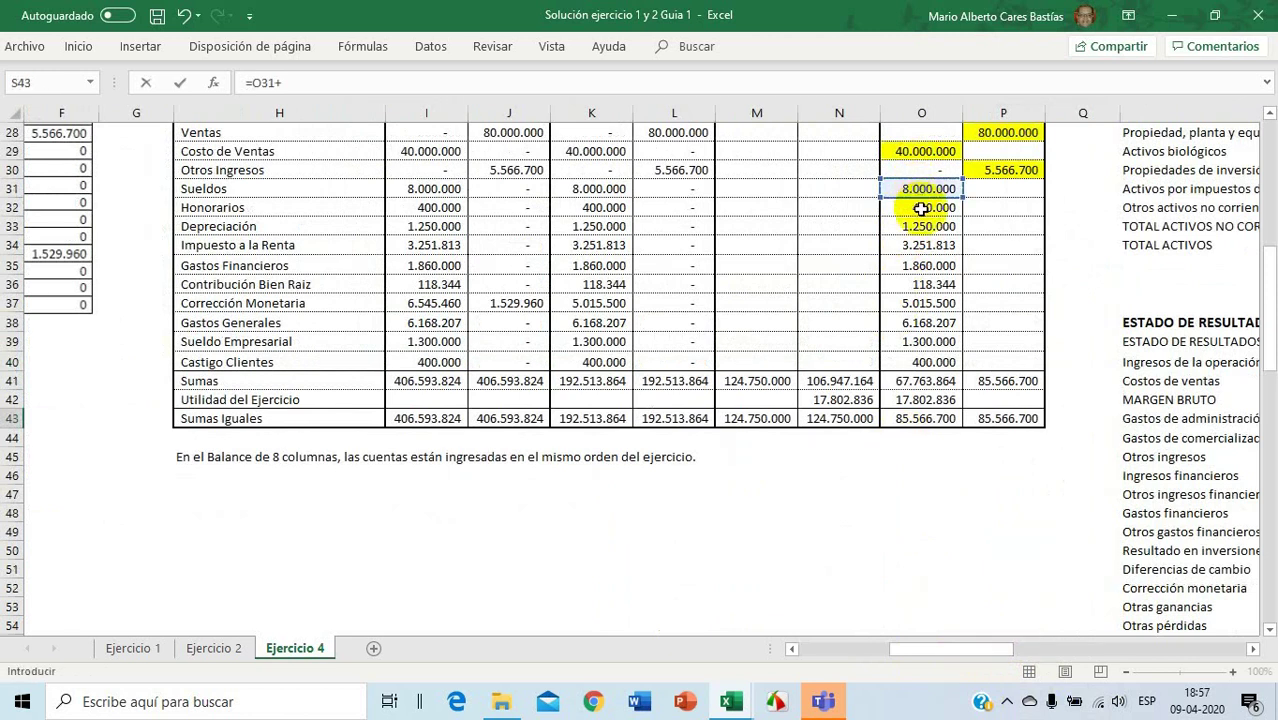
left_click(920, 208)
key("Return")
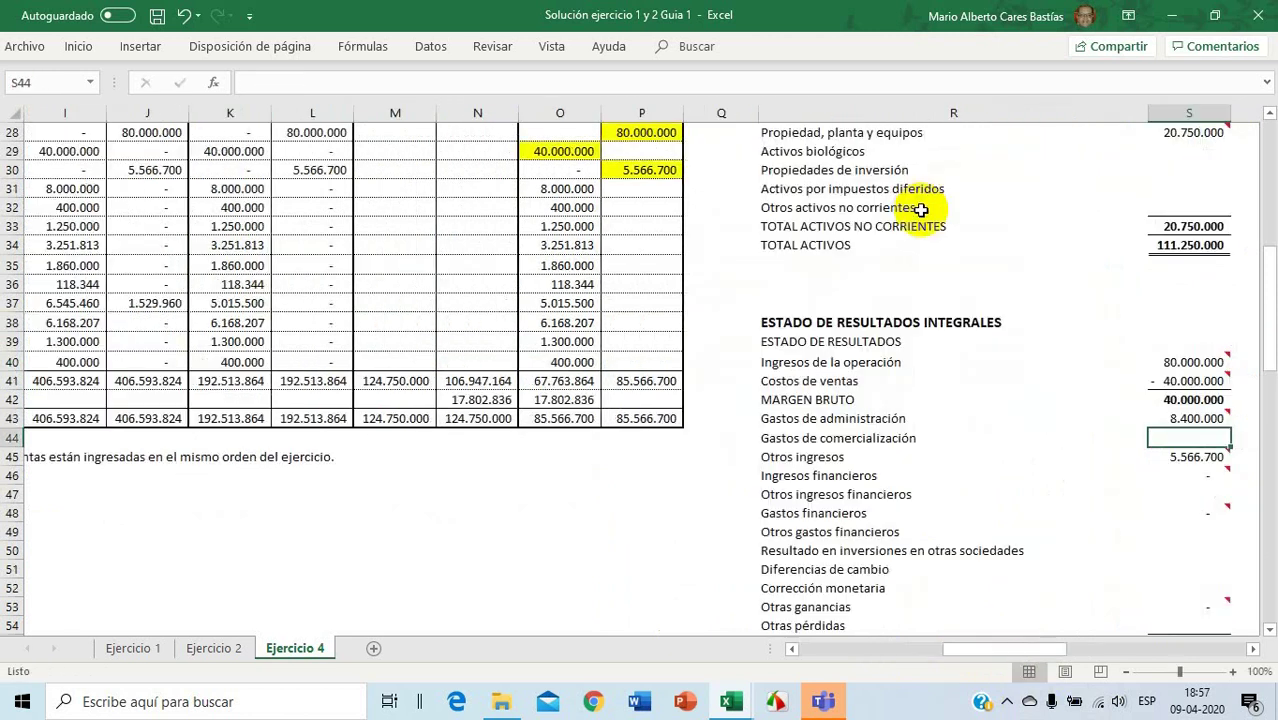
Extend the Gastos de administración formula in S43 with Depreciación, Contribución Bien Raiz, Gastos Generales, Sueldo Empresarial and Castigo Clientes: =O31+O32+O33+O36+O38+O39+O40
double_click(1205, 420)
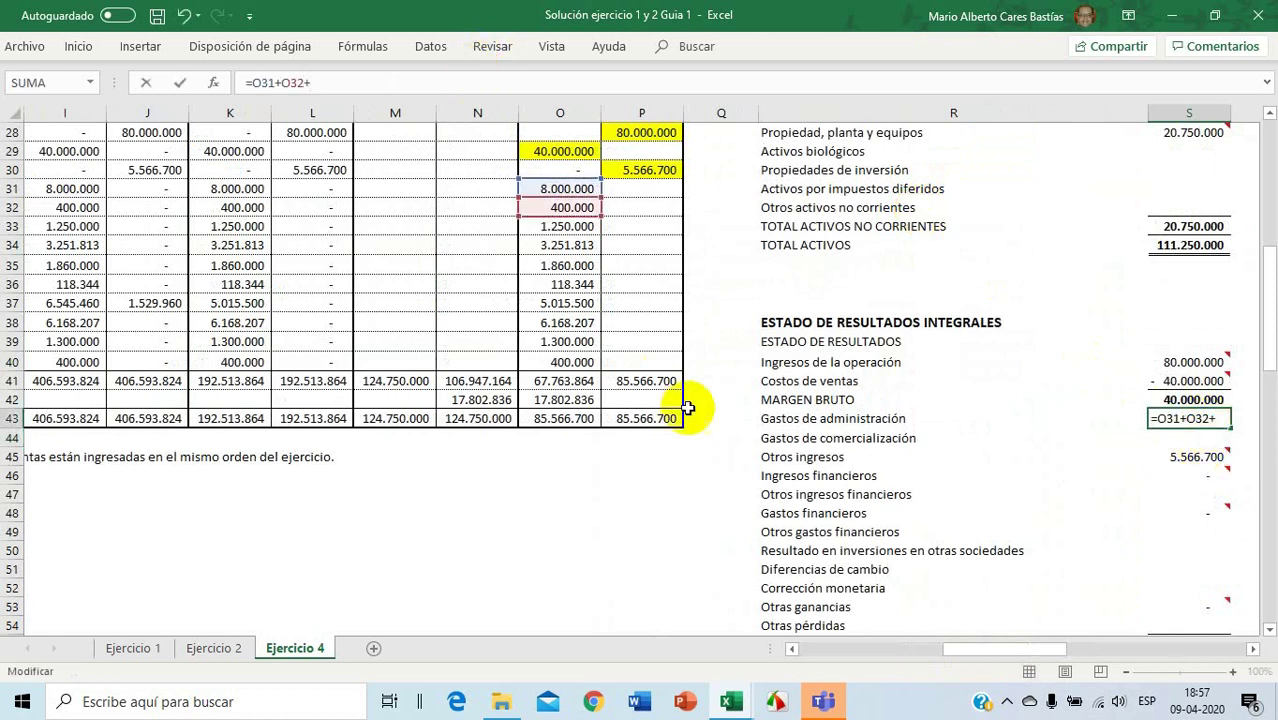
key("Escape")
left_click(792, 651)
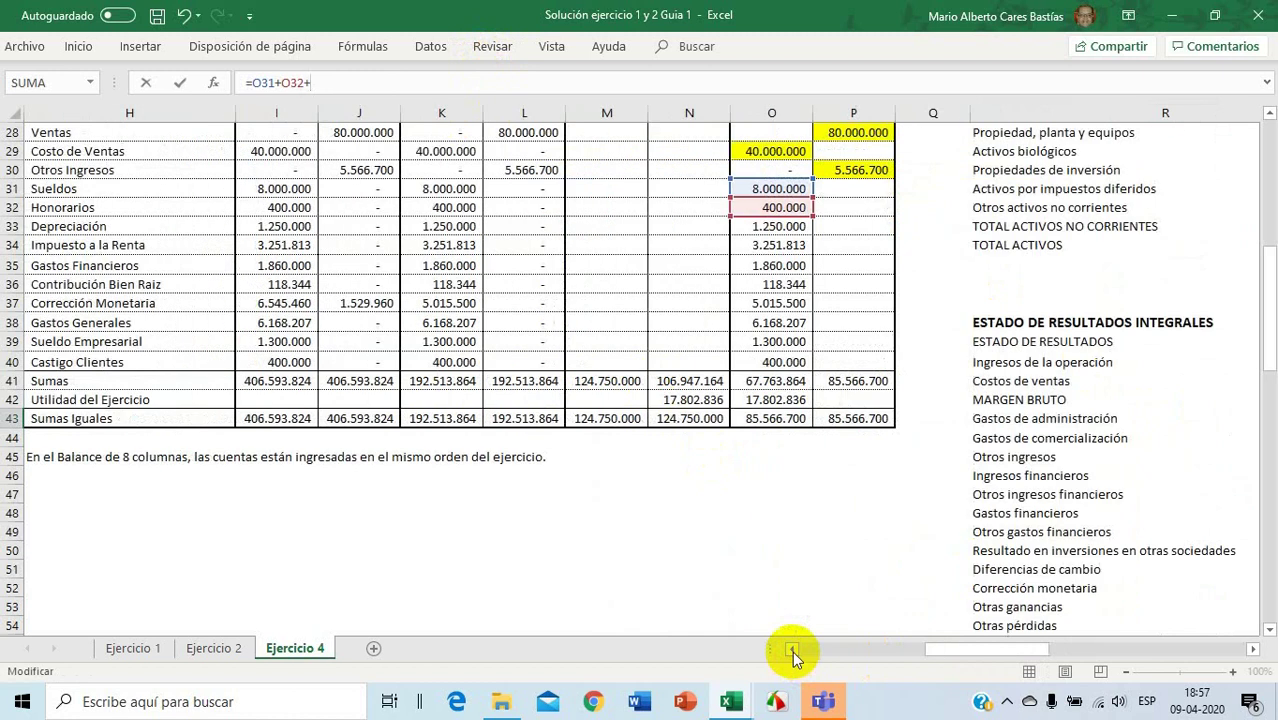
left_click(792, 651)
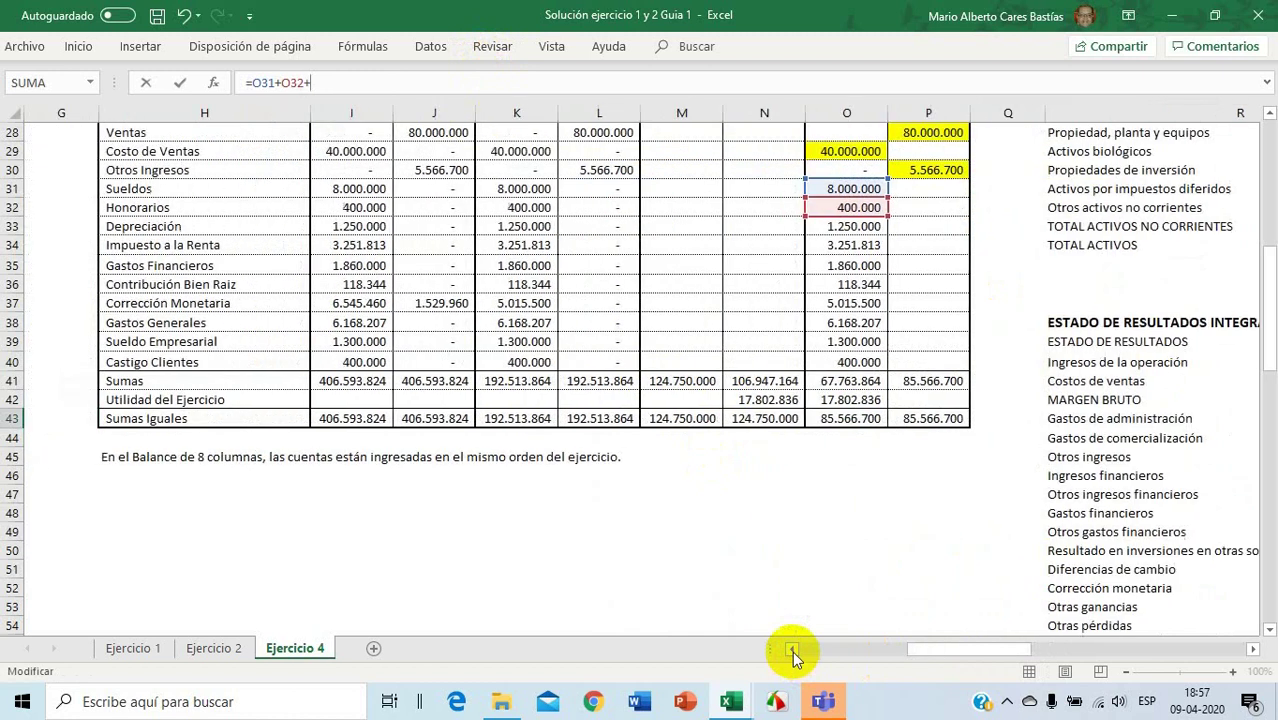
left_click(836, 226)
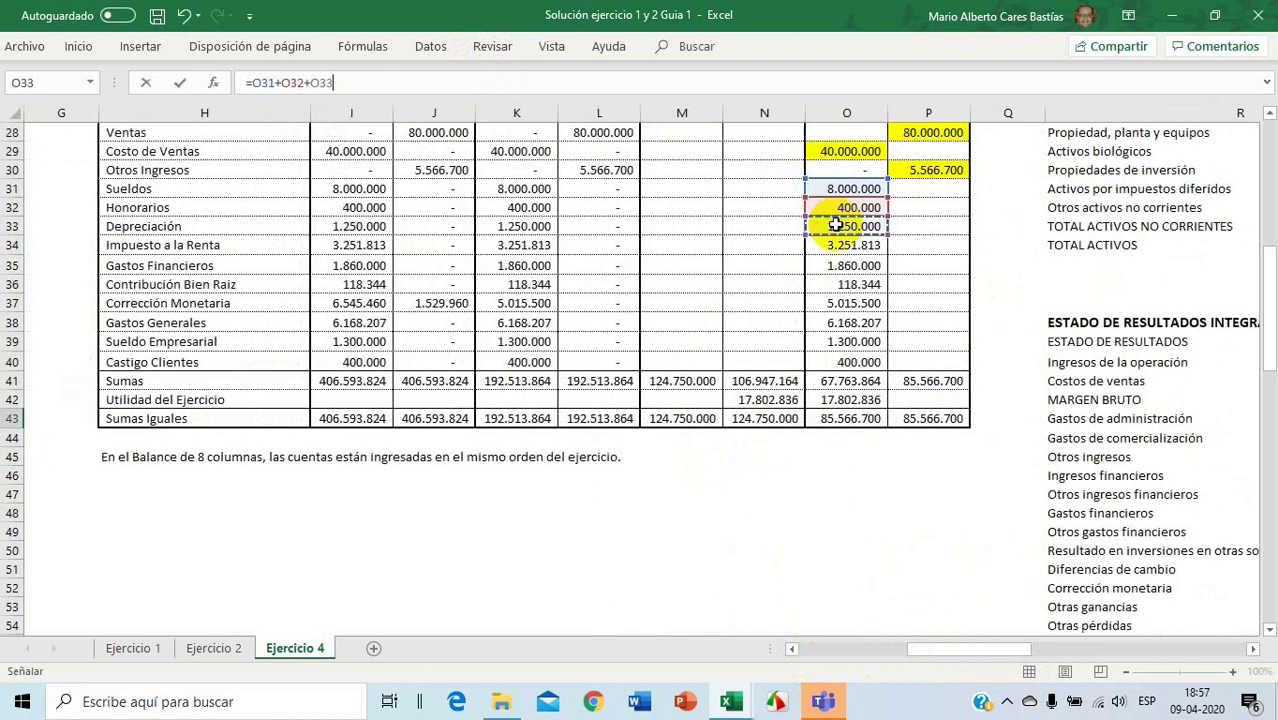
type("+")
left_click(828, 284)
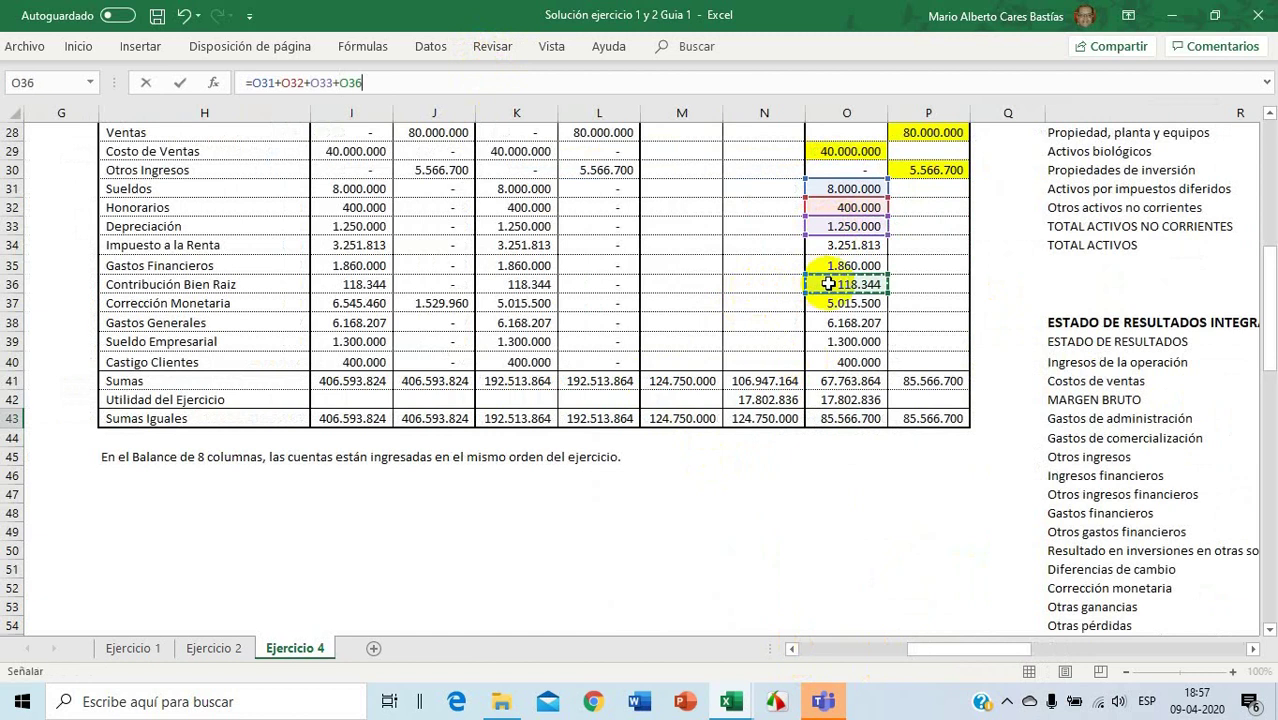
left_click(848, 323)
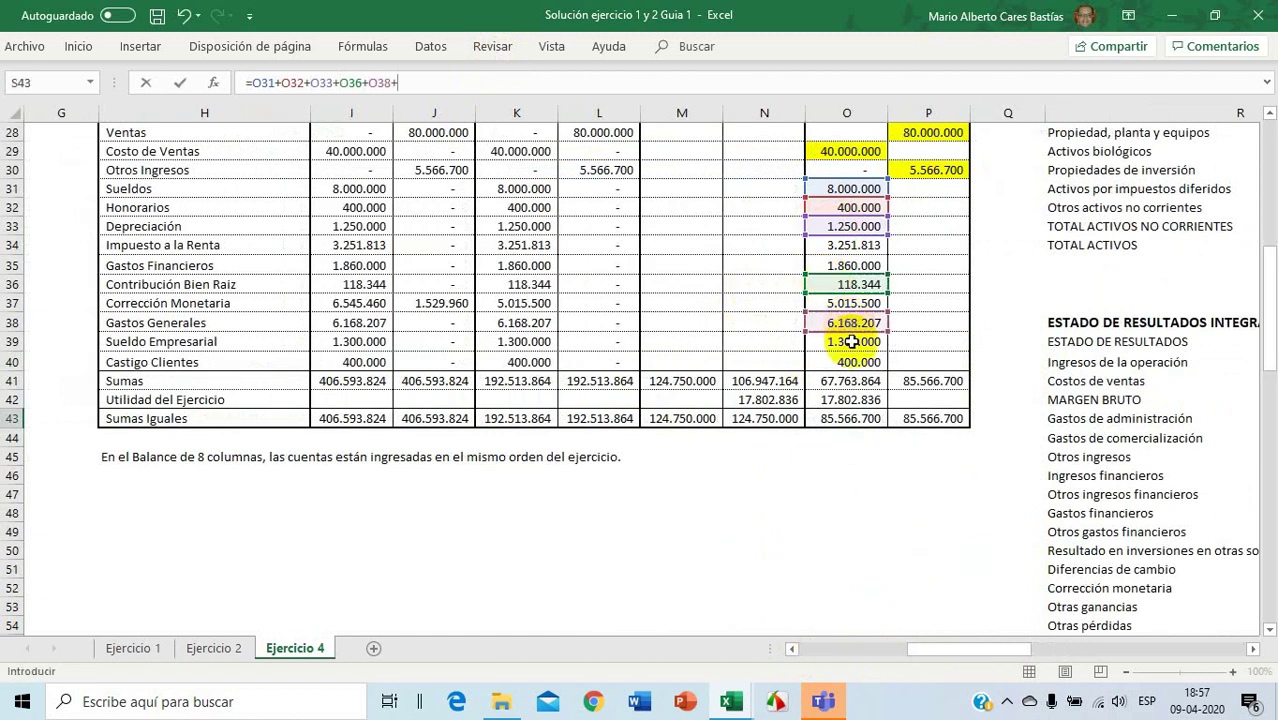
left_click(849, 341)
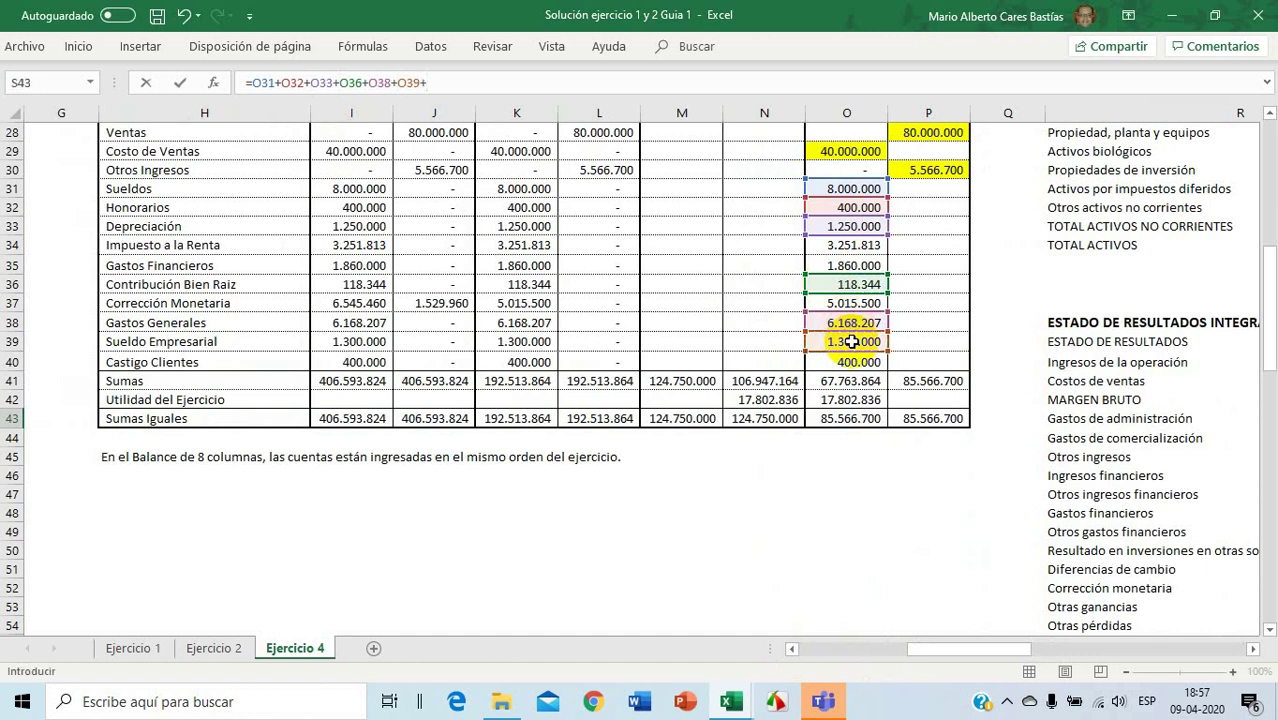
left_click(859, 360)
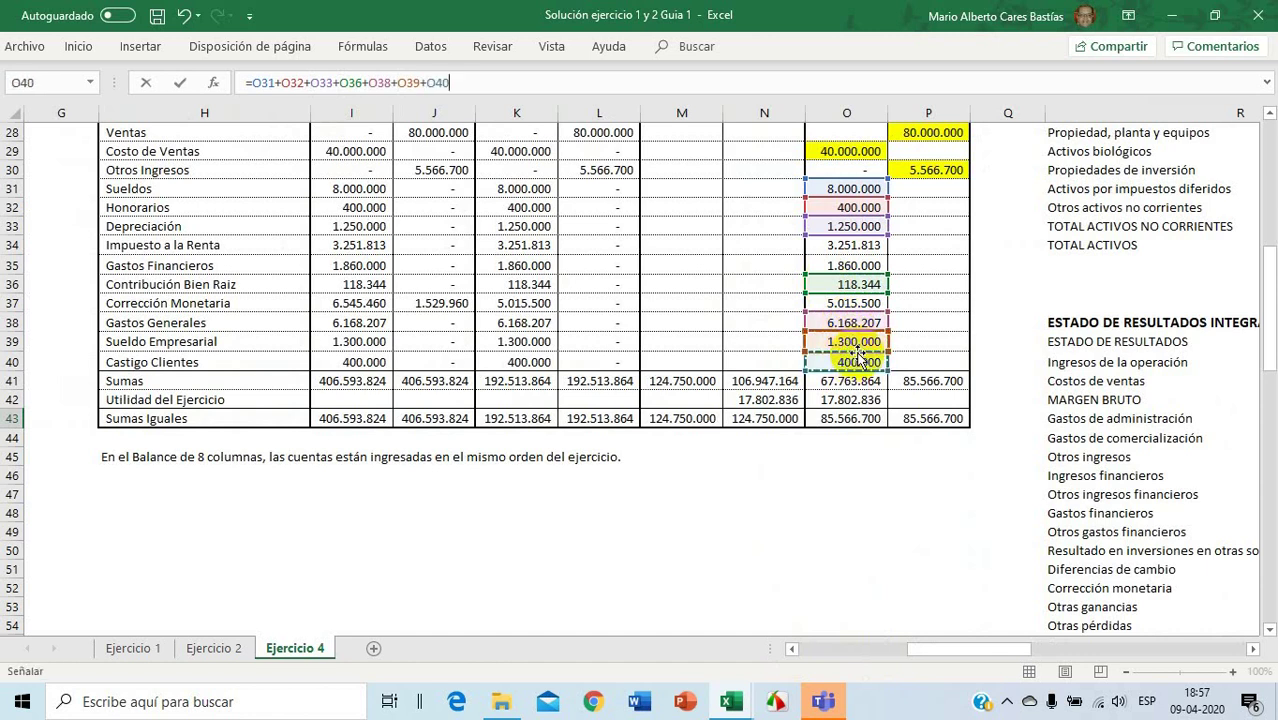
key("Return")
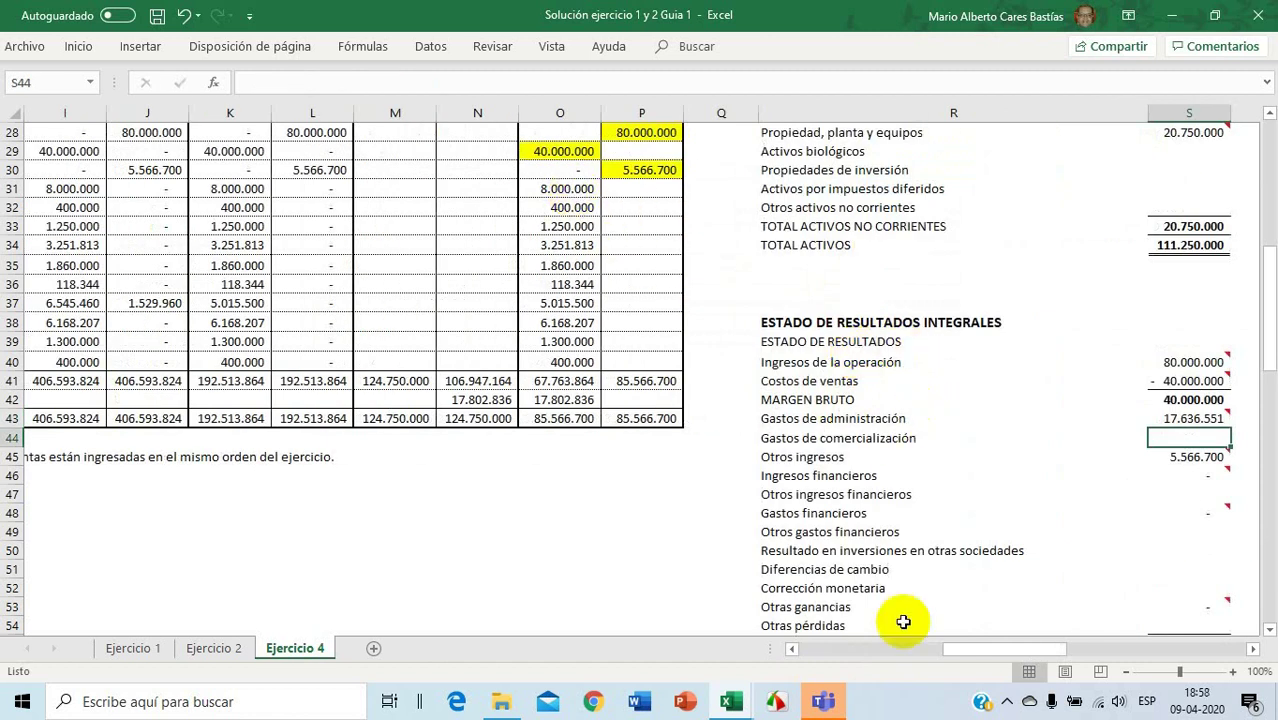
Fill the loss amounts of Sueldos, Honorarios and Depreciación (O31:O33) with yellow
left_click(790, 649)
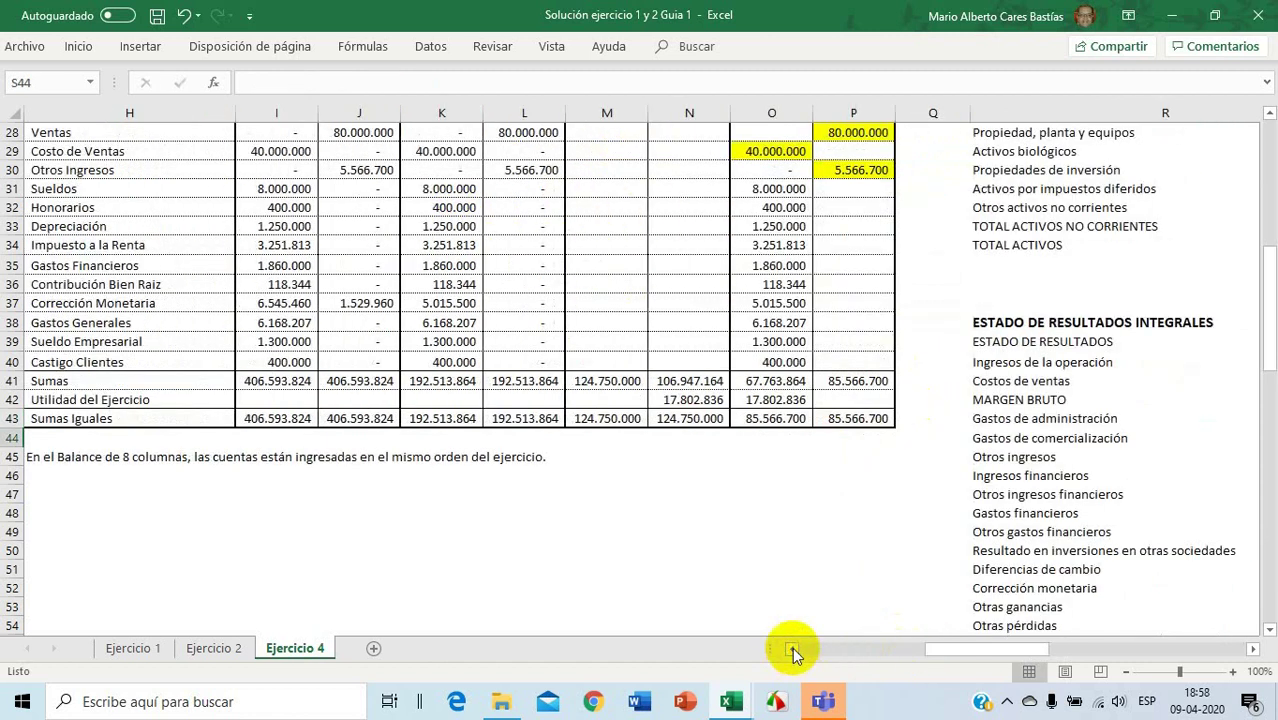
left_click(776, 193)
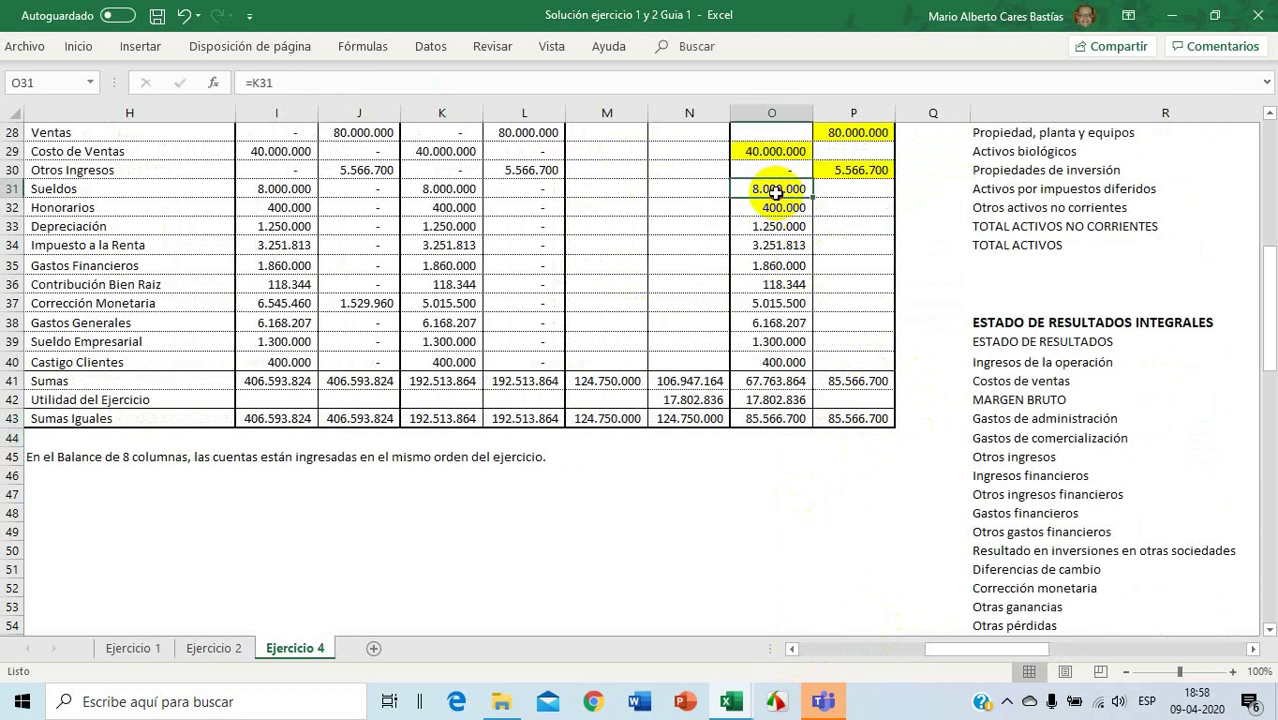
left_click_drag(776, 193, 772, 219)
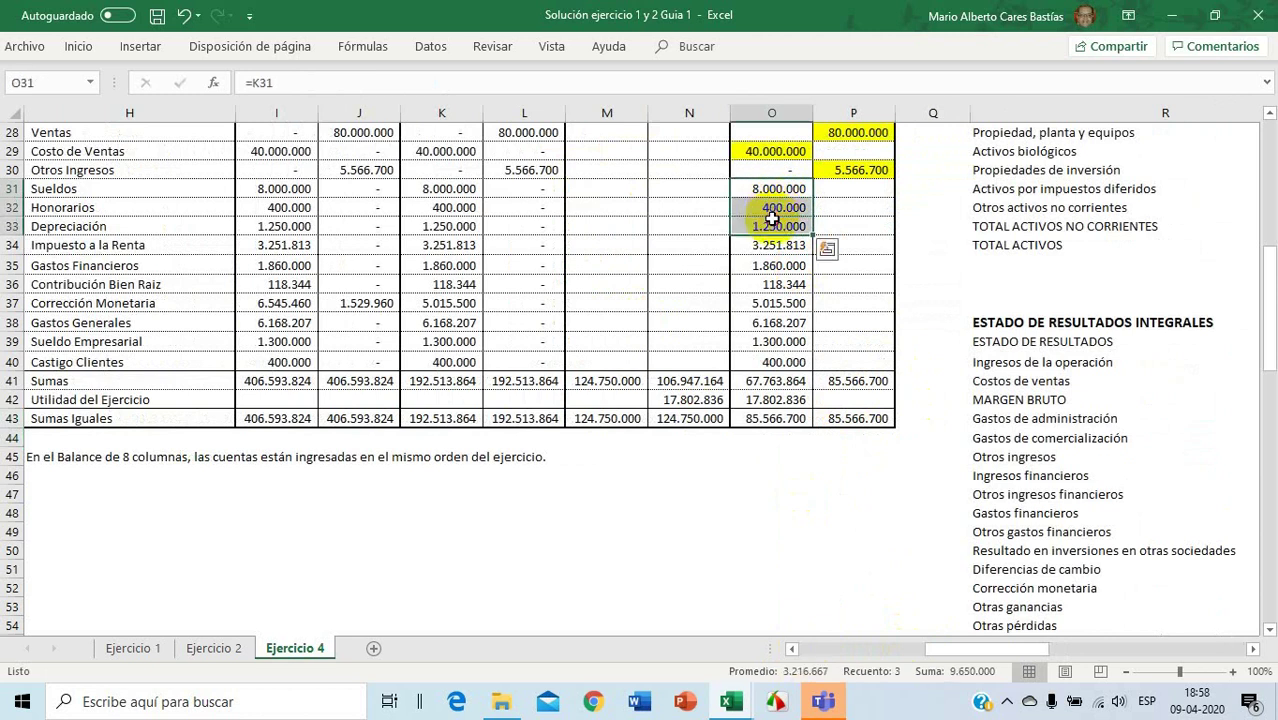
right_click(776, 226)
left_click(848, 188)
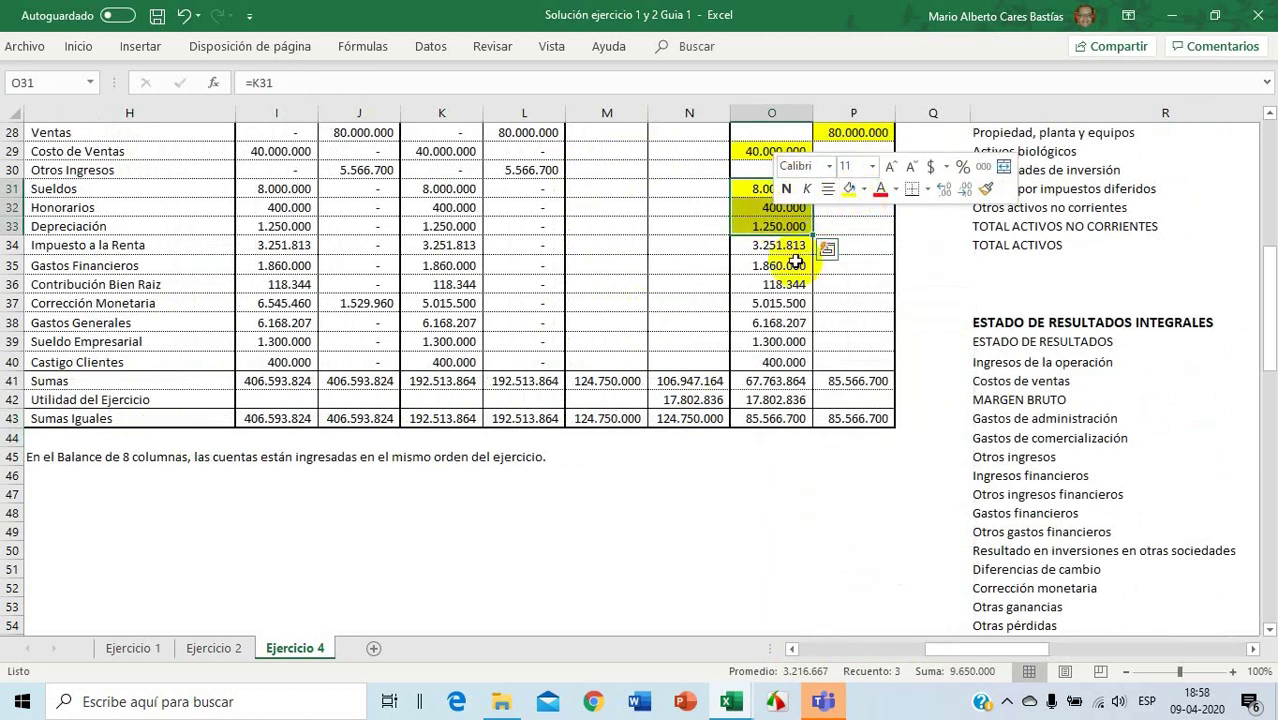
Fill the amounts in O35:O36 (Gastos Financieros, Contribución Bien Raiz) and O38:O40 (Gastos Generales to Castigo Clientes) with yellow
left_click(785, 266)
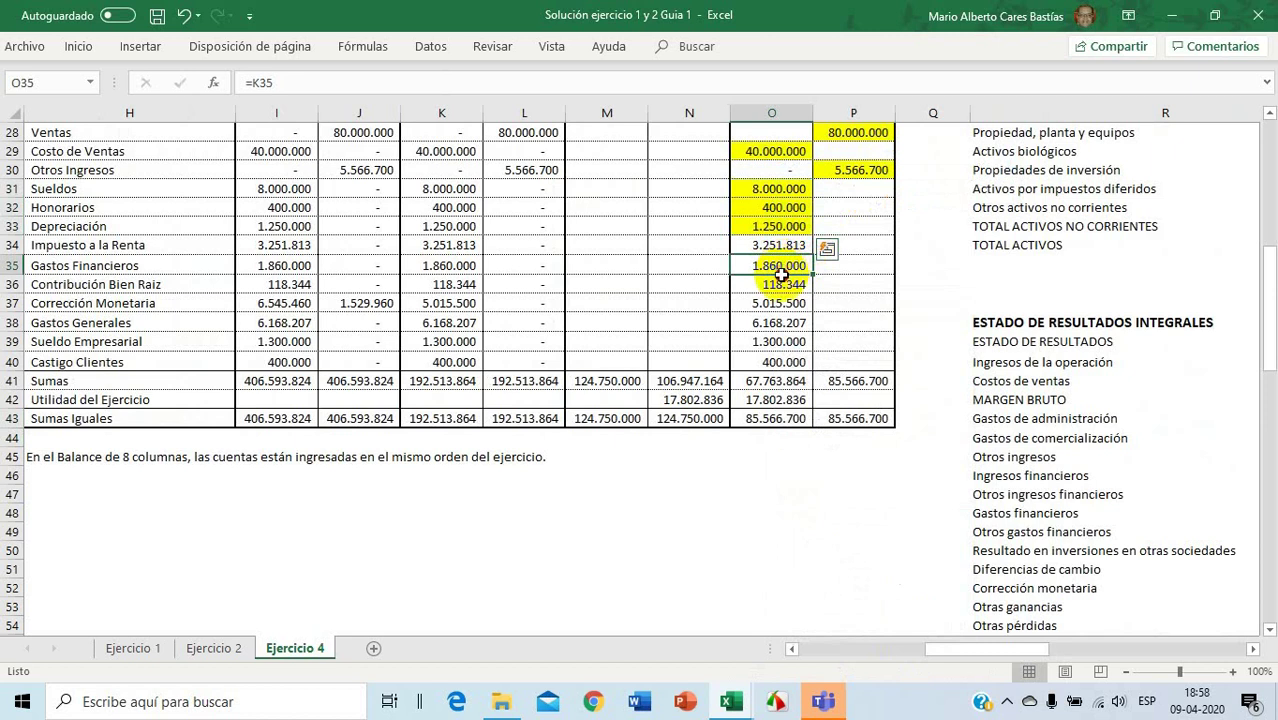
left_click_drag(781, 275, 781, 283)
right_click(780, 284)
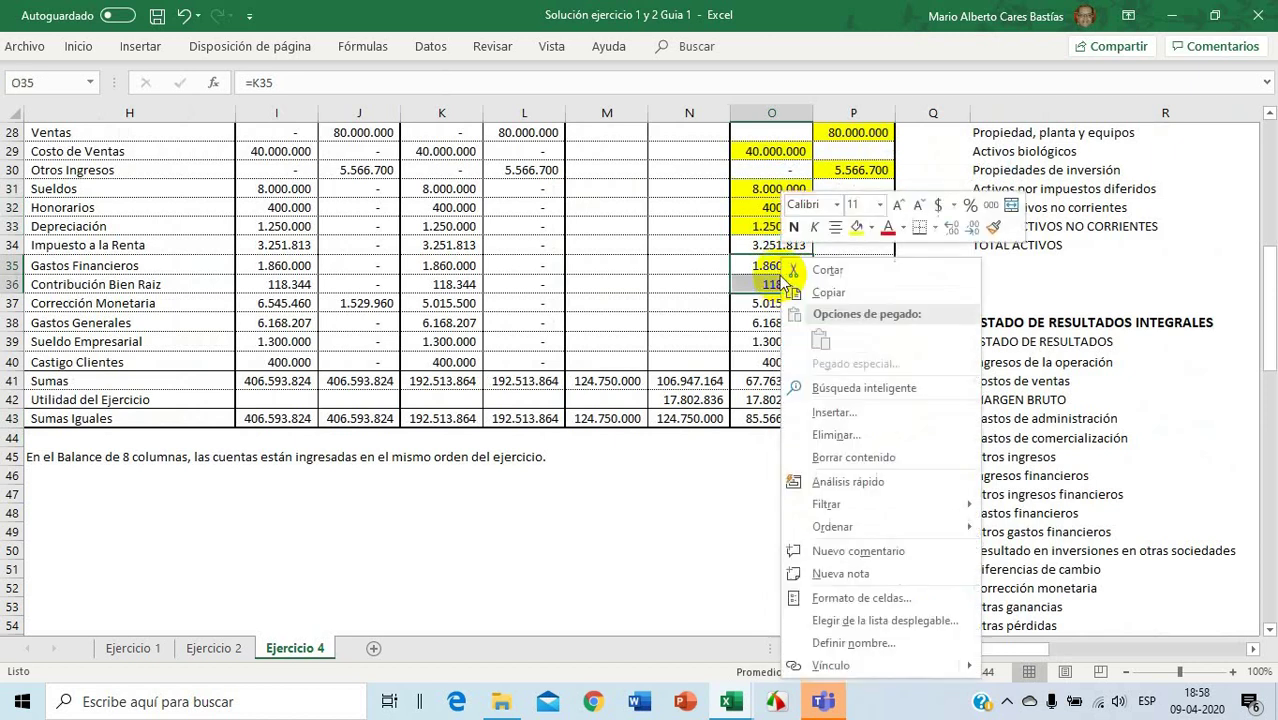
left_click(857, 229)
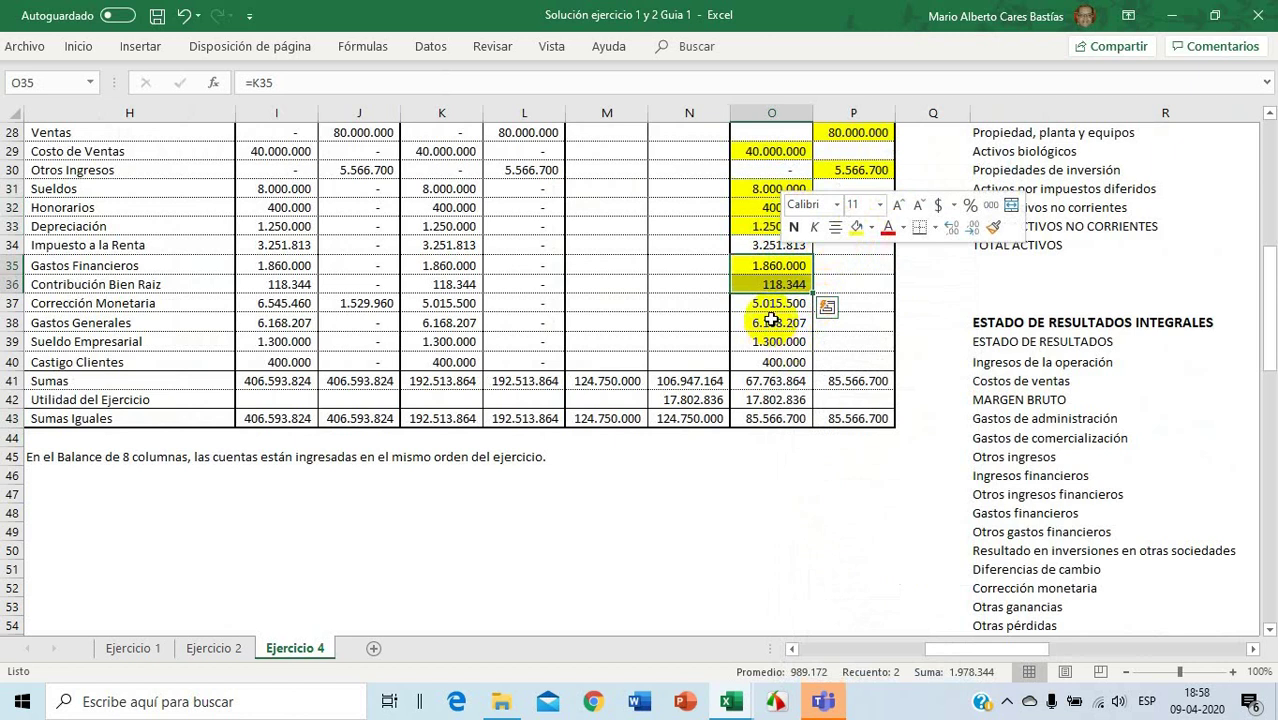
left_click(771, 319)
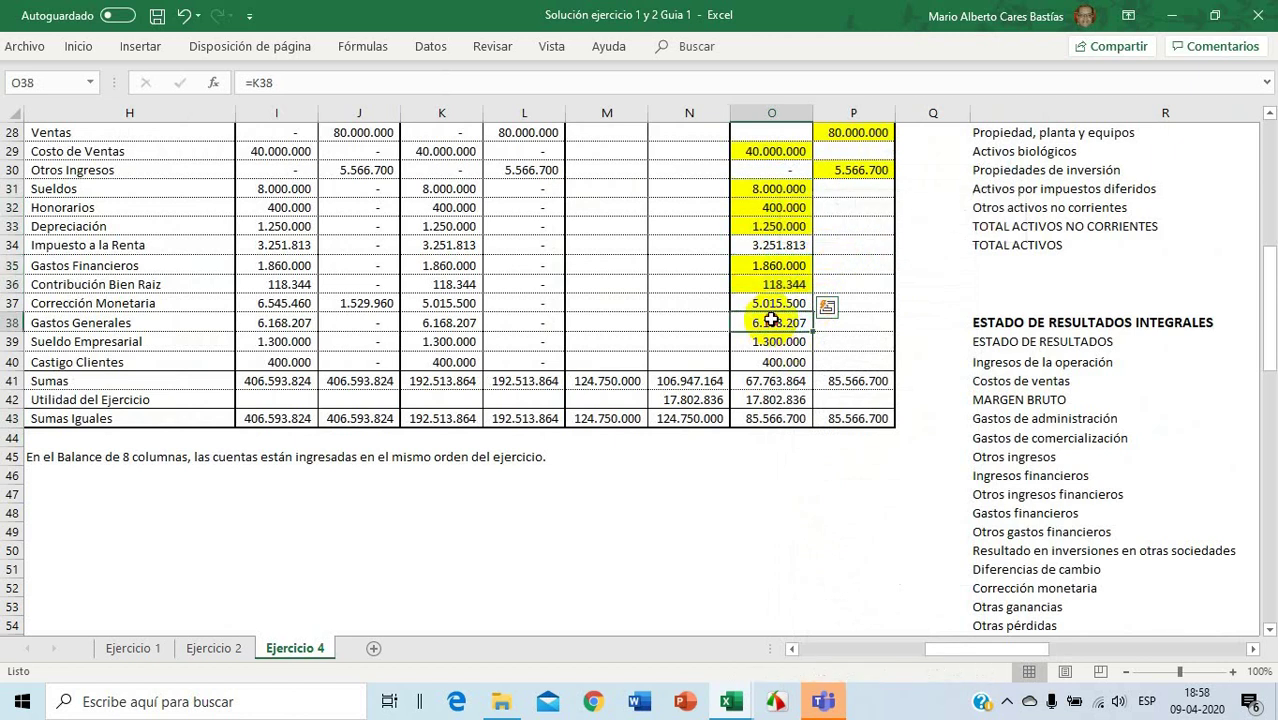
left_click_drag(771, 329, 776, 348)
right_click(776, 346)
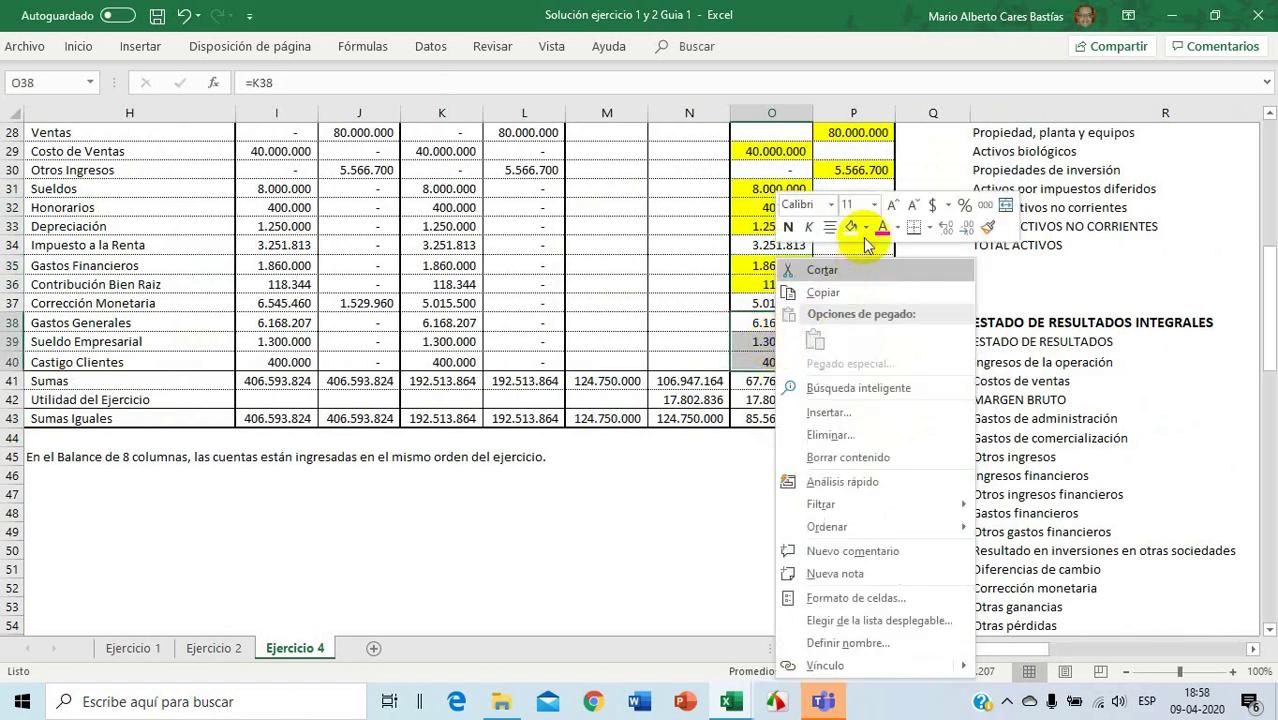
left_click(852, 228)
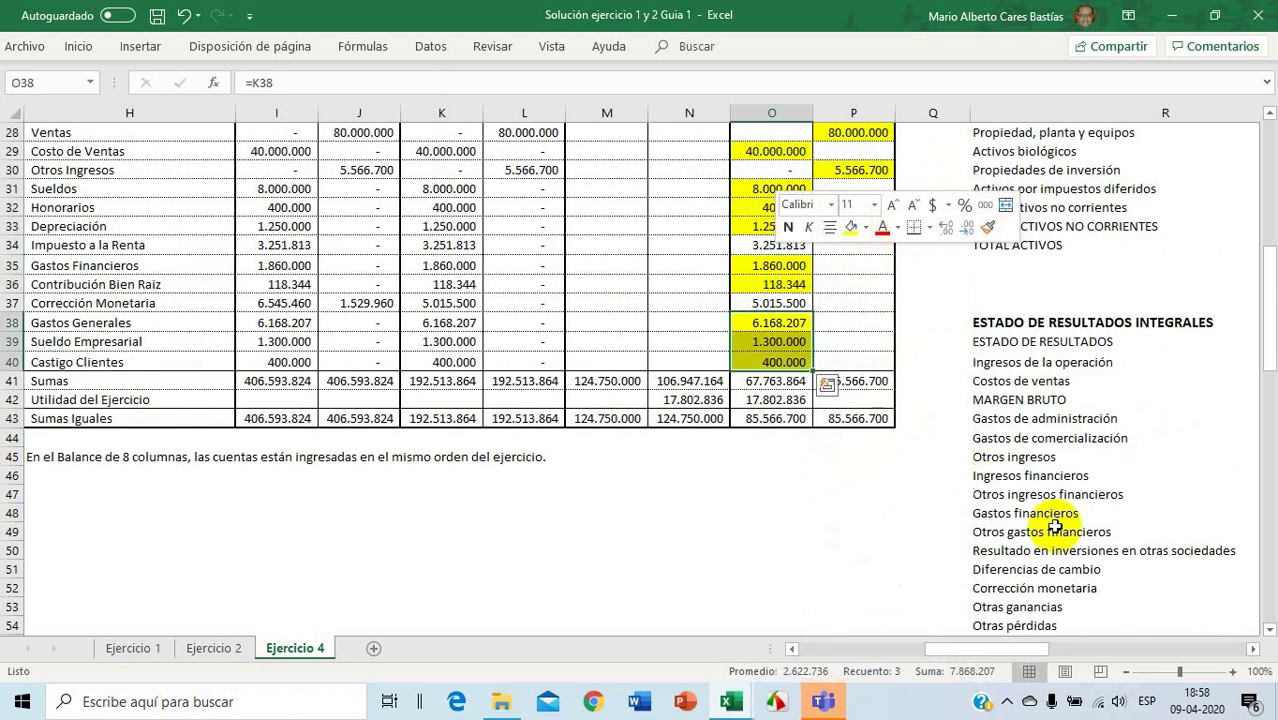
Link Impuesto a la renta in S56 to the Impuesto a la Renta loss balance as a negative, =-O34
left_click(1253, 655)
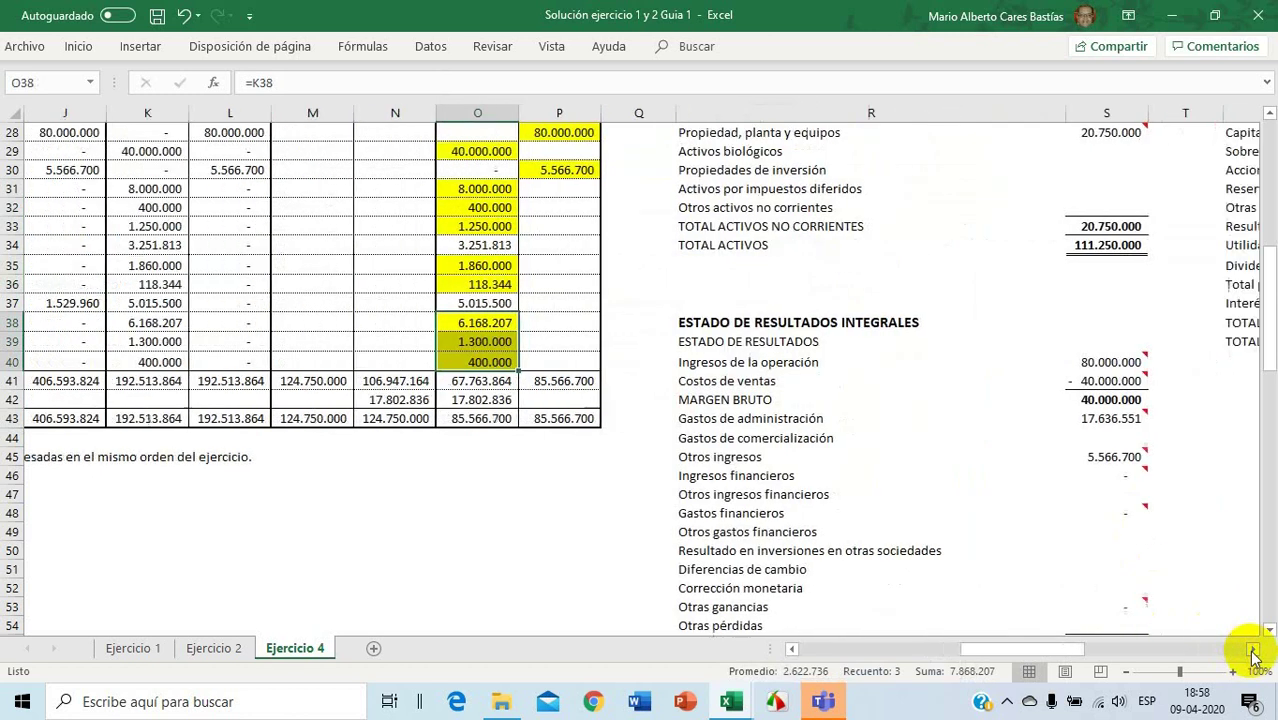
scroll(1012, 525, "down", 2)
scroll(1012, 525, "down", 1)
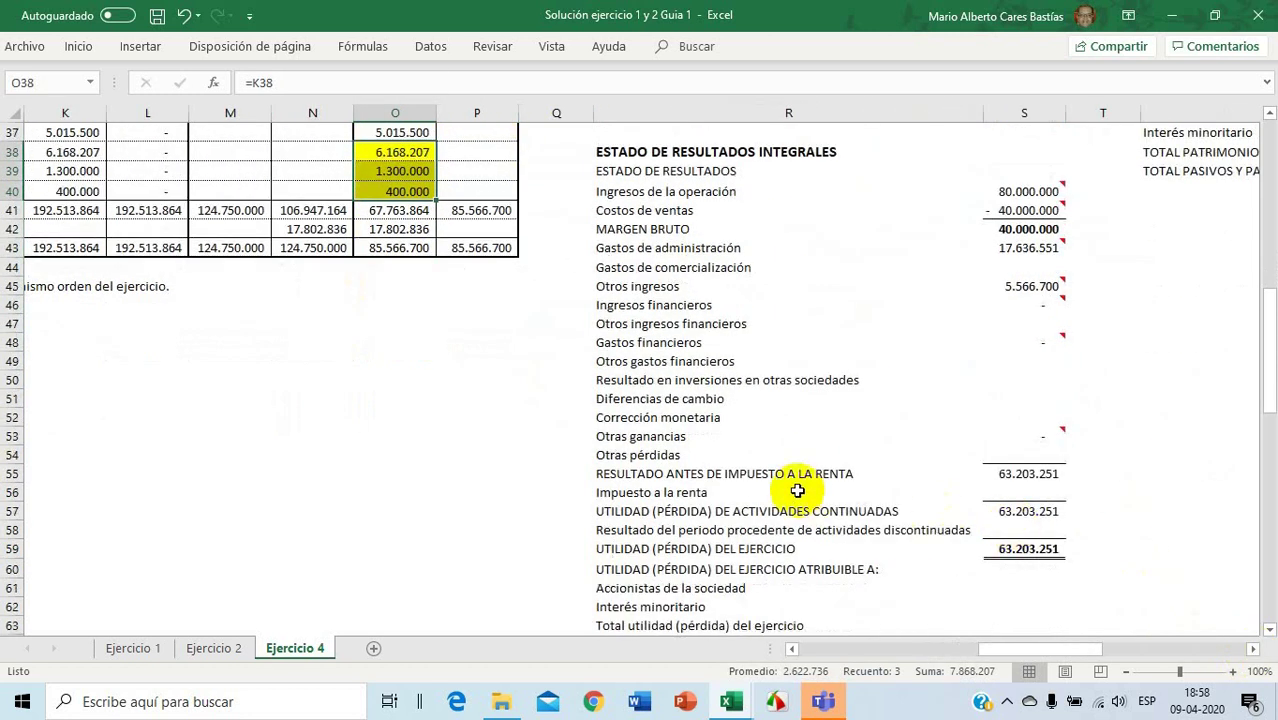
left_click(1037, 492)
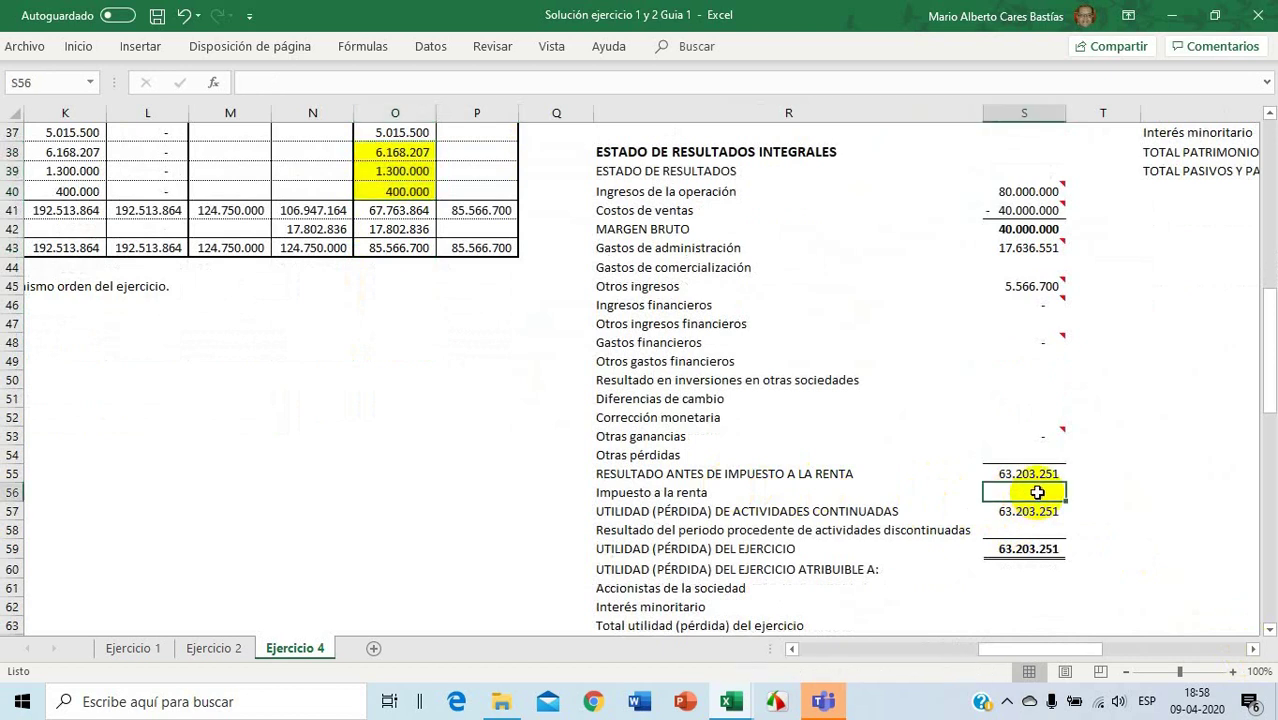
type("=")
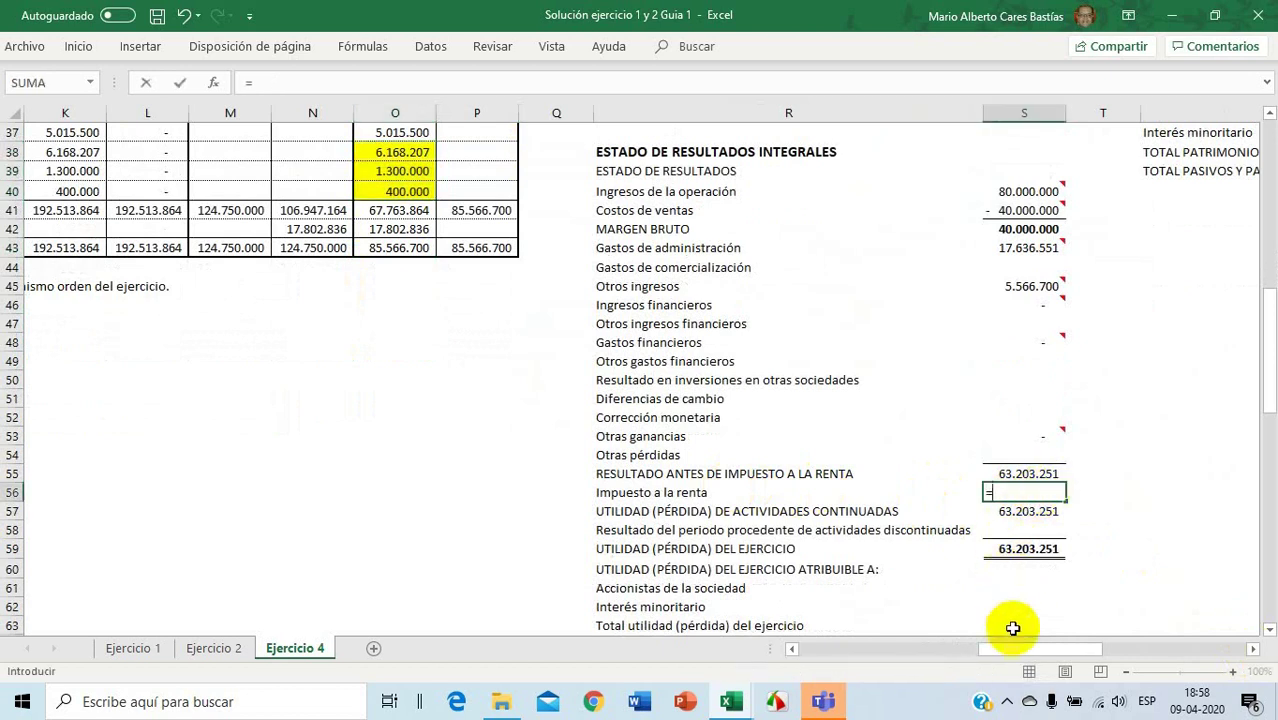
left_click_drag(1000, 649, 955, 665)
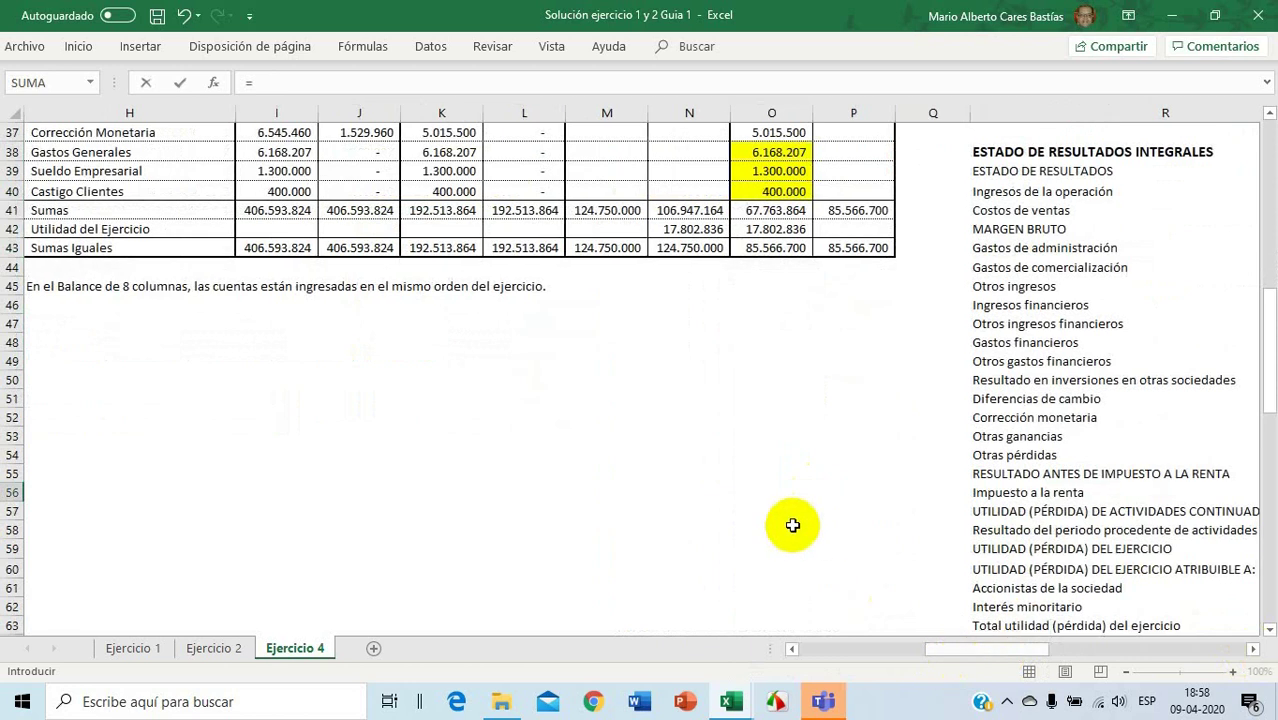
scroll(788, 522, "up", 2)
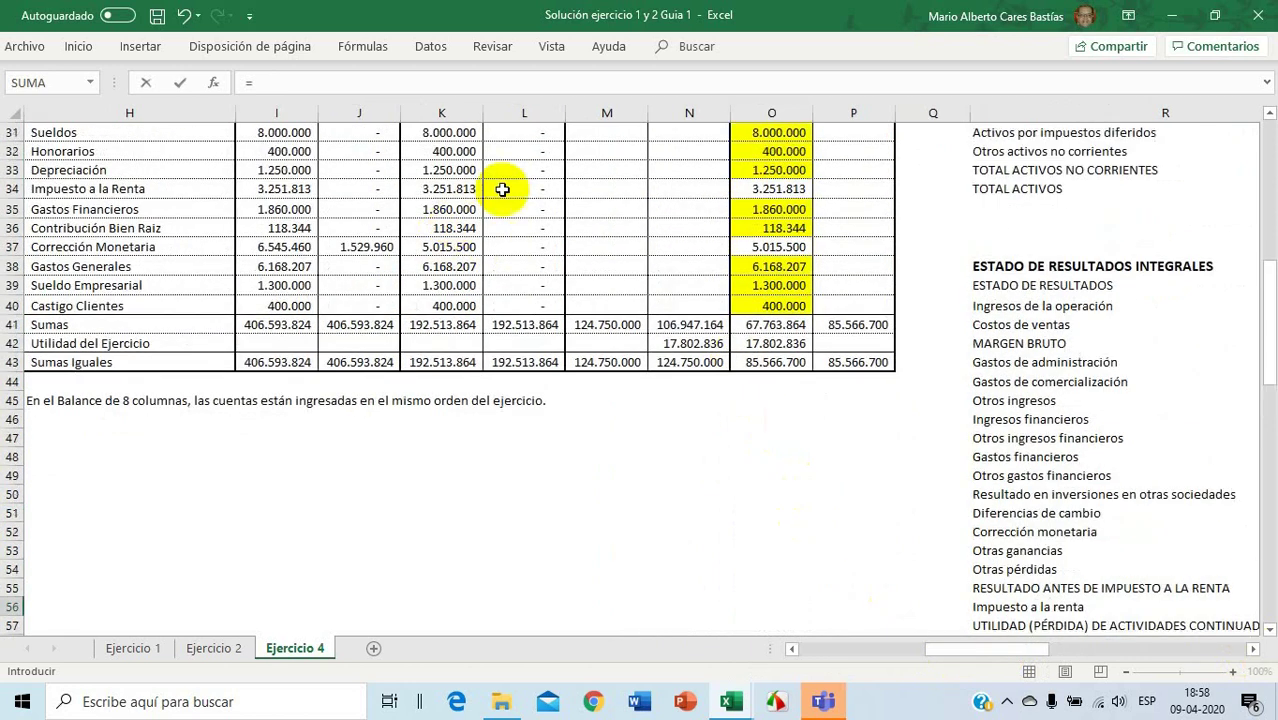
left_click(761, 187)
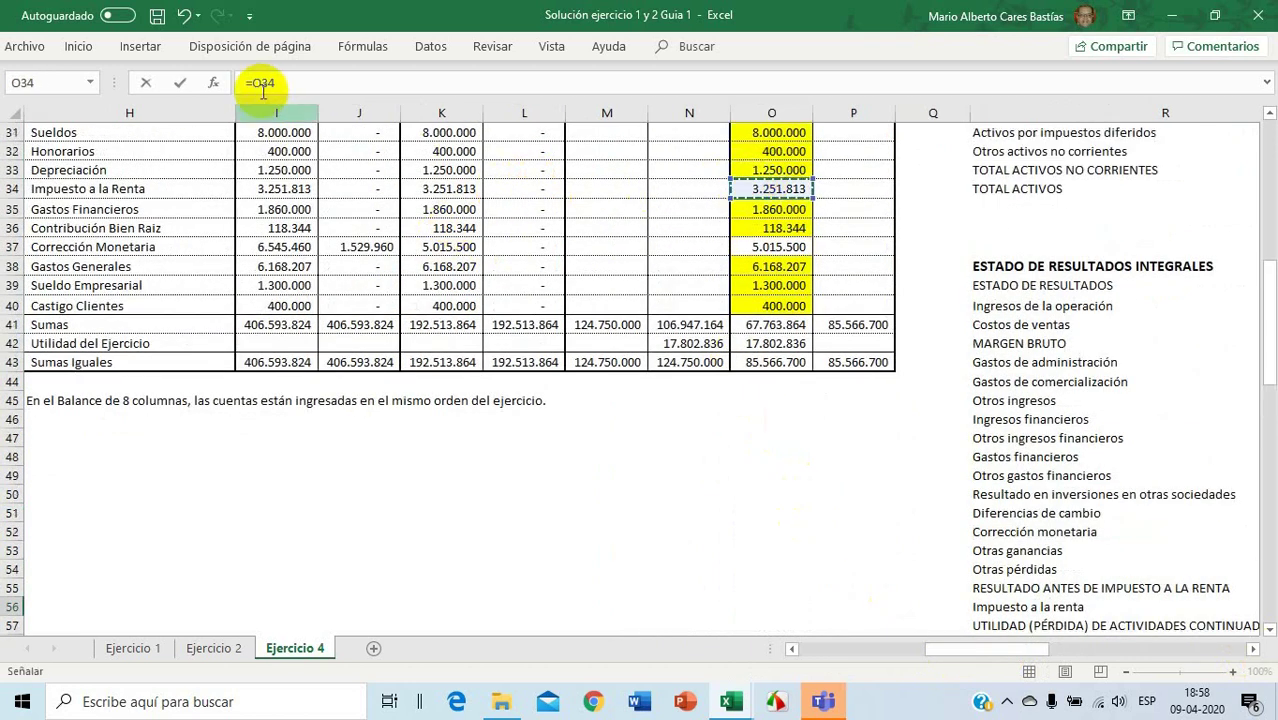
left_click(252, 82)
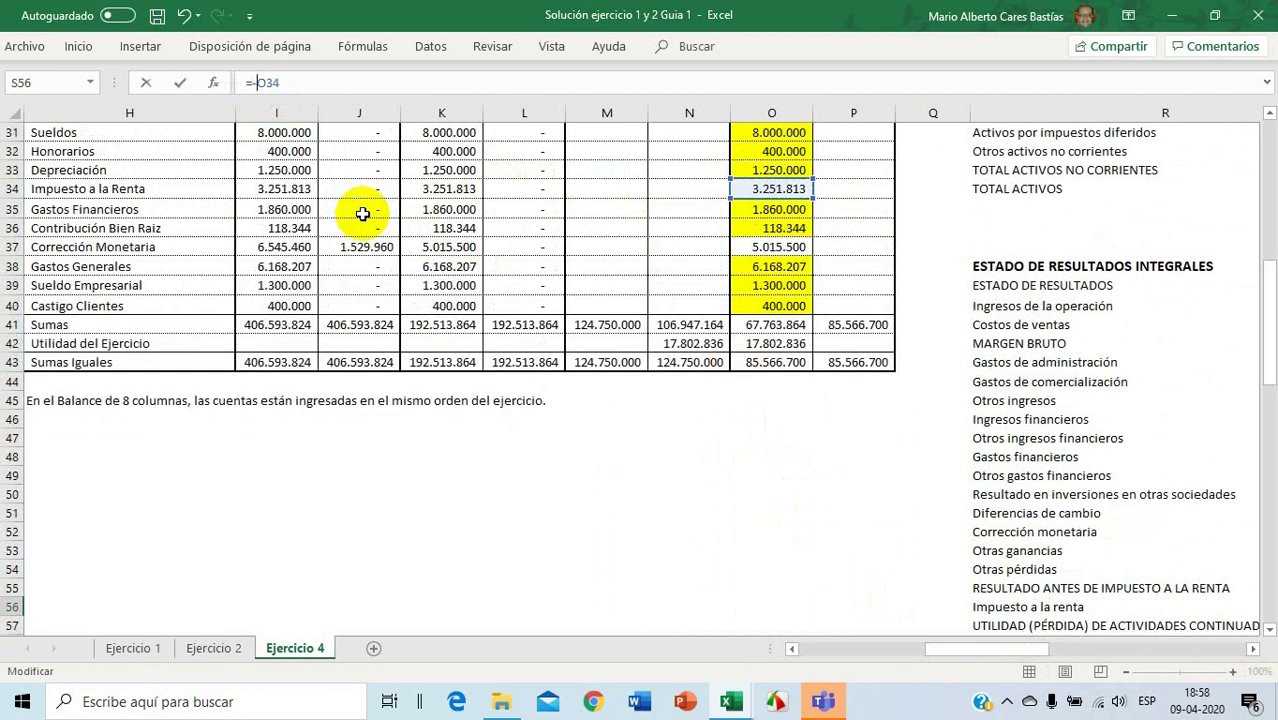
key("Return")
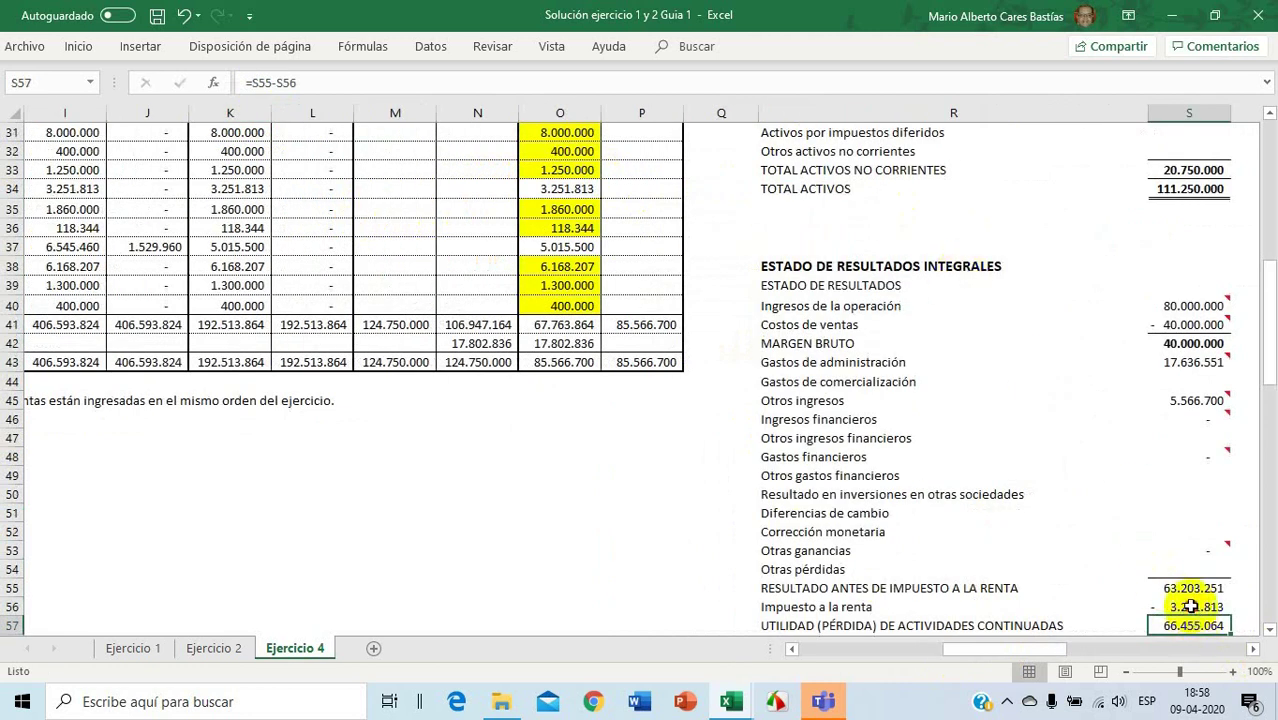
Remove the minus sign from the Impuesto a la renta formula in S56, making it =O34
left_click(1190, 606)
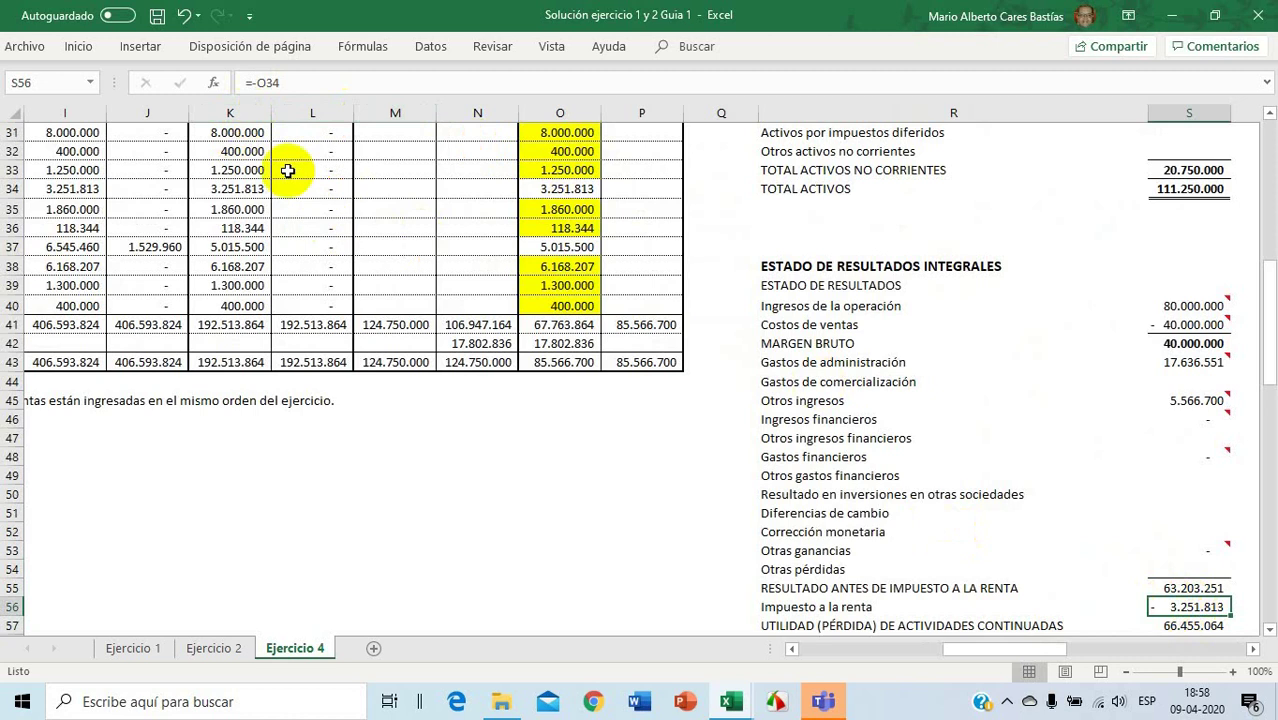
left_click(258, 85)
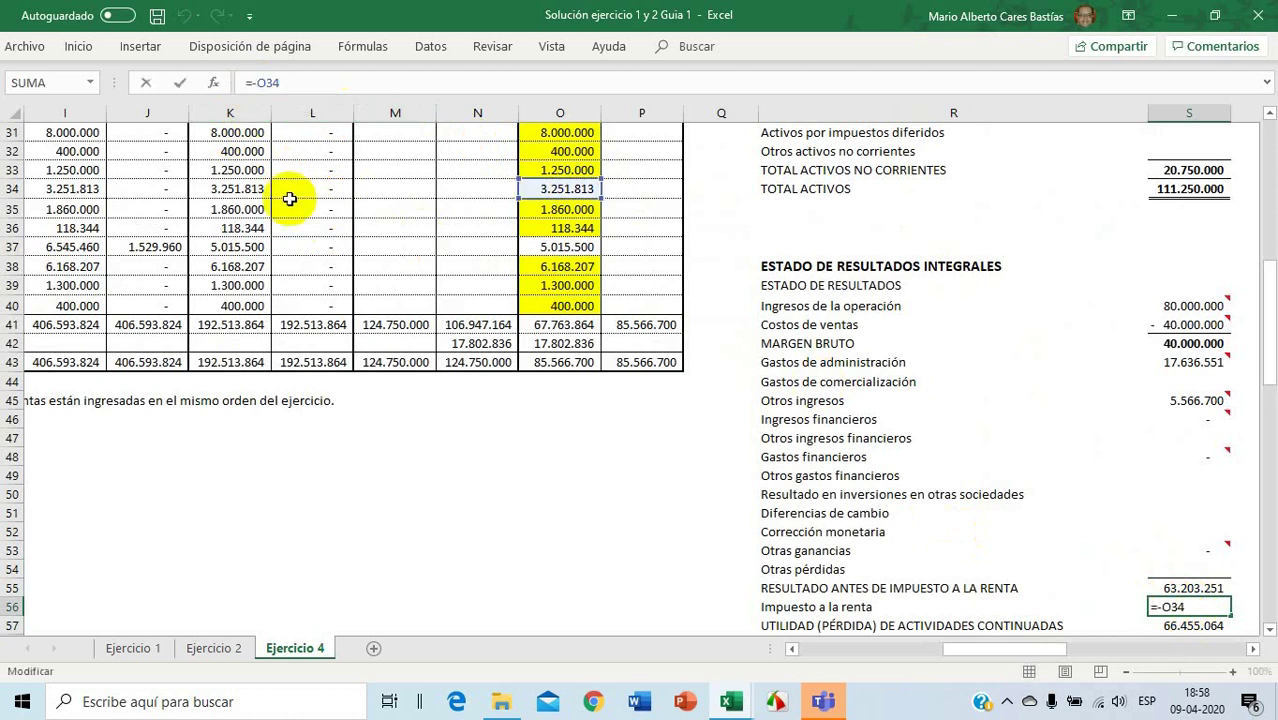
key("Return")
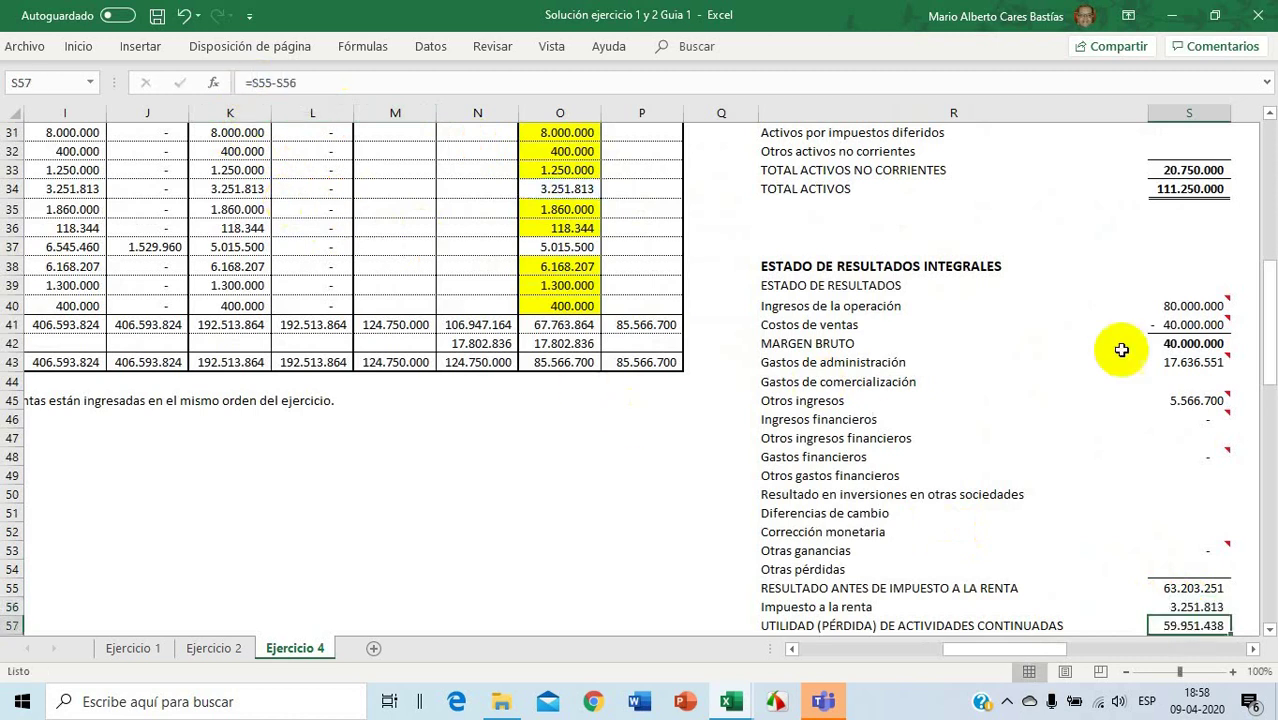
Make Gastos de administración in S43 negative by enclosing its sum in a negated bracket: =-(O31+O32+O33+O36+O38+O39+O40)
left_click(1174, 362)
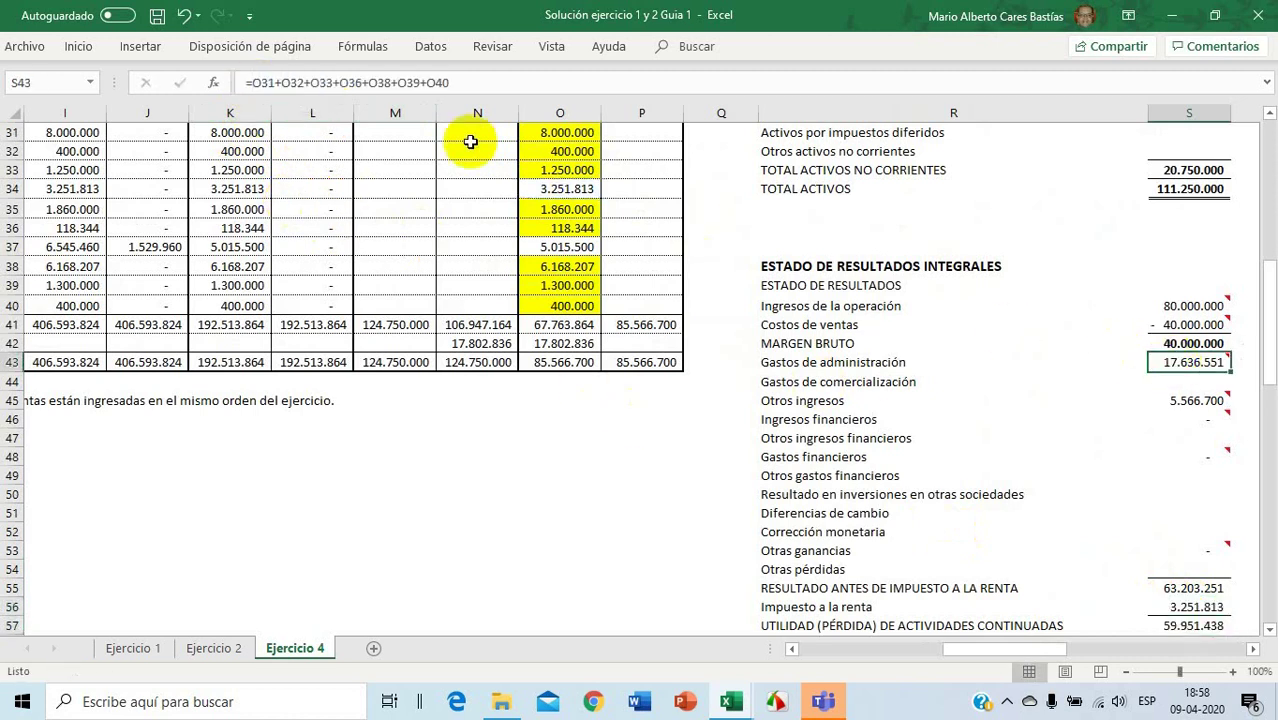
left_click(1205, 590)
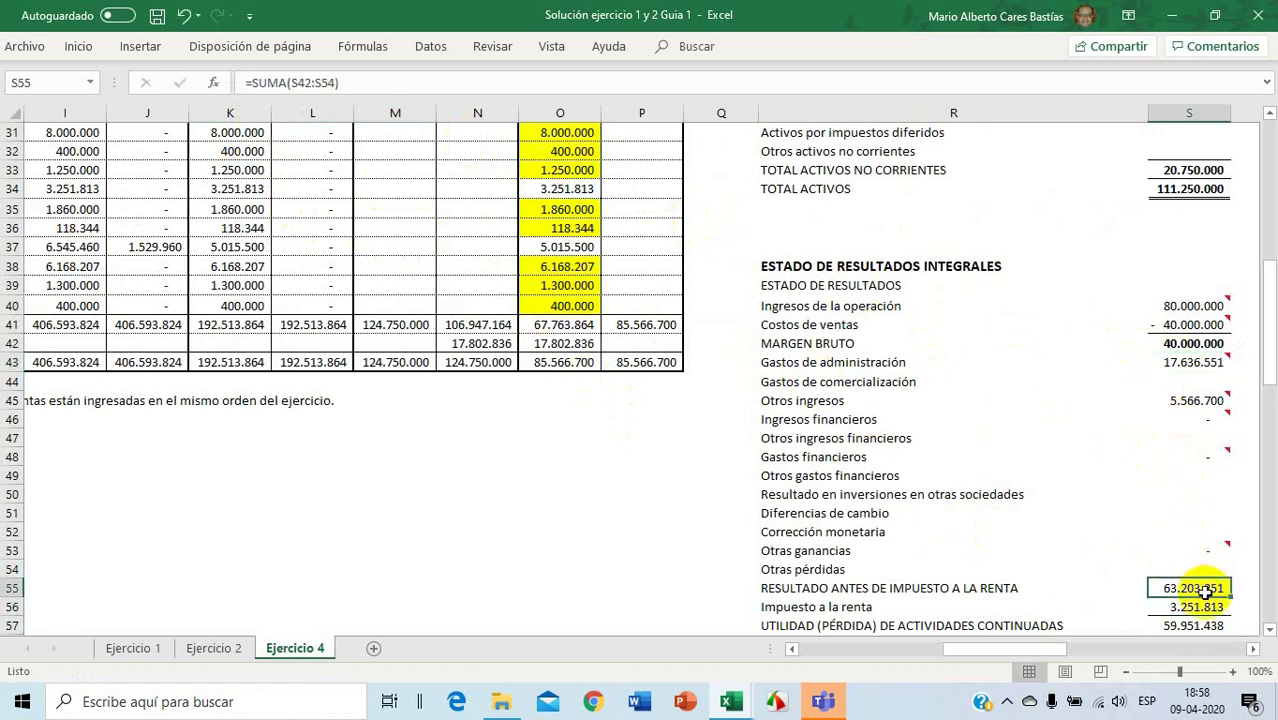
left_click(1184, 362)
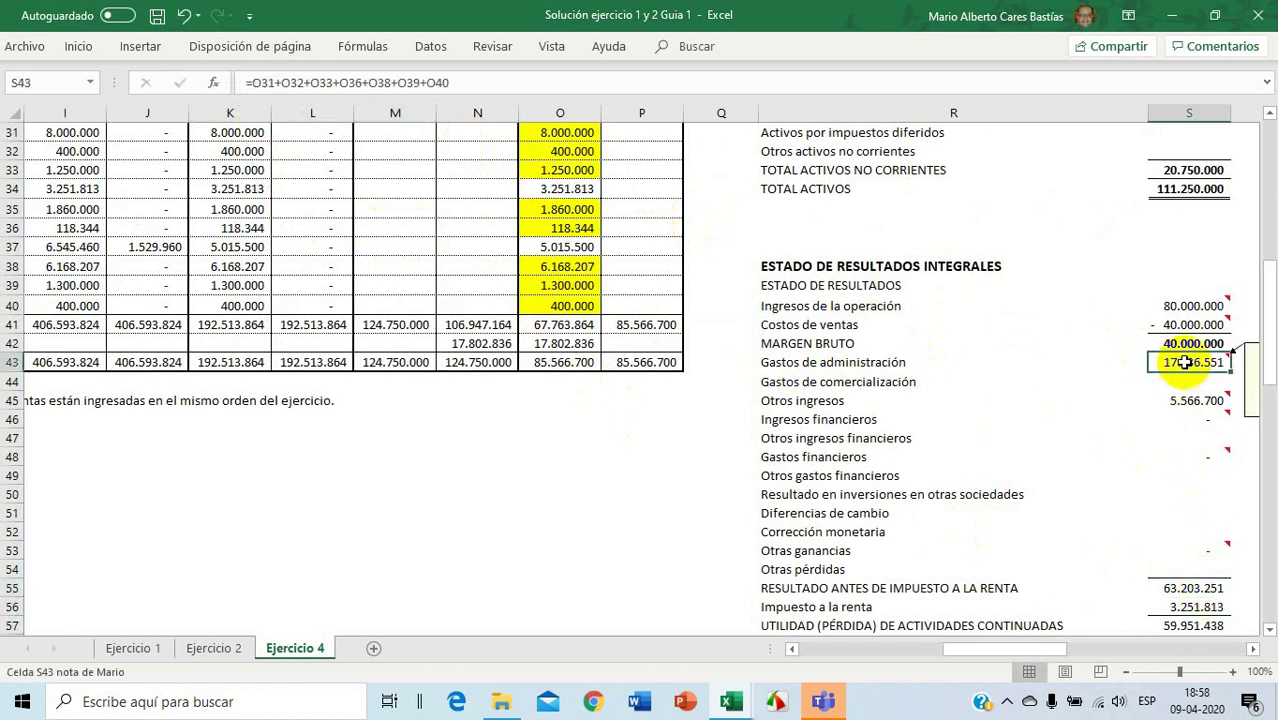
left_click(254, 82)
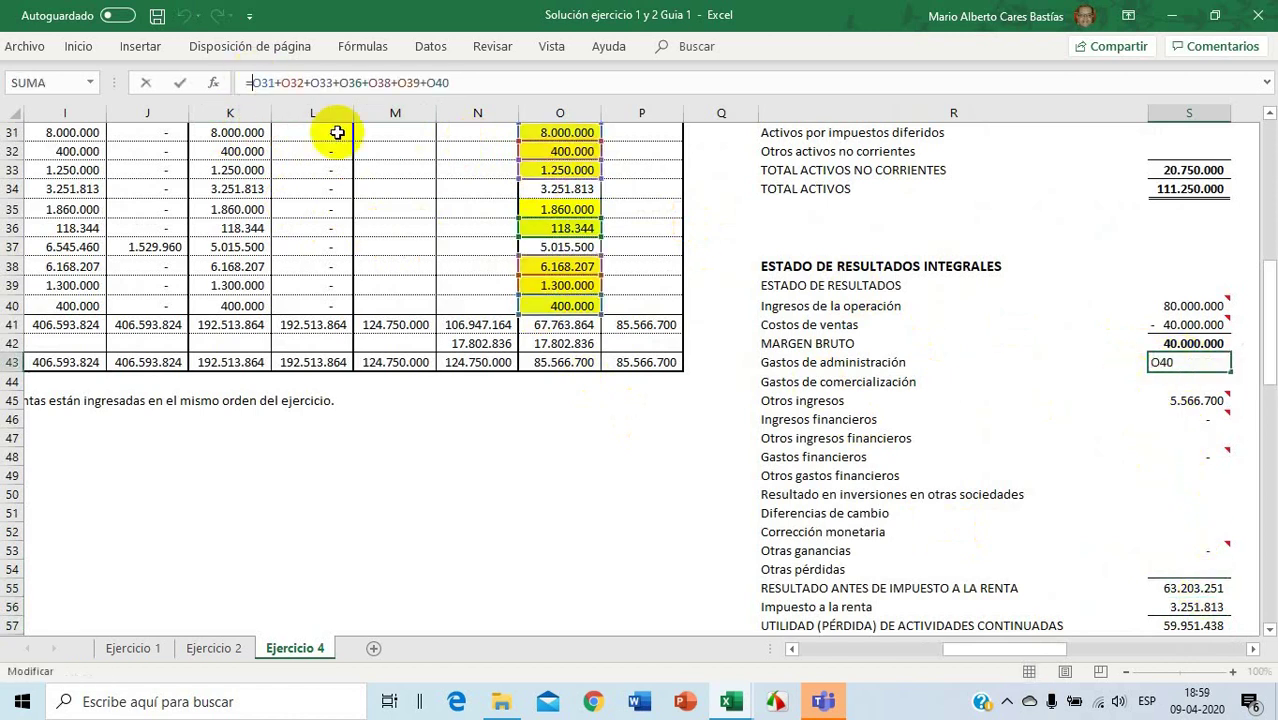
type("-")
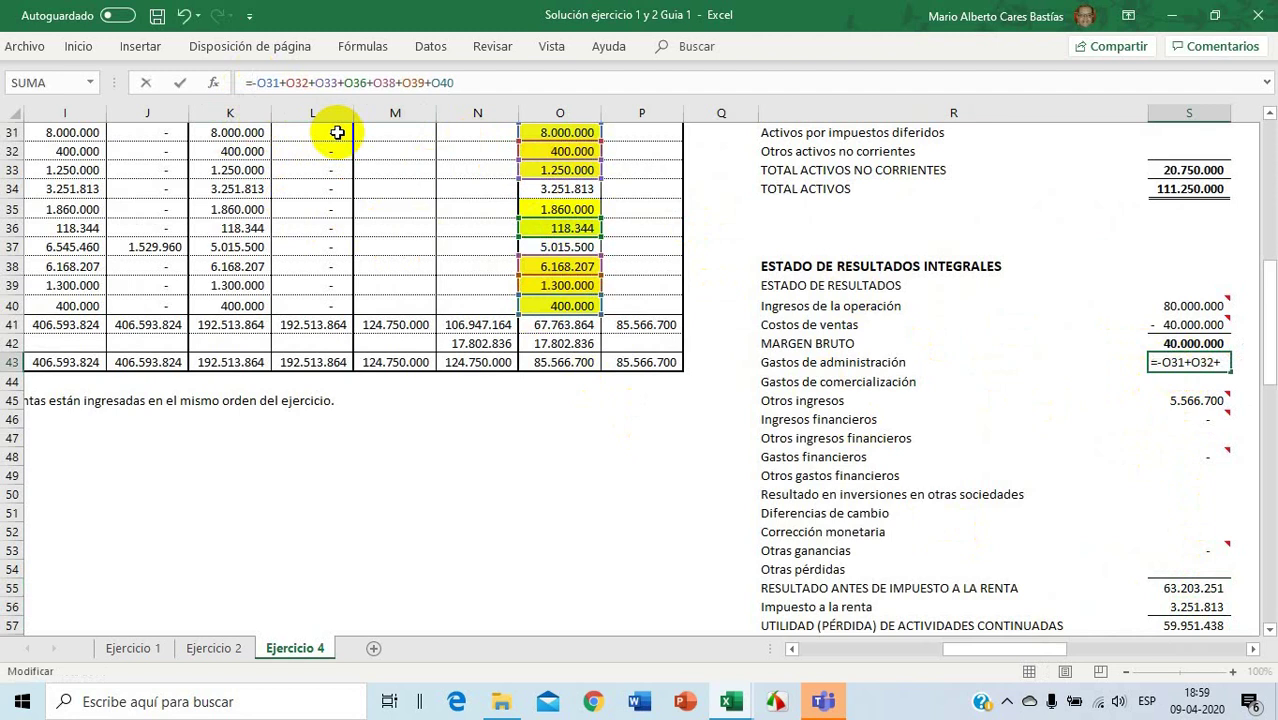
type("(")
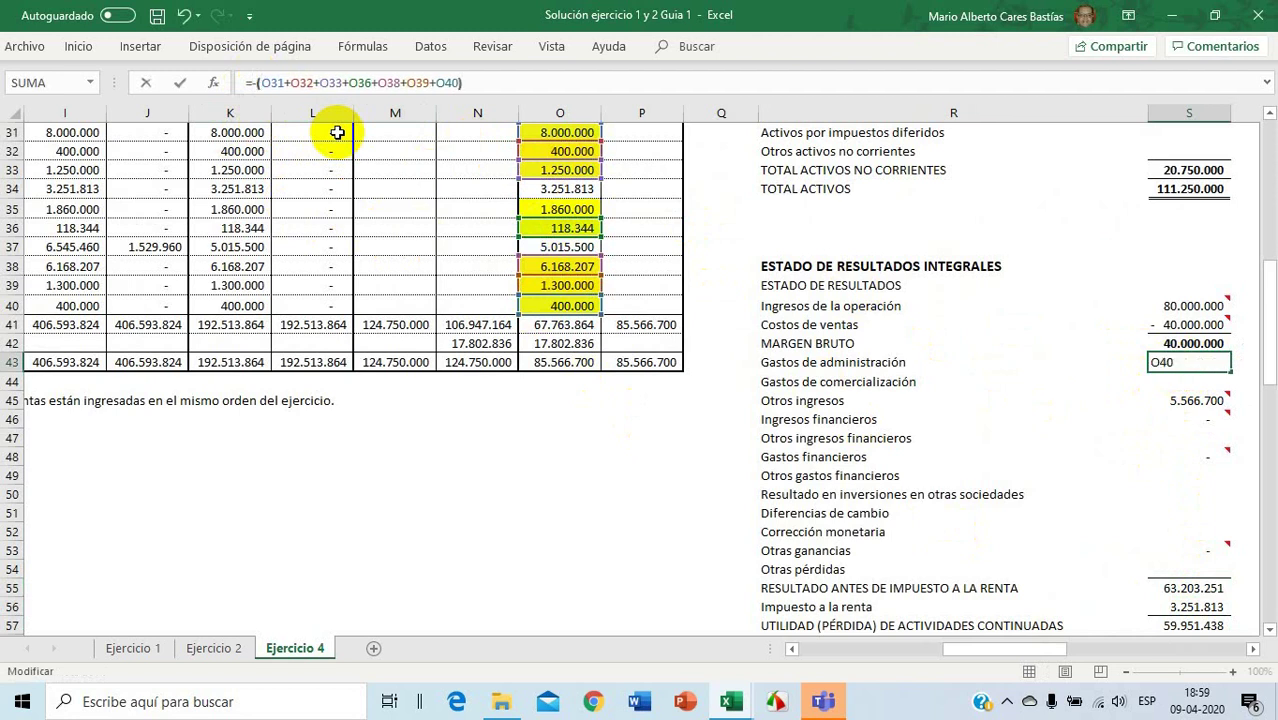
key("Return")
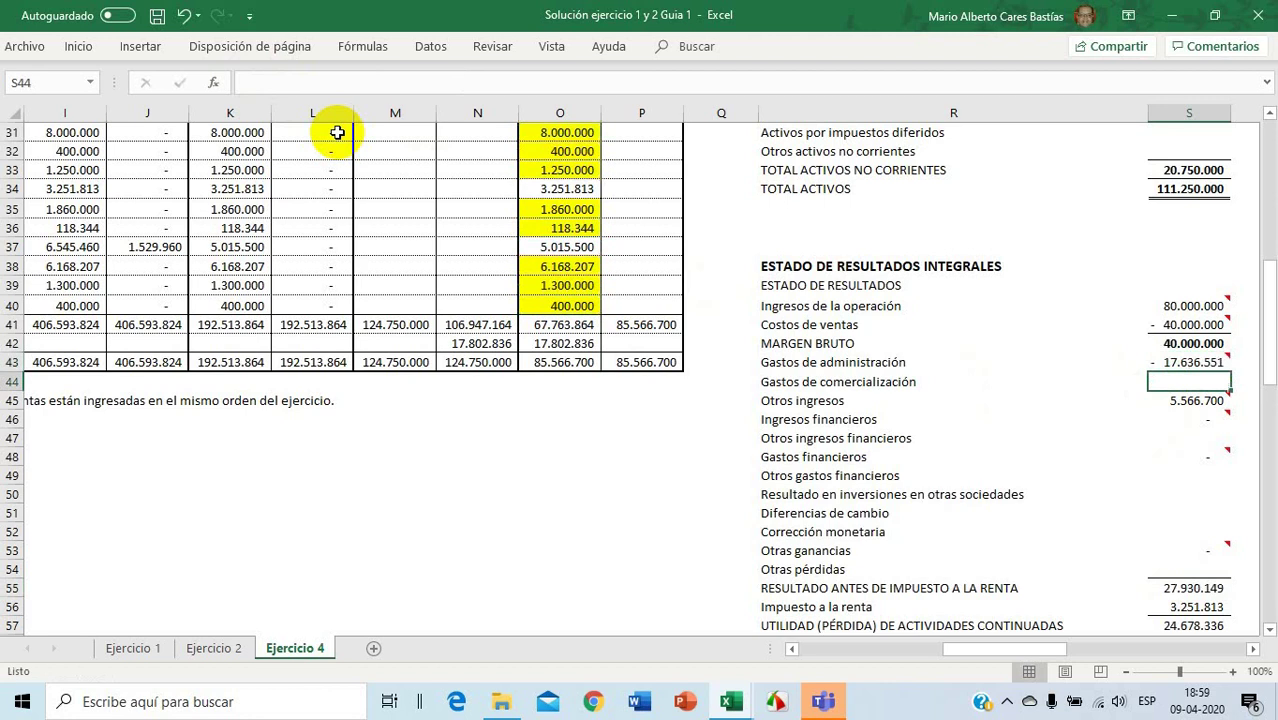
Link Corrección monetaria in S52 to the negative of the Corrección Monetaria loss balance, =-O37
left_click(1180, 535)
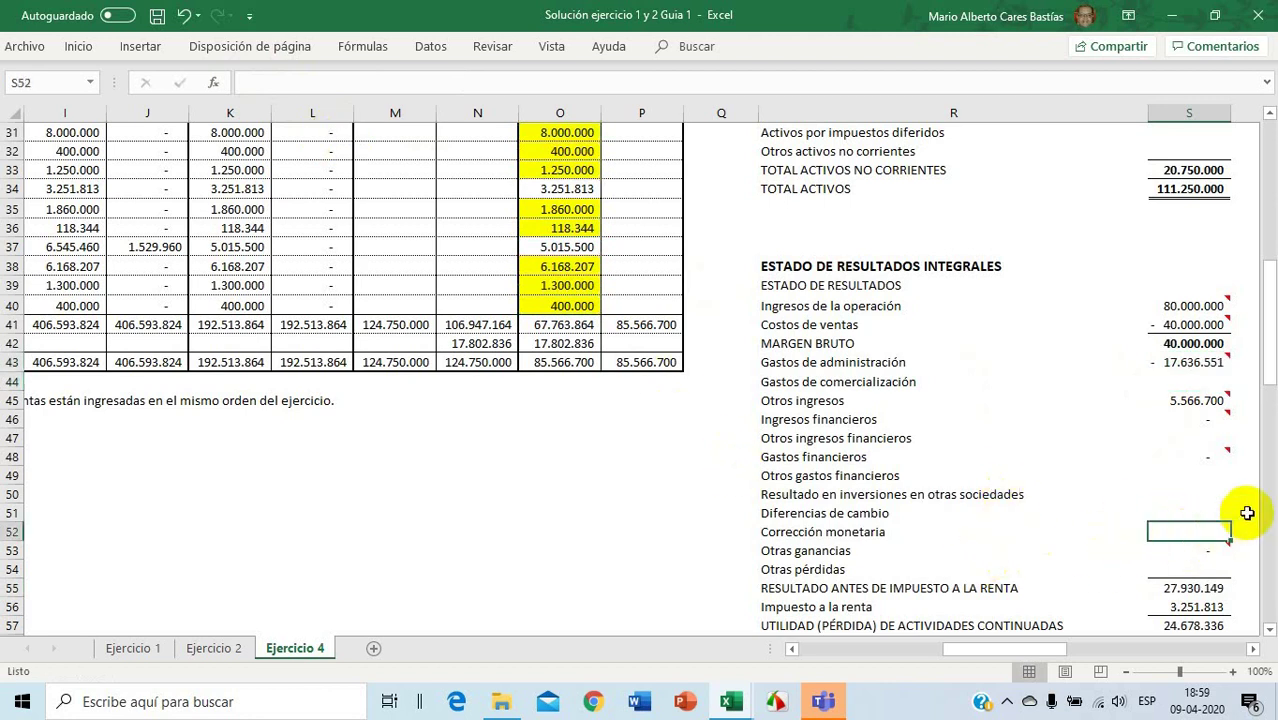
type("=-")
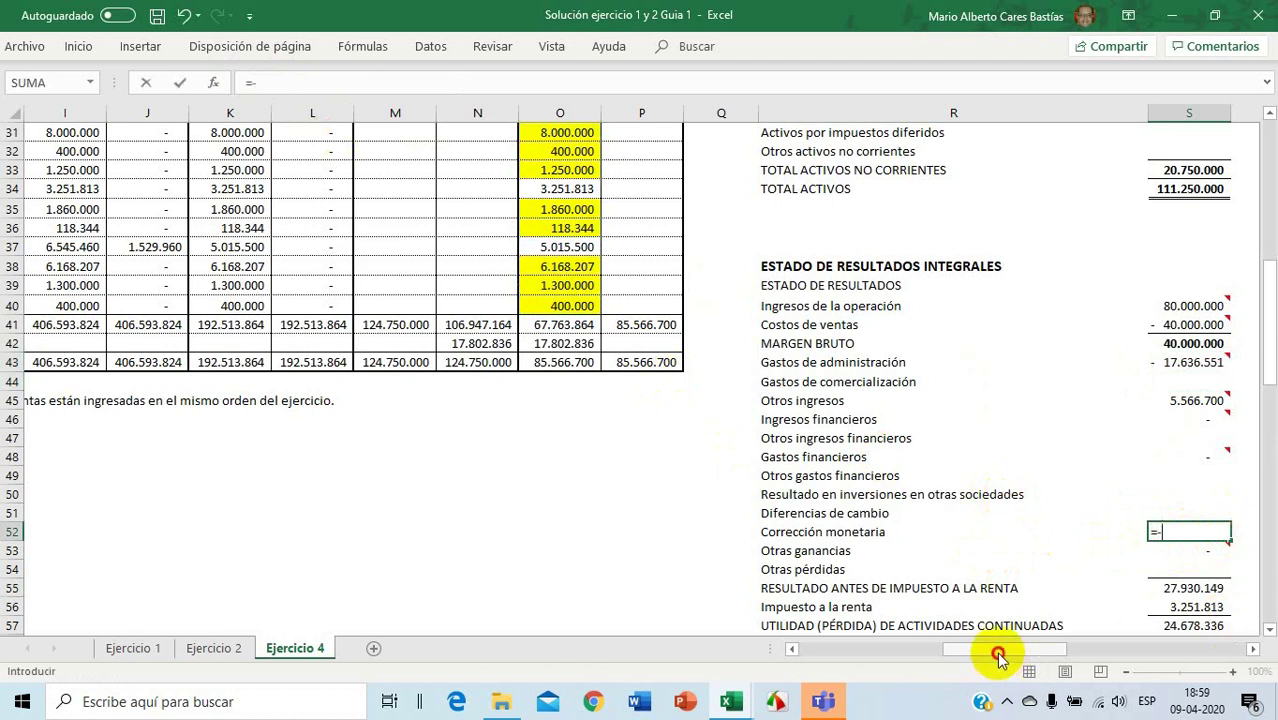
left_click_drag(992, 650, 973, 662)
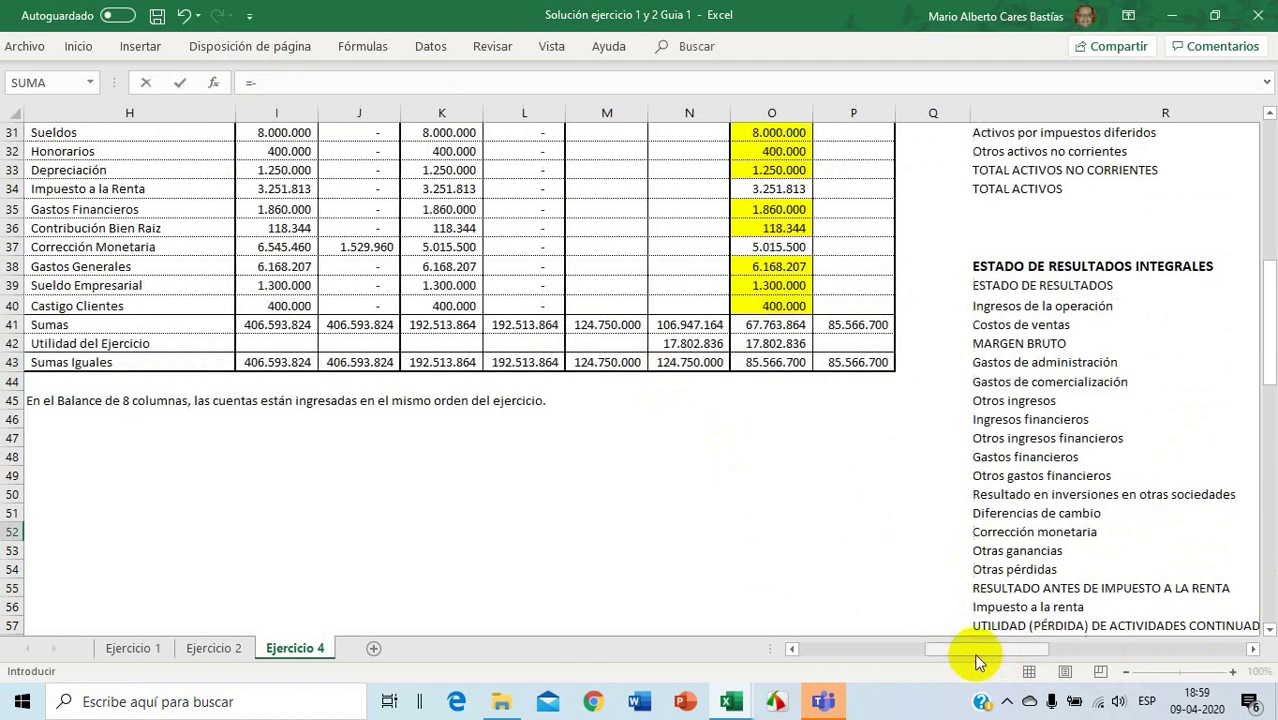
left_click(783, 244)
key("Return")
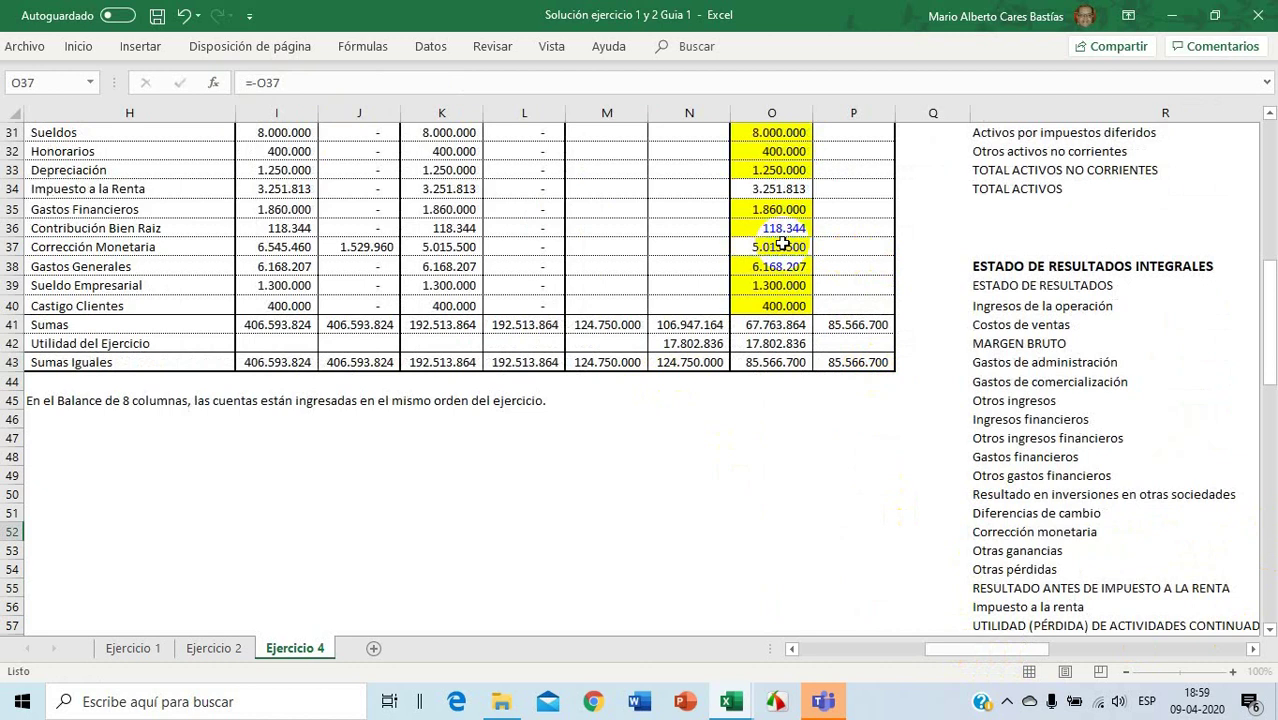
Check the income statement's pre-tax result and profit formulas in S55 and S57, and compare its lines with the eight-column balance
scroll(1000, 350, "down", 2)
scroll(1018, 375, "down", 1)
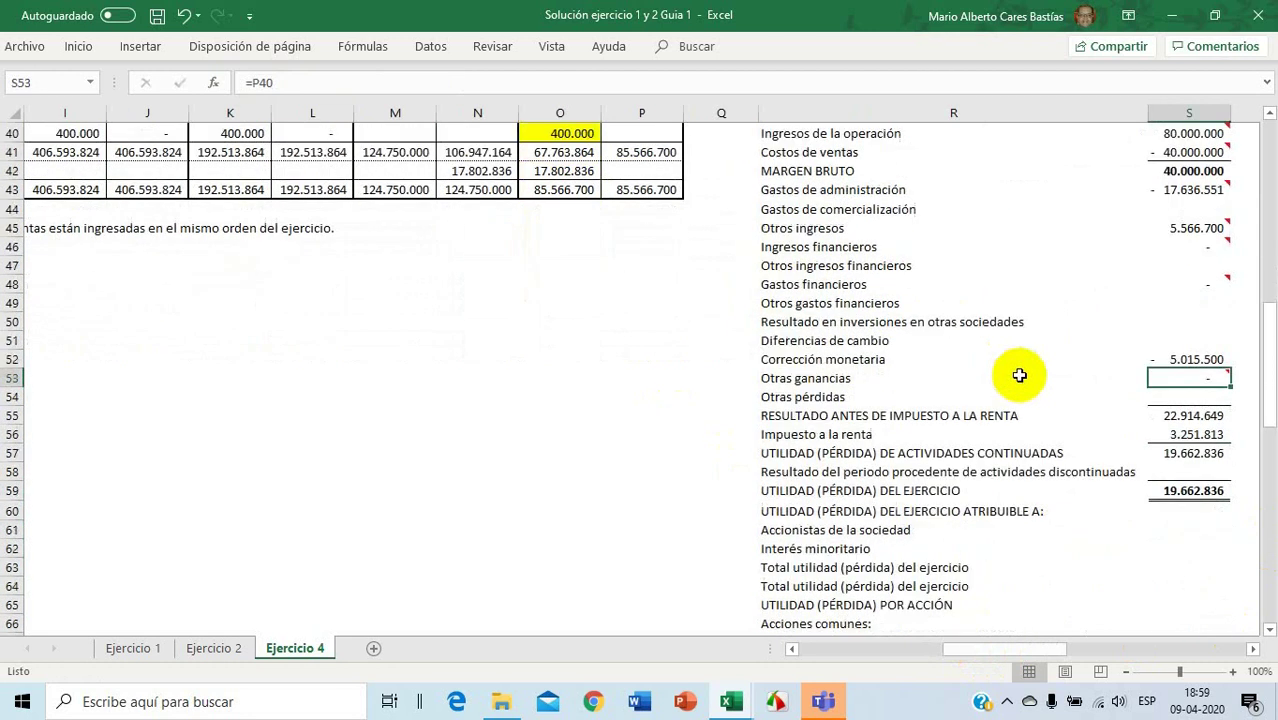
left_click(1208, 453)
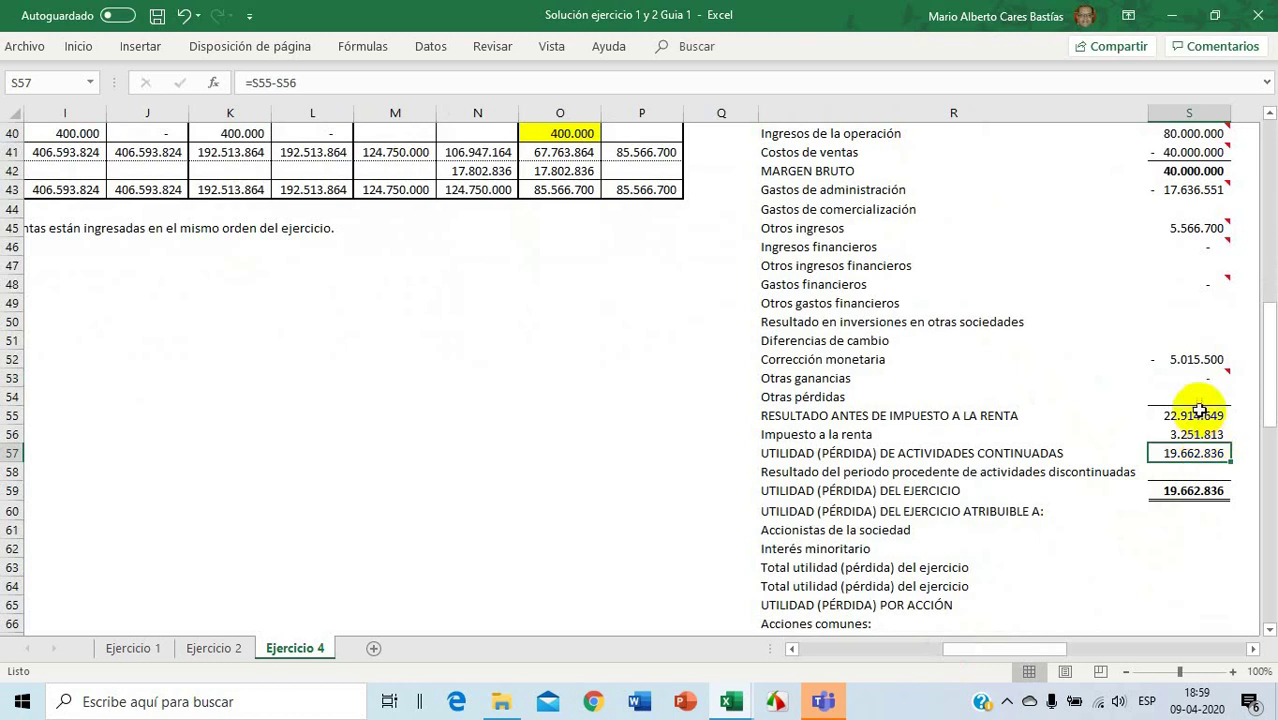
left_click(1199, 415)
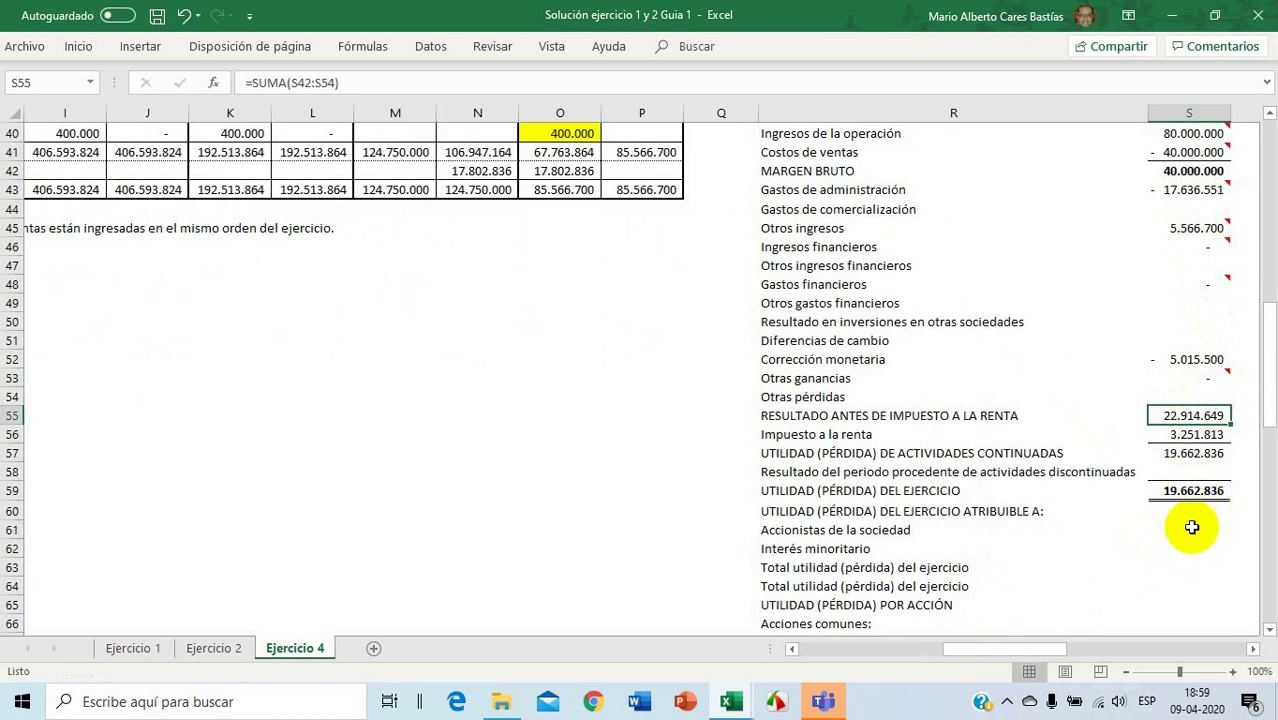
left_click_drag(1010, 648, 941, 650)
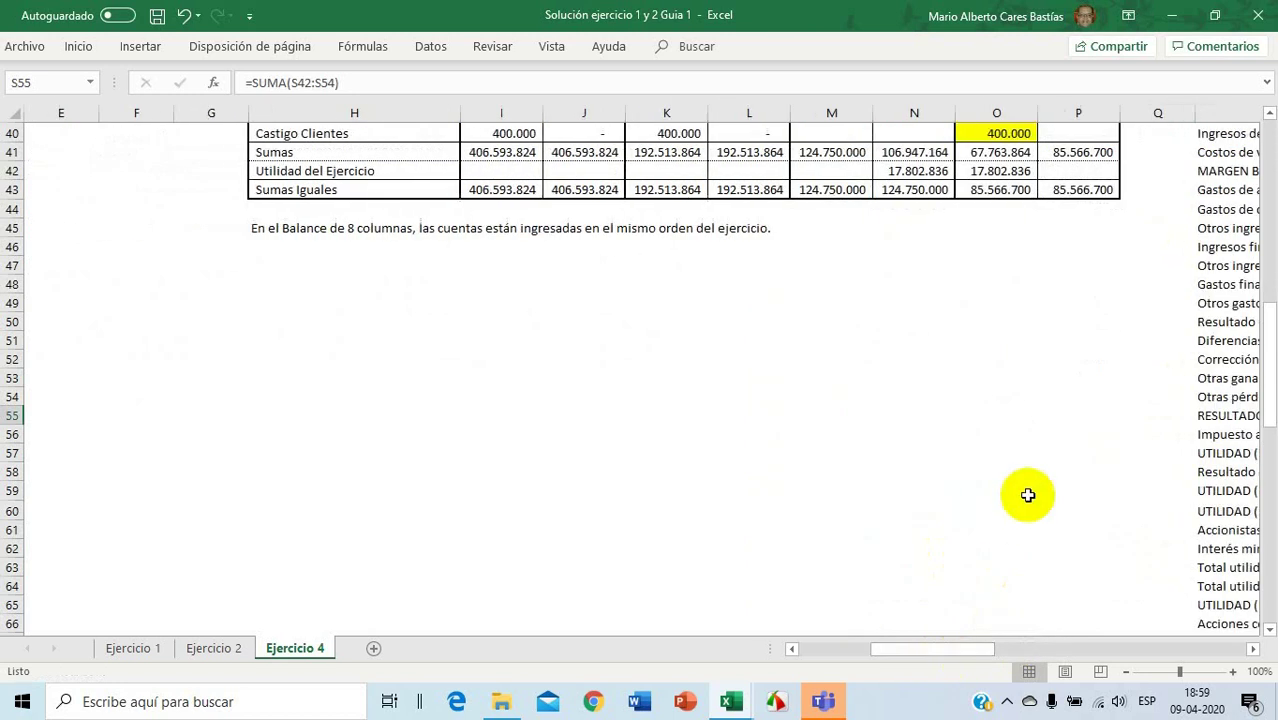
scroll(1028, 495, "up", 3)
scroll(1028, 495, "down", 2)
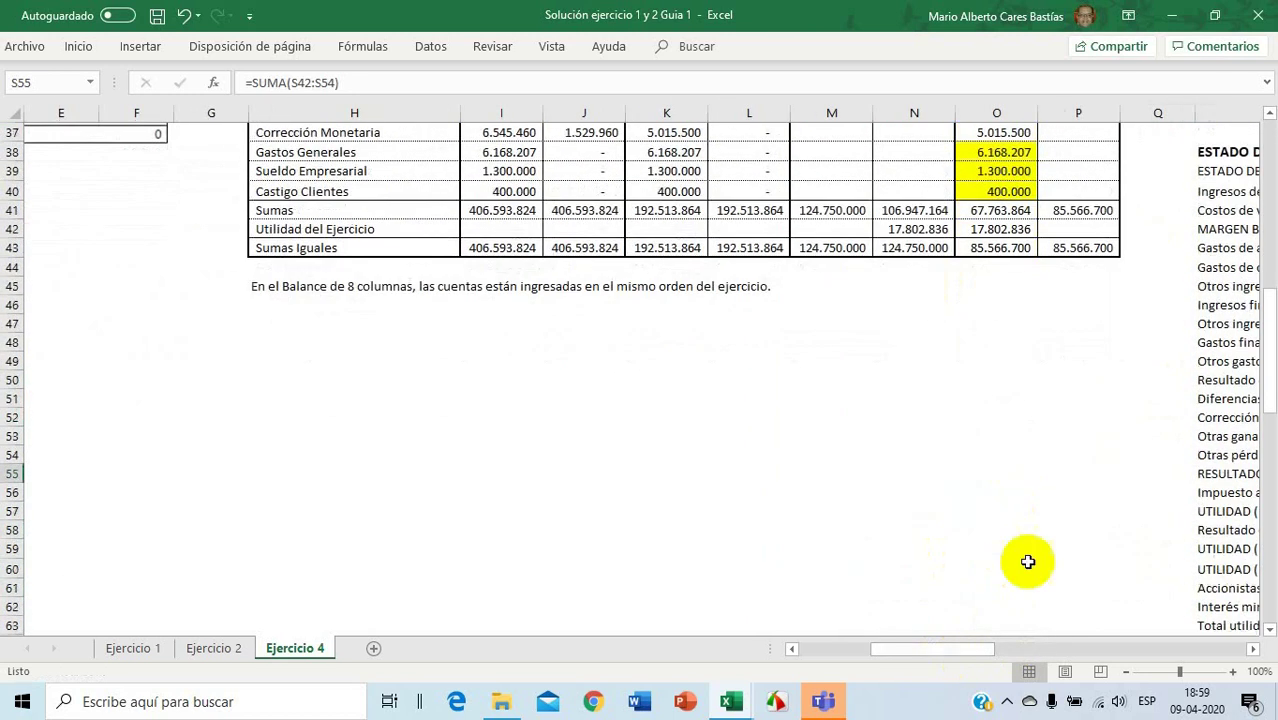
left_click_drag(950, 655, 1093, 662)
scroll(975, 560, "up", 1)
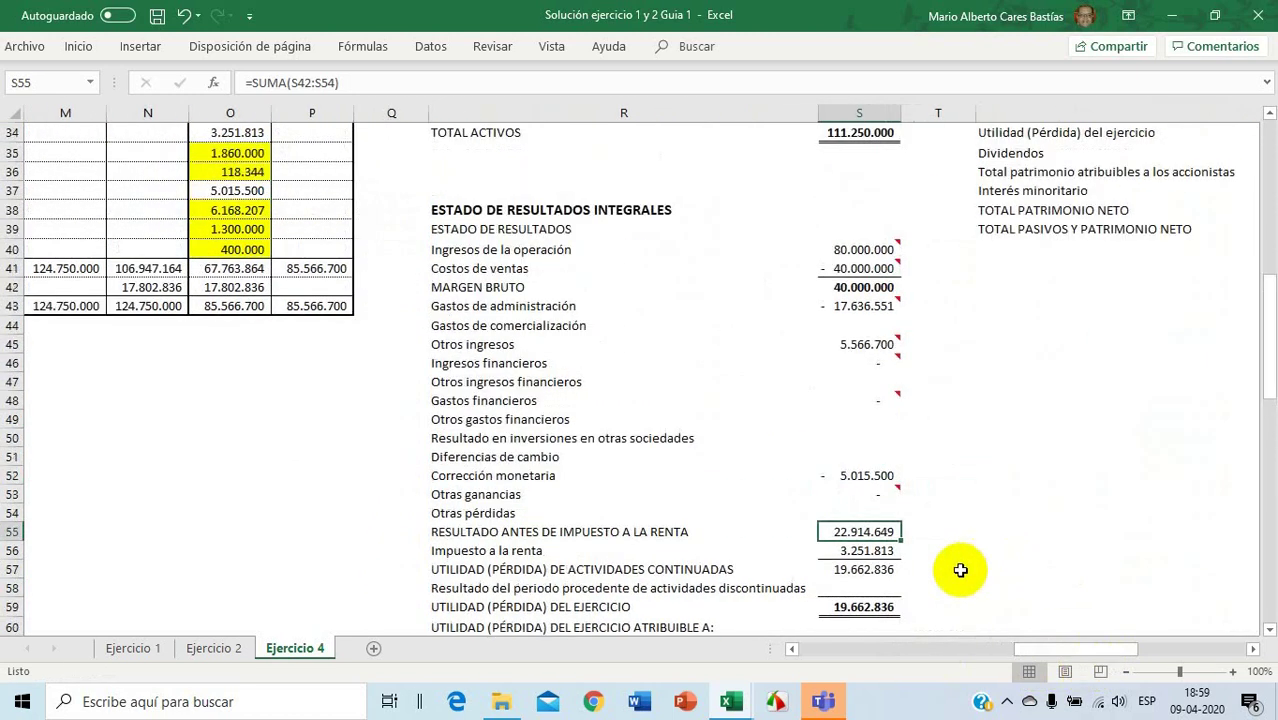
scroll(960, 570, "up", 3)
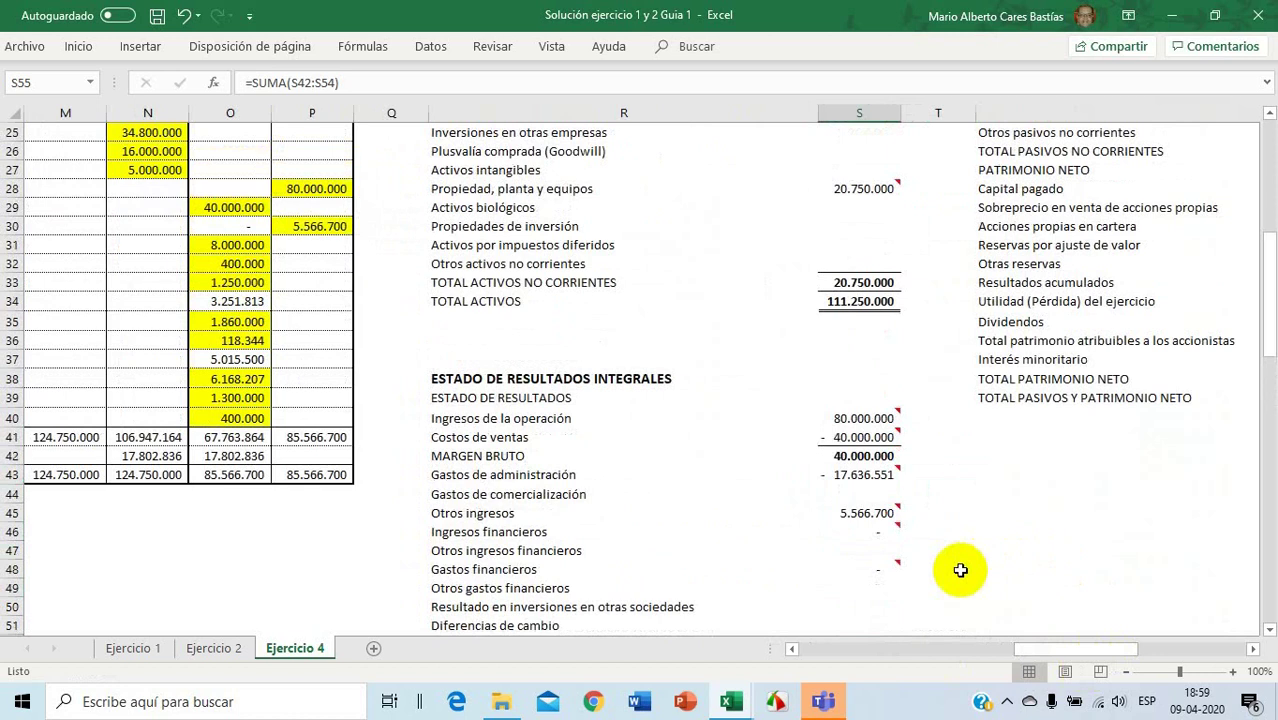
scroll(960, 570, "down", 4)
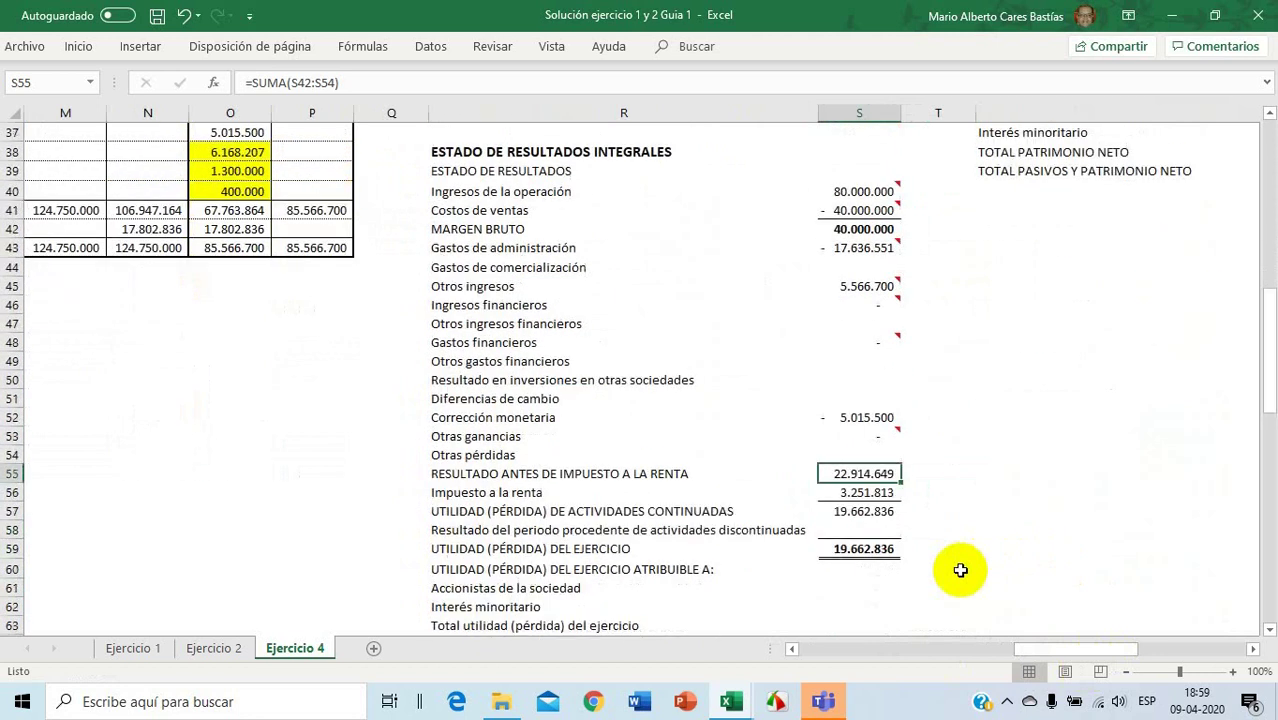
scroll(882, 585, "down", 1)
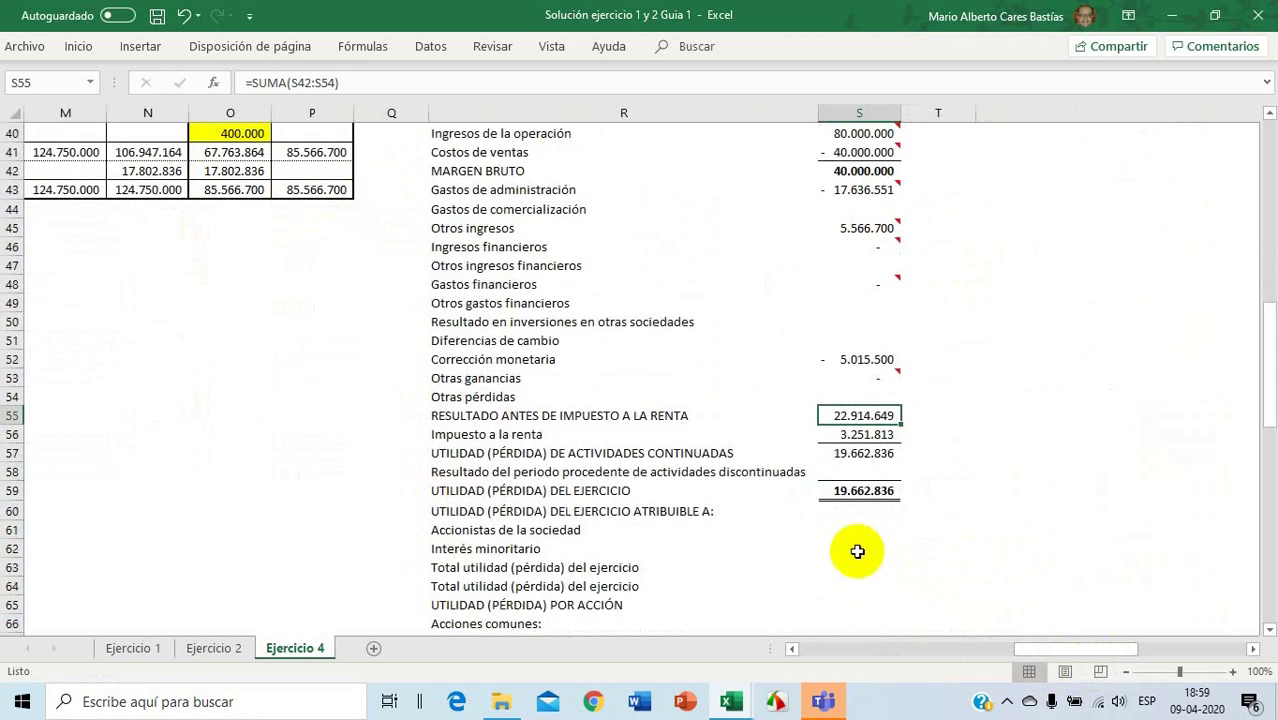
Enter a check formula in S62 subtracting the balance's Utilidad del Ejercicio from the income statement's profit, =S59-O42
left_click(863, 547)
type("=")
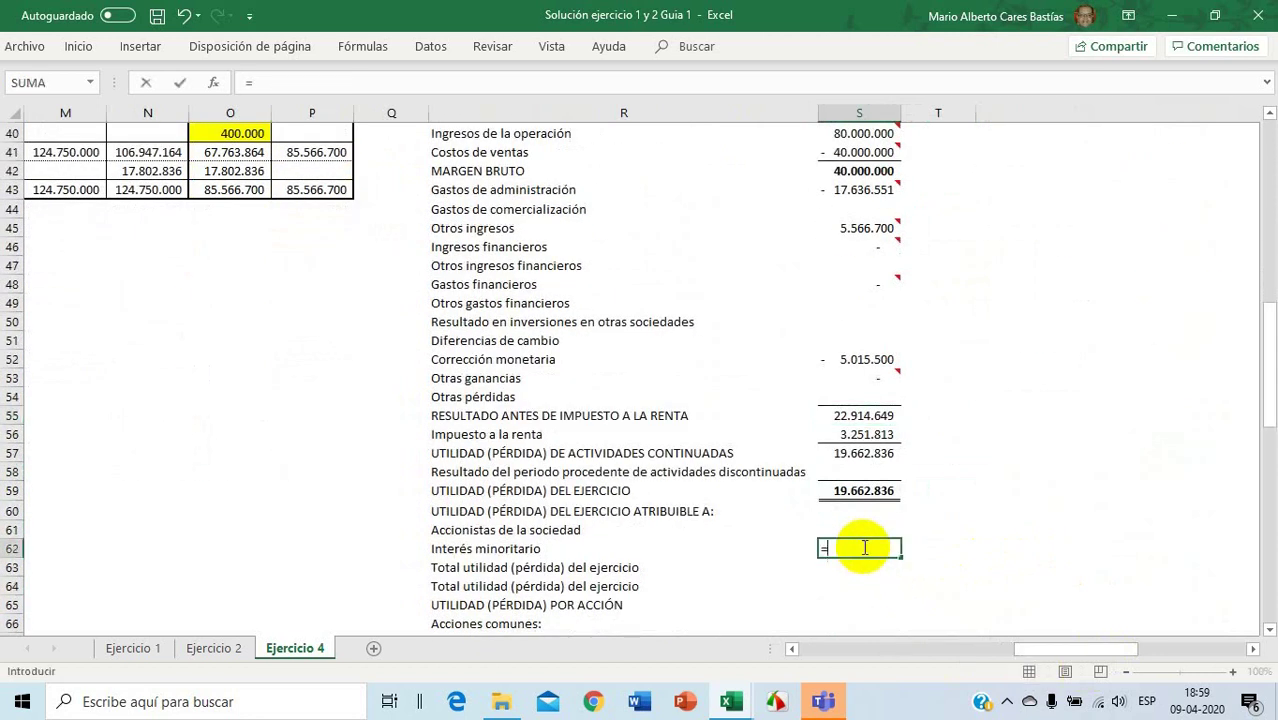
left_click(870, 491)
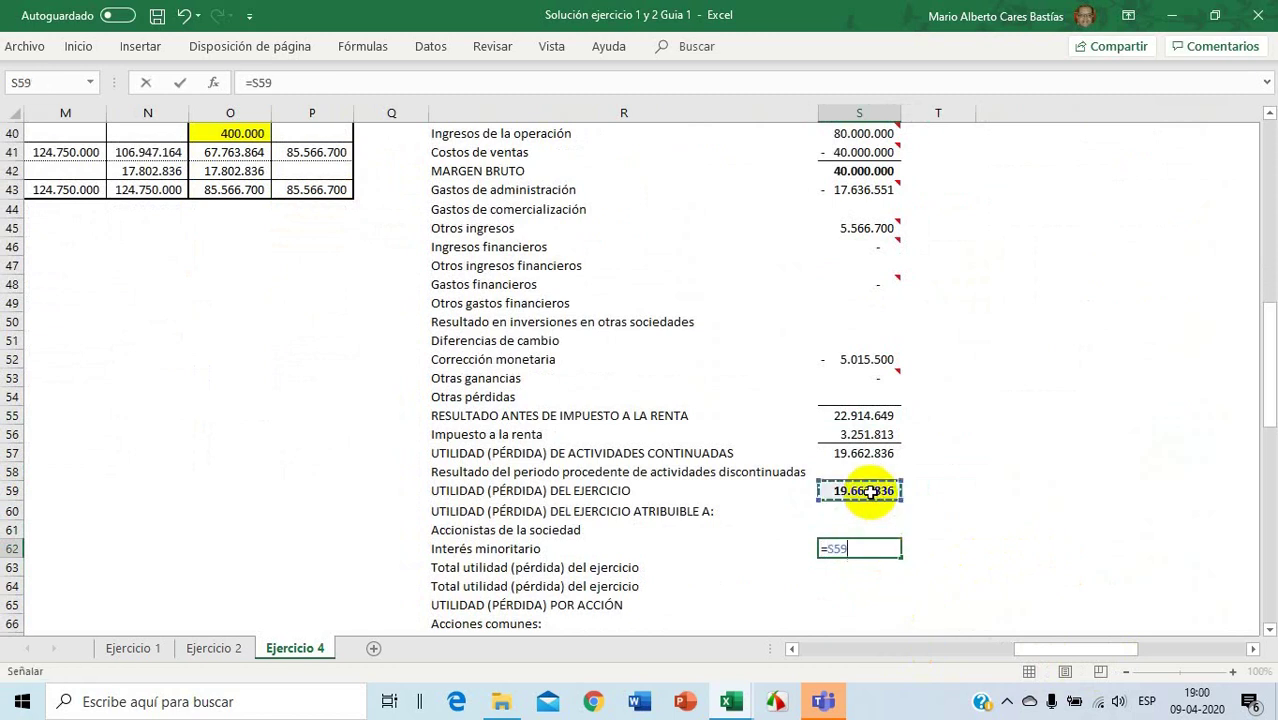
type("-")
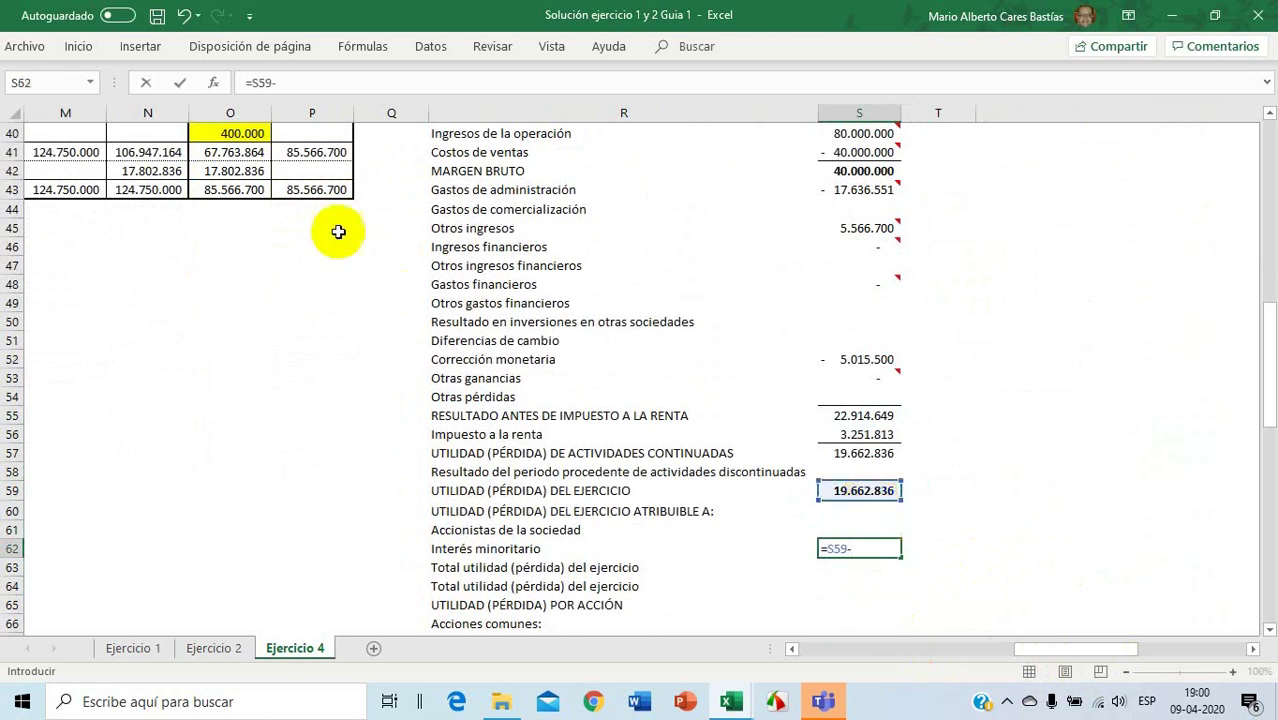
left_click(242, 171)
key("Return")
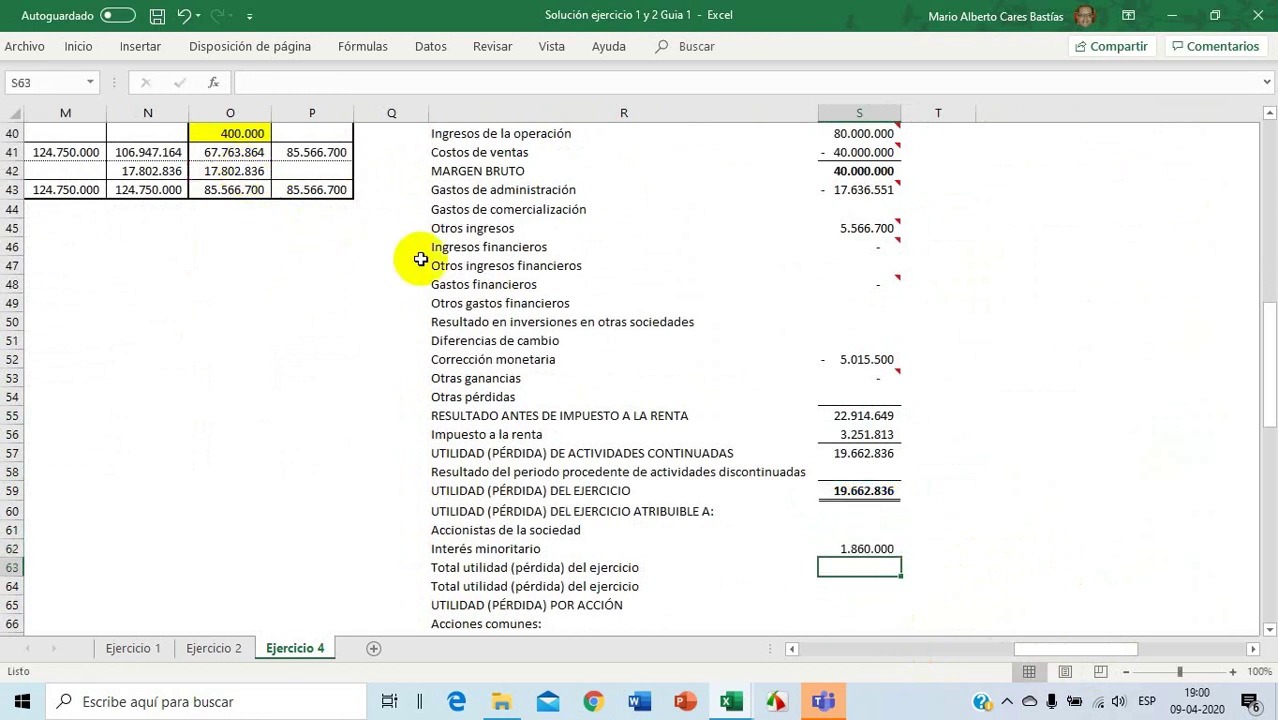
Examine the loss column of the eight-column balance for the account that explains the profit difference, checking Gastos Financieros in O35
left_click_drag(1027, 651, 970, 654)
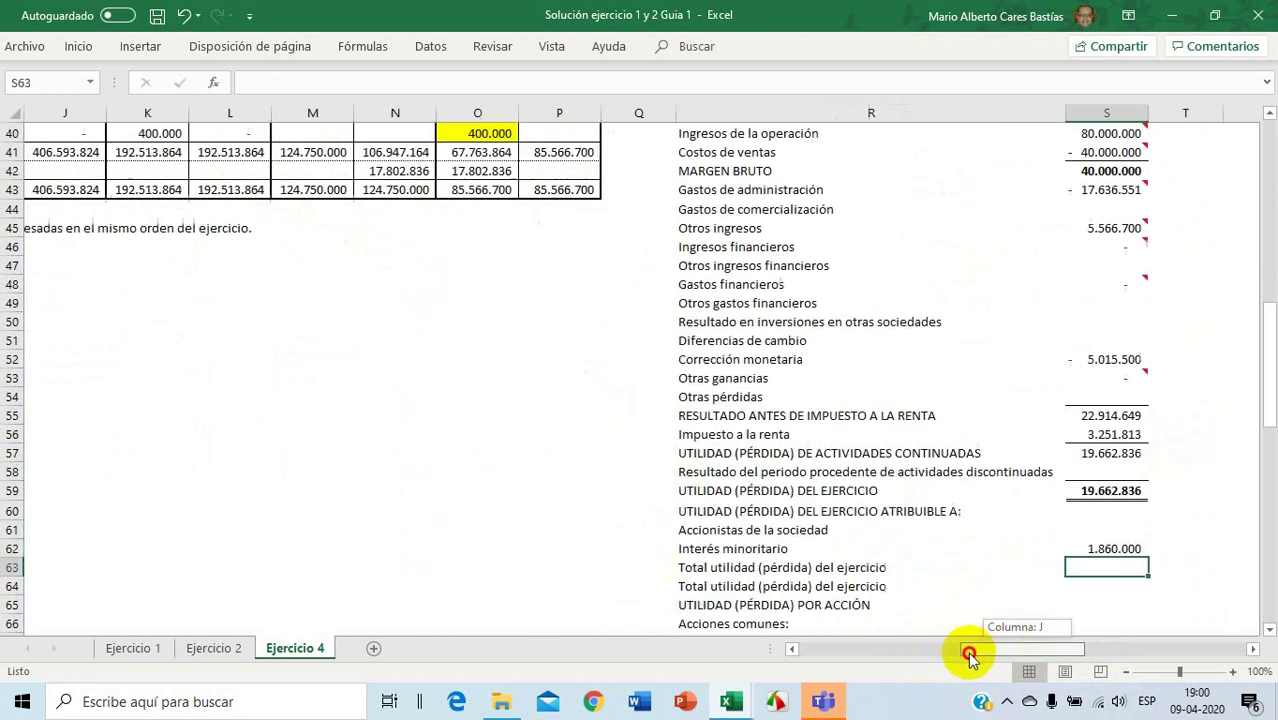
scroll(624, 443, "up", 1)
scroll(624, 443, "up", 2)
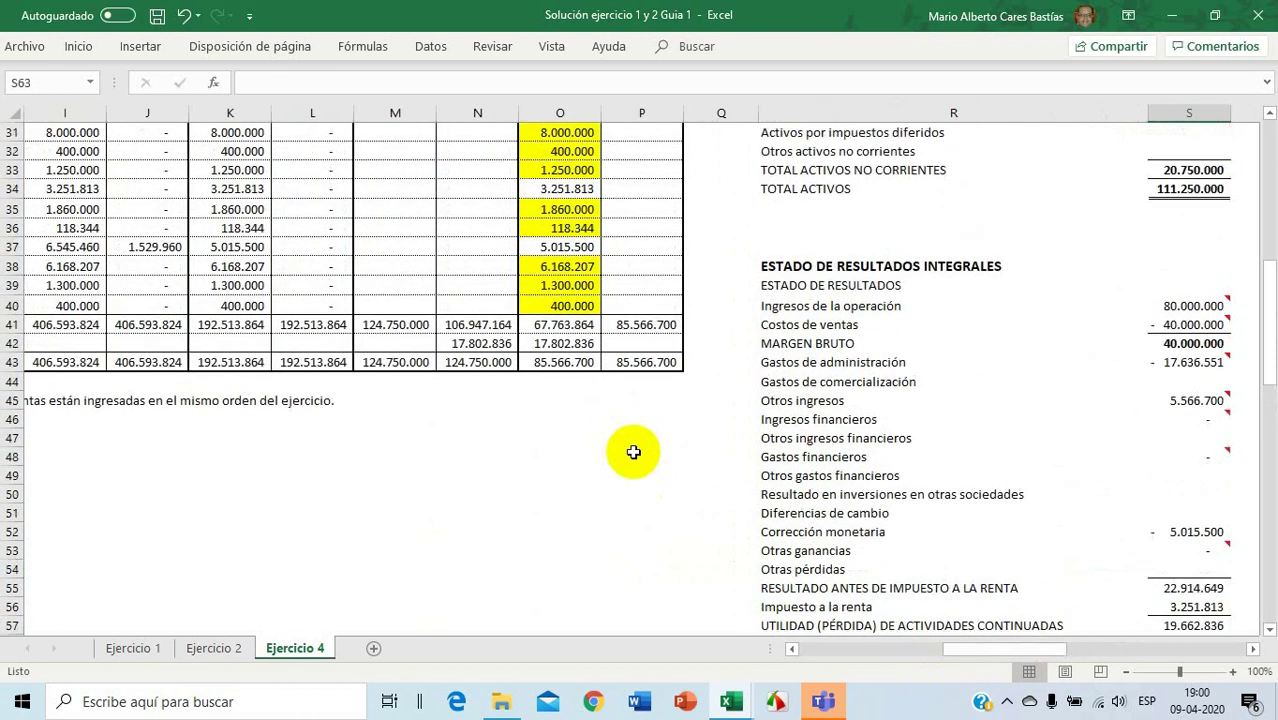
left_click(561, 209)
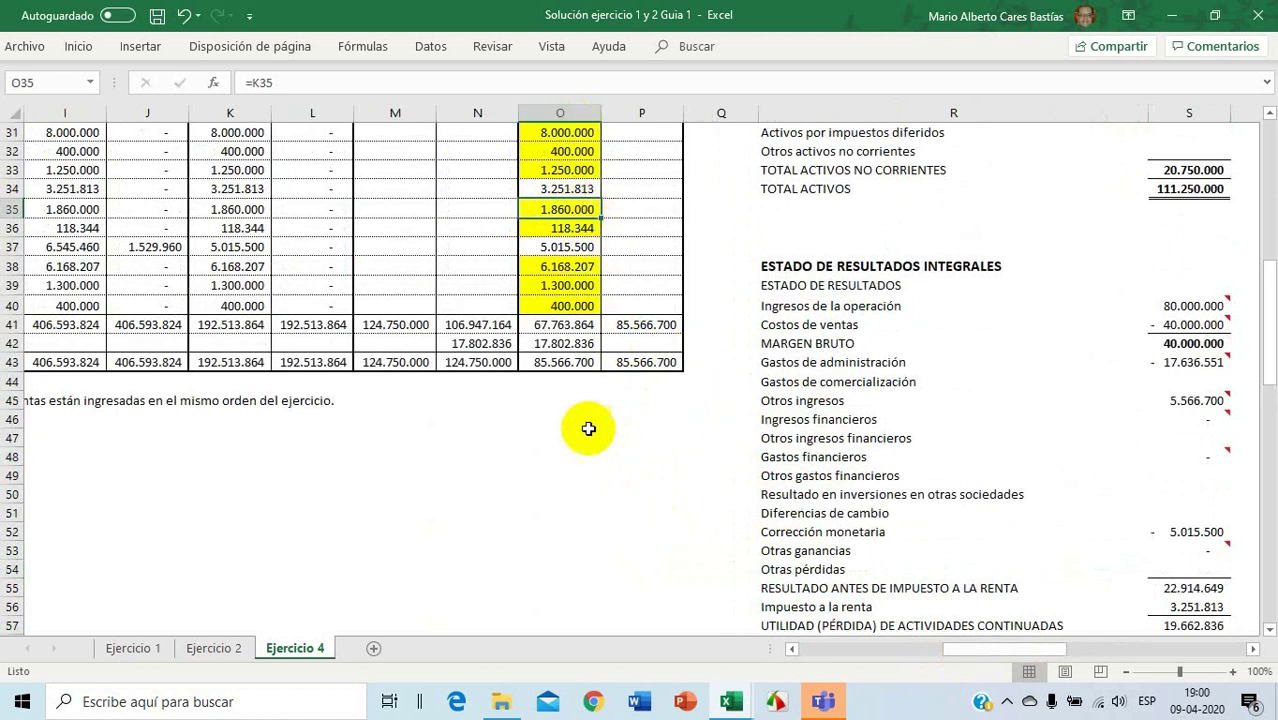
left_click(562, 476)
left_click(569, 211)
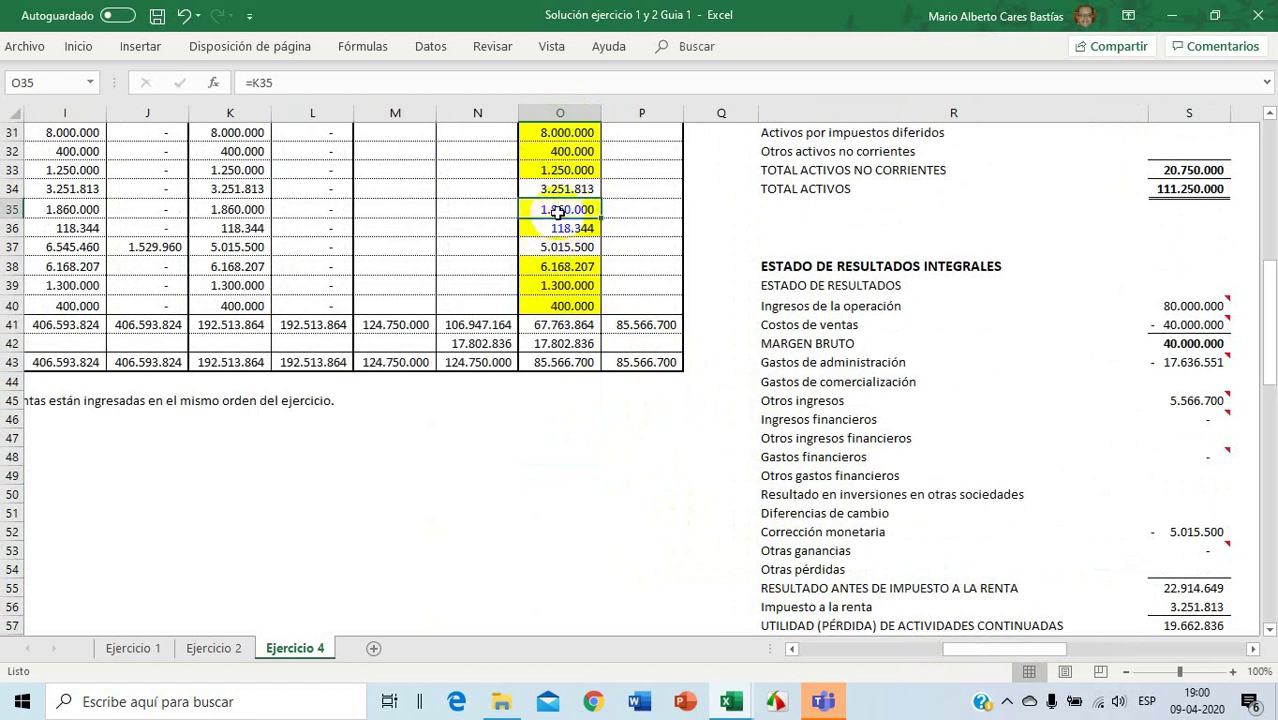
left_click(792, 650)
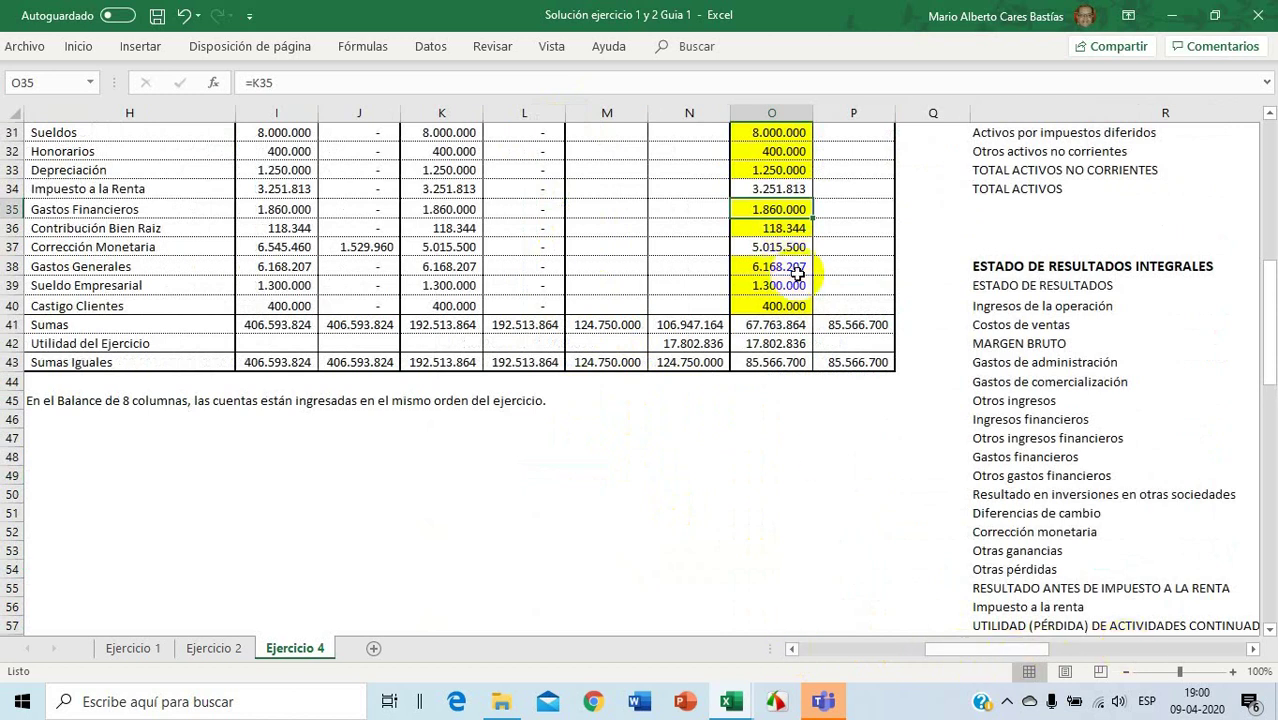
Relink Gastos financieros in S48 to the negative of the Gastos Financieros loss balance, =-O35
left_click_drag(990, 651, 1052, 651)
scroll(1079, 533, "down", 3)
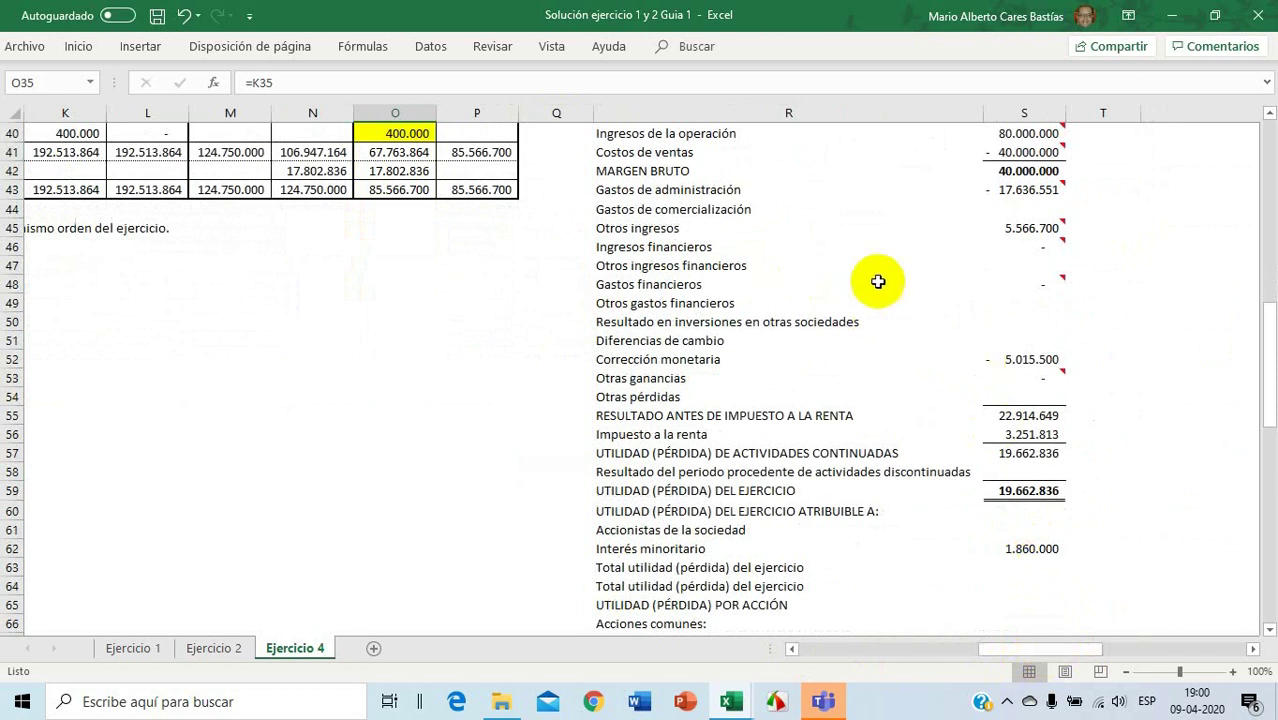
left_click(1042, 286)
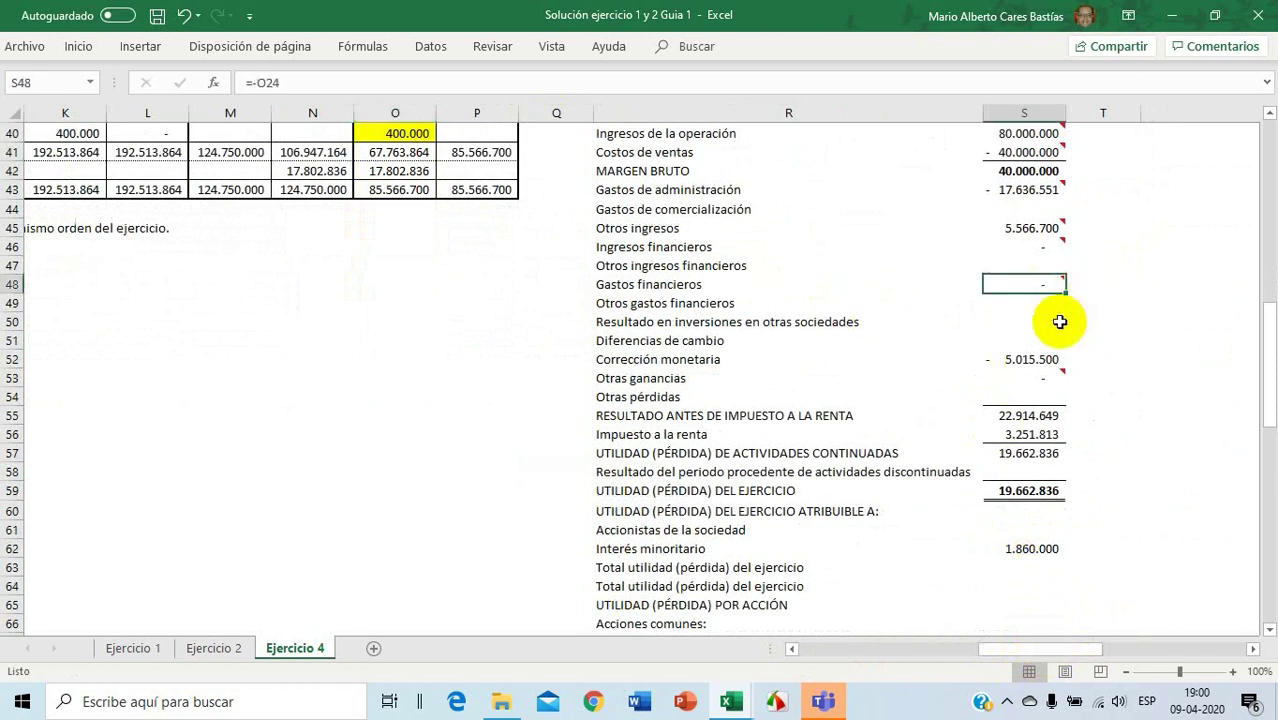
type("=")
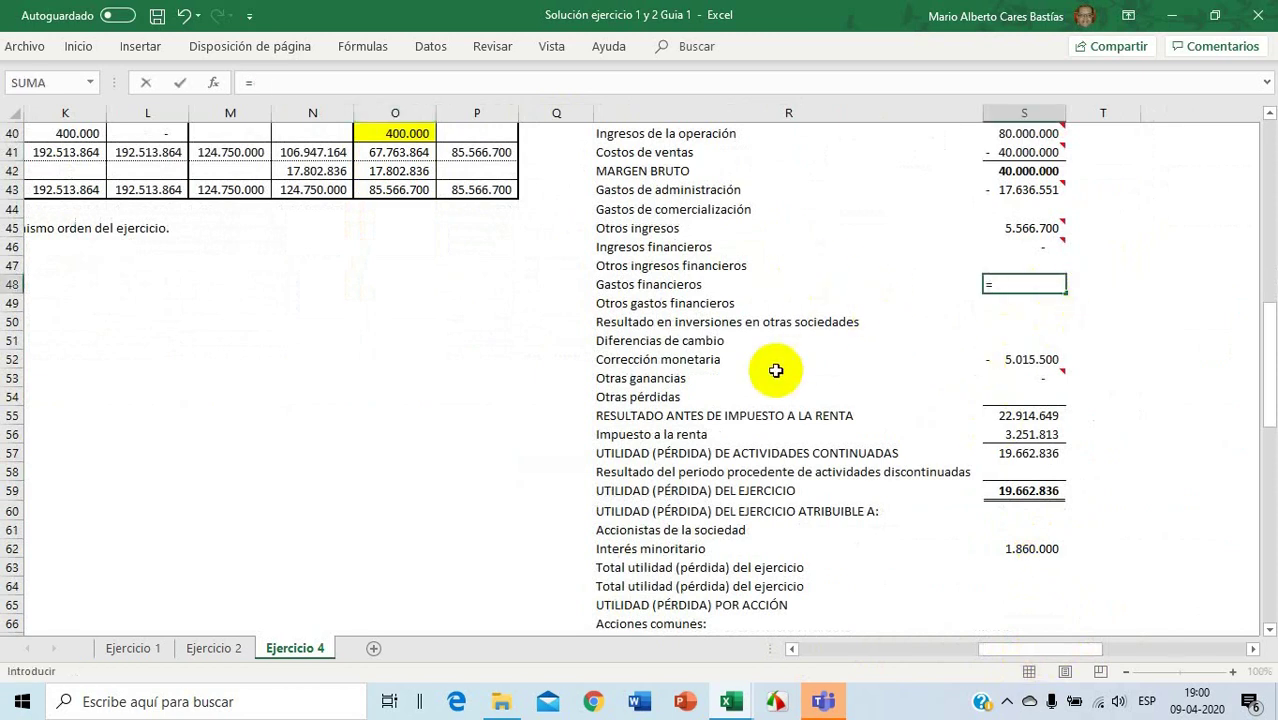
scroll(772, 366, "up", 2)
left_click(413, 154)
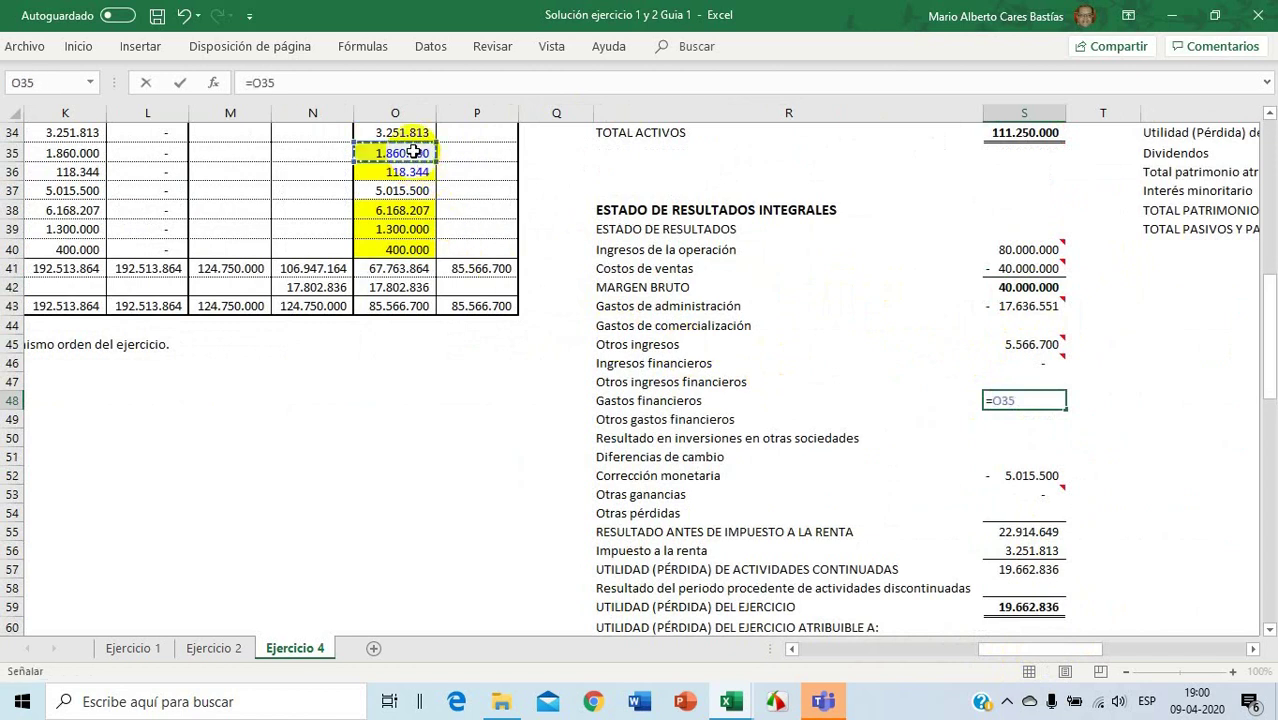
left_click(258, 83)
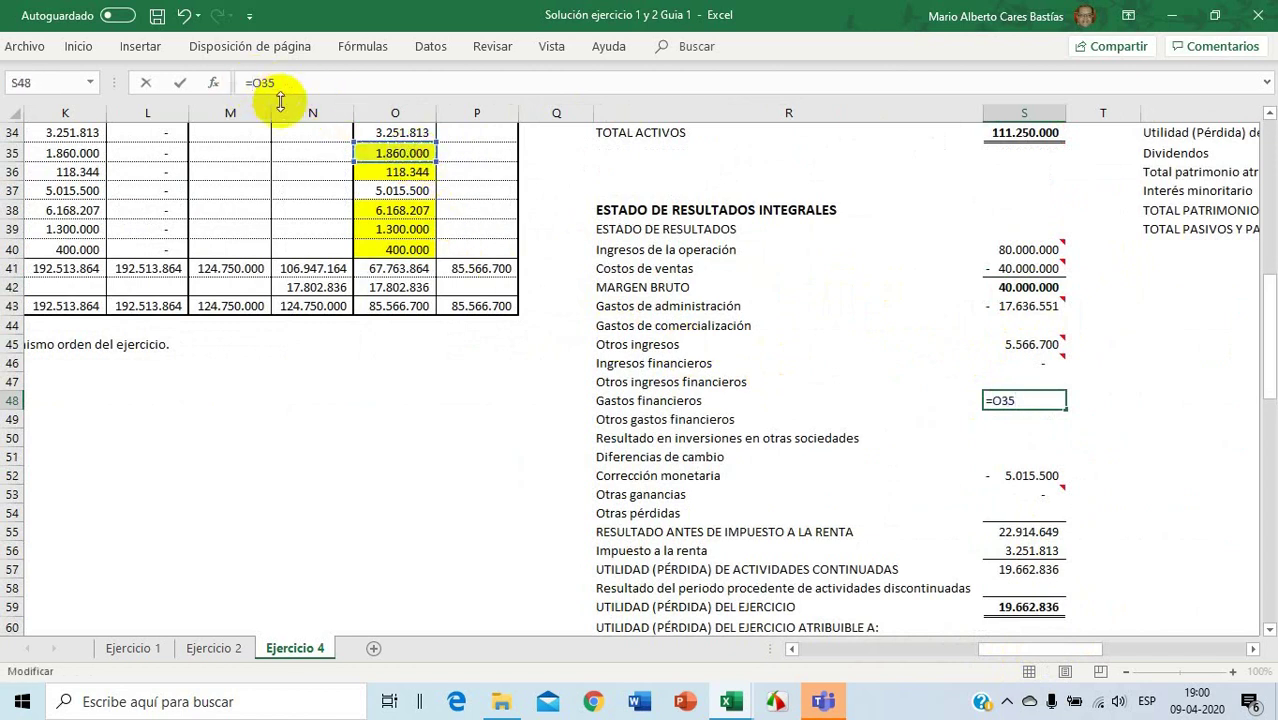
key("Return")
scroll(849, 385, "down", 2)
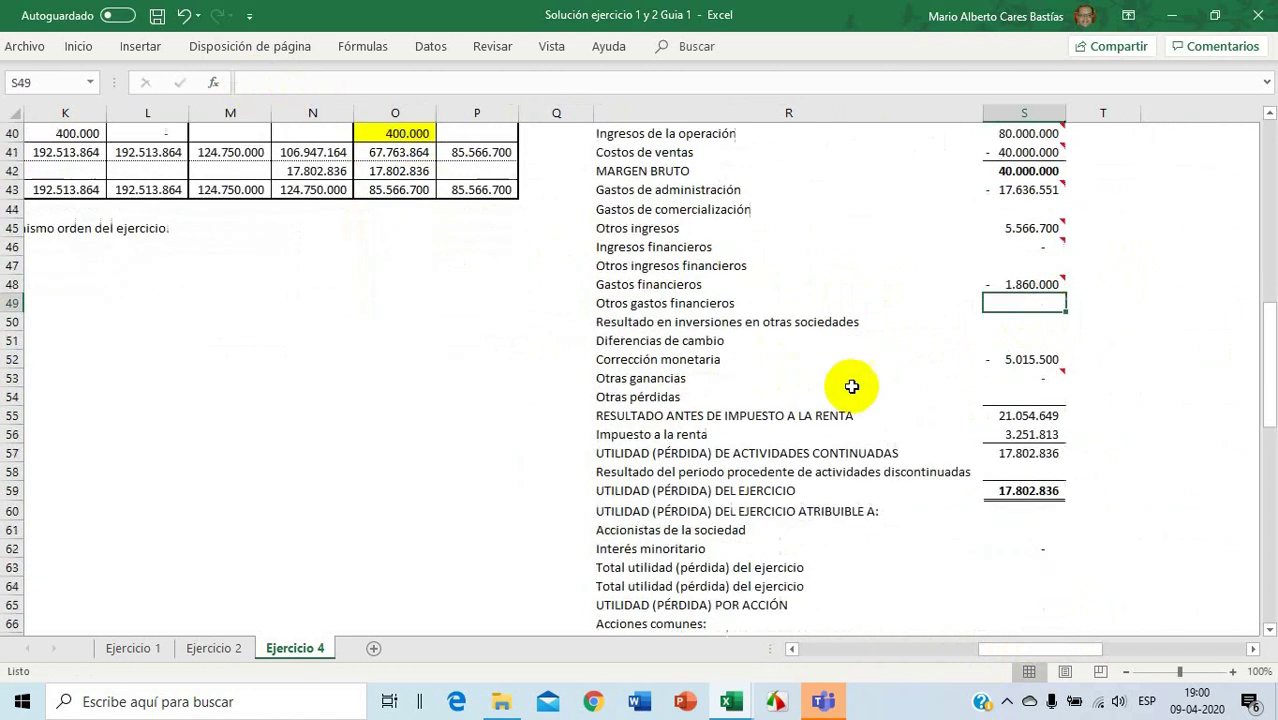
Check the formula of Utilidad (Pérdida) del ejercicio in V34 of the equity section against the income statement's profit
scroll(1134, 521, "up", 1)
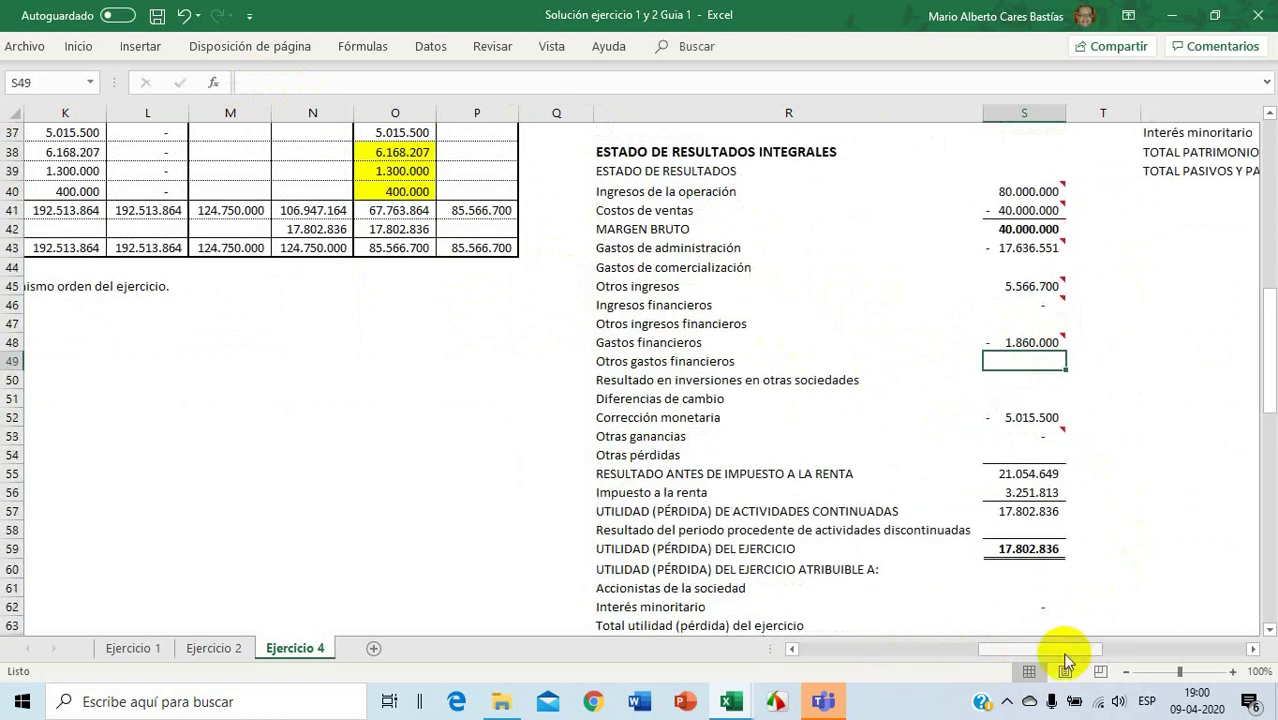
left_click_drag(1062, 654, 1206, 650)
scroll(1219, 524, "up", 2)
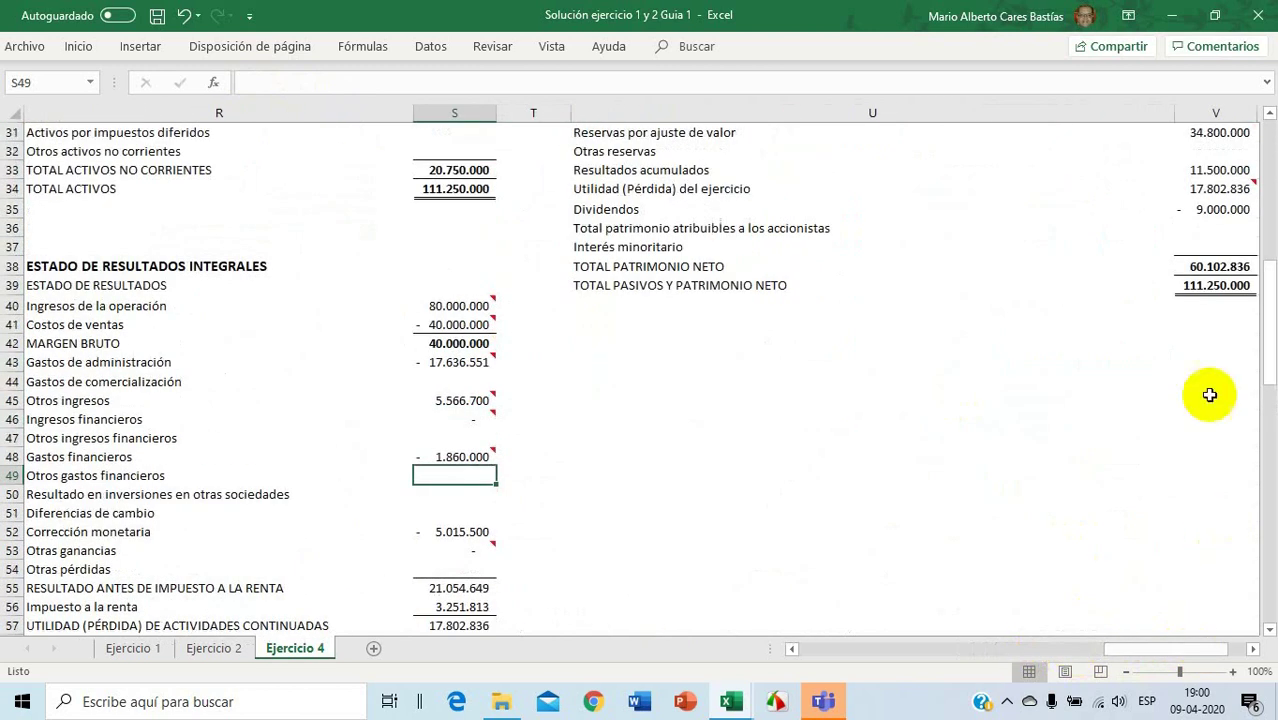
left_click(1208, 186)
Clear the profit difference check formula from the Interés minoritario cell S62
scroll(1016, 370, "down", 2)
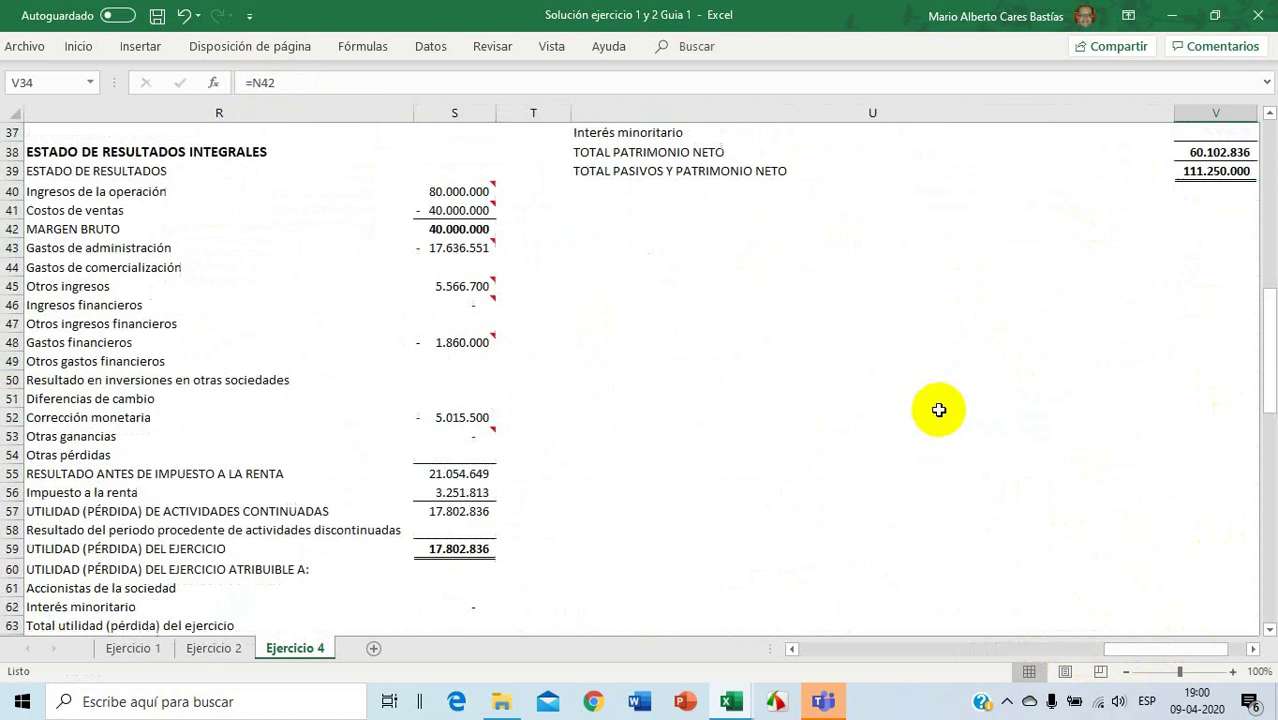
scroll(777, 538, "down", 2)
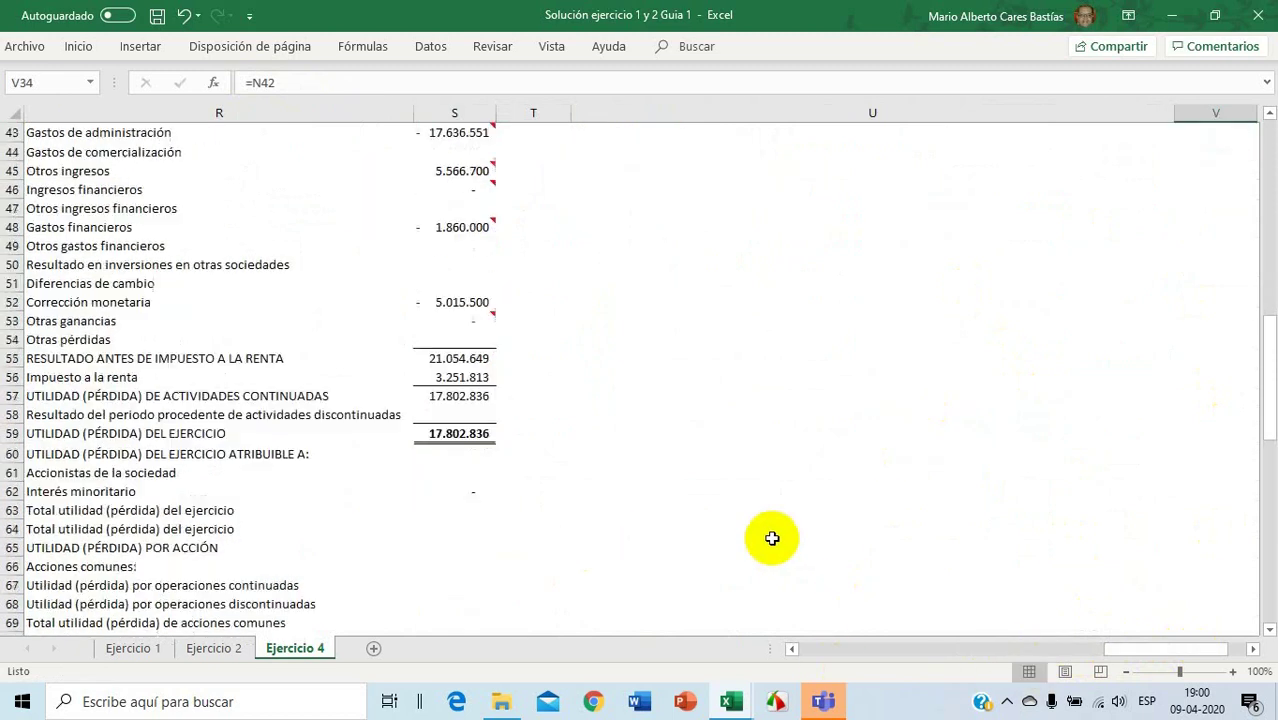
left_click(440, 490)
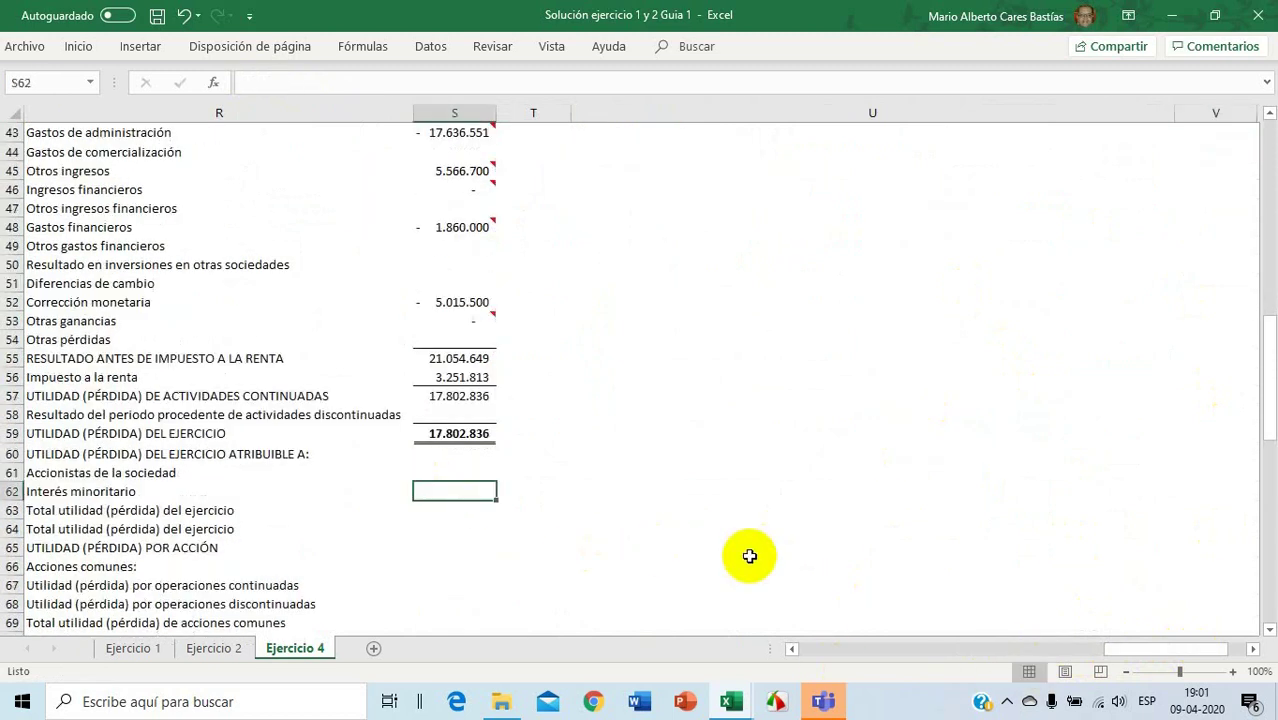
Review the highlighted accounts in the eight-column balance and compare them with the lines of the income statement
left_click_drag(1194, 649, 970, 603)
scroll(973, 599, "up", 6)
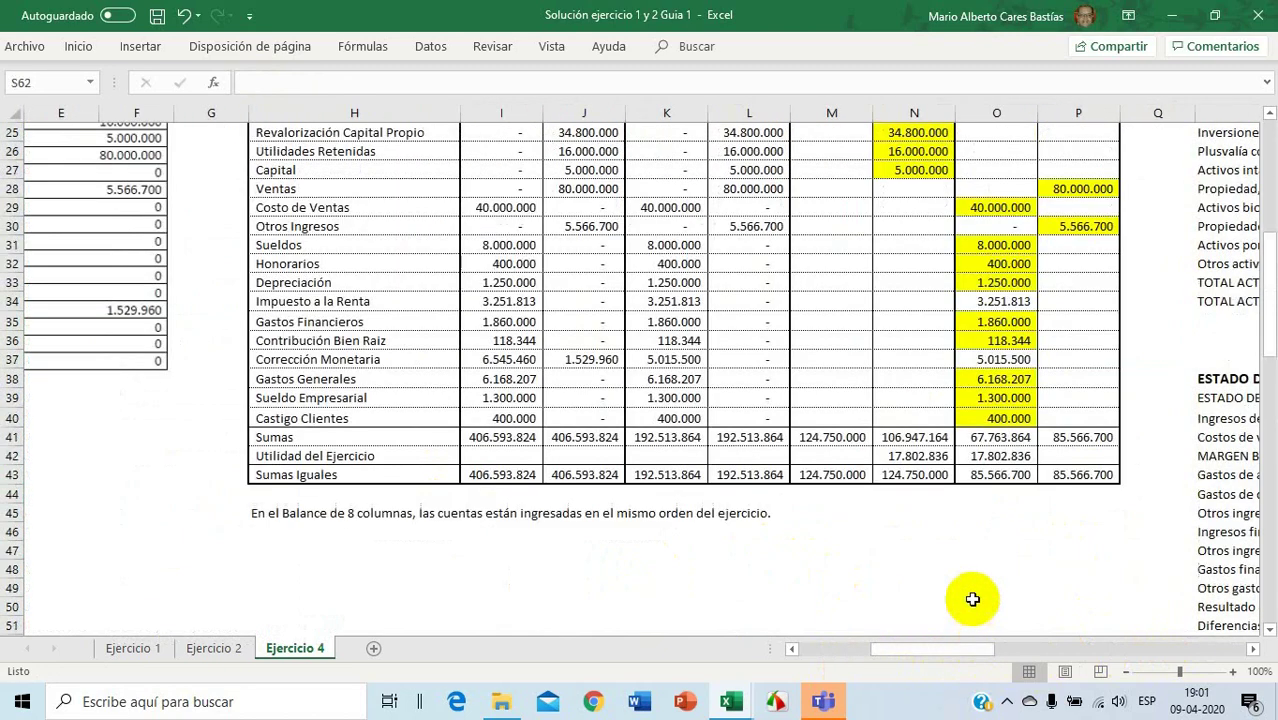
scroll(973, 599, "up", 1)
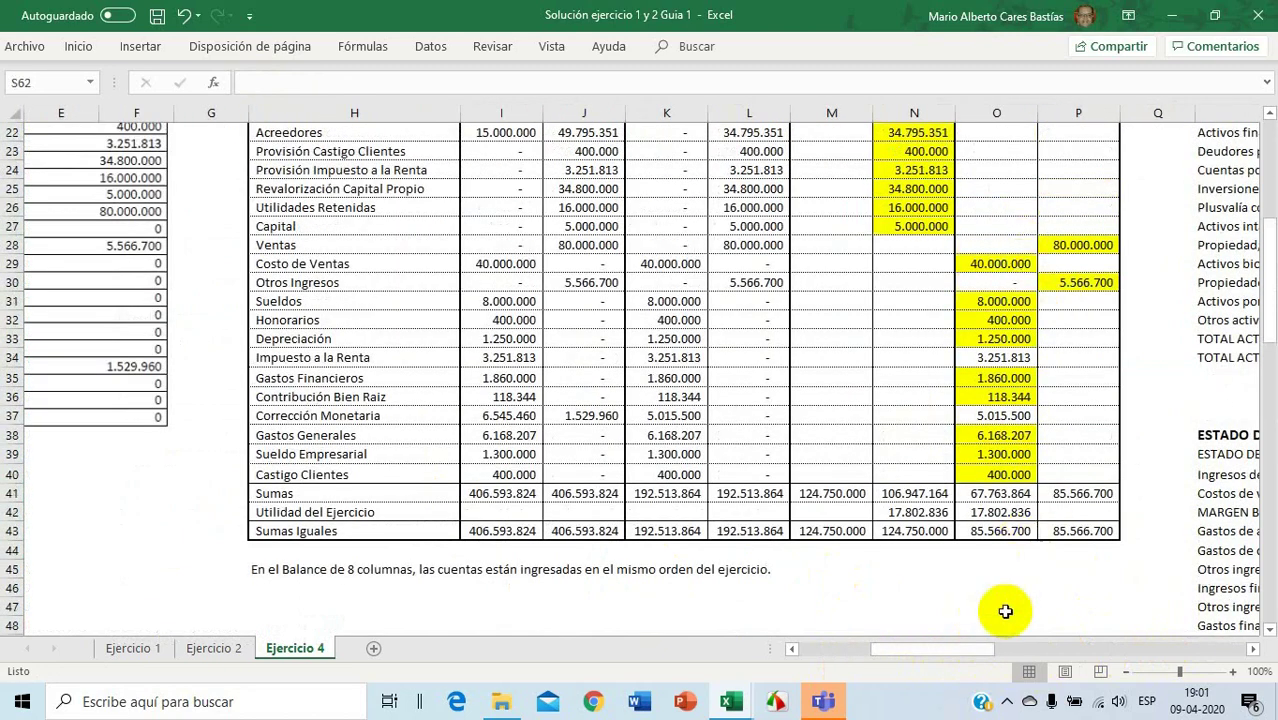
left_click_drag(950, 651, 1075, 651)
scroll(1050, 414, "down", 5)
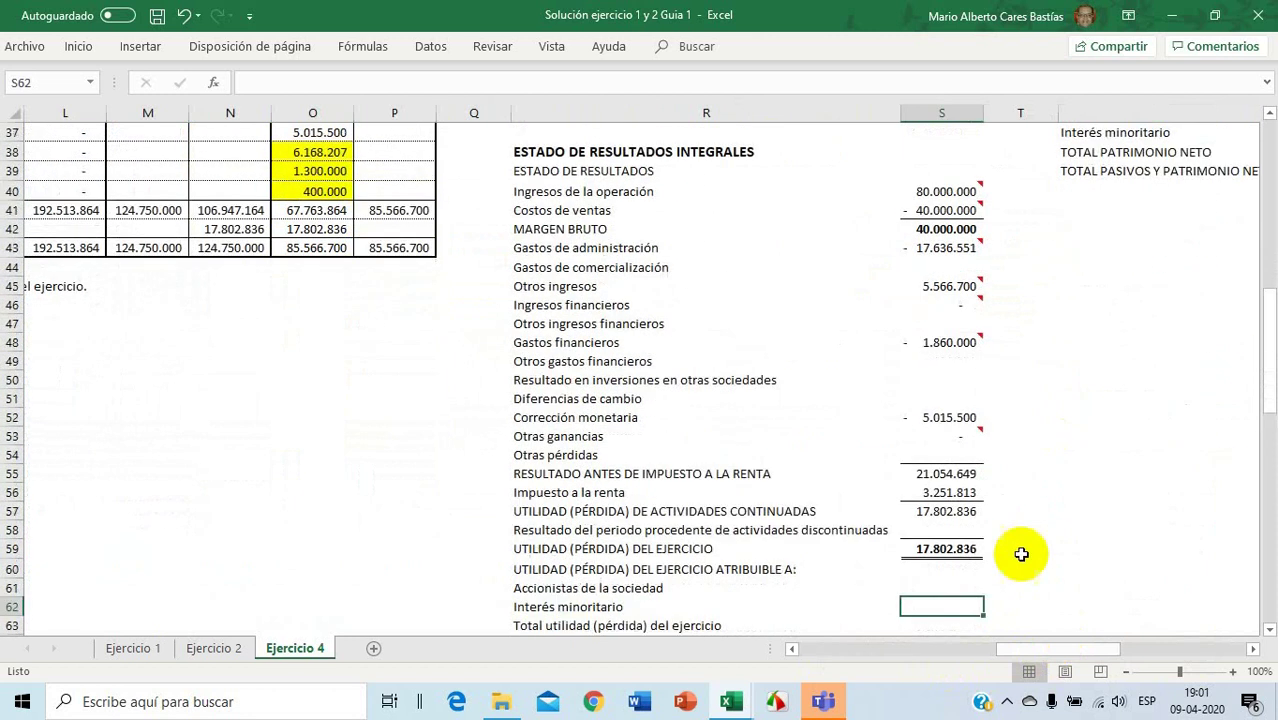